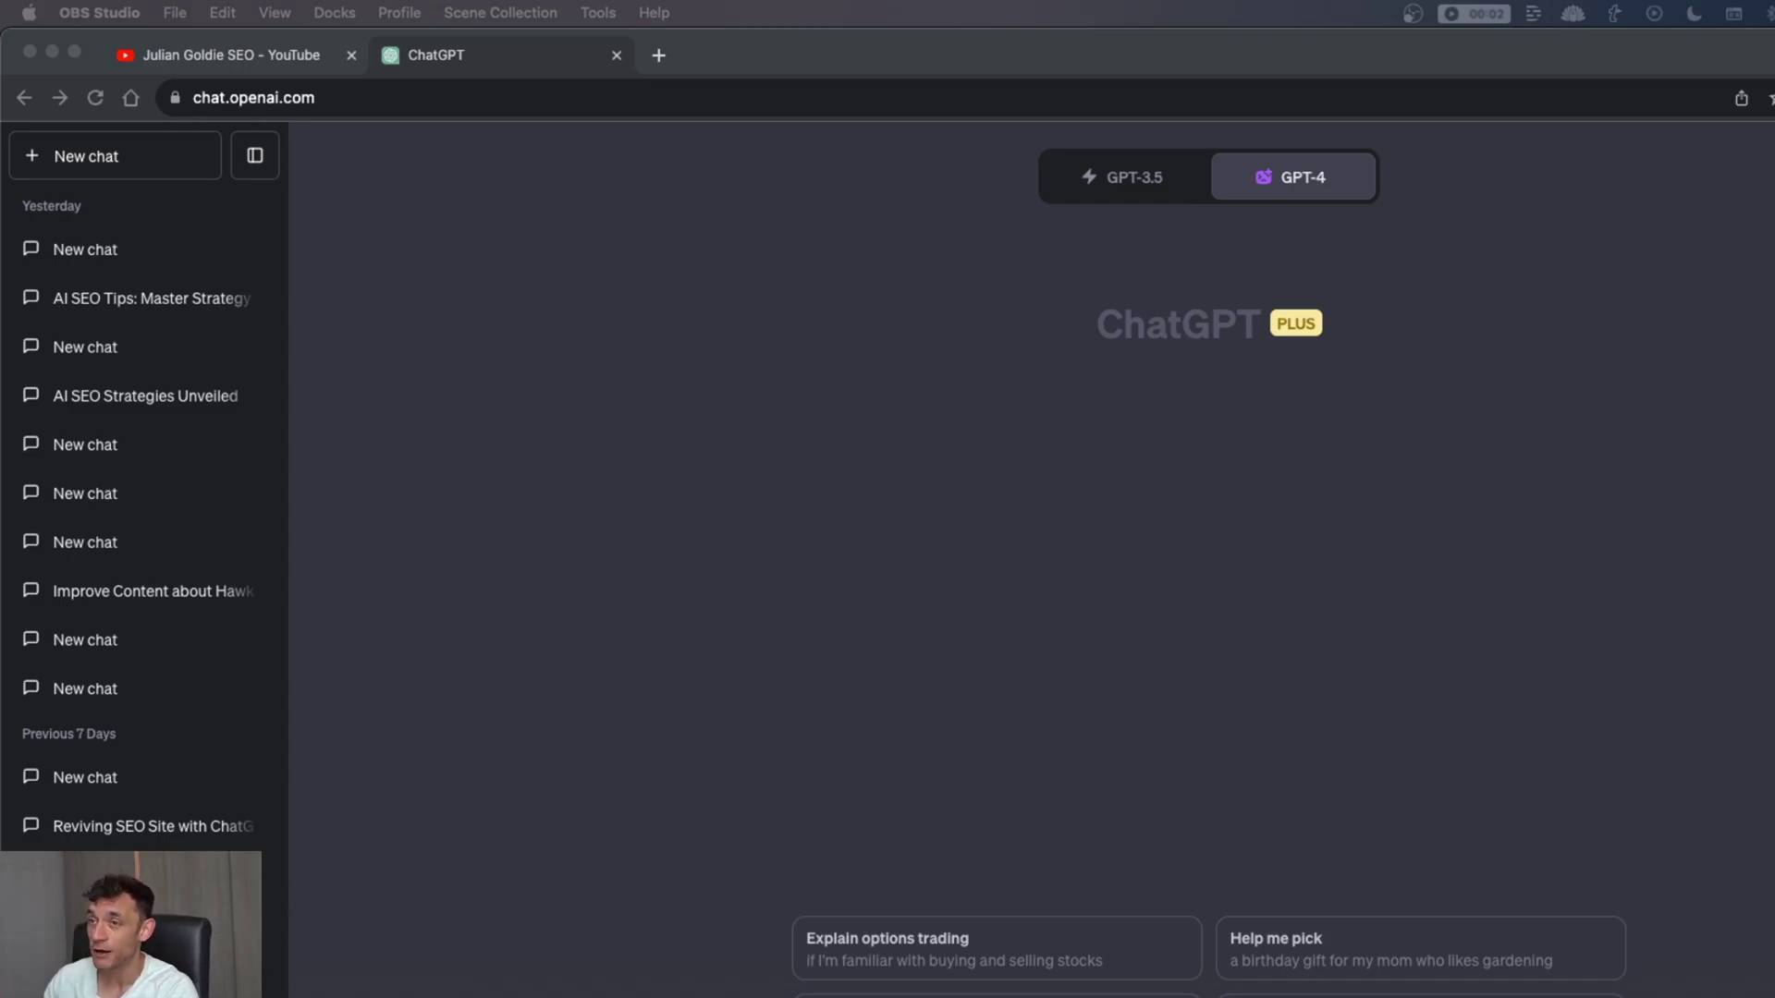
Sort backlinko.com's Best by links pages by referring domains and scroll through the list
click(1127, 594)
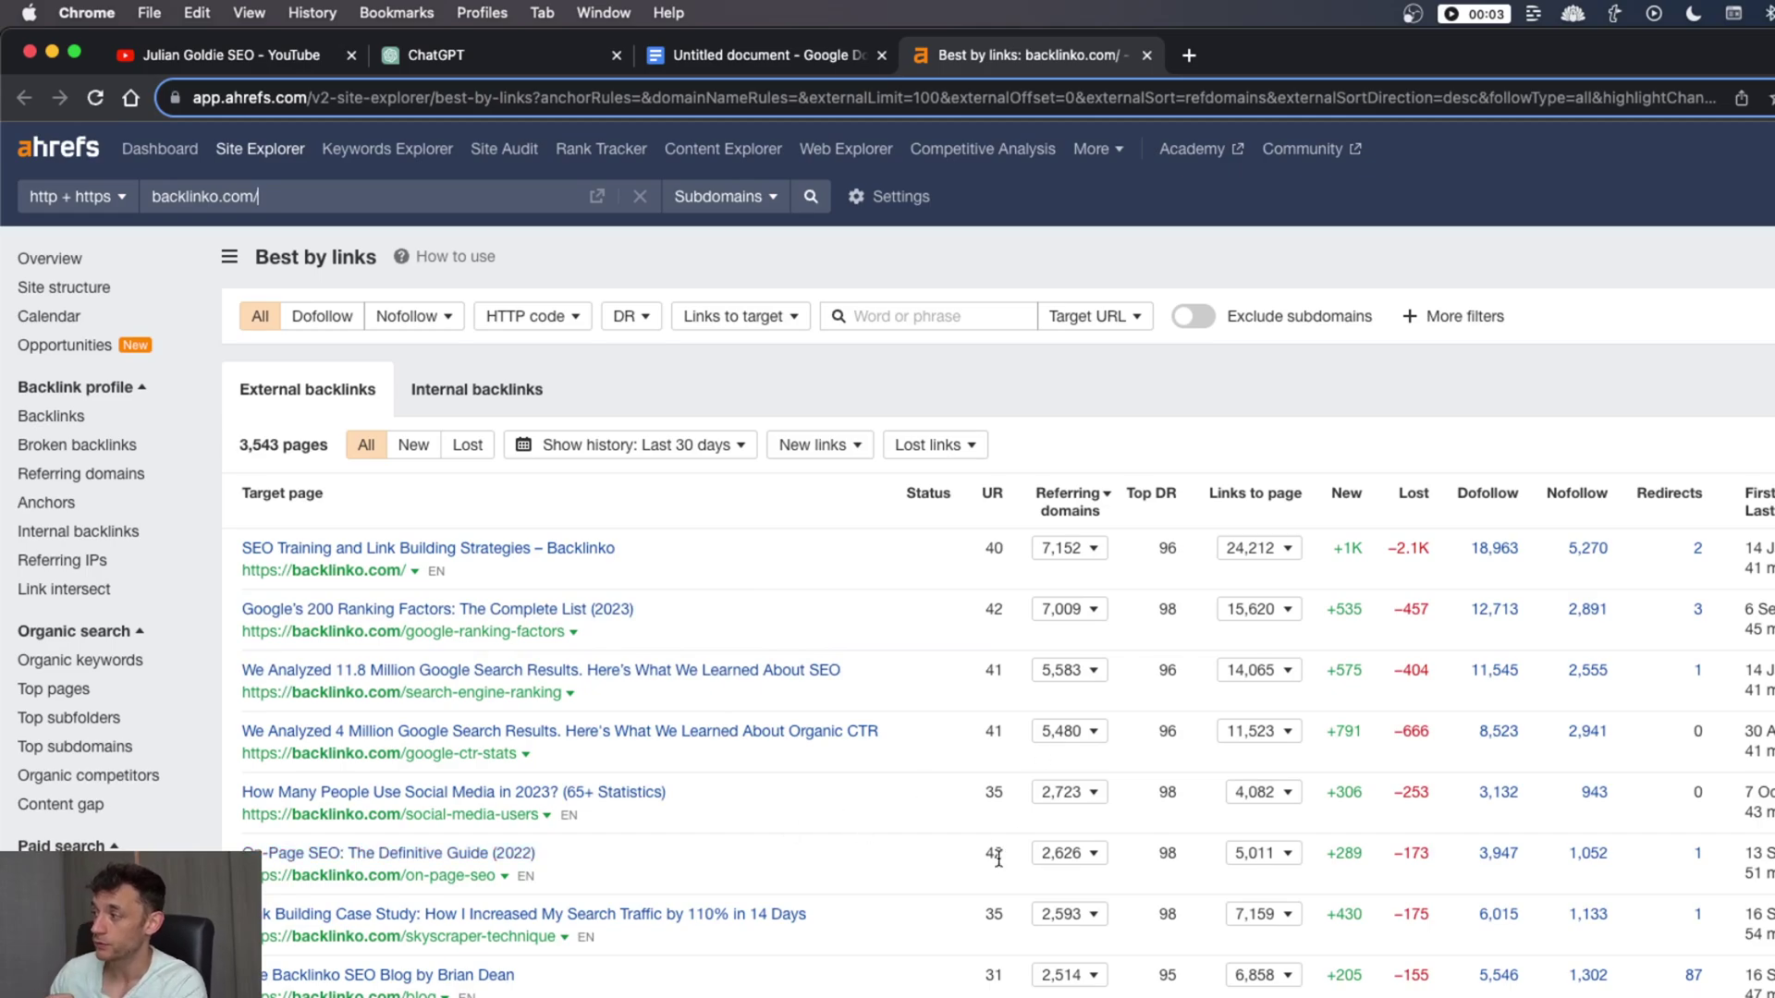
click(1063, 494)
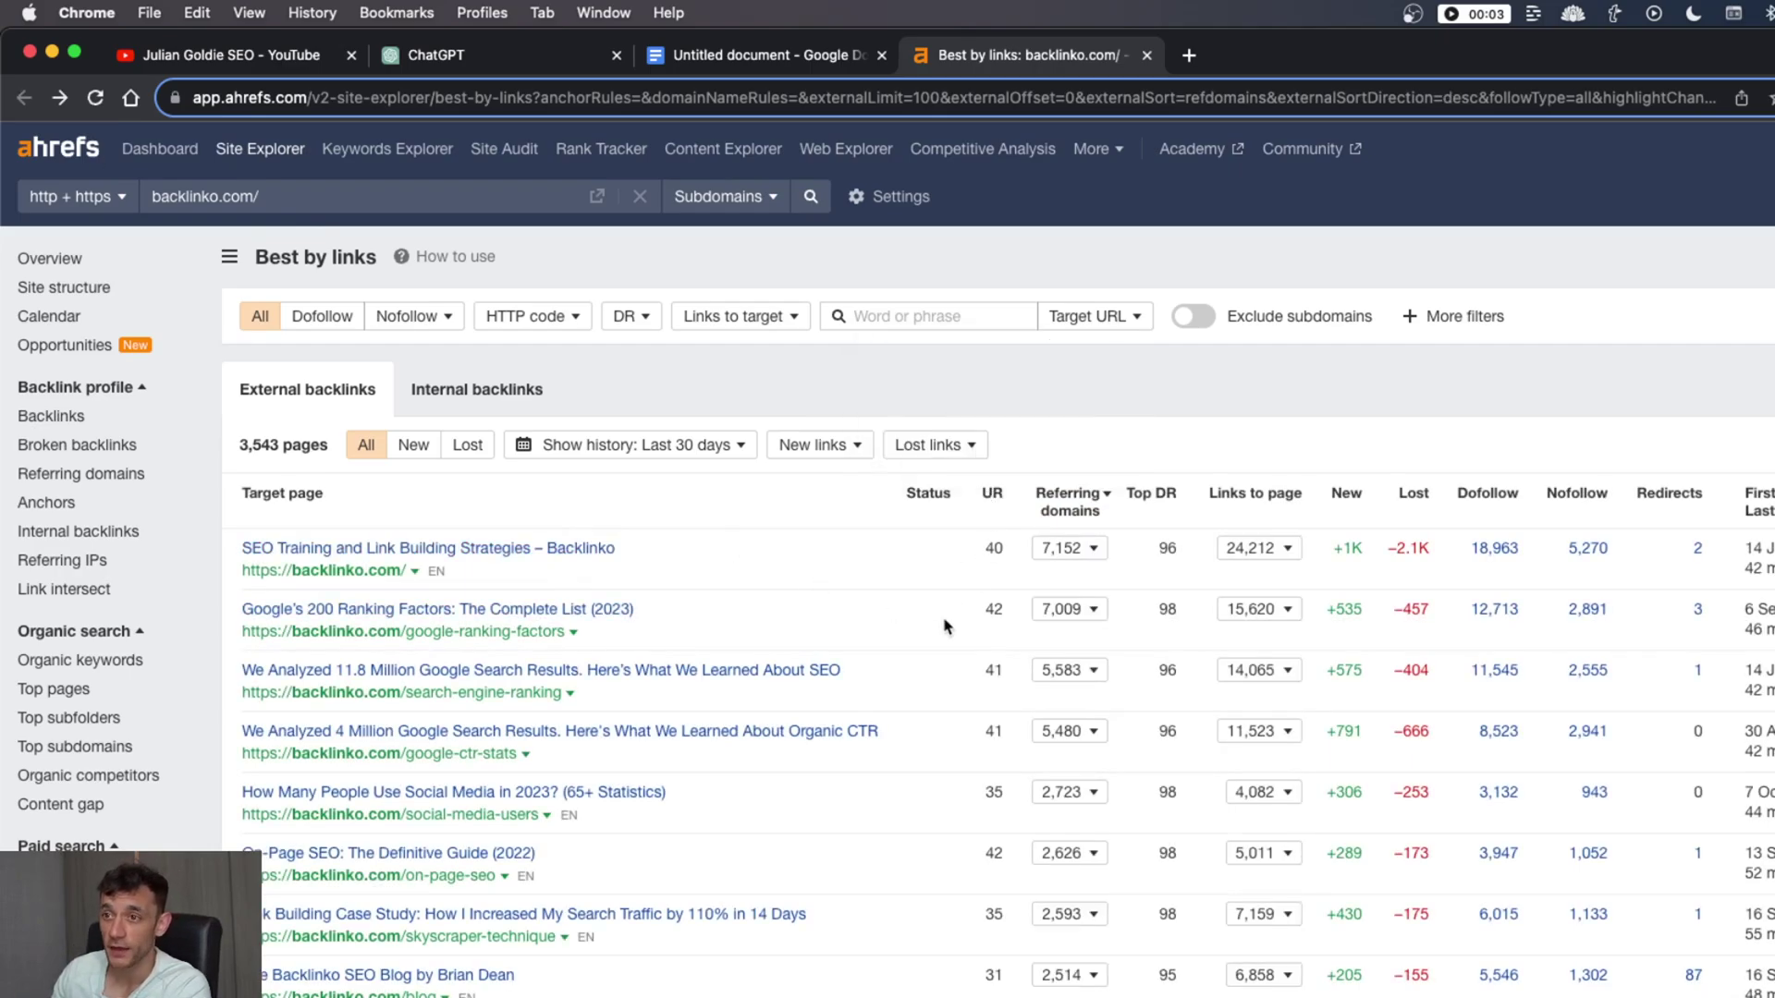
scroll(626, 628, down, 5)
scroll(627, 628, down, 12)
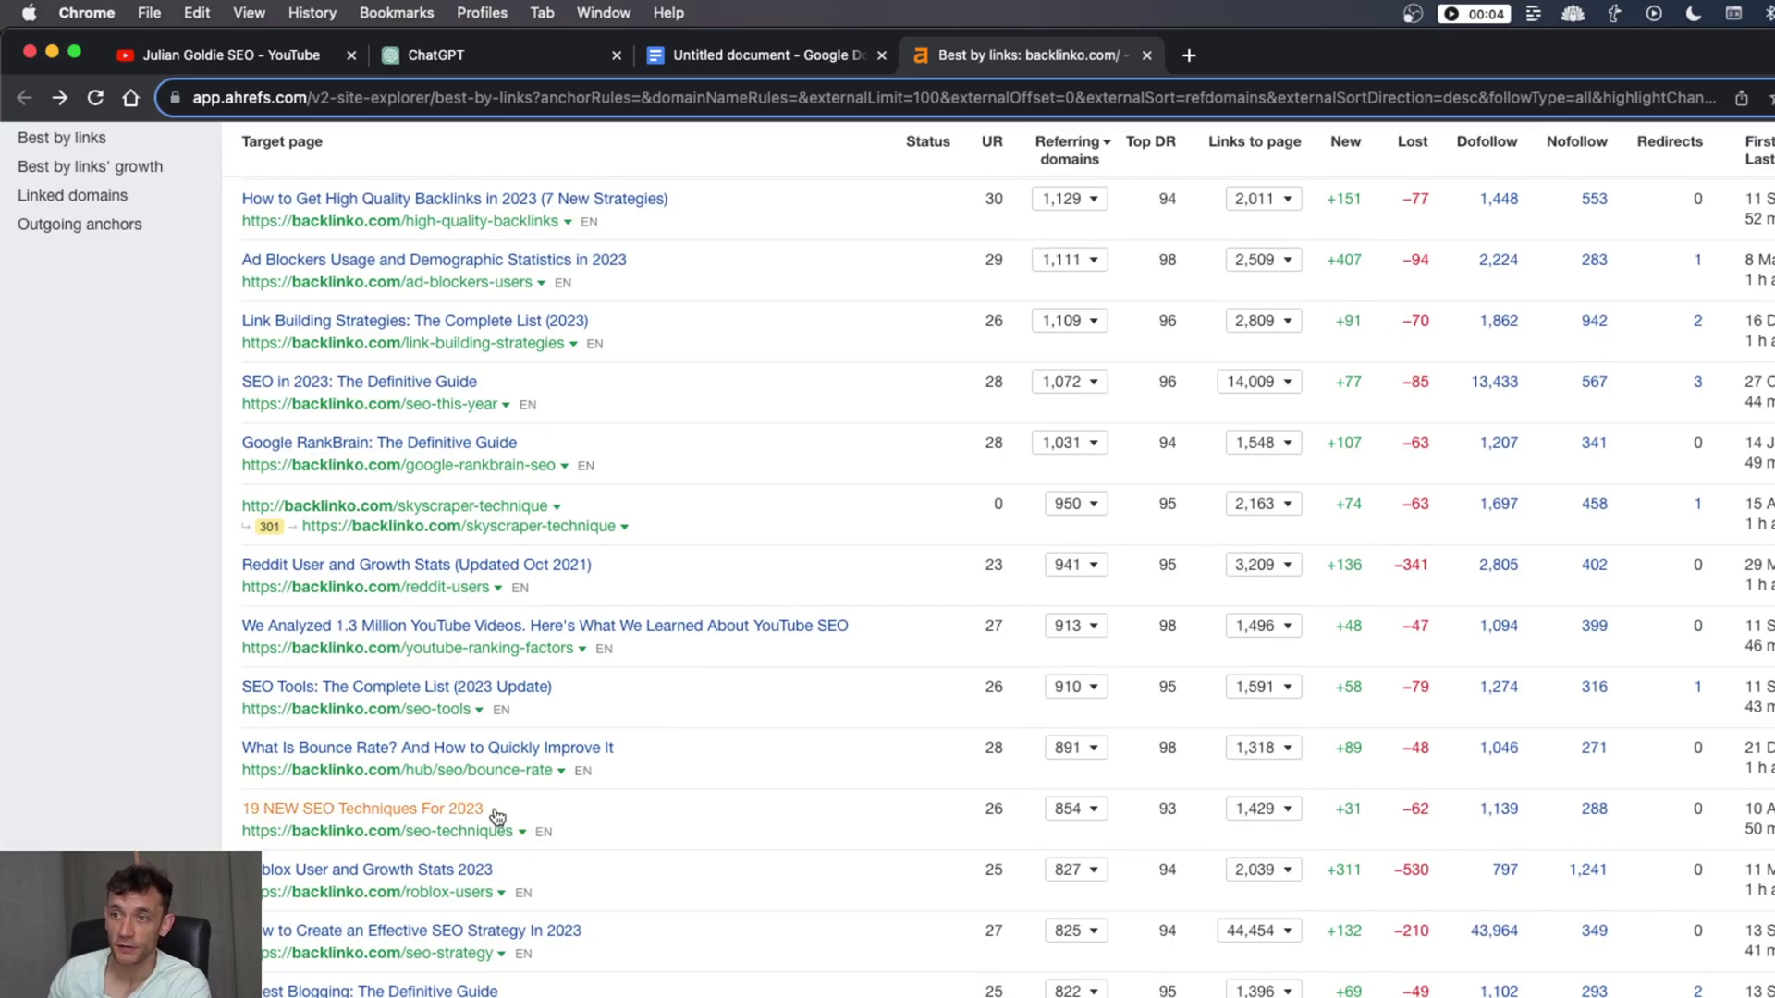
shift+click(405, 843)
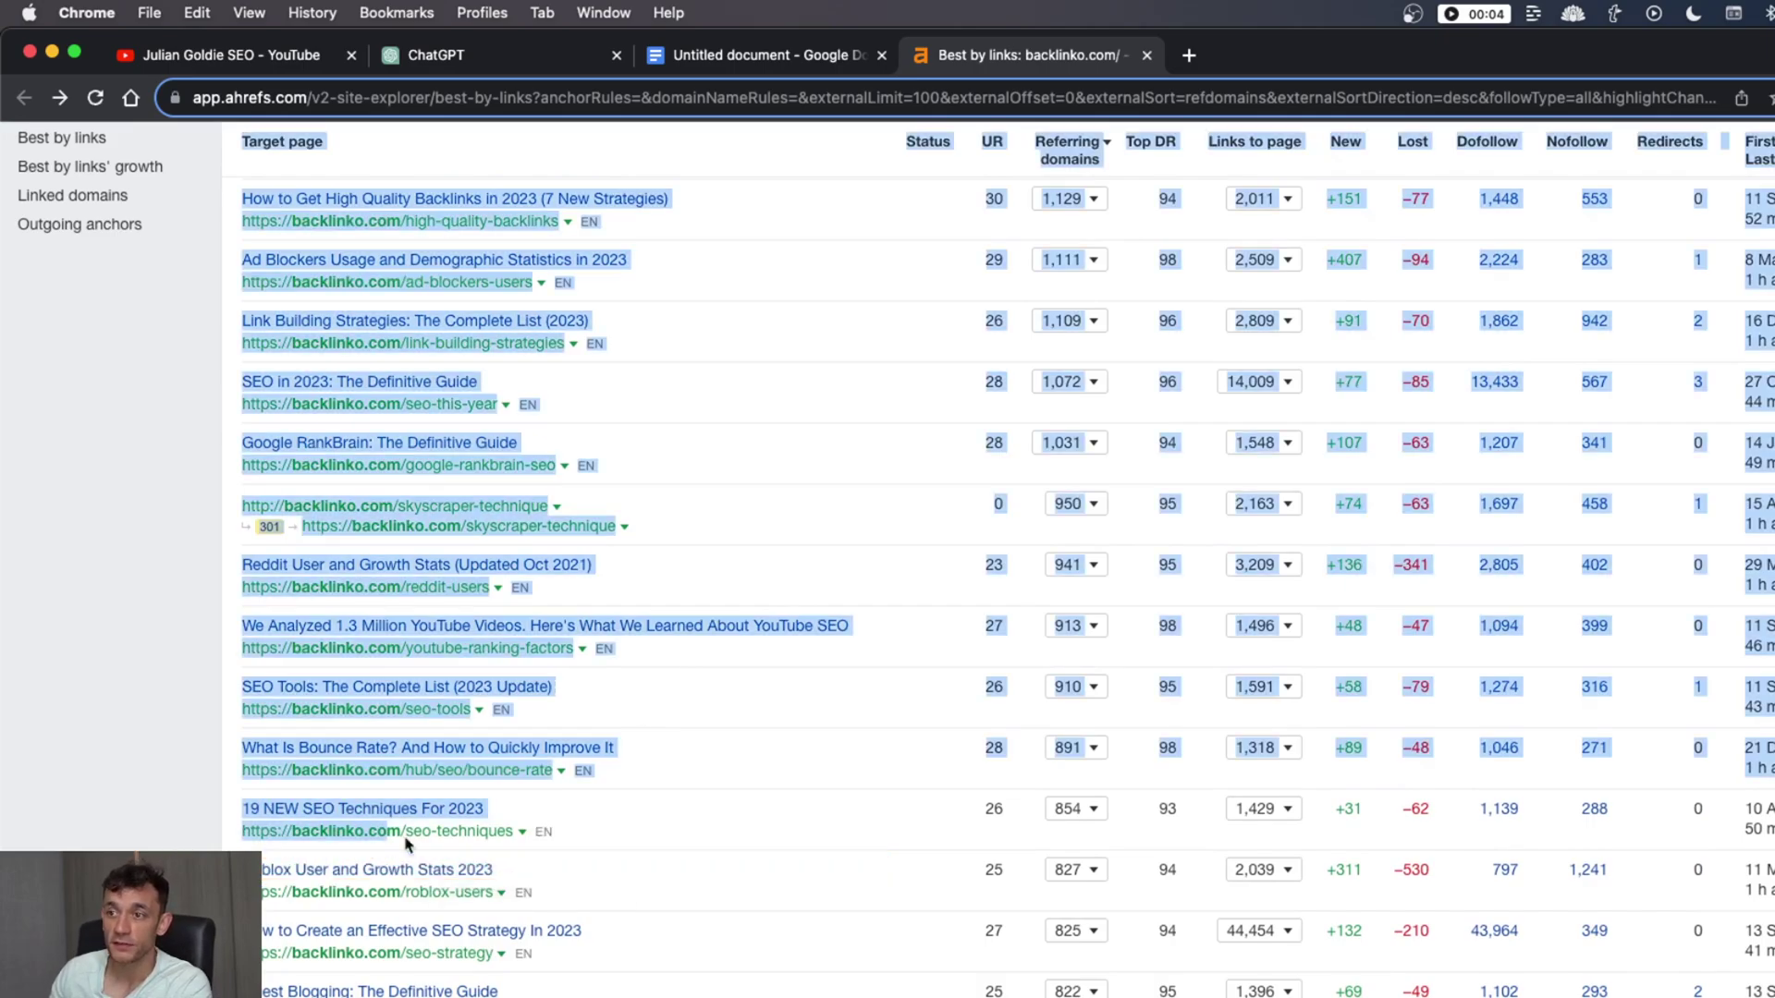
click(479, 857)
scroll(479, 857, down, 2)
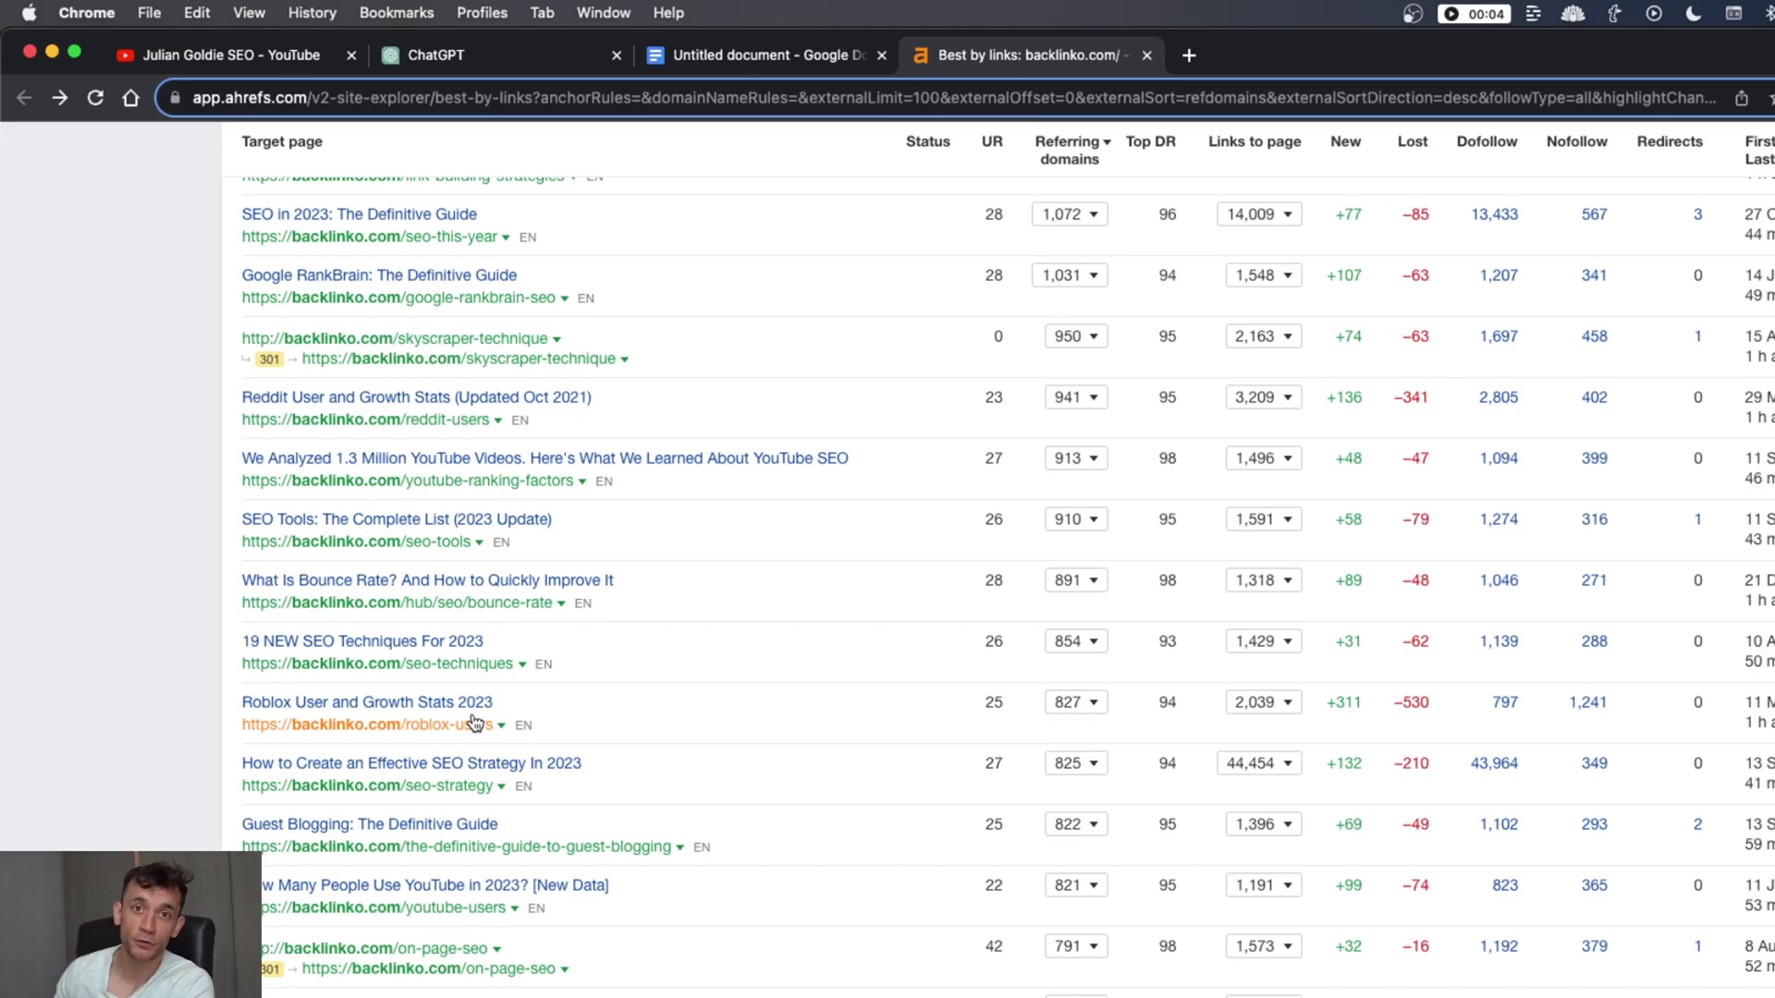
Bring up Site Explorer's Backlinks report for depoel.co.uk in a new tab
key(super+minus)
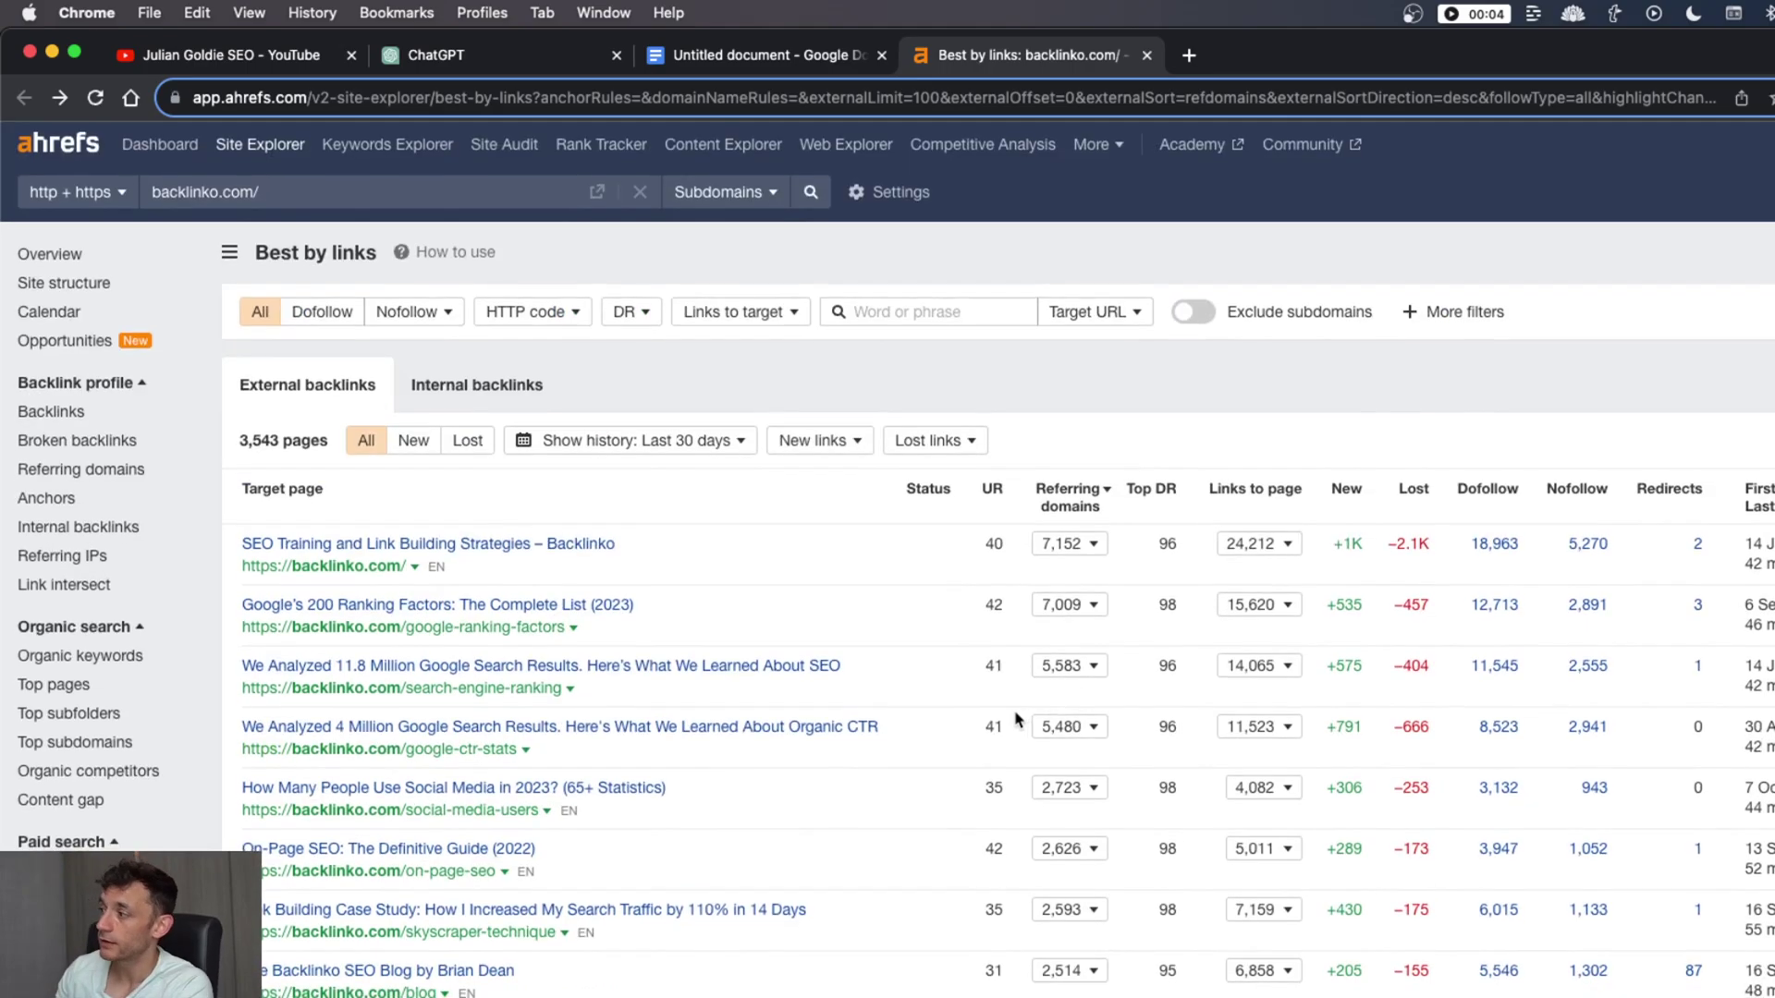
scroll(1015, 730, down, 2)
key(super+equal)
scroll(1033, 781, down, 1)
key(super+minus)
key(super+equal)
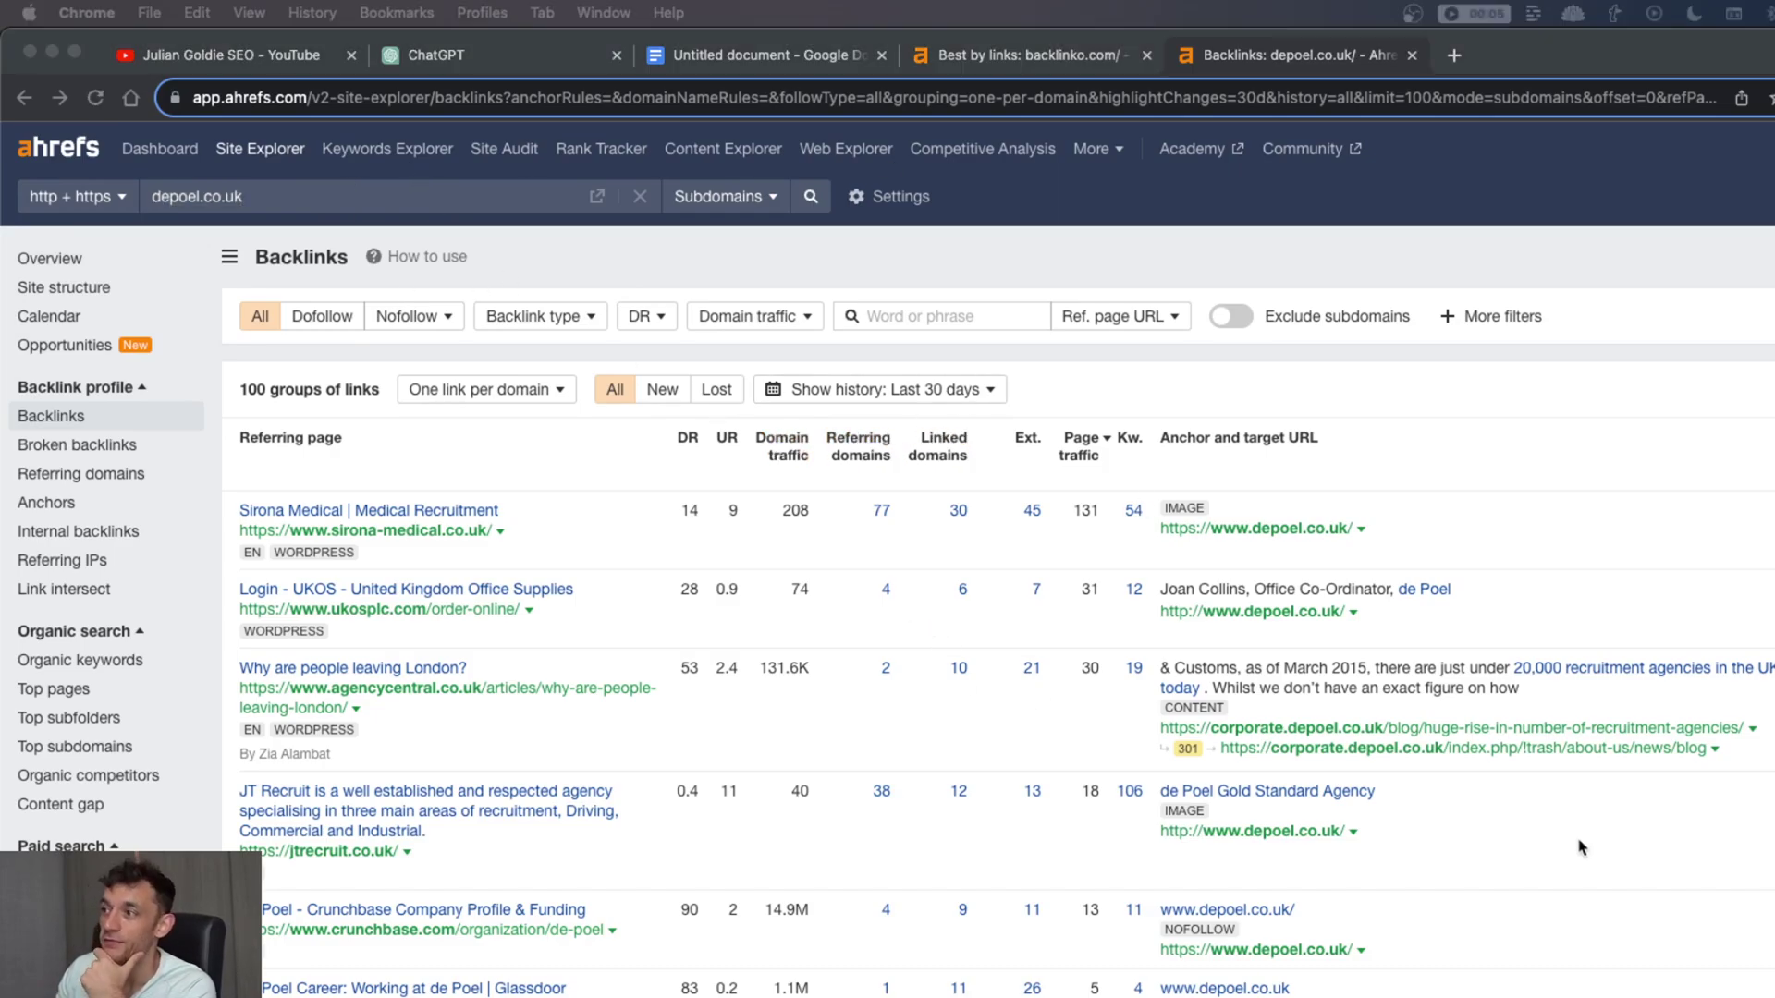
Scroll depoel.co.uk's referring pages, highlighting the Left Futures backlink with DR 34
click(1453, 621)
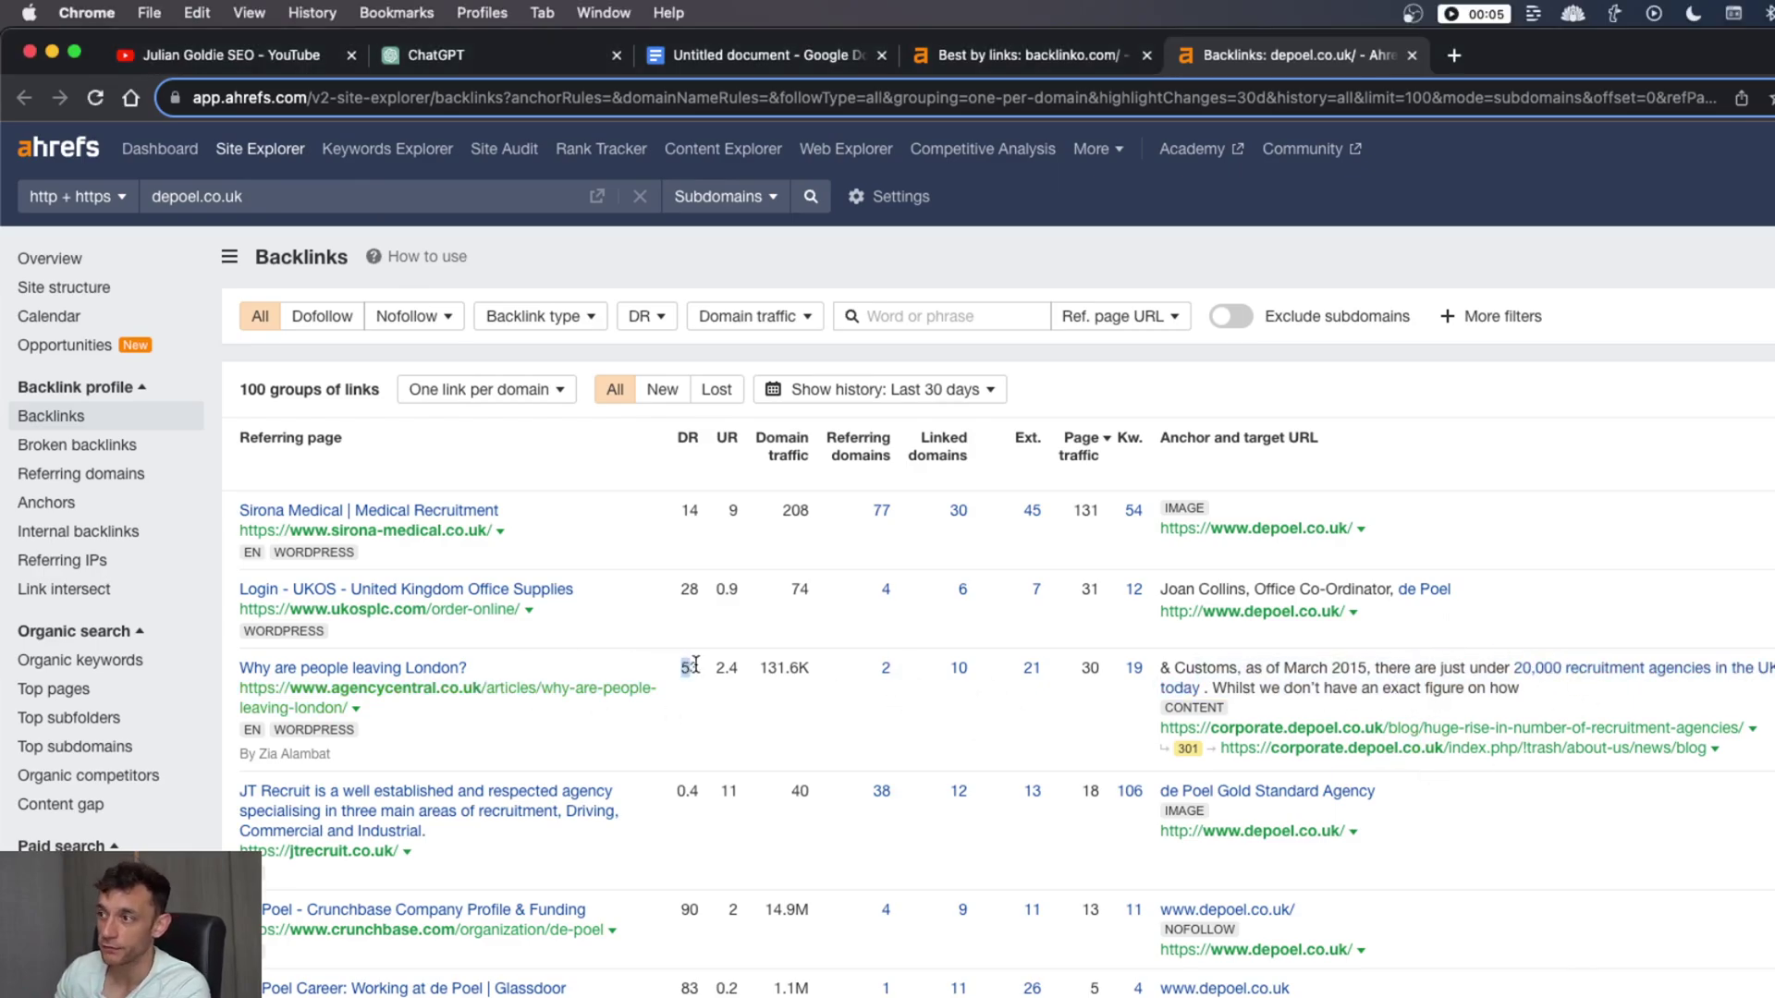
scroll(703, 674, down, 10)
scroll(703, 682, down, 10)
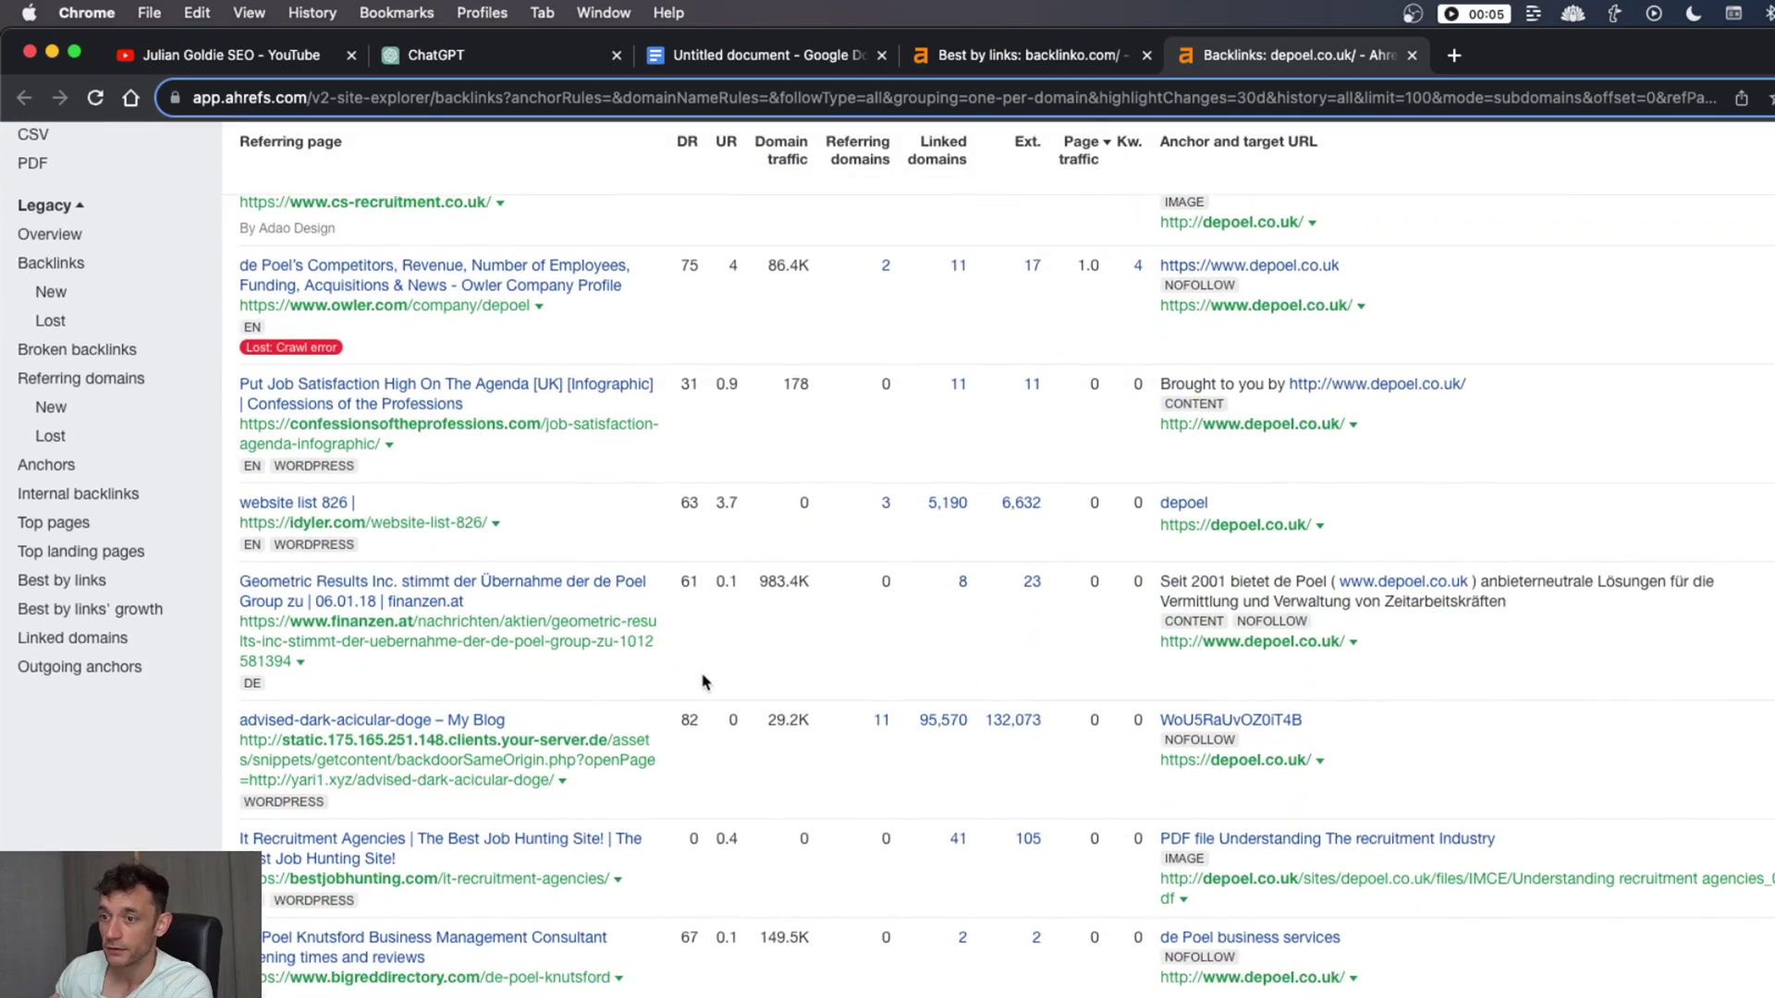
drag(653, 562, 719, 561)
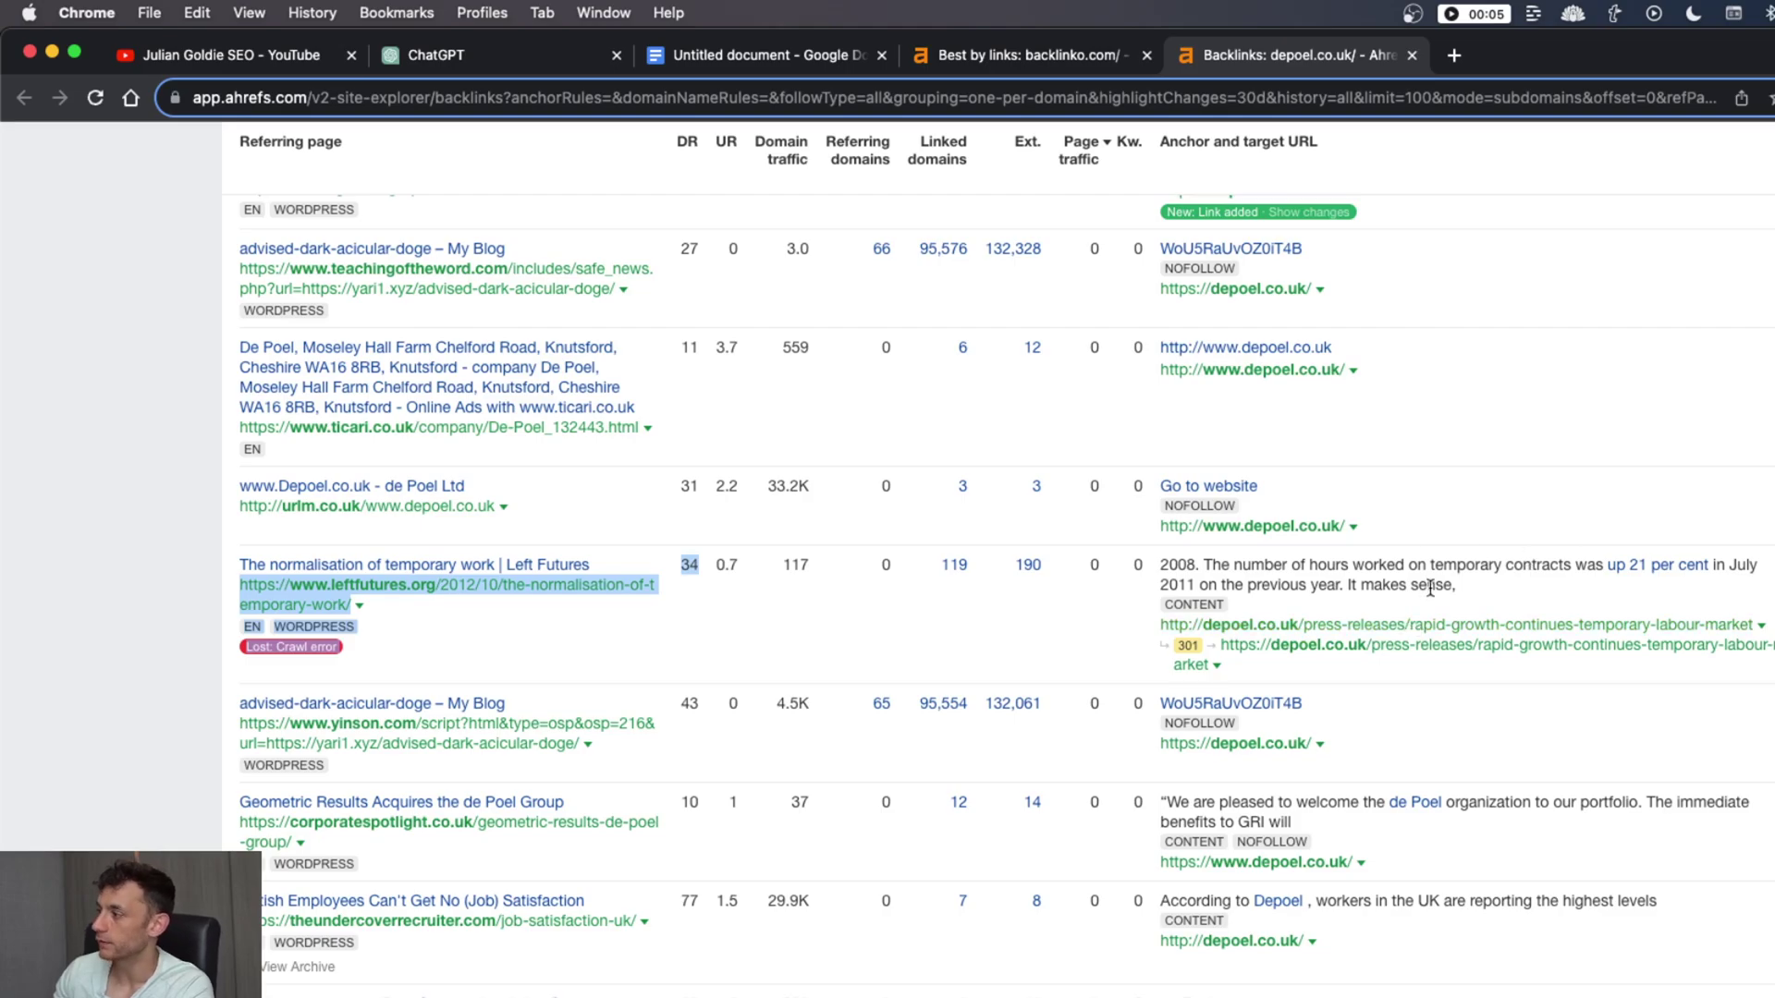
scroll(1375, 695, up, 5)
scroll(1368, 684, up, 15)
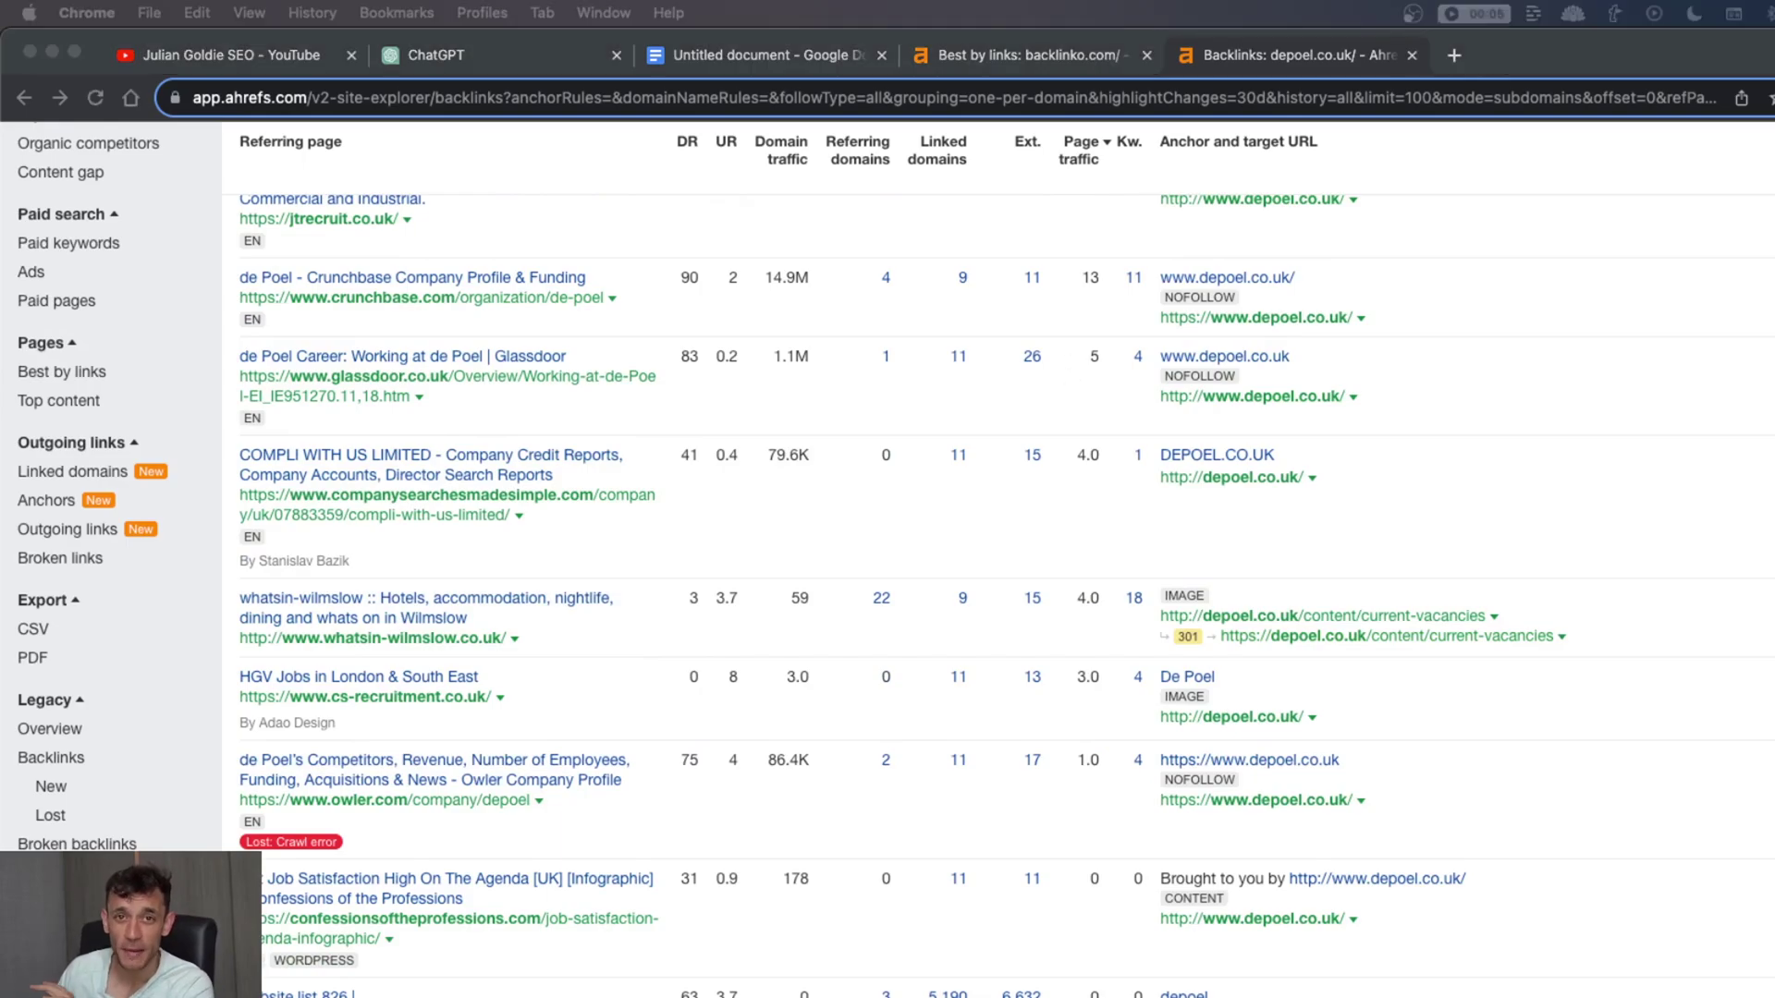
scroll(999, 554, up, 6)
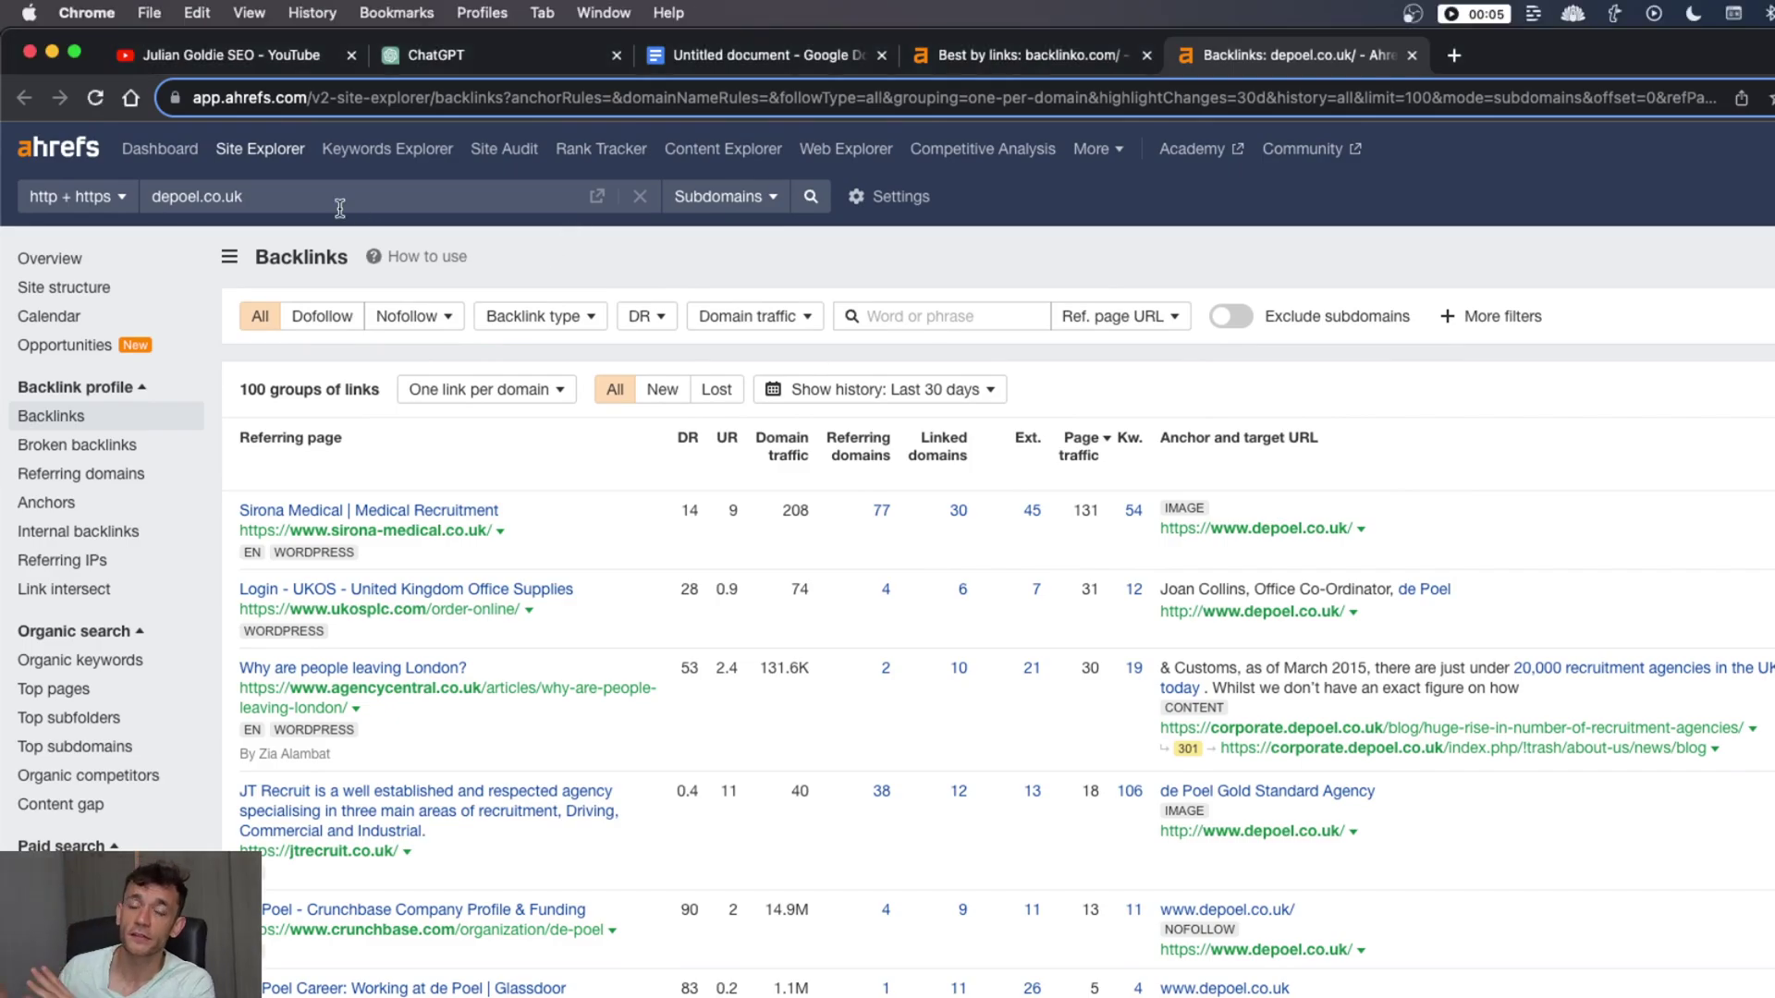
Switch to Keywords Explorer, close the backlinko Best by links tab and zoom to 125%
click(387, 149)
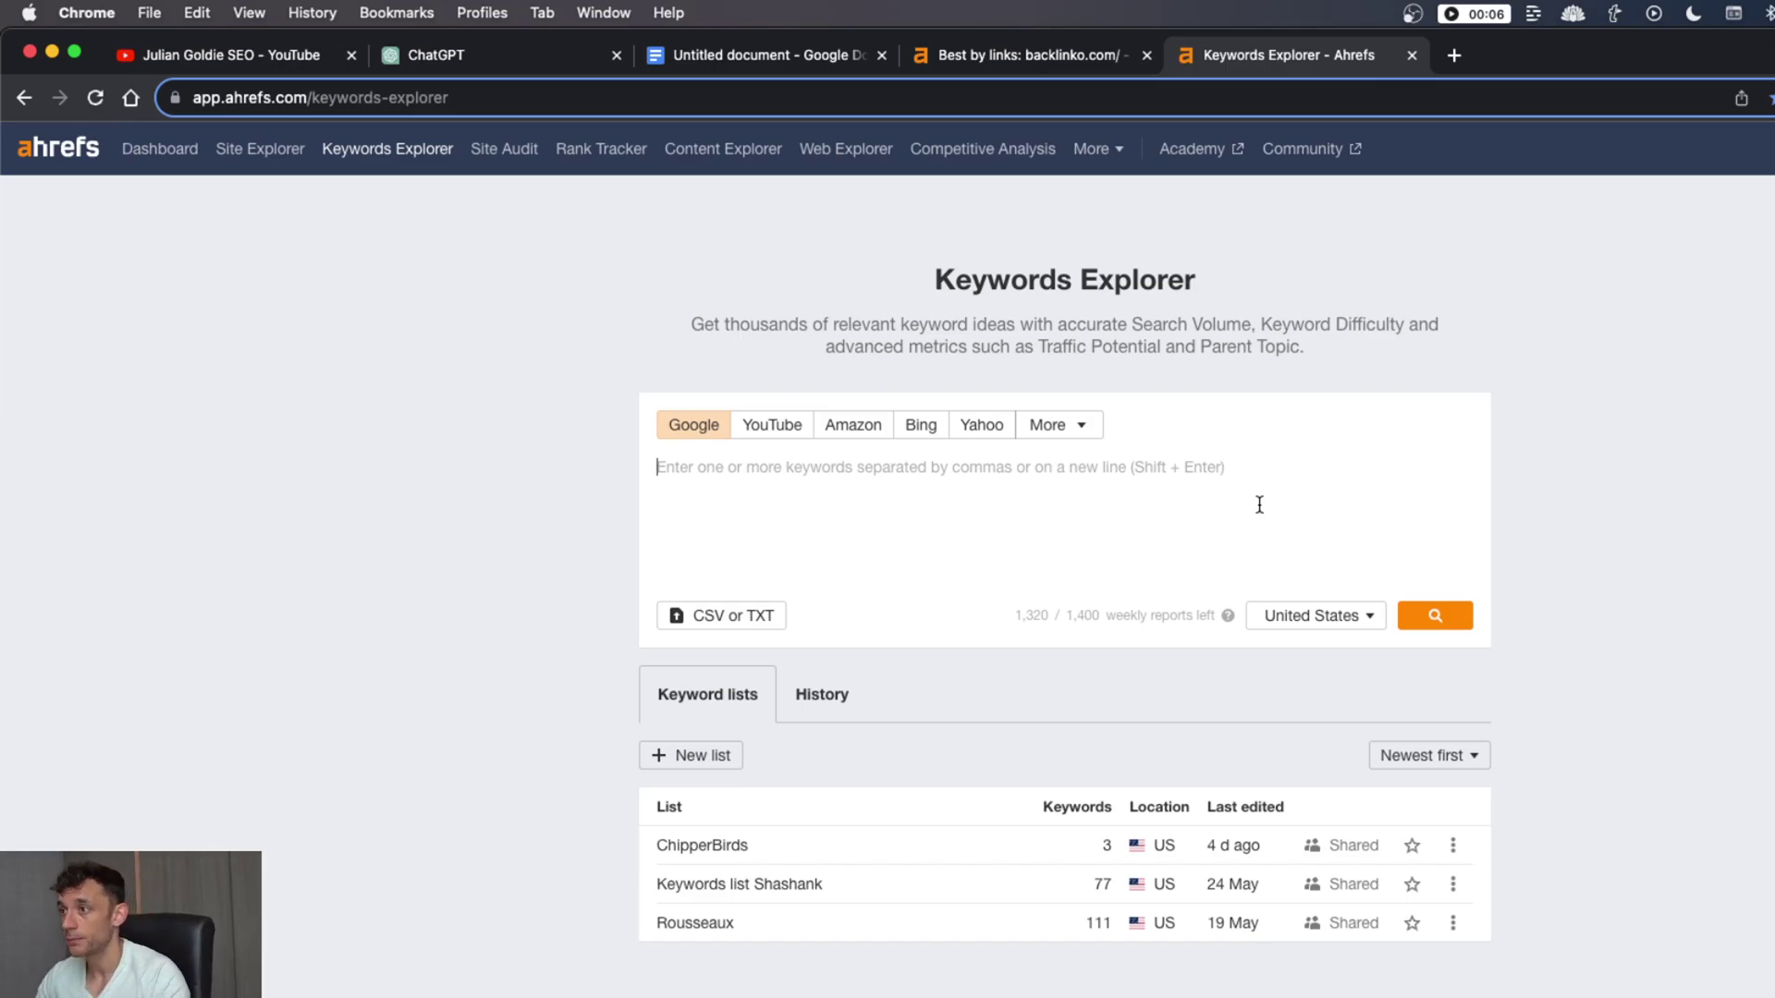
key(ctrl+shift+Tab)
key(super+w)
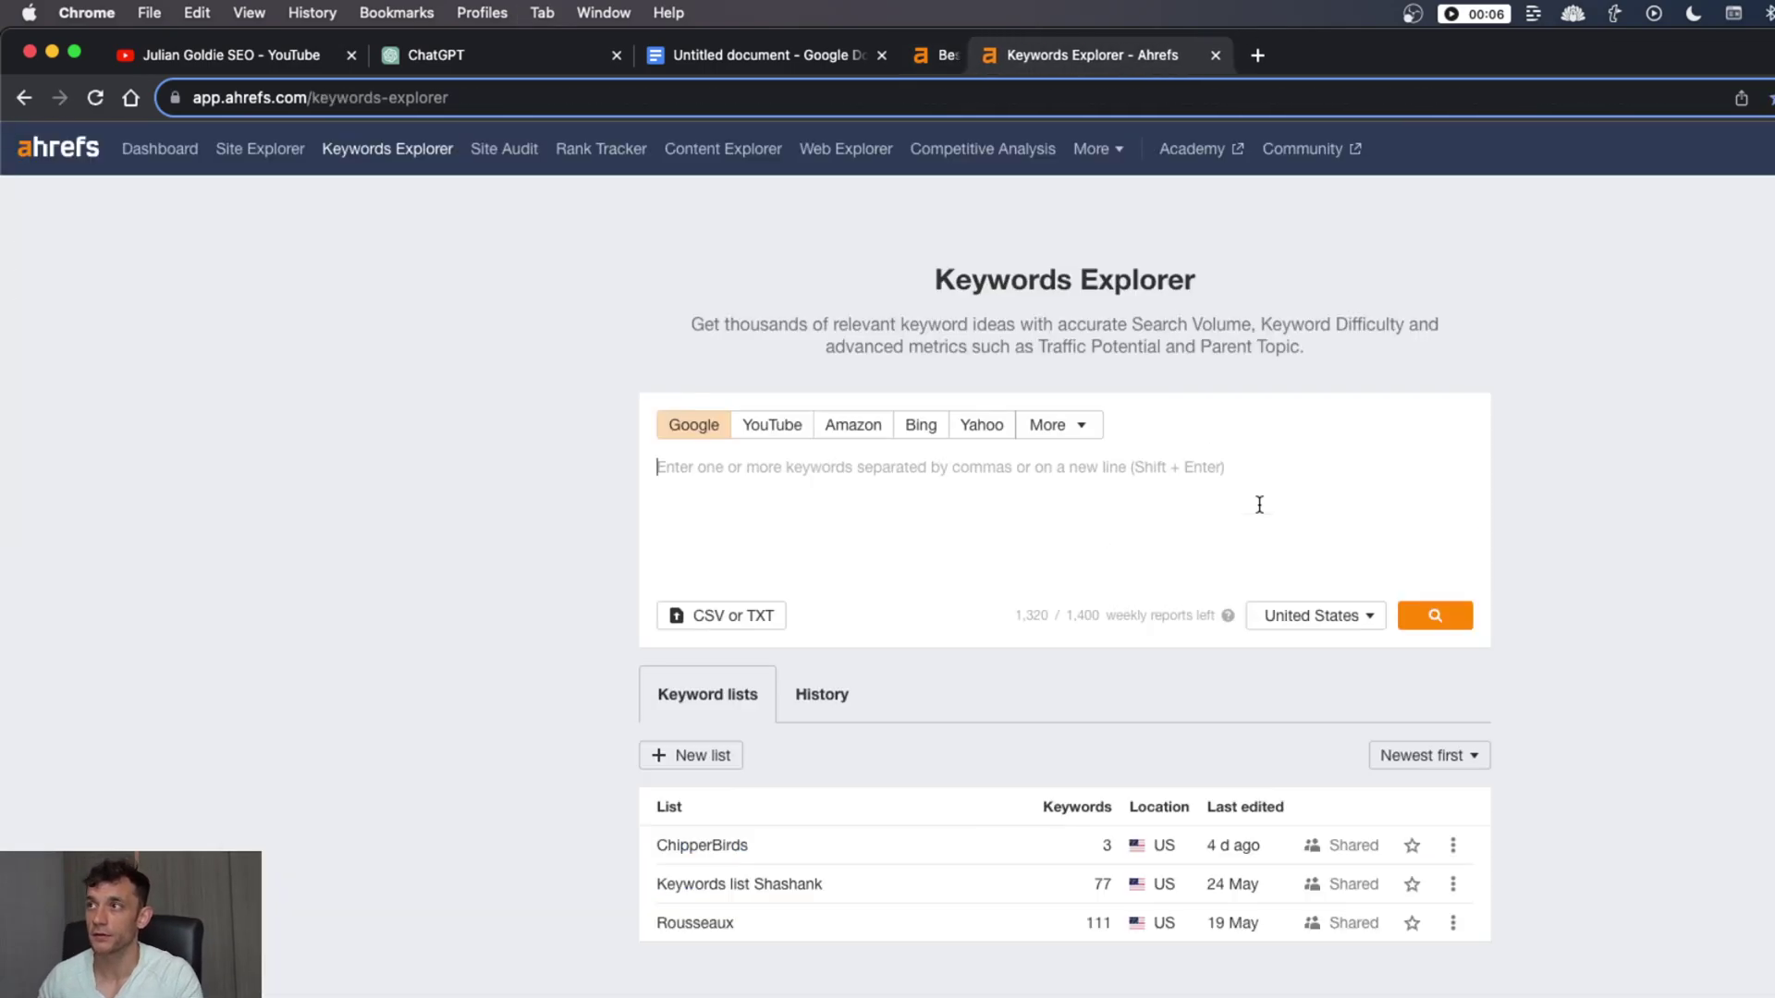
key(super+equal)
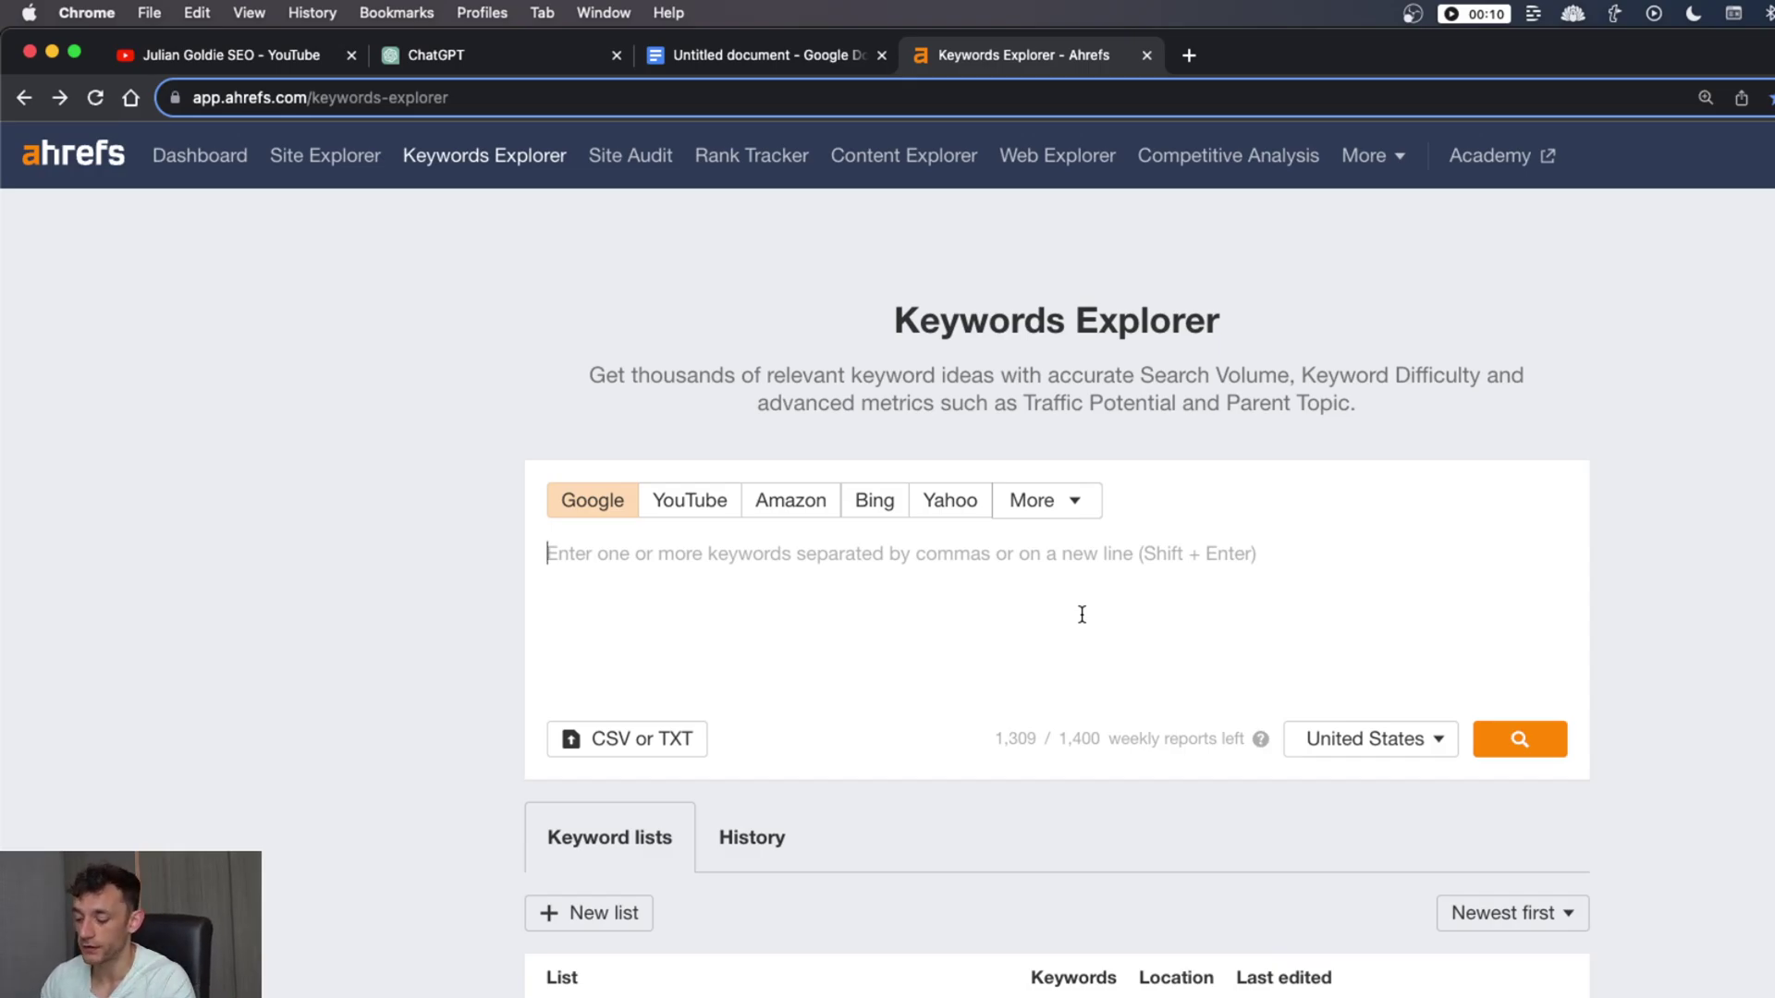
Search 'marketing stats' and review its overview: difficulty 85, volume 400
text(marketing stats)
key(Return)
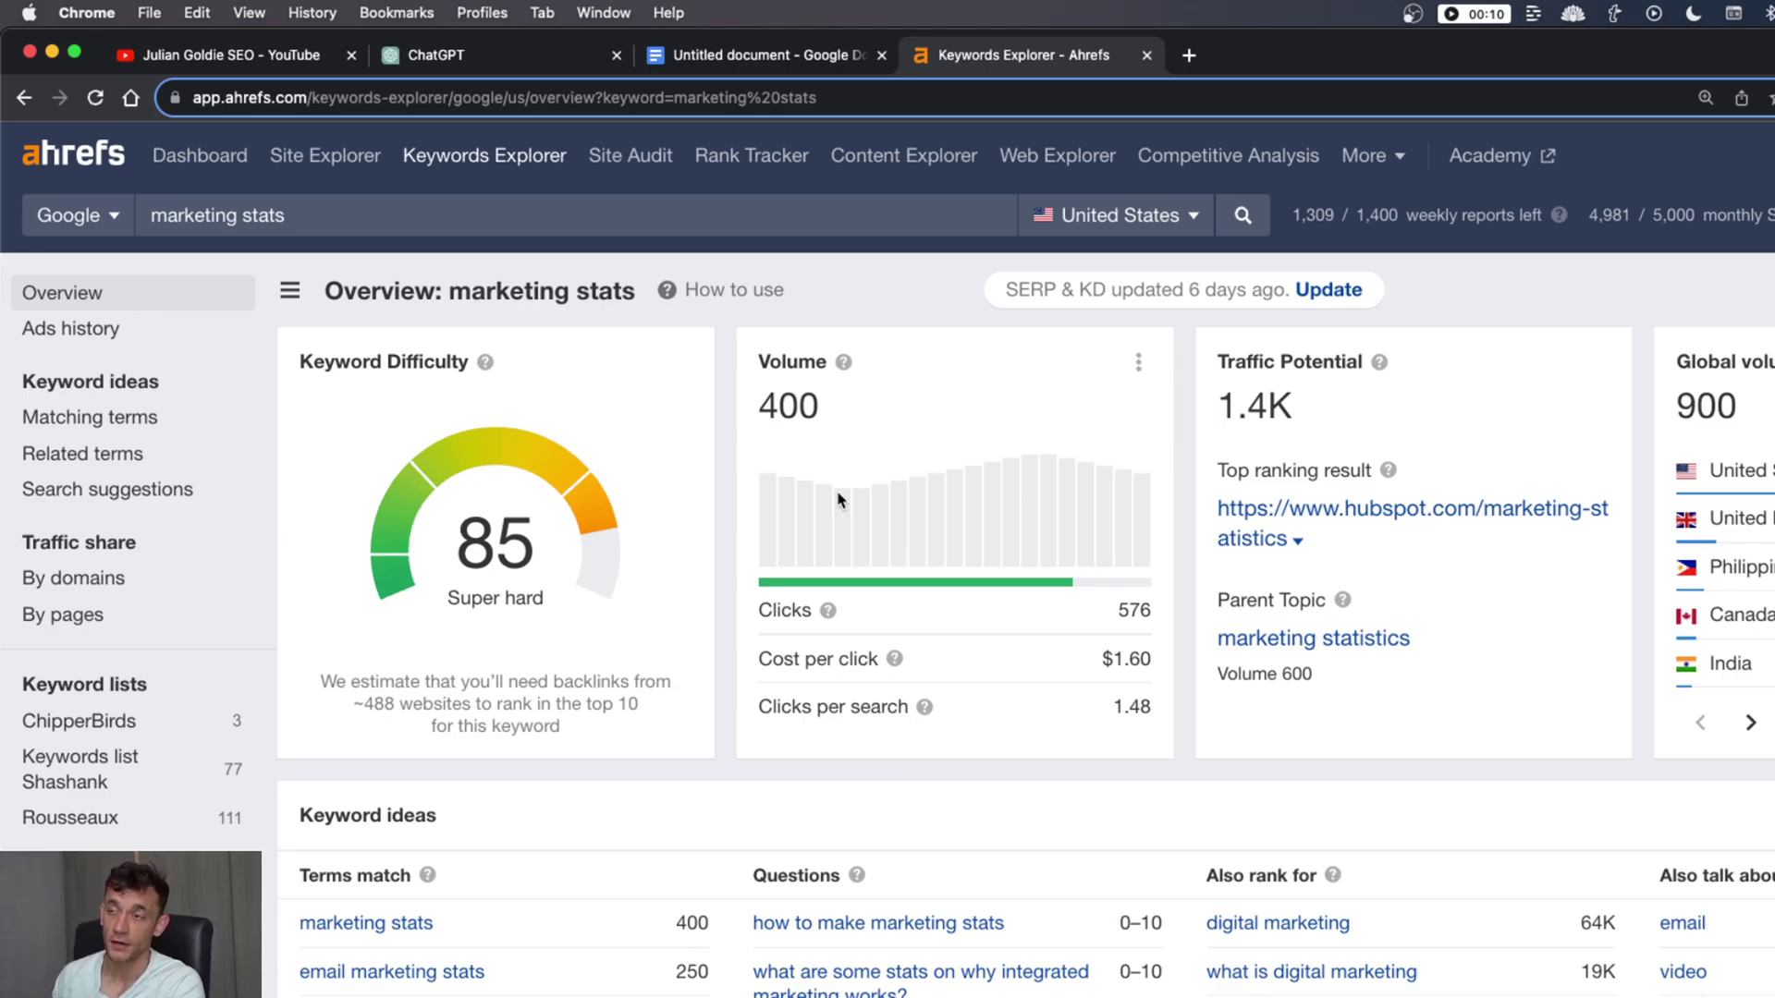
scroll(716, 800, down, 3)
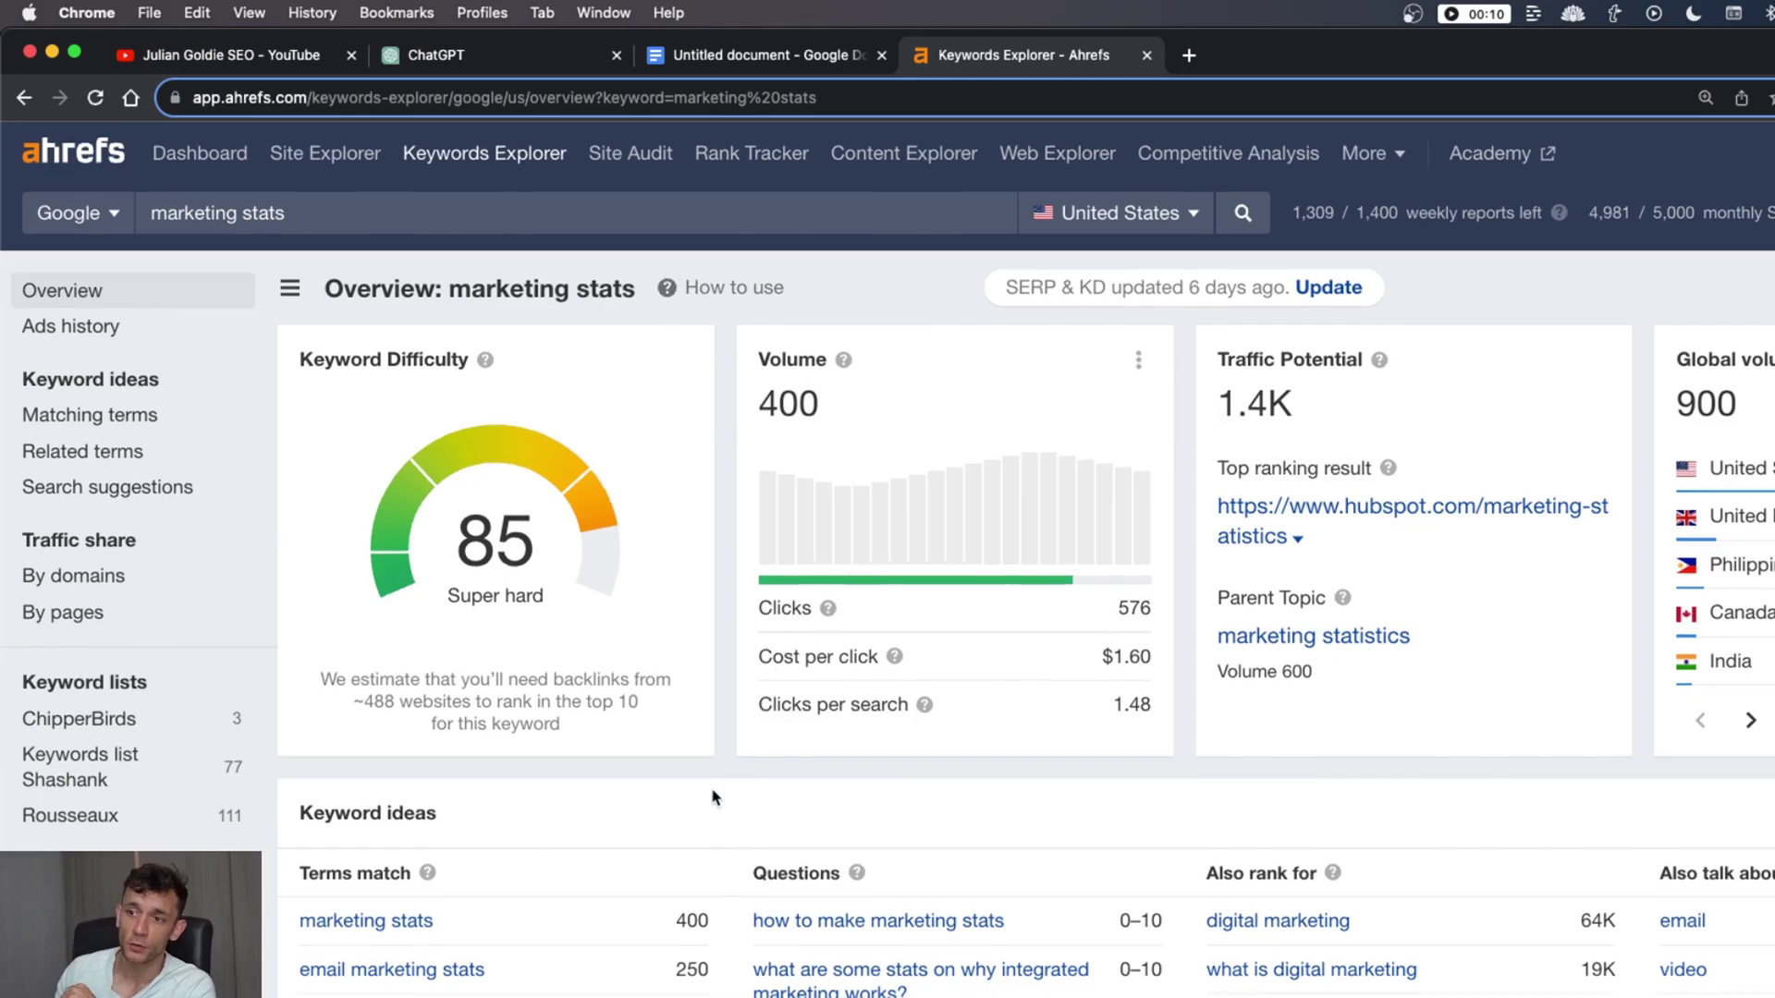
scroll(662, 780, down, 2)
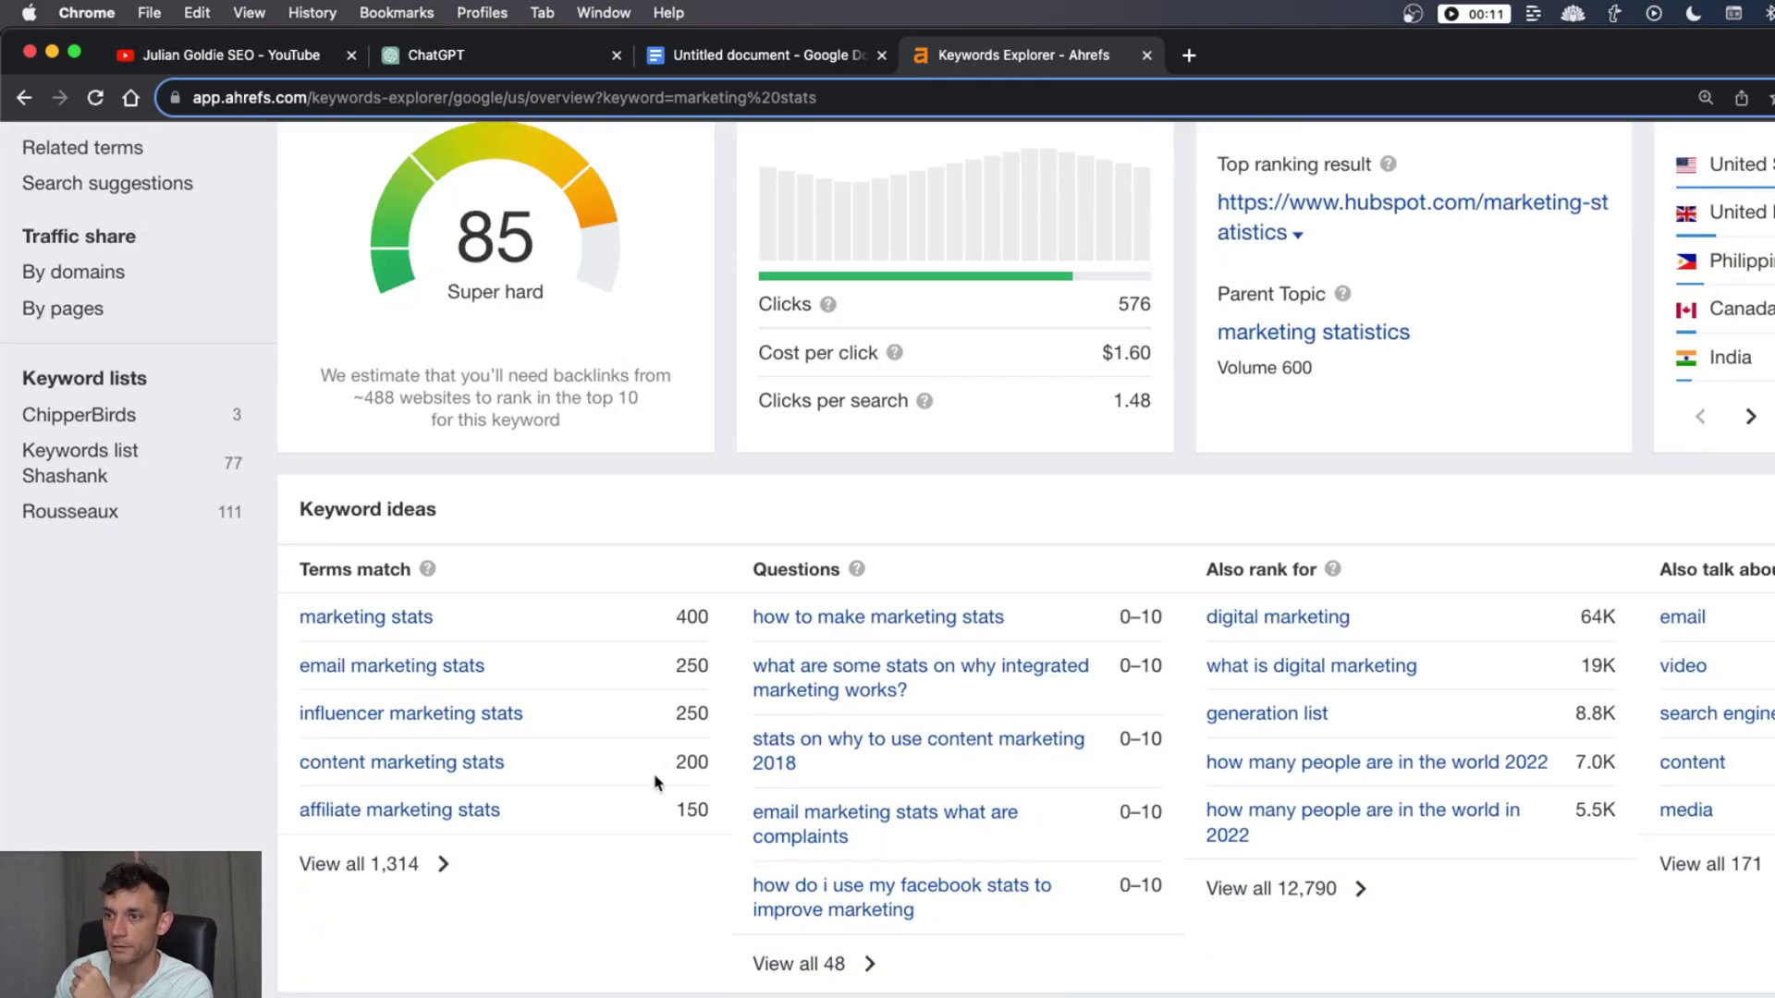
scroll(601, 799, up, 4)
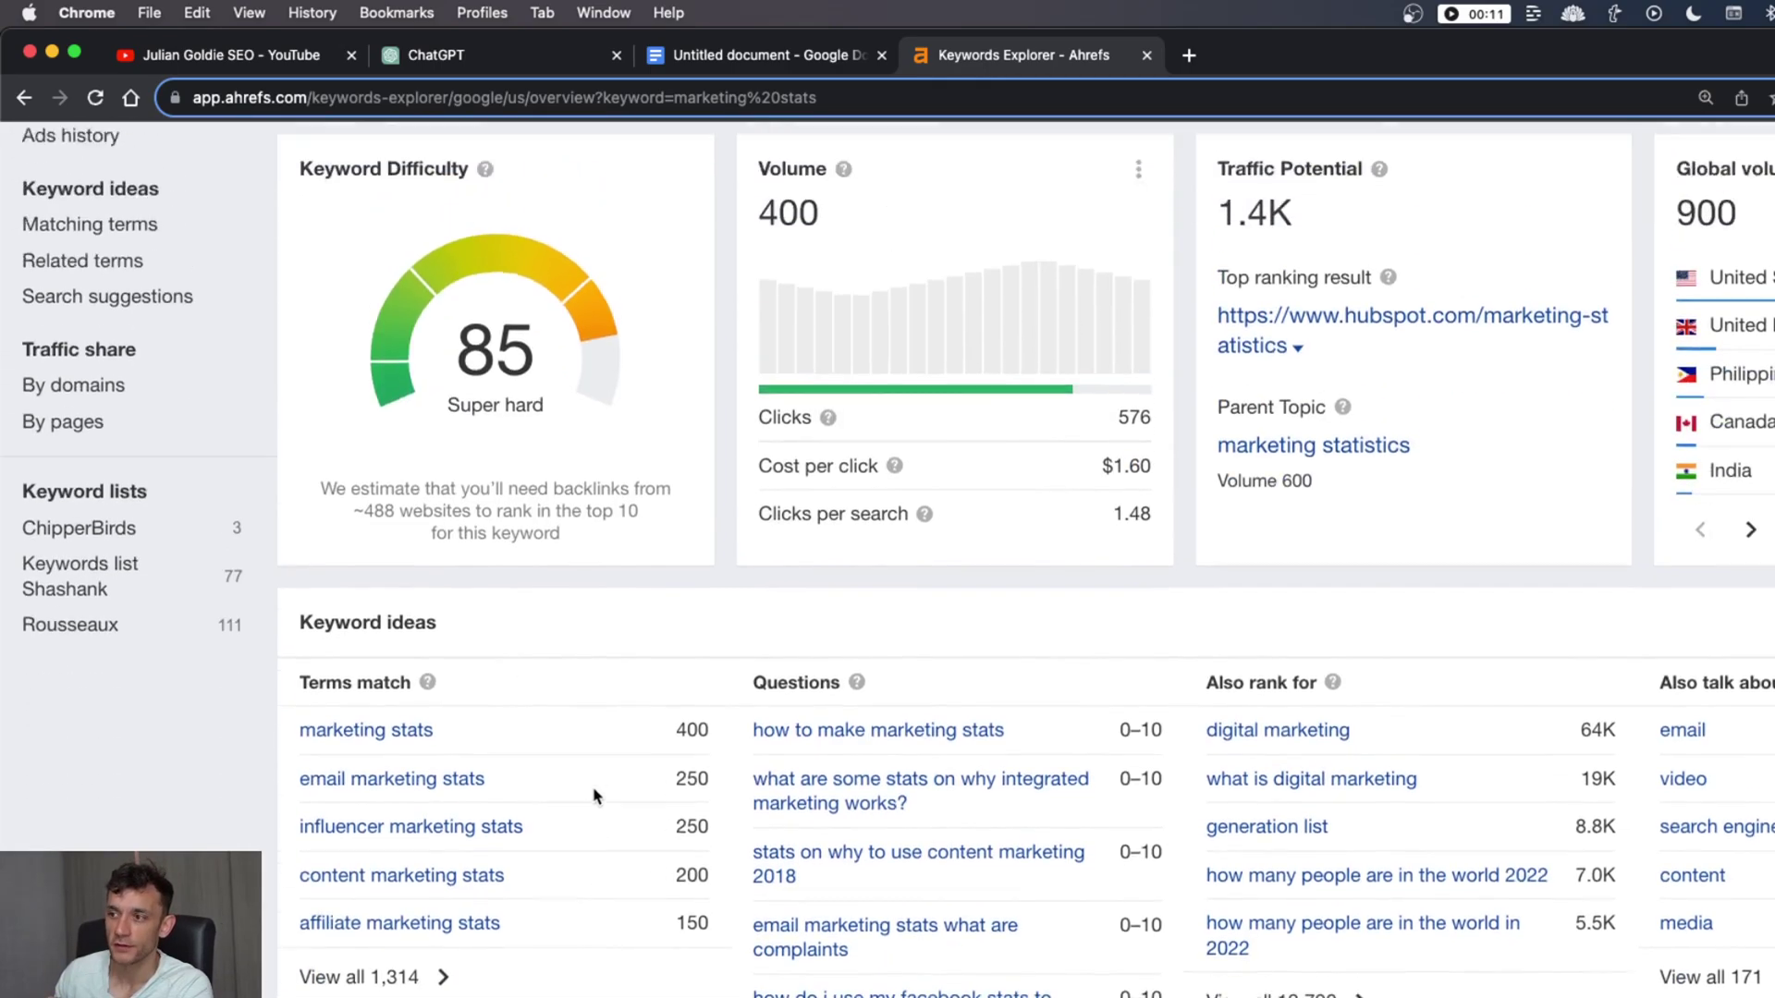
scroll(589, 938, down, 2)
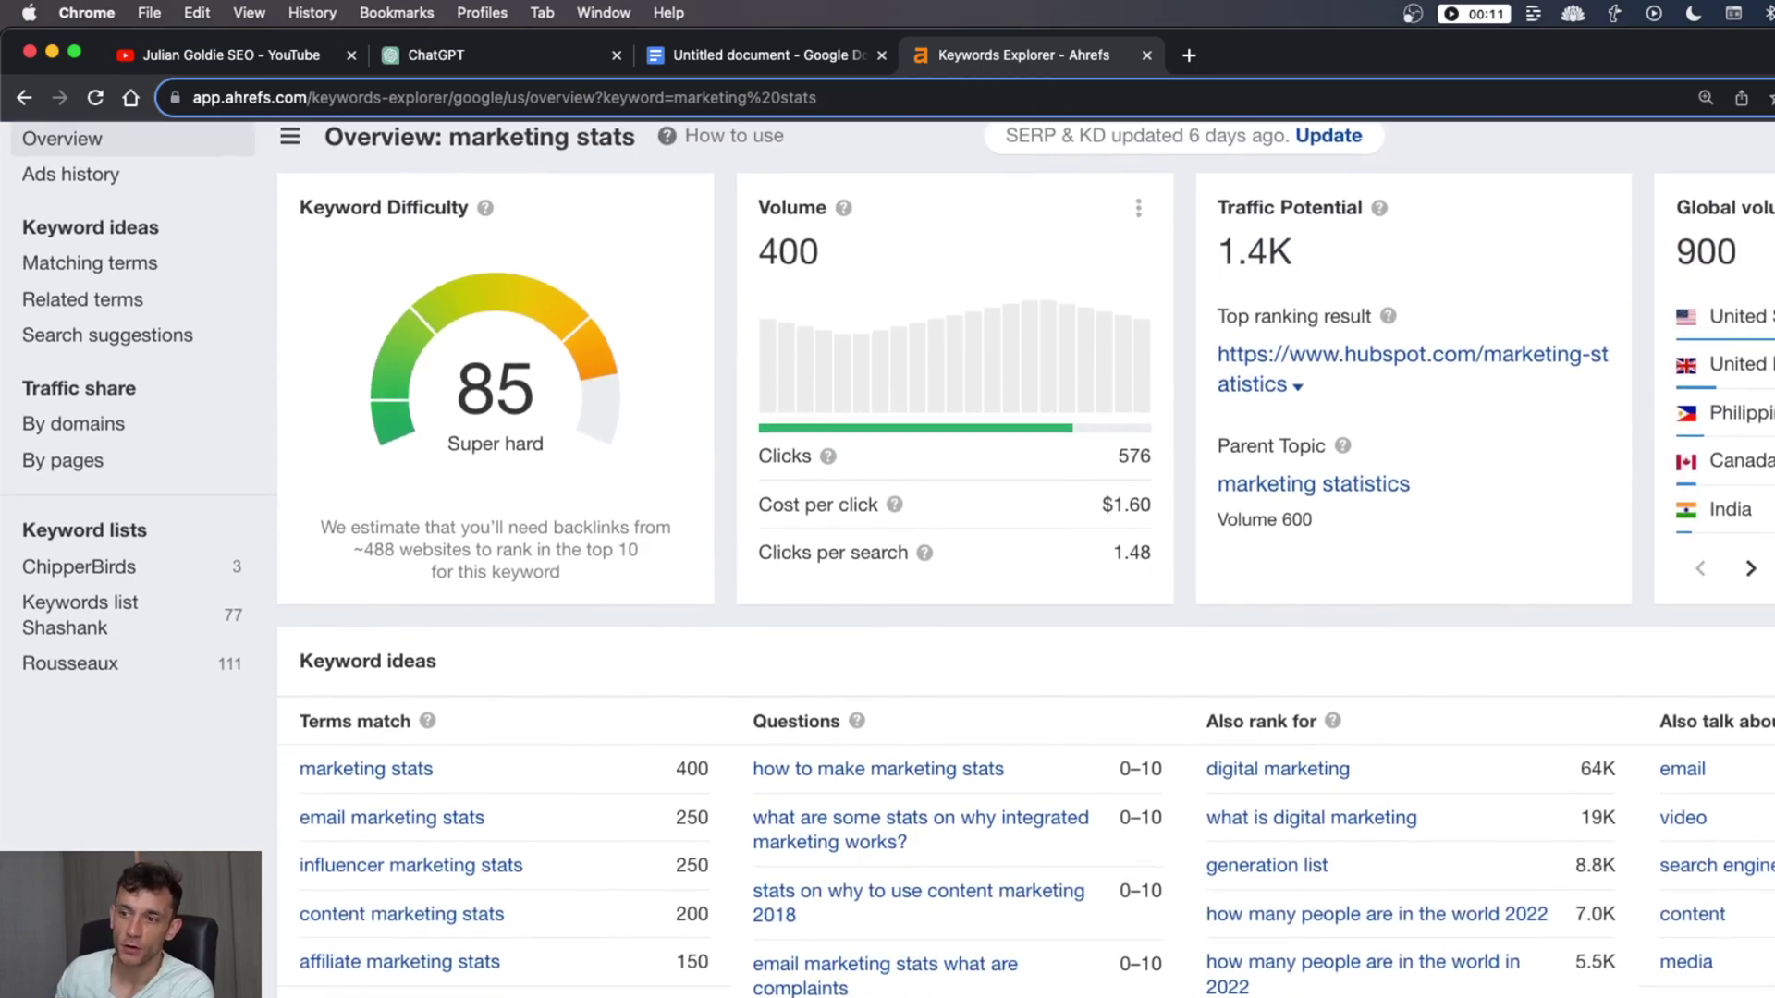
List all Matching terms ideas for 'marketing stats' and scroll through them
click(749, 983)
scroll(632, 664, down, 10)
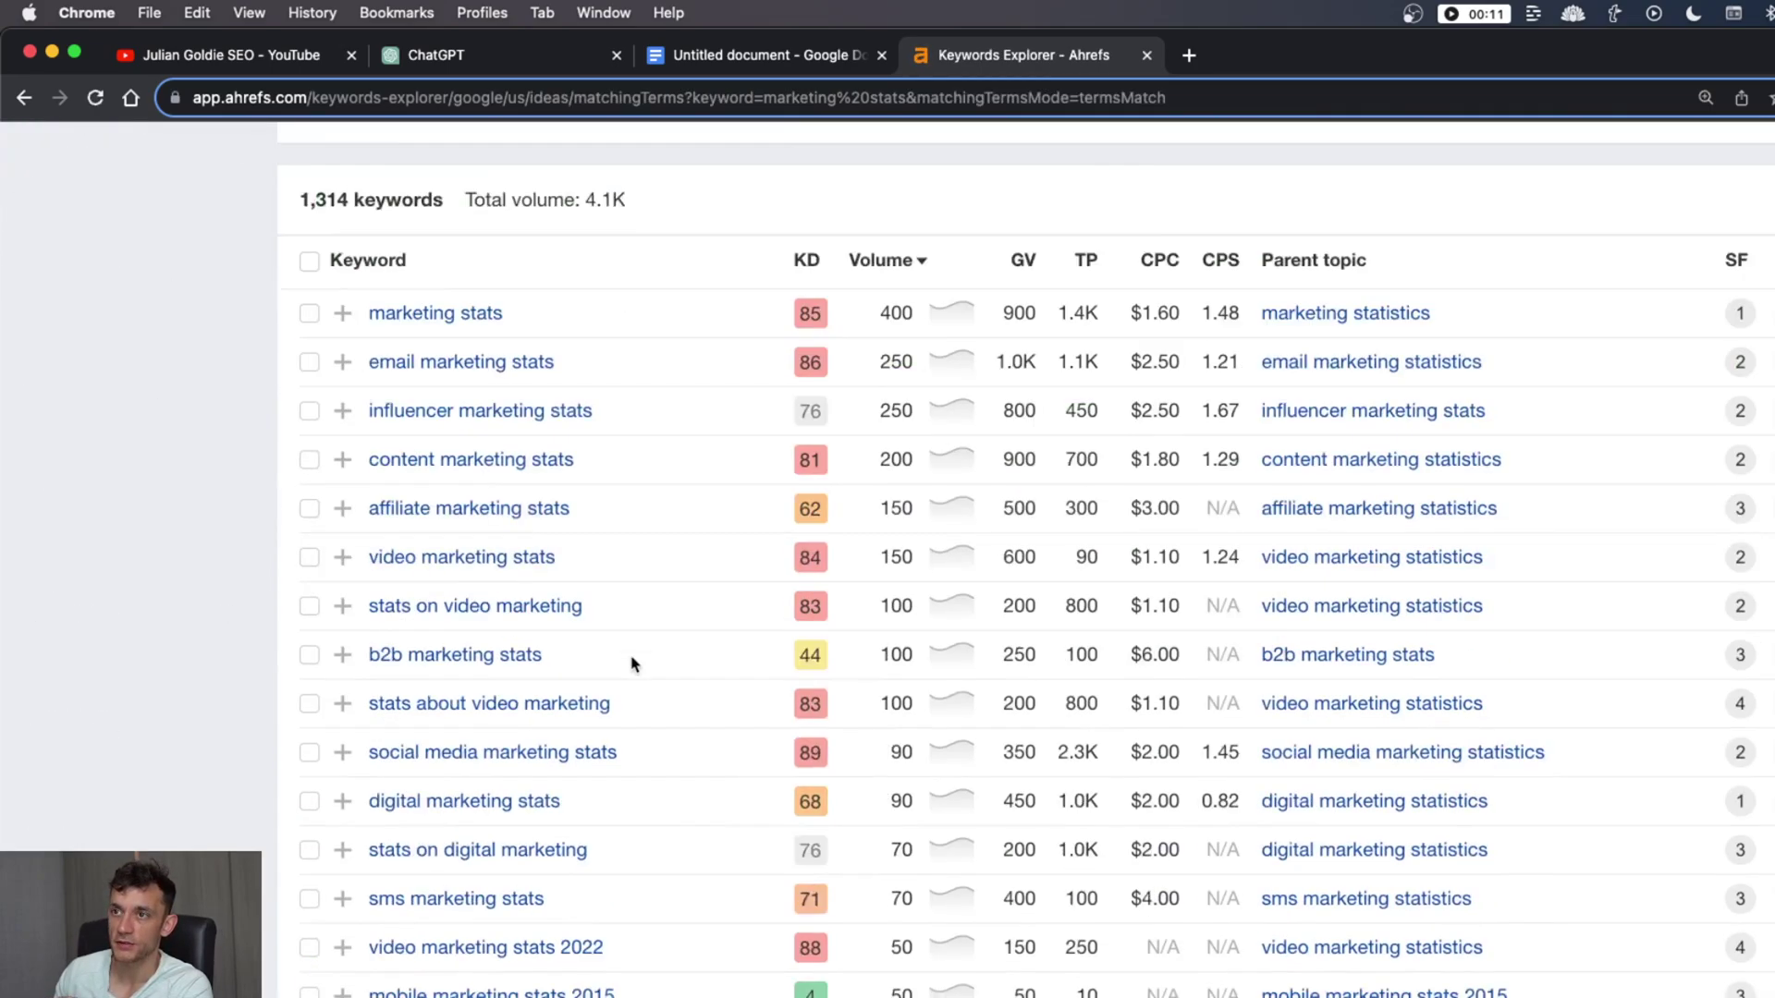
scroll(633, 667, down, 5)
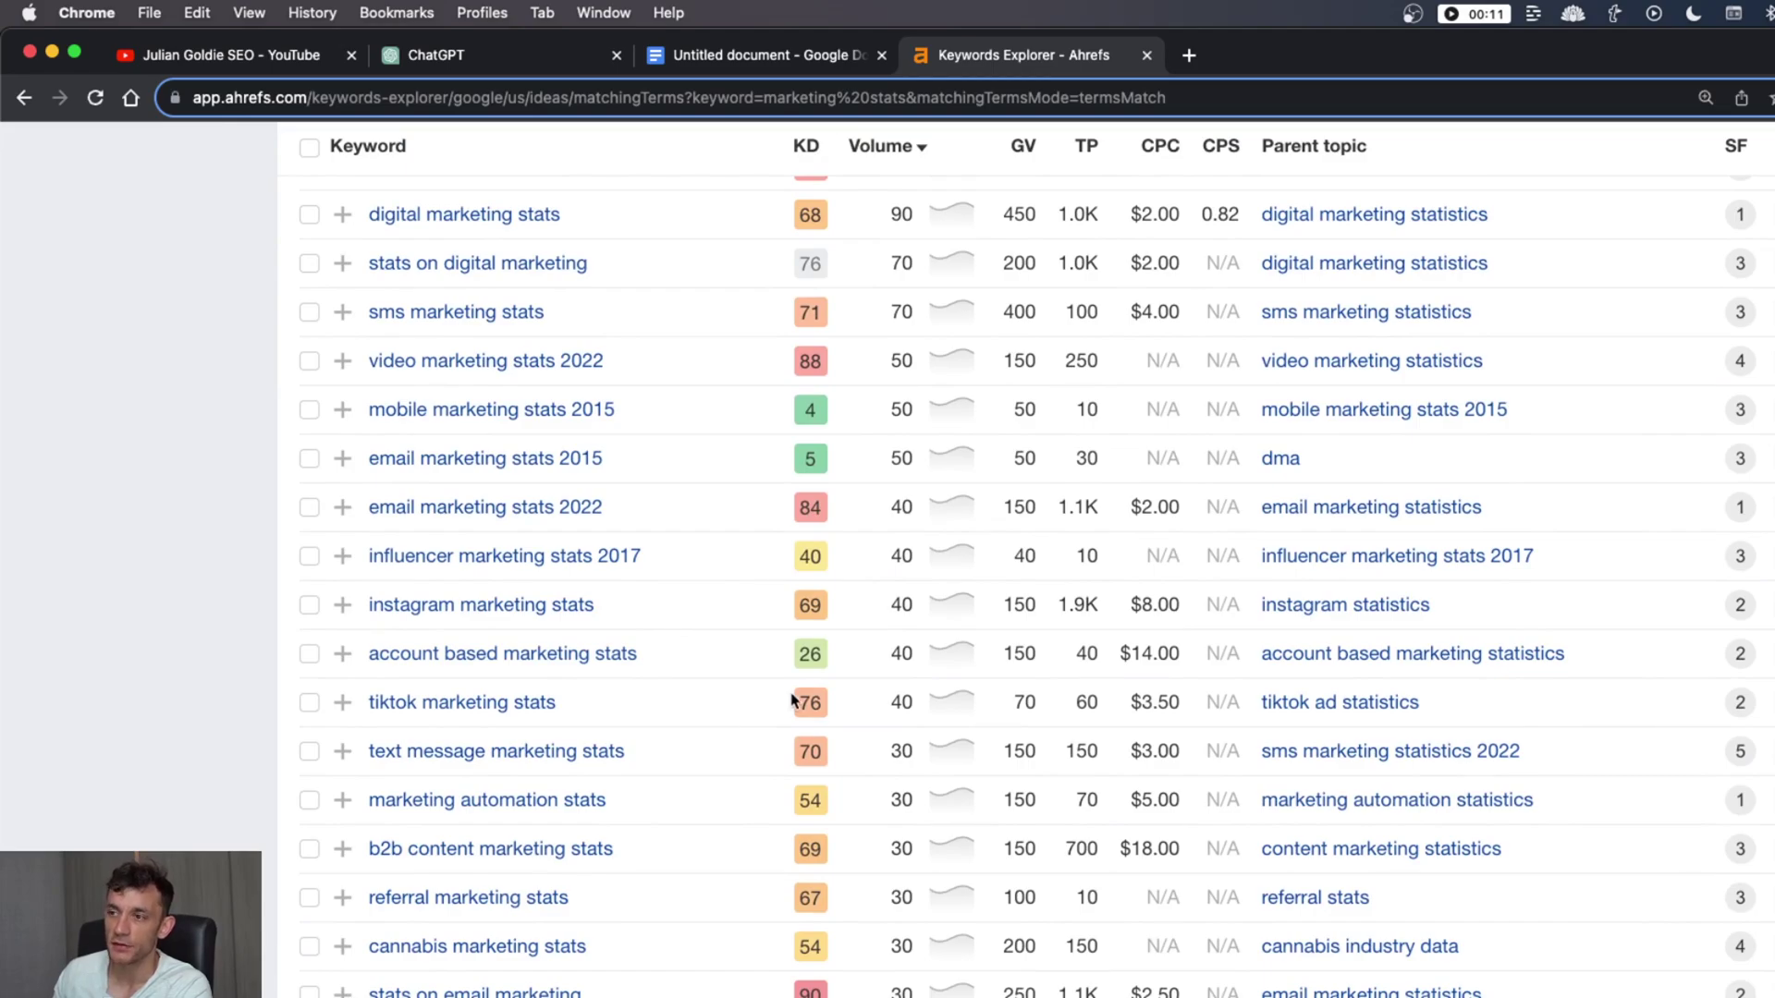
scroll(792, 703, down, 7)
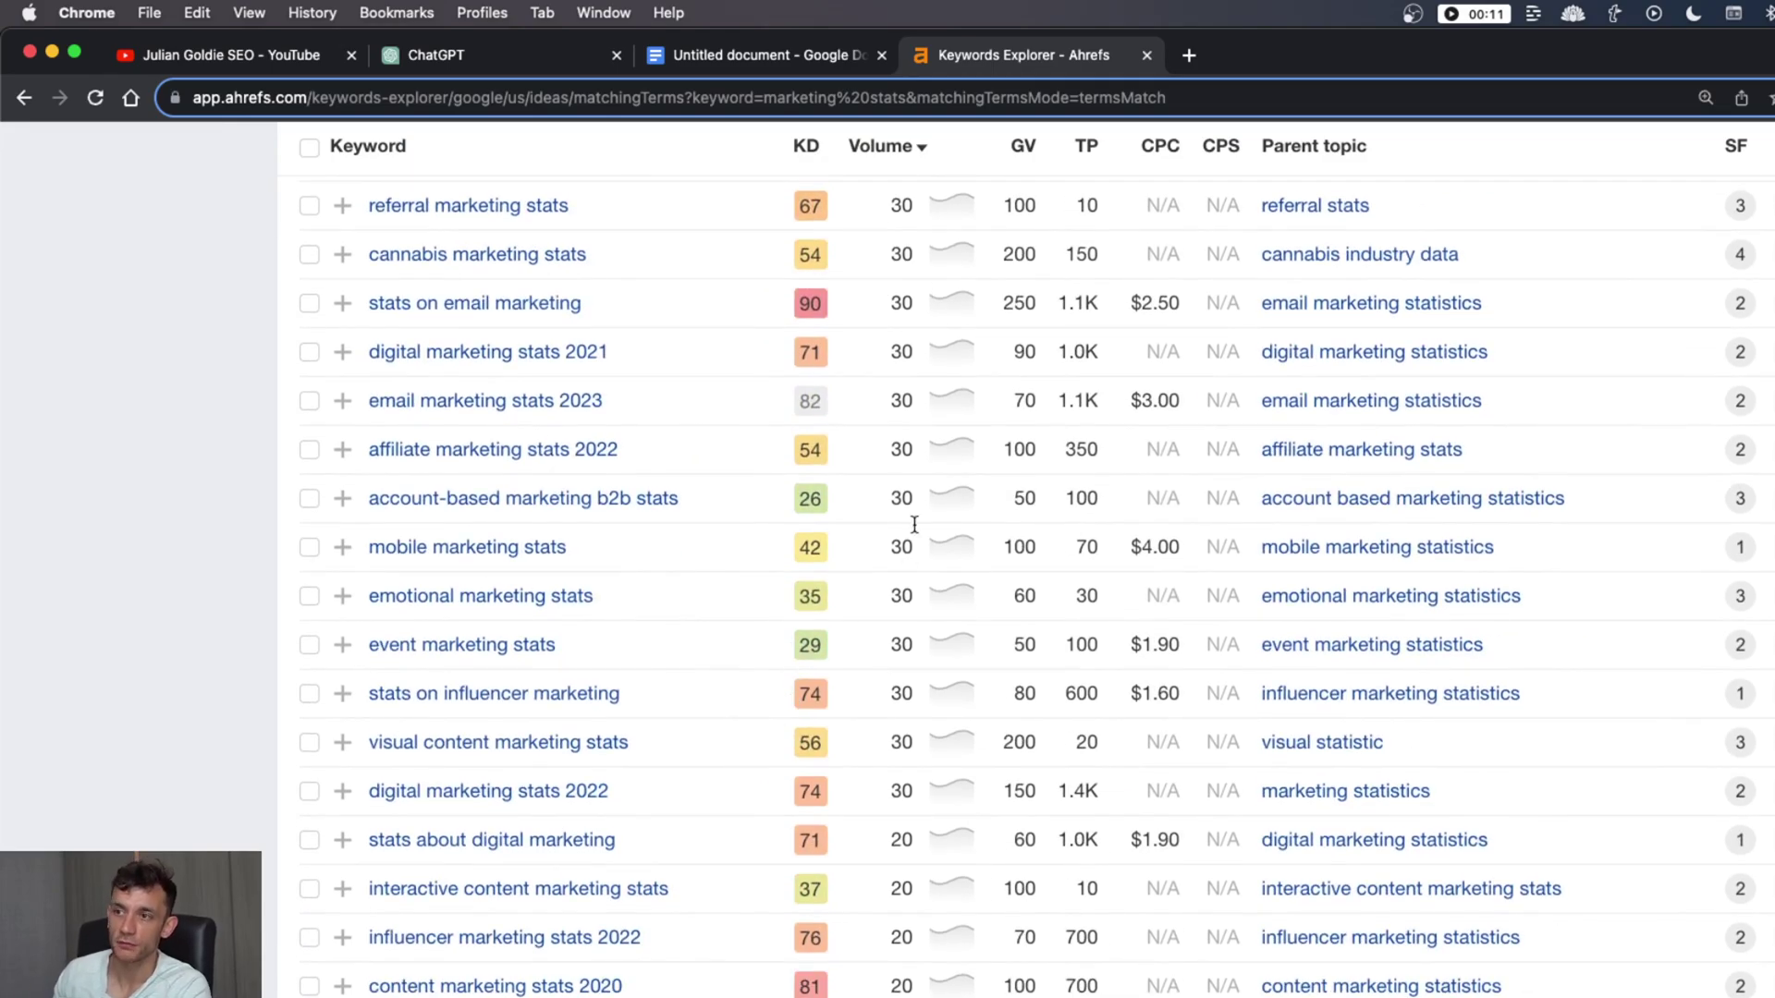
scroll(879, 554, up, 20)
scroll(879, 697, down, 5)
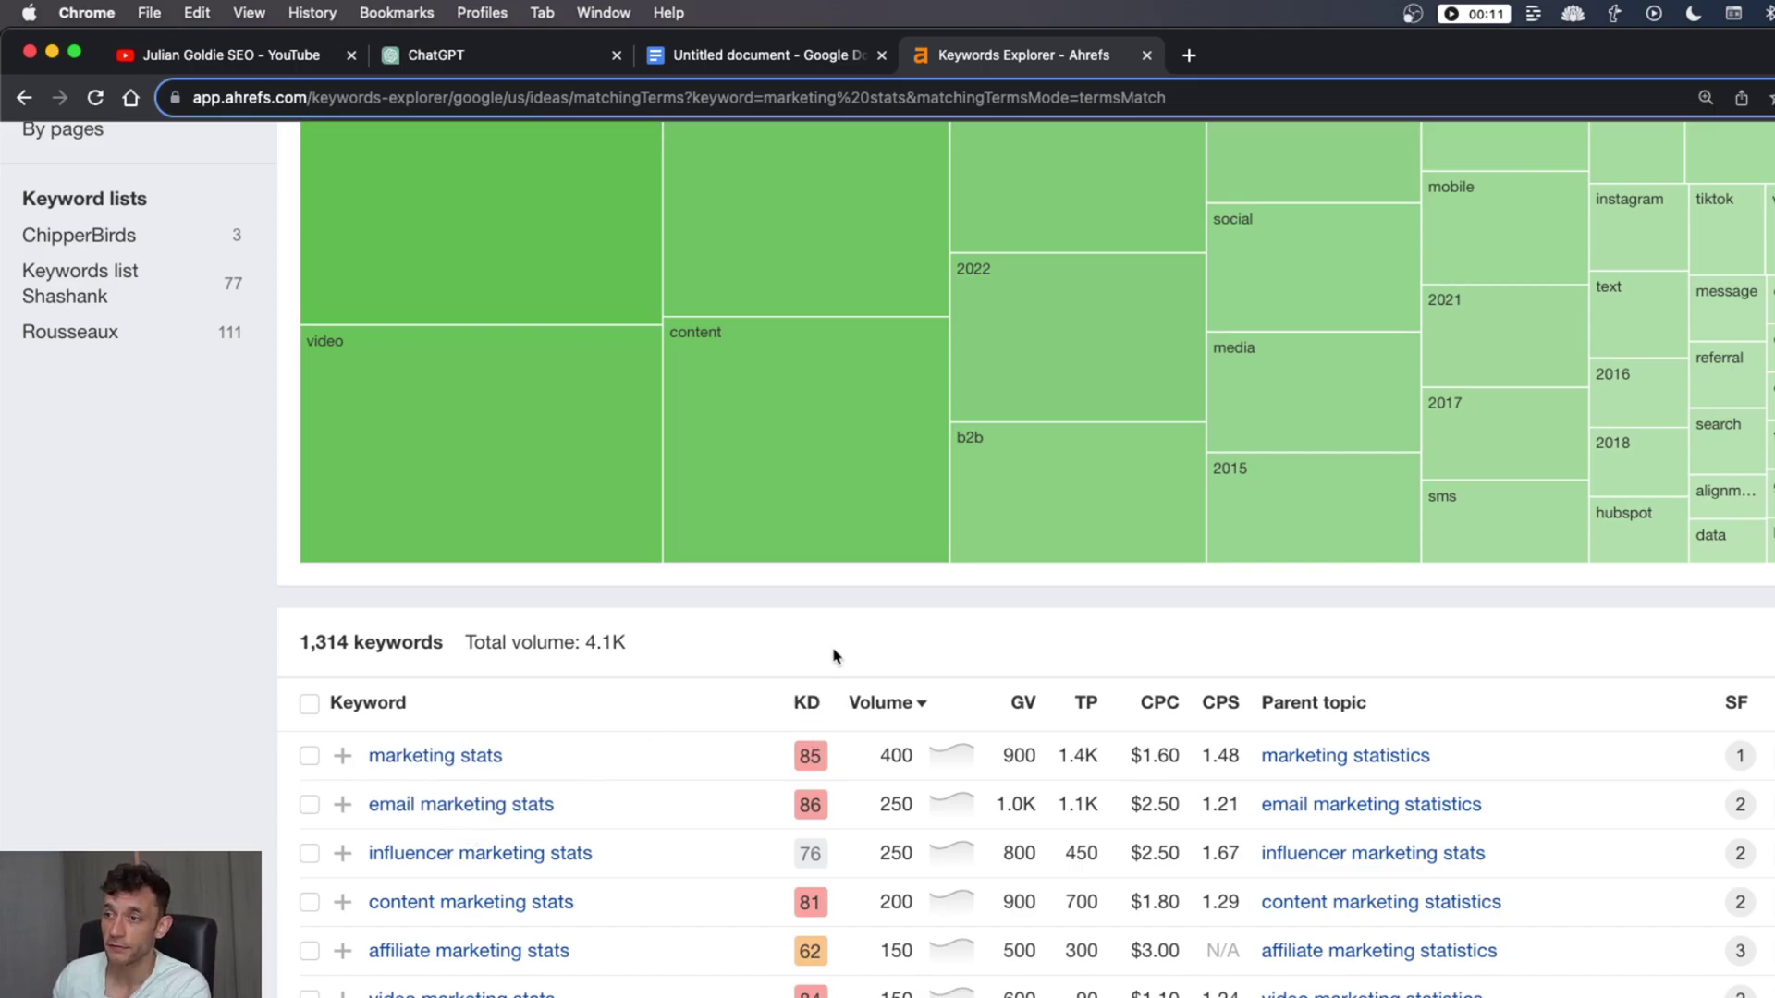
scroll(1047, 676, down, 10)
scroll(951, 725, up, 20)
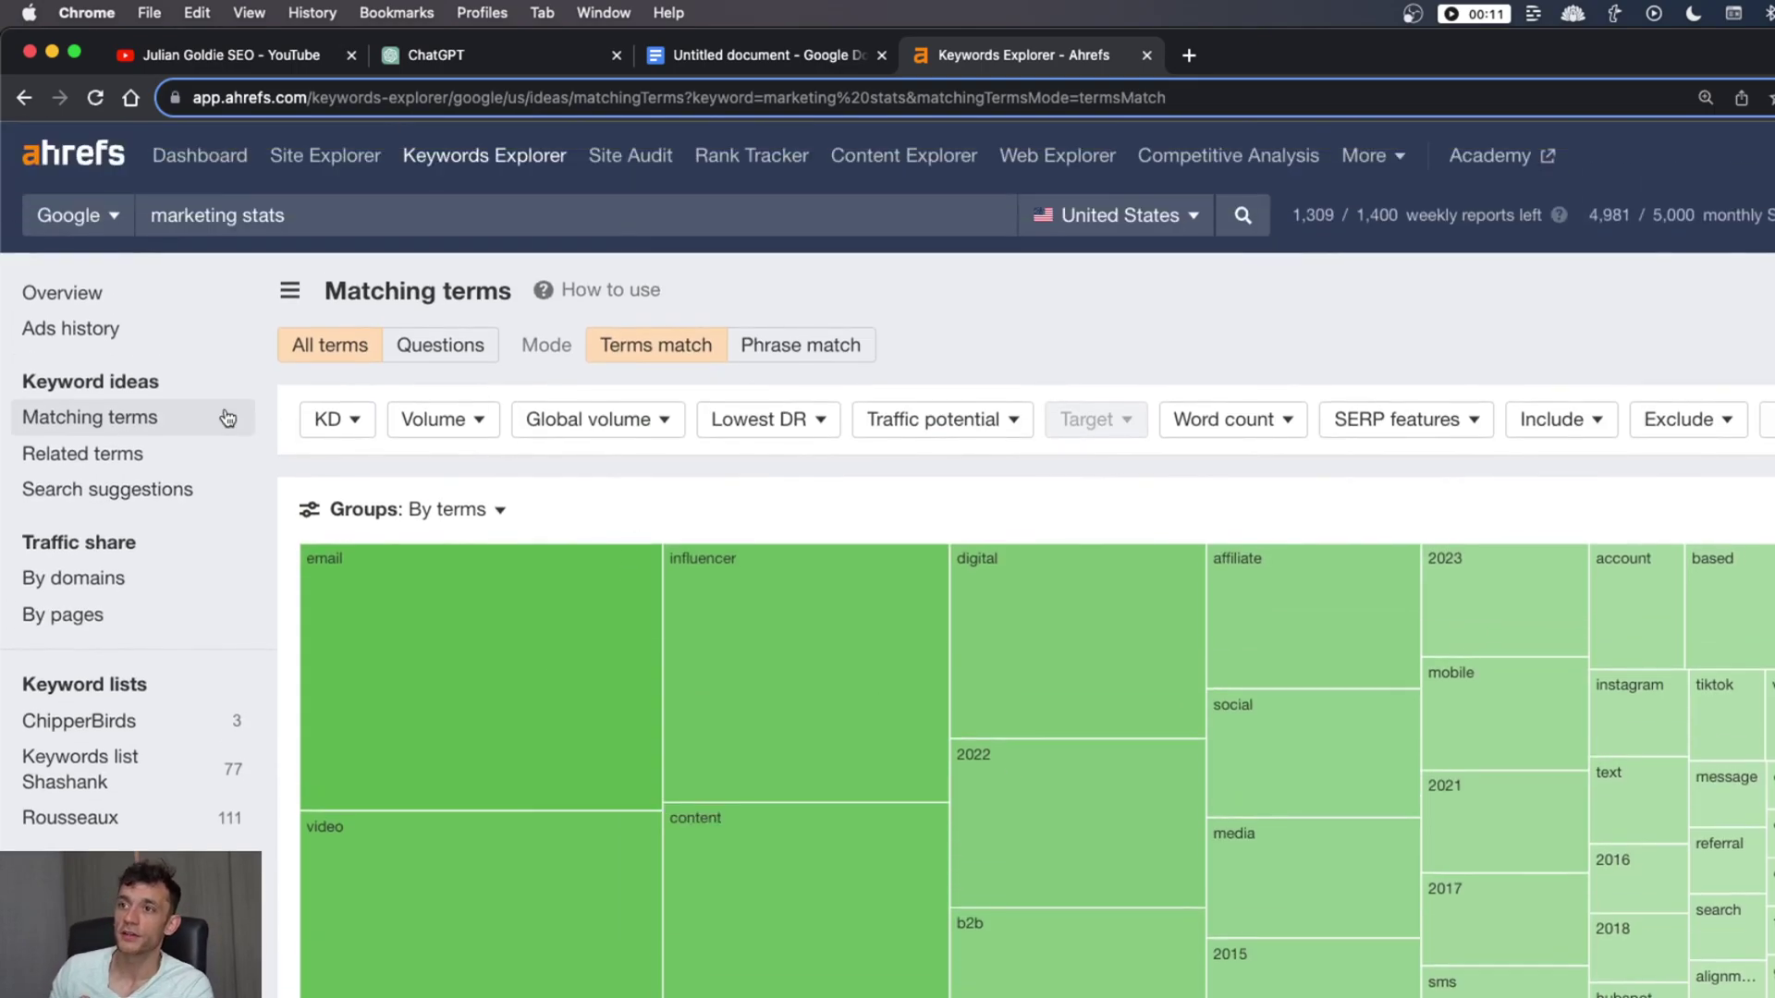
Filter the matching terms to a maximum keyword difficulty of 20
click(334, 419)
key(Tab)
text(20)
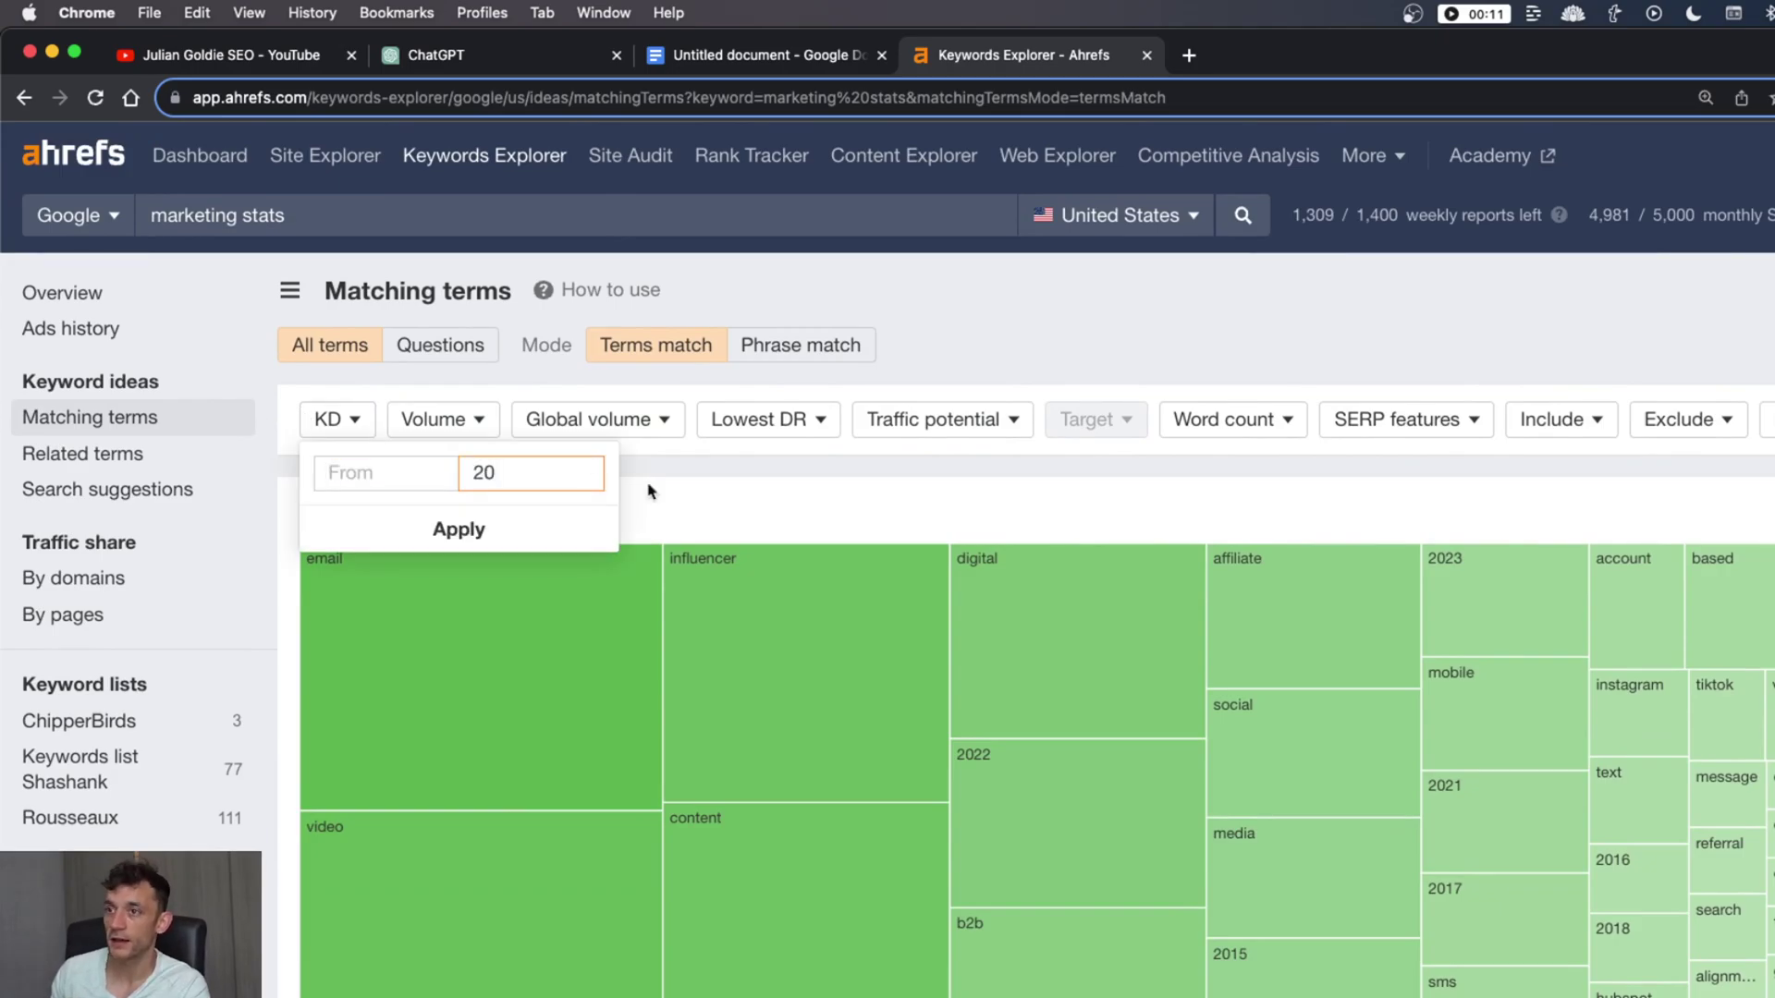
click(486, 529)
right_click(356, 497)
click(356, 497)
click(344, 488)
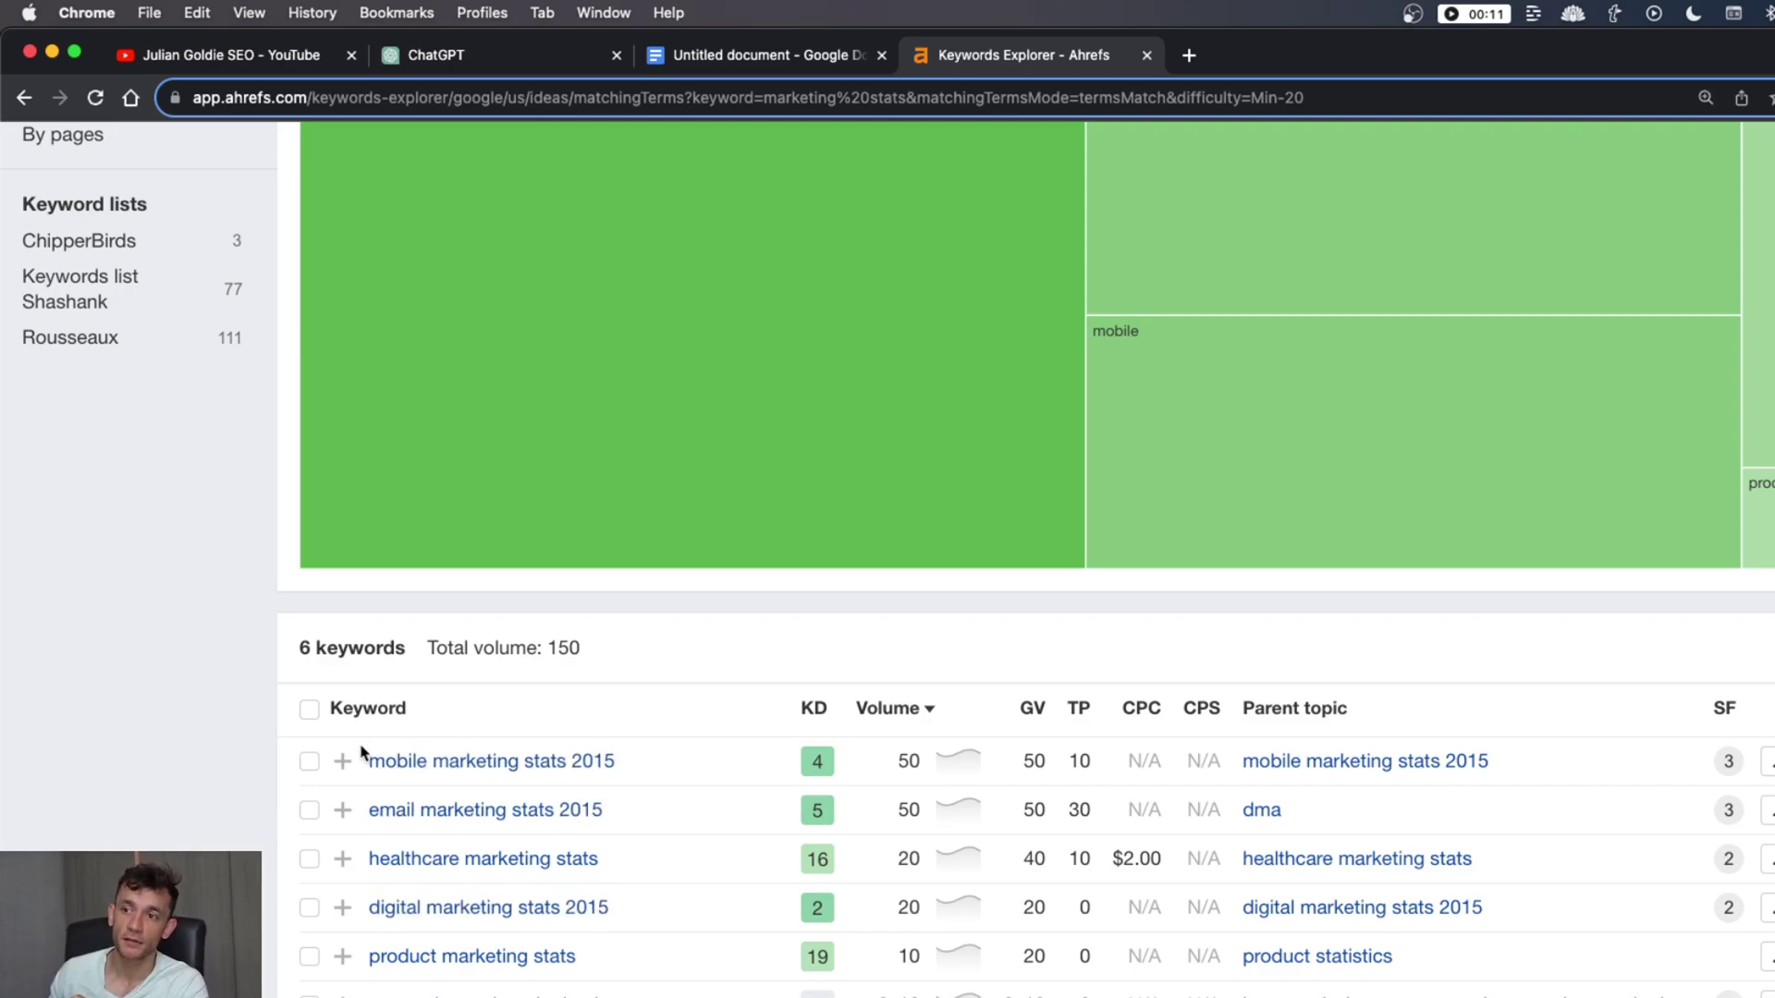
Highlight healthcare marketing stats' volume of 20 and KD of 16 among the six results
right_click(479, 760)
click(558, 725)
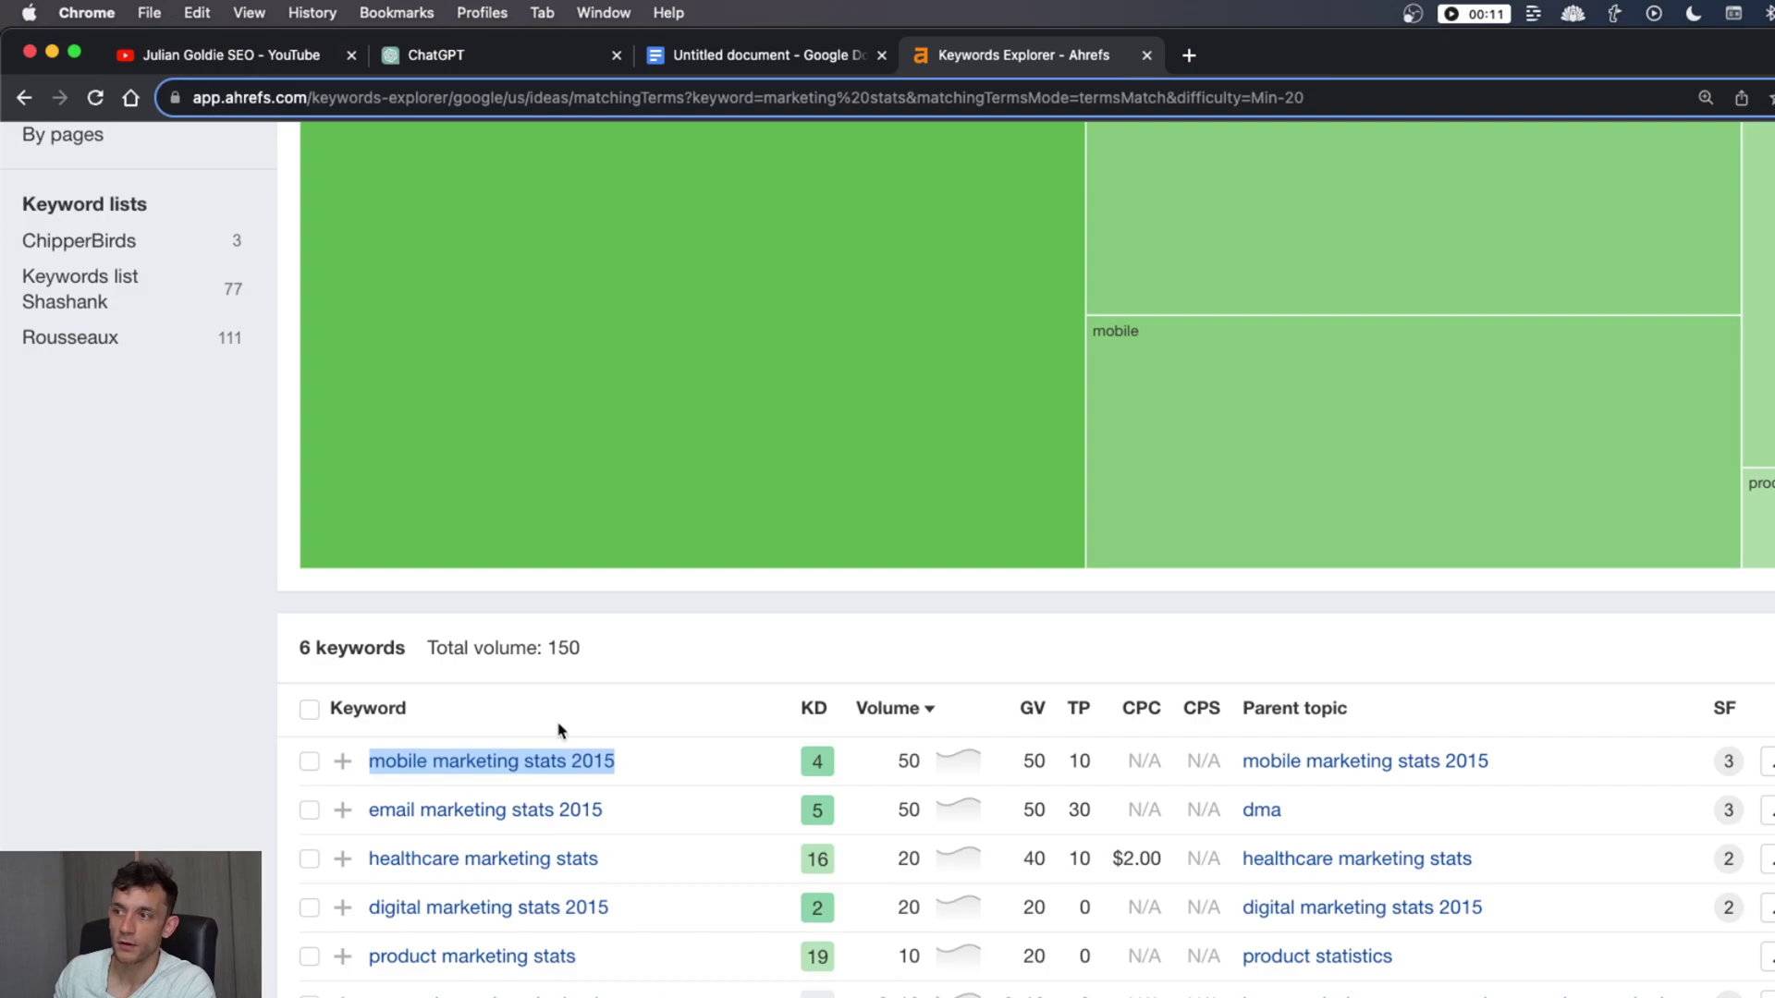
click(674, 765)
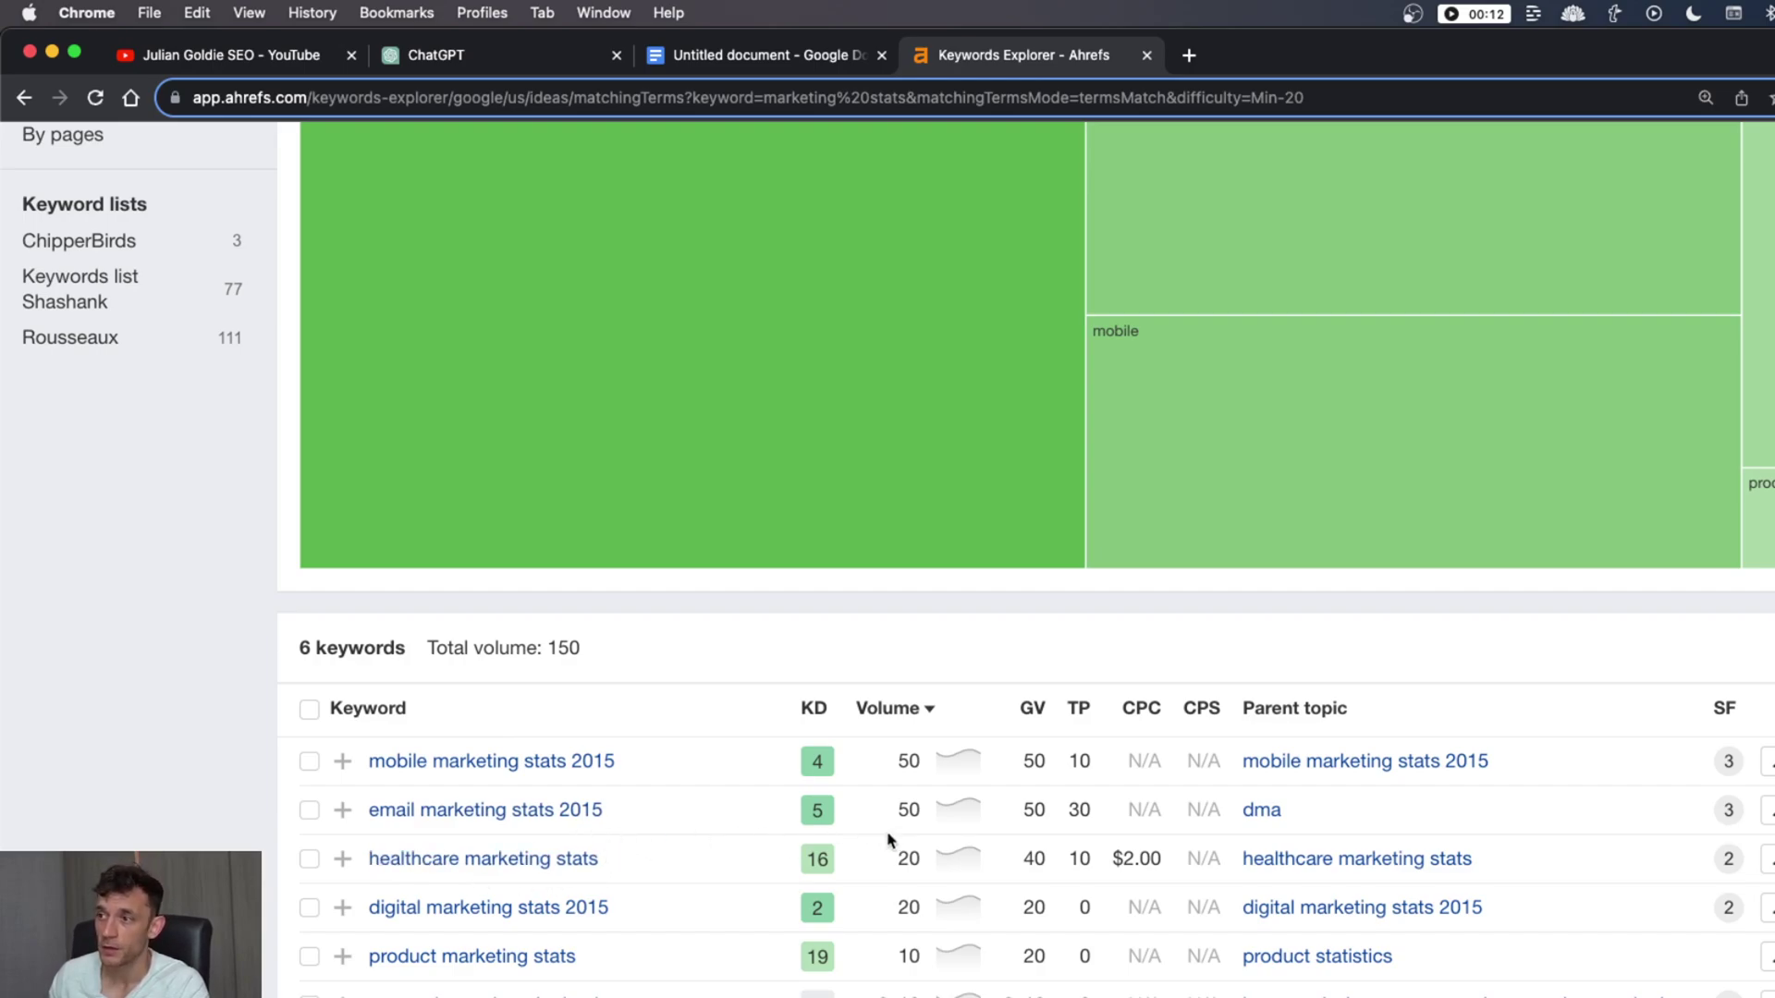
drag(897, 862, 921, 865)
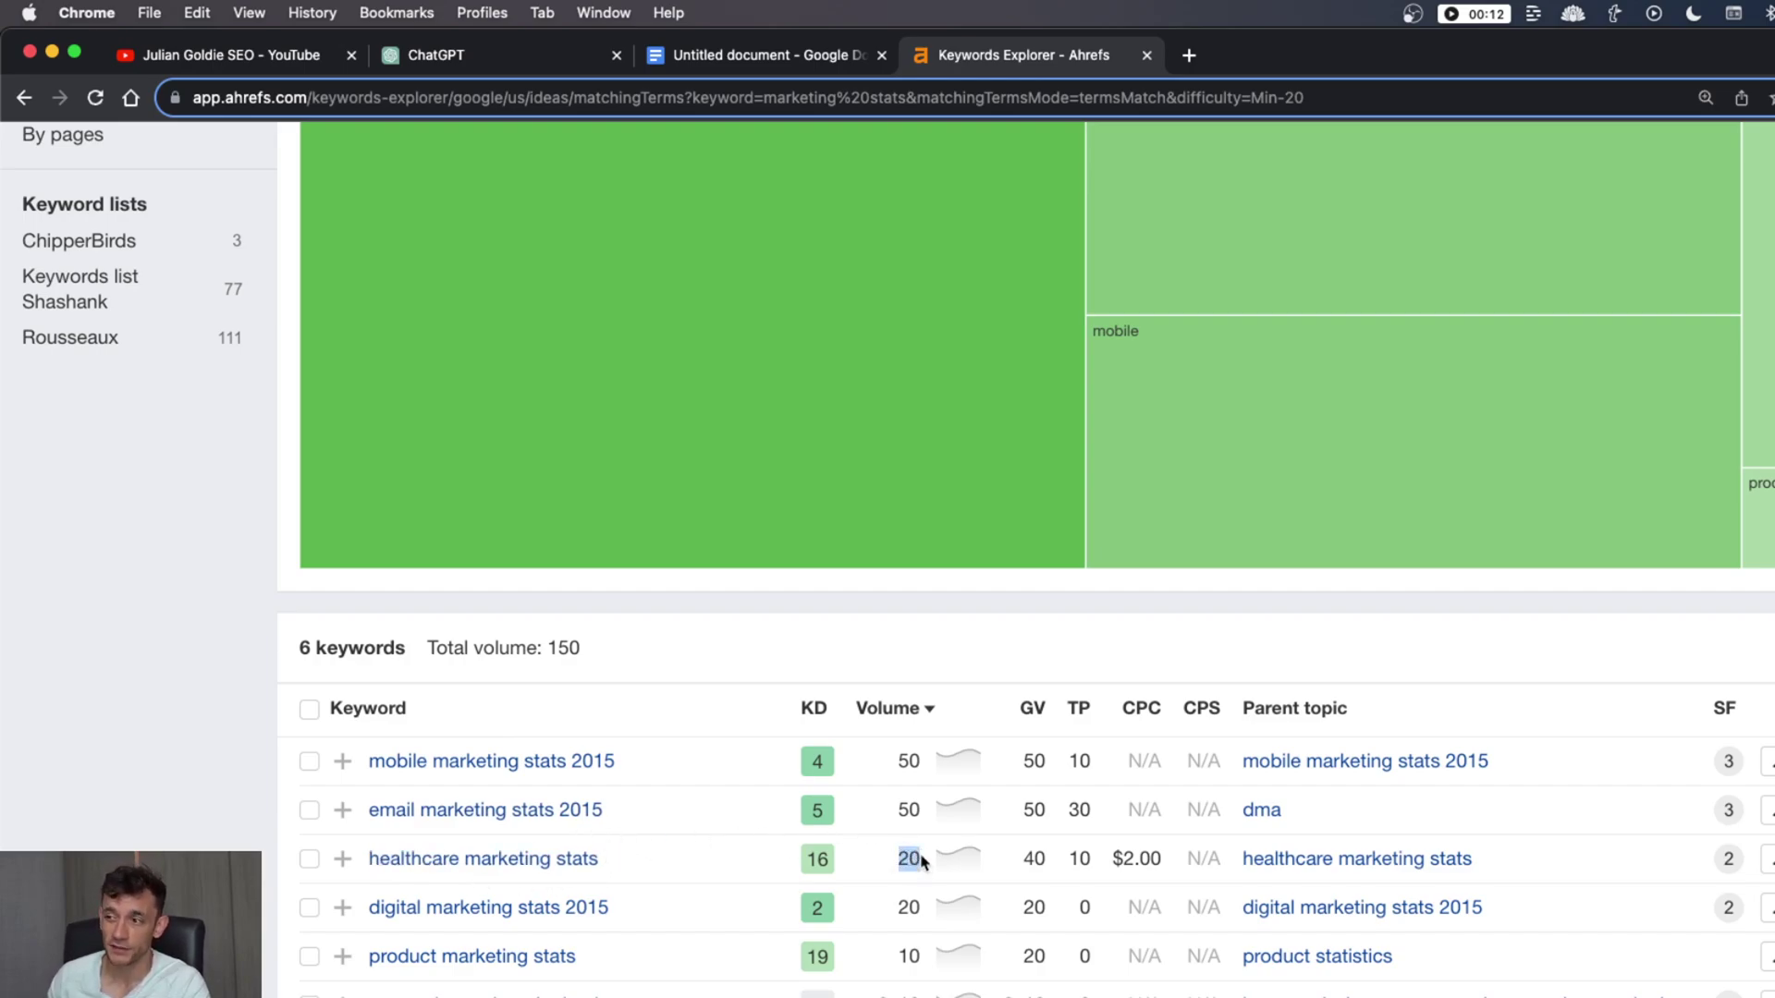
click(935, 865)
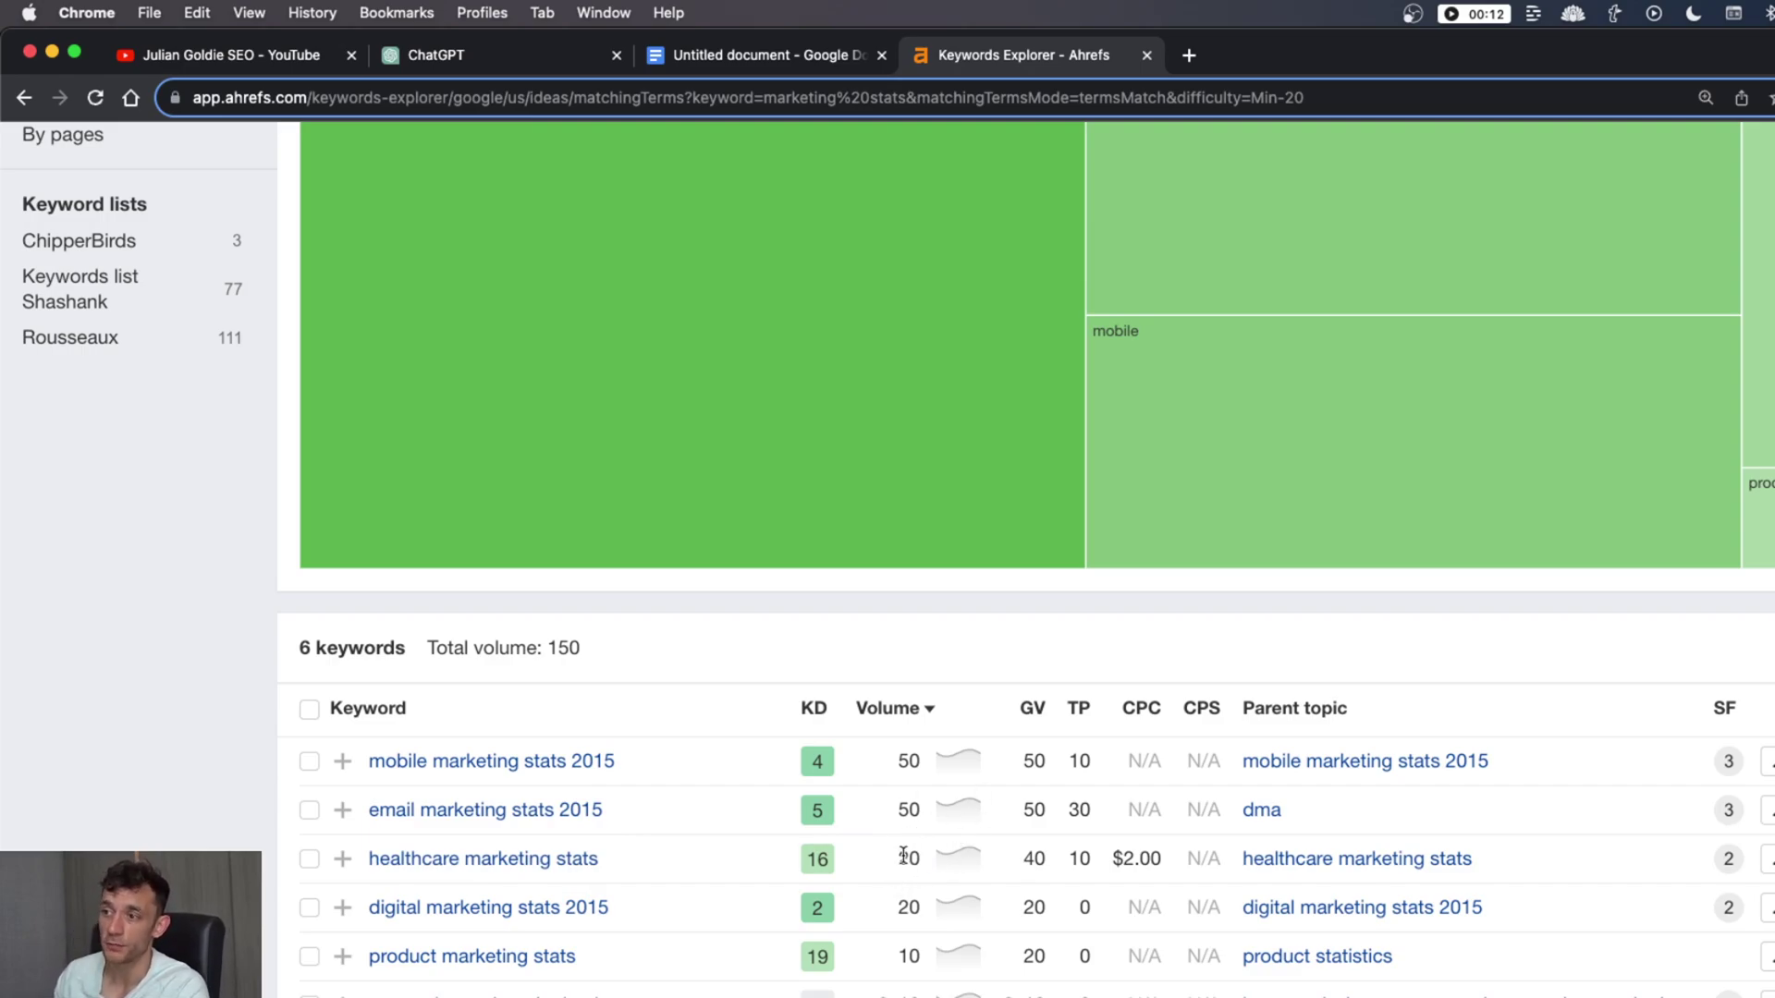
drag(828, 873, 784, 866)
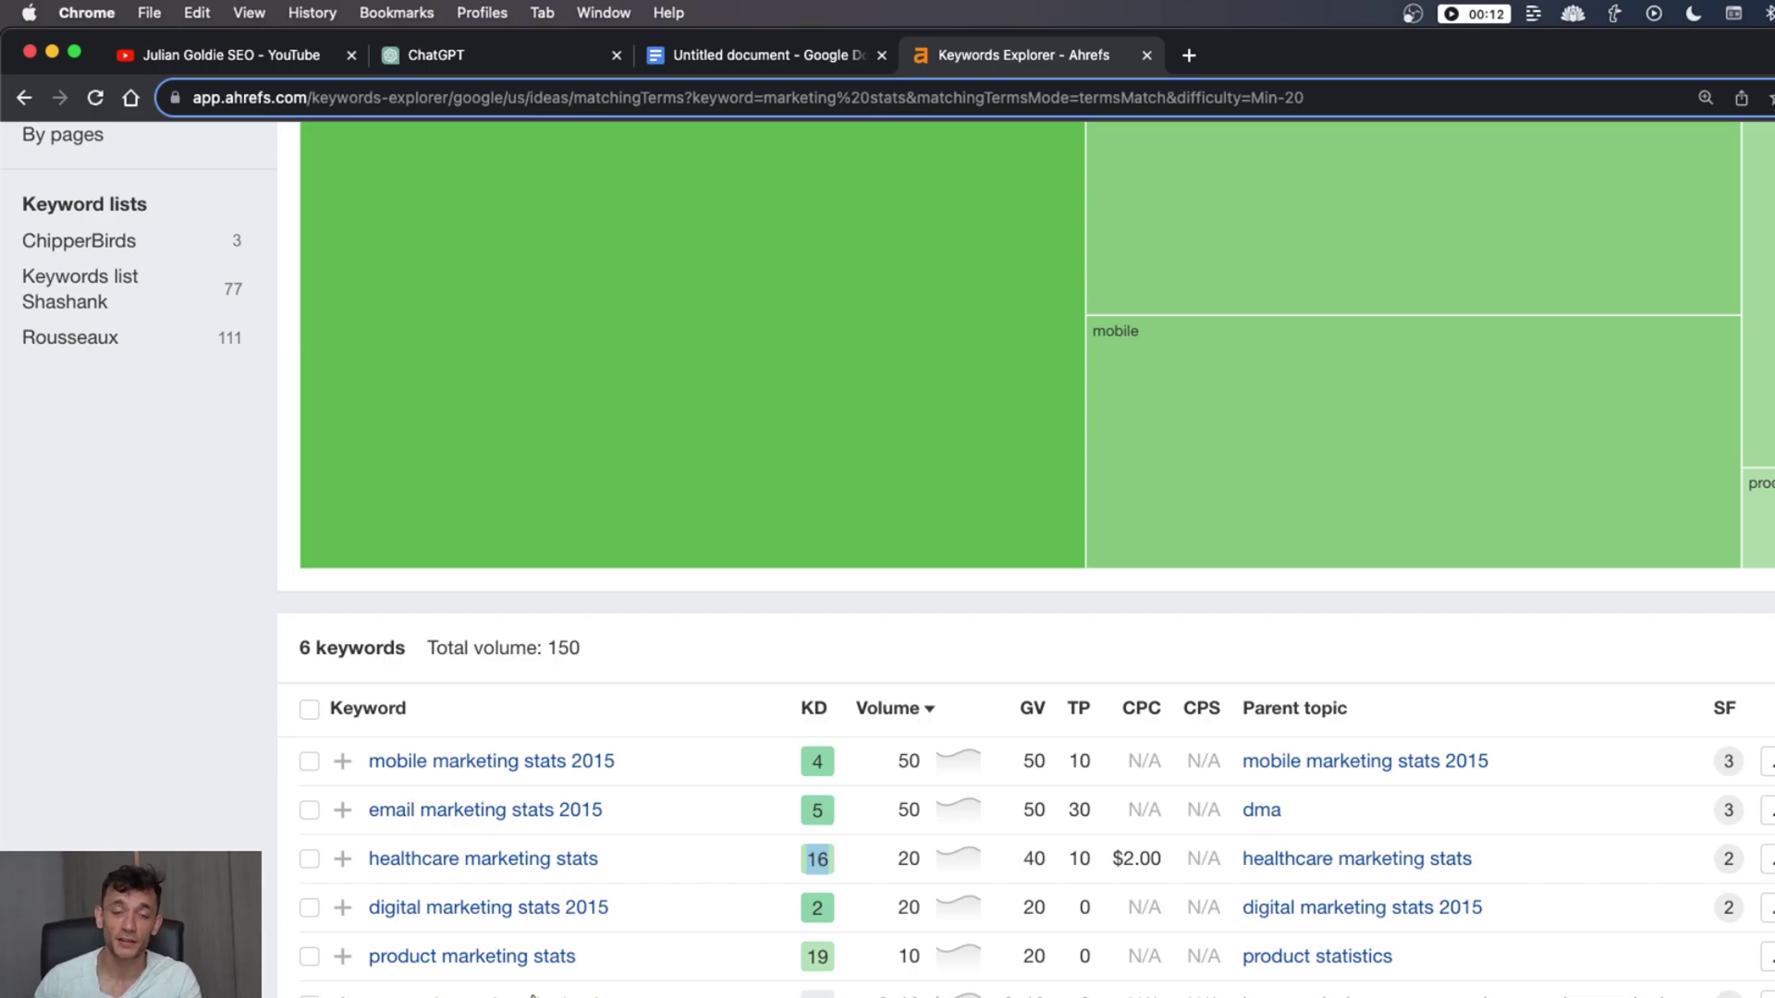
Open the saas sales and marketing key stats overview and scroll its SERP overview
click(532, 996)
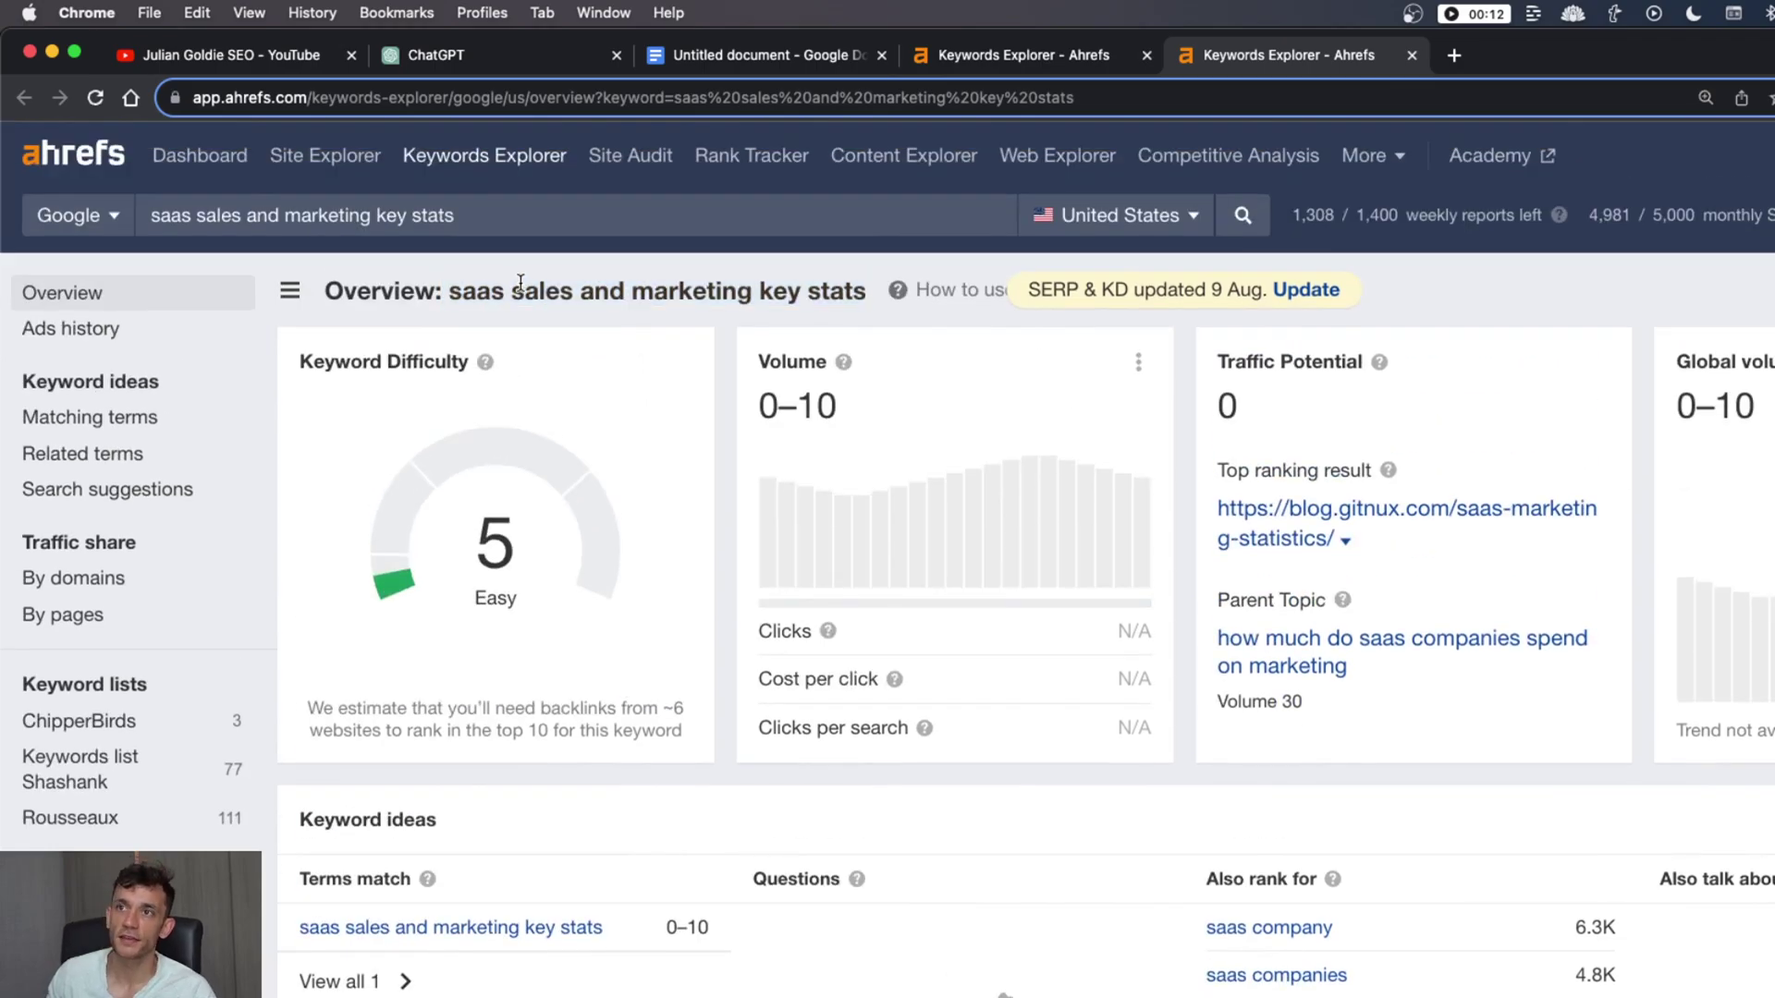
click(544, 205)
scroll(323, 269, down, 5)
scroll(324, 278, up, 5)
drag(291, 357, 569, 615)
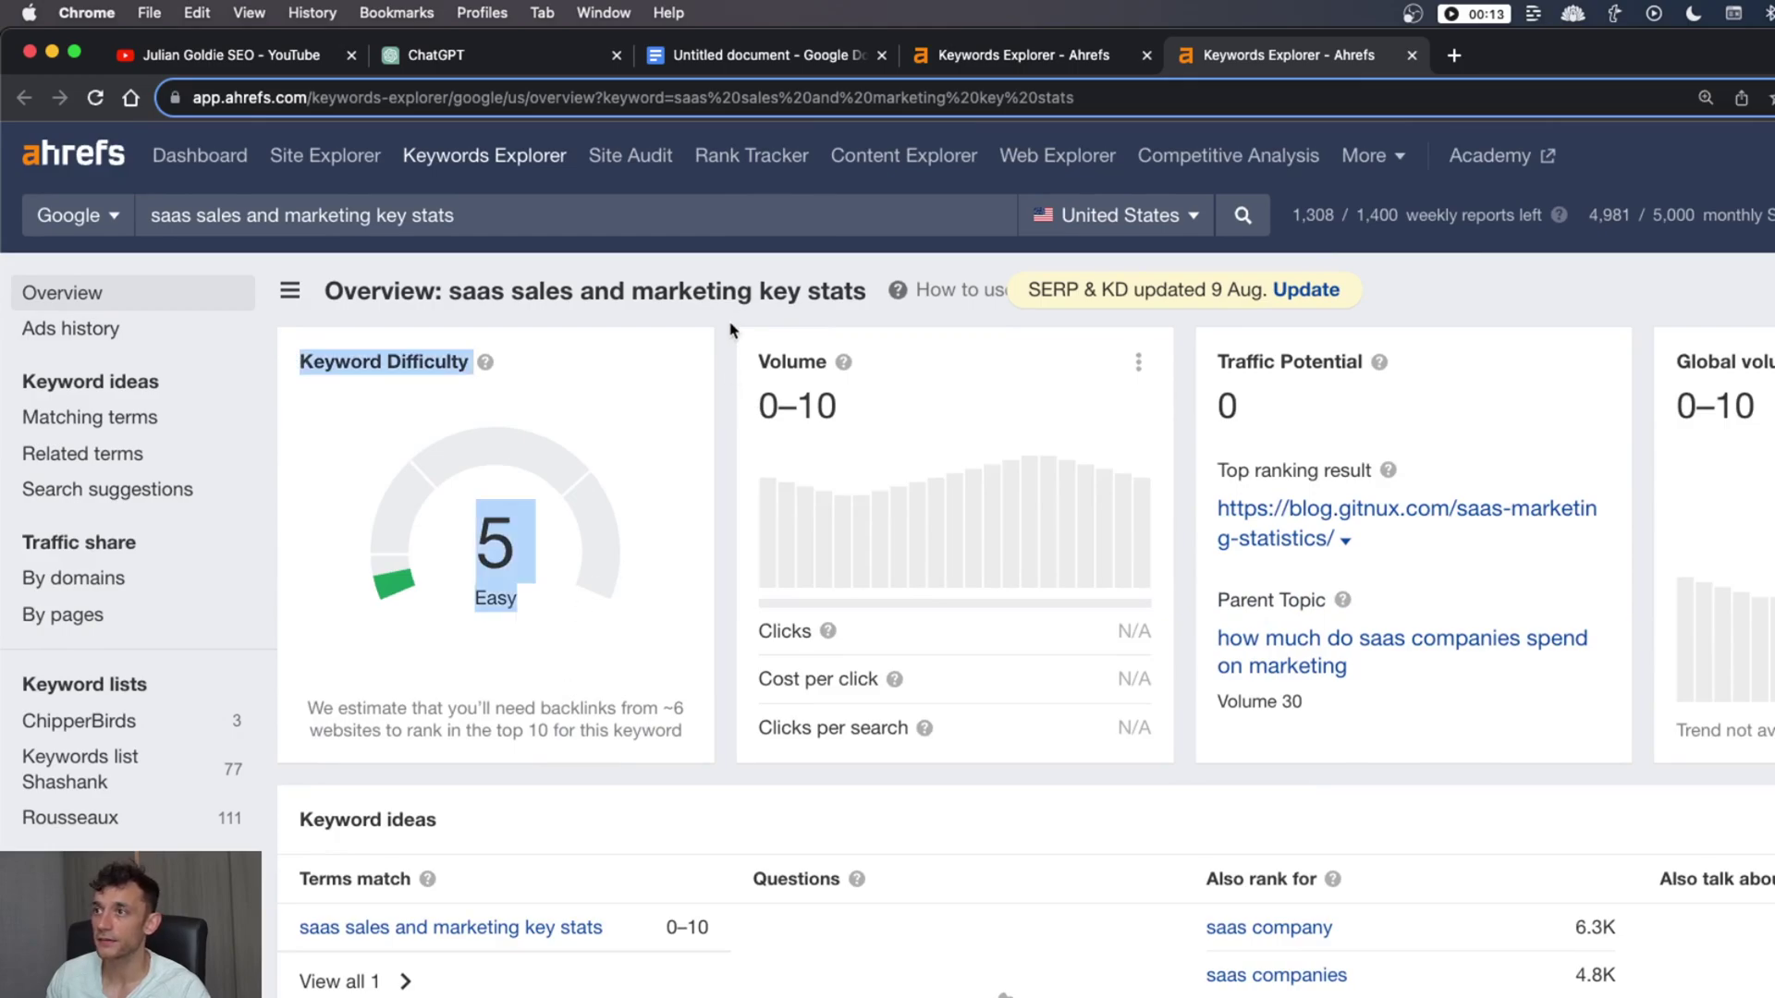
click(860, 414)
scroll(982, 395, down, 10)
scroll(1062, 531, down, 6)
scroll(1063, 527, up, 2)
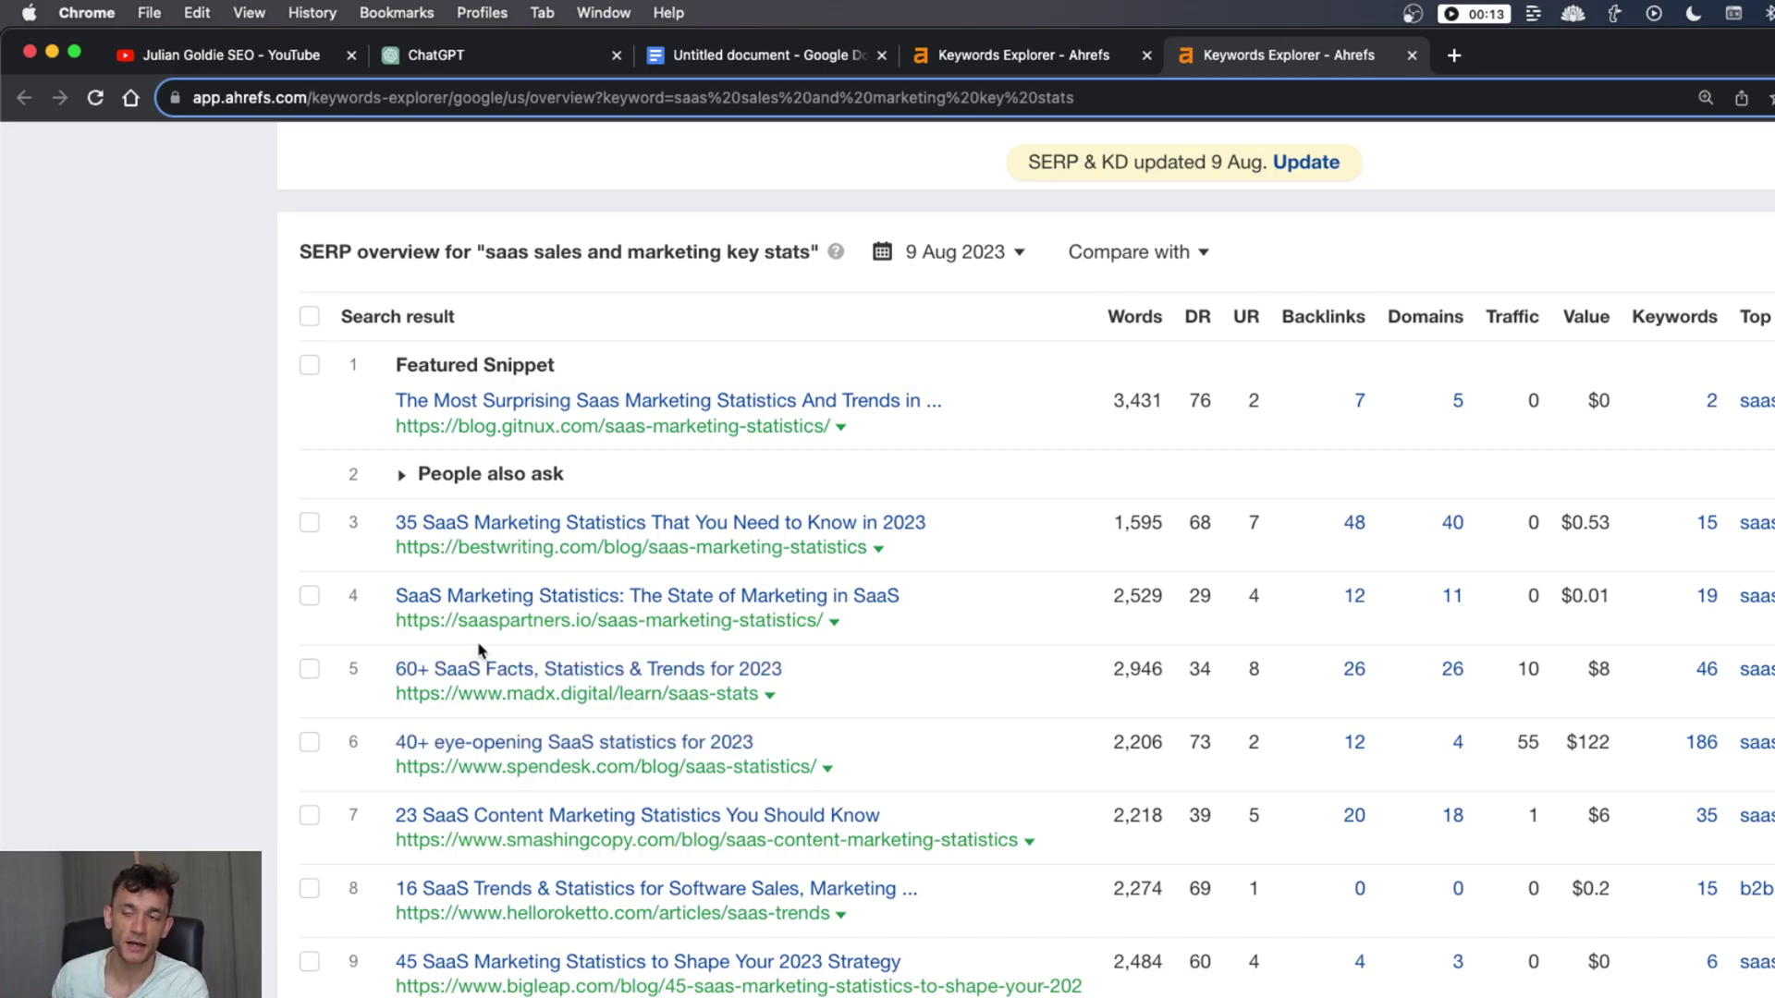
Review the healthcare marketing stats overview, then go back to social media stats matching terms
click(1092, 60)
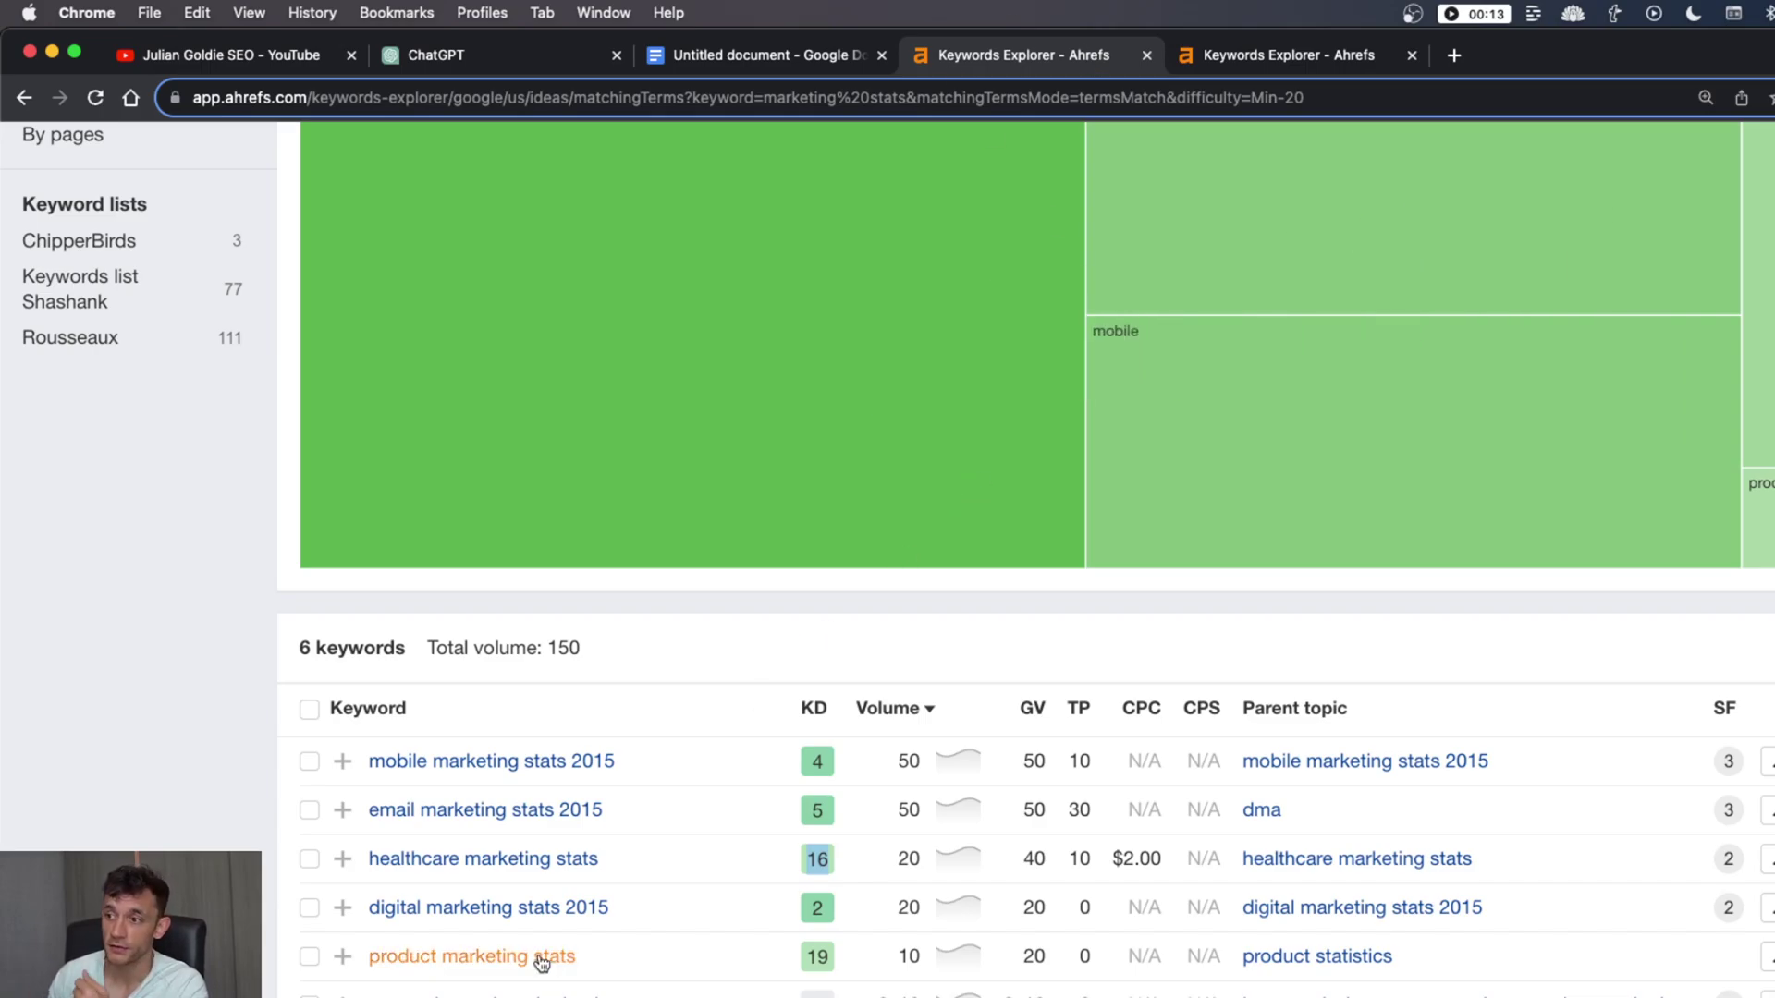
click(508, 858)
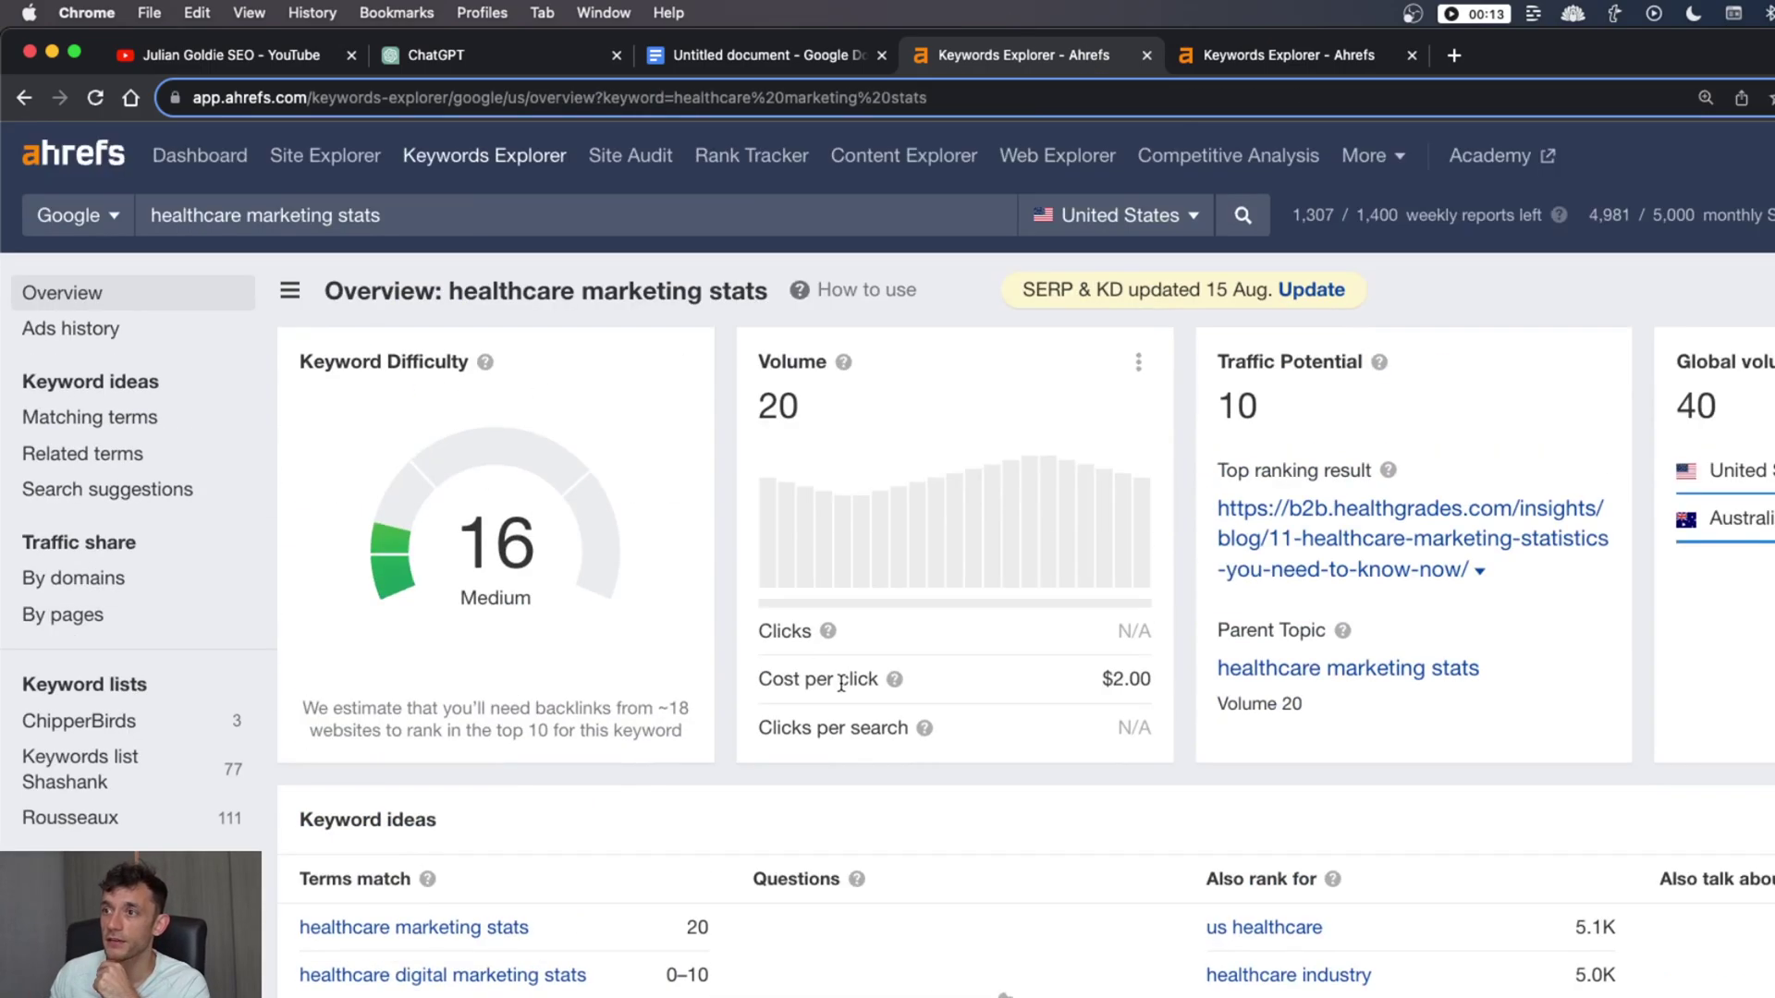
scroll(704, 681, down, 10)
scroll(704, 682, down, 10)
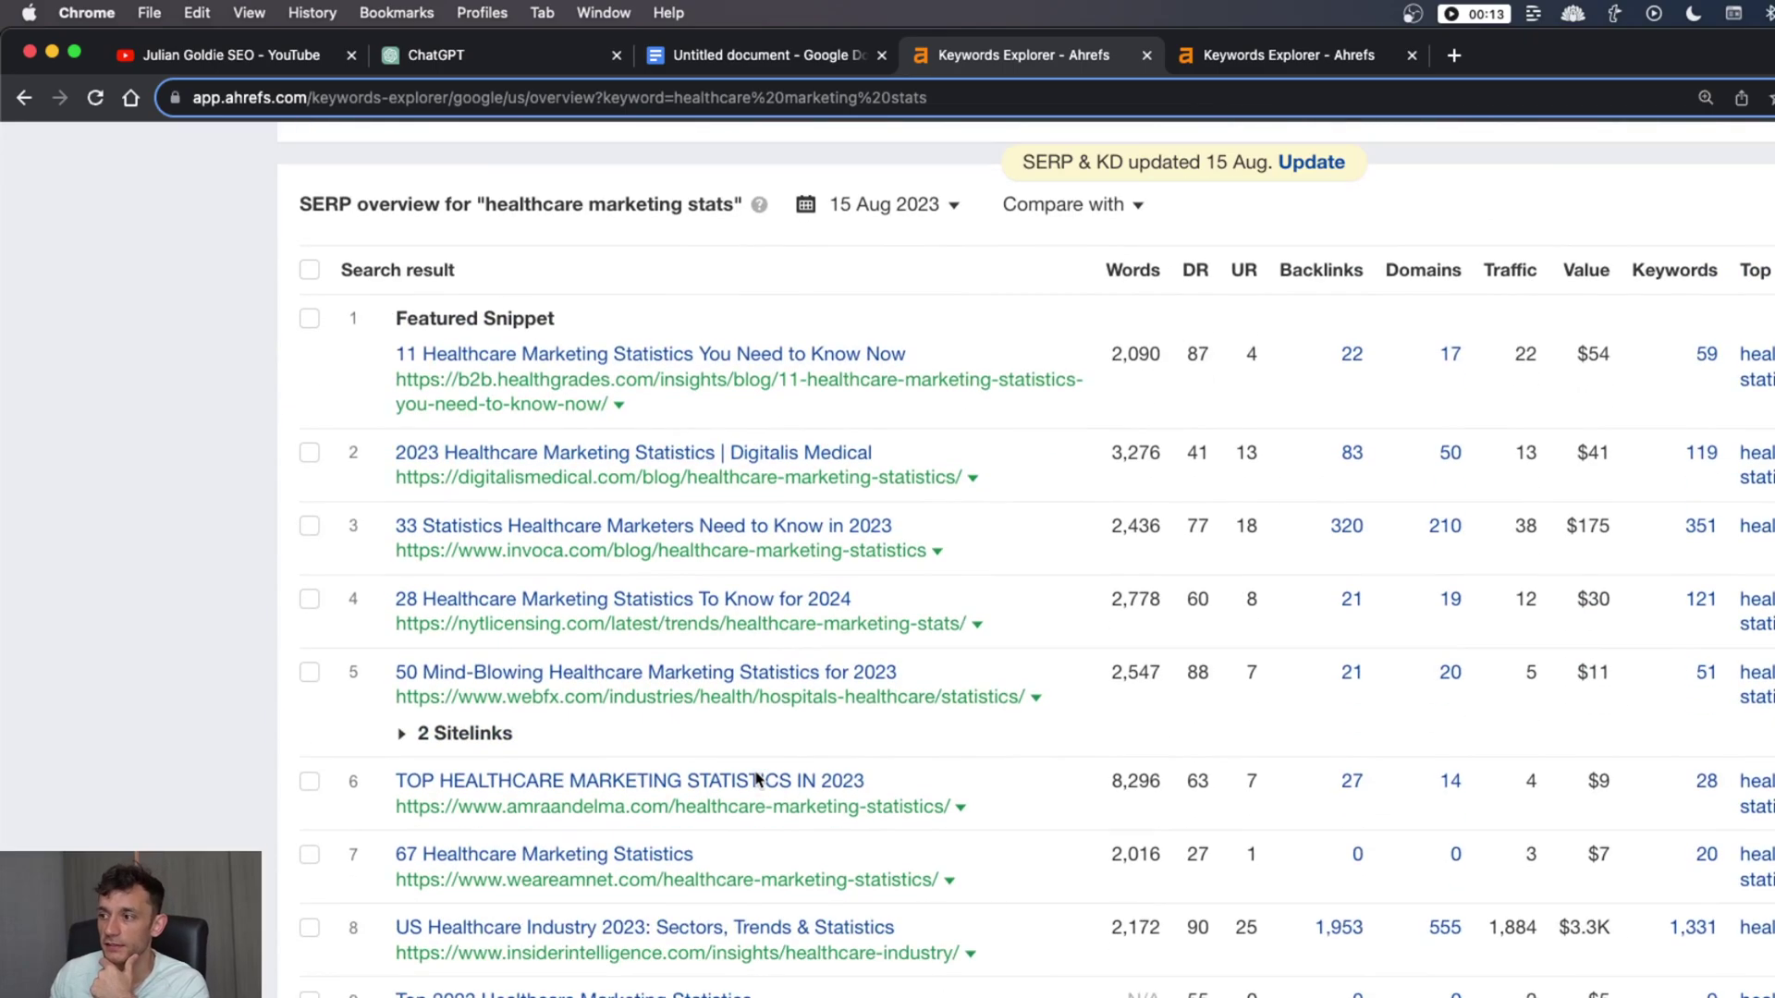
scroll(1526, 721, up, 15)
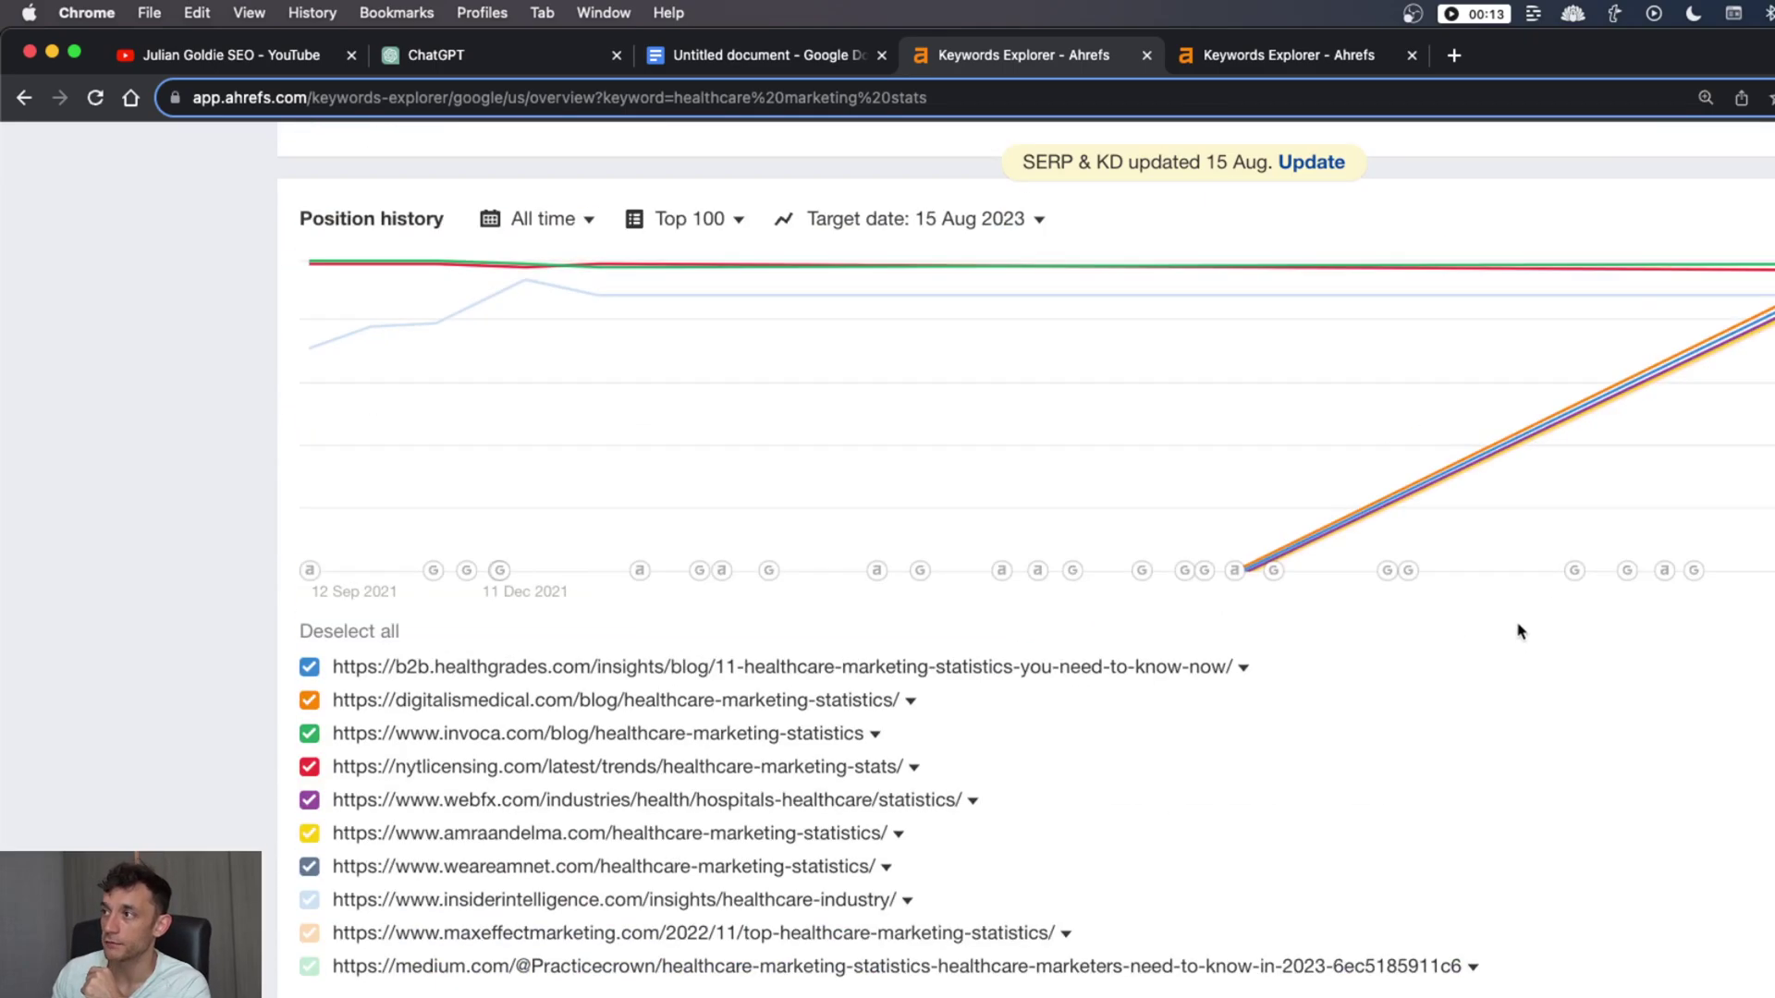
key(super+bracketleft)
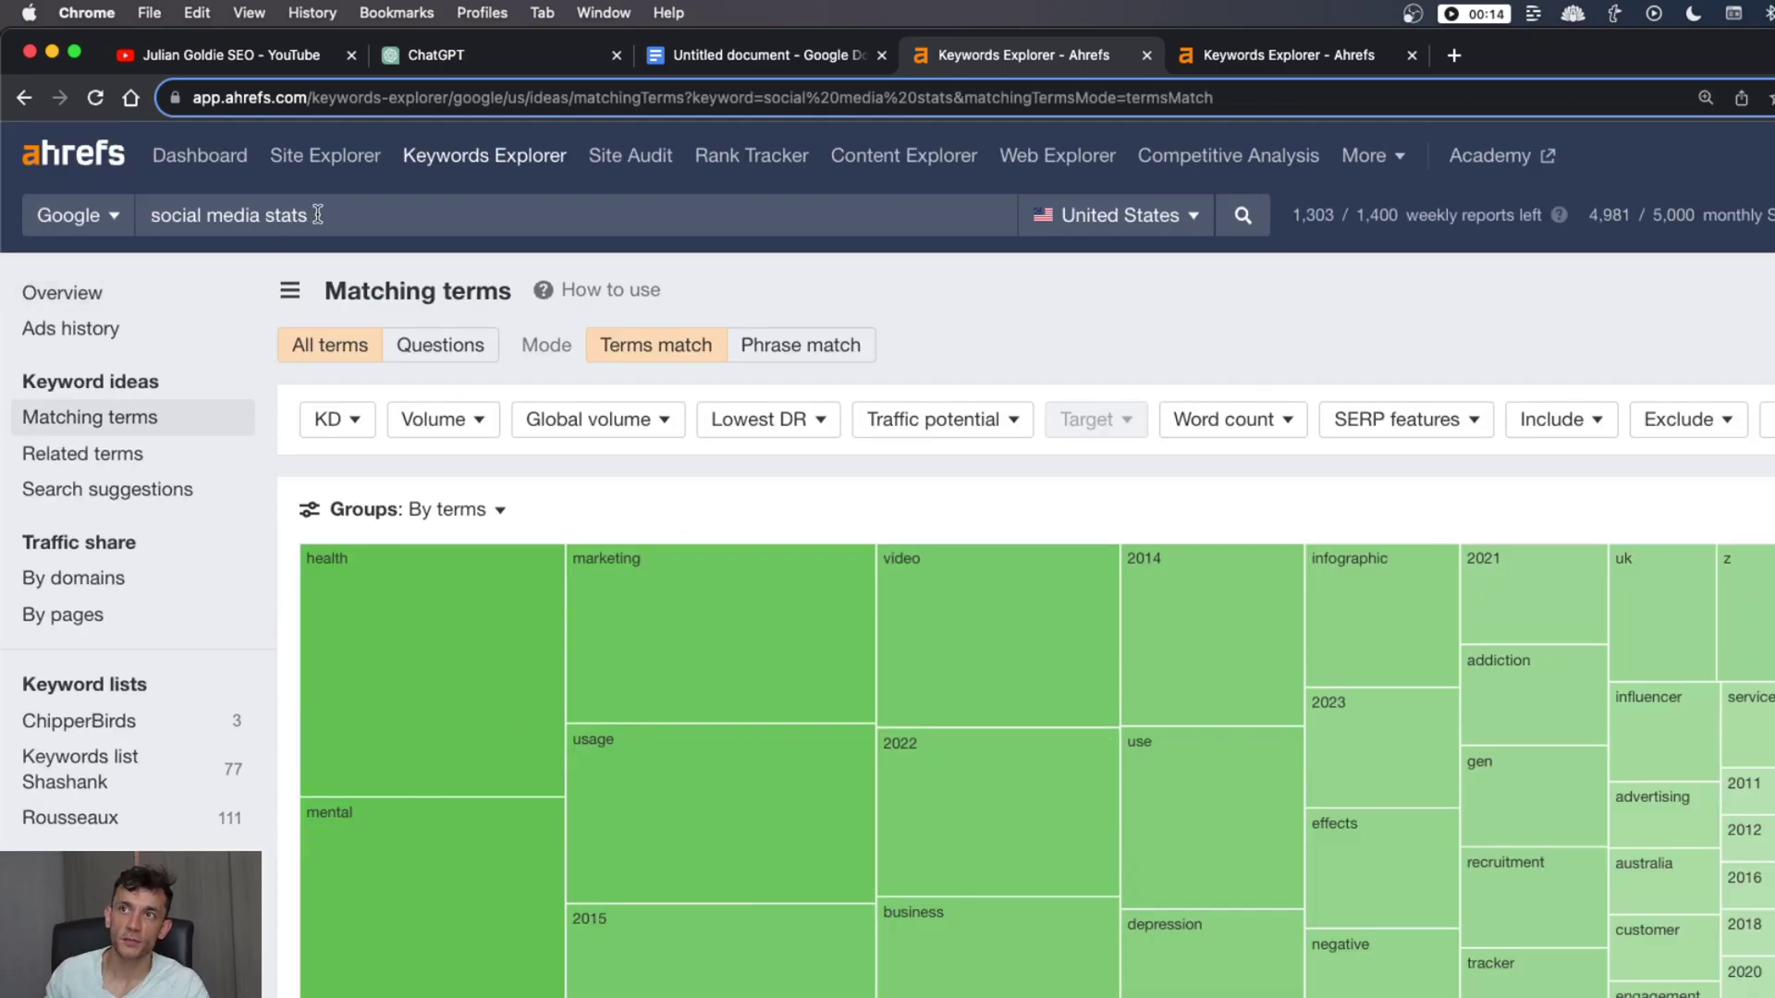
Highlight the social media stats keyword and its 1.3K volume in Matching terms
drag(310, 214, 80, 231)
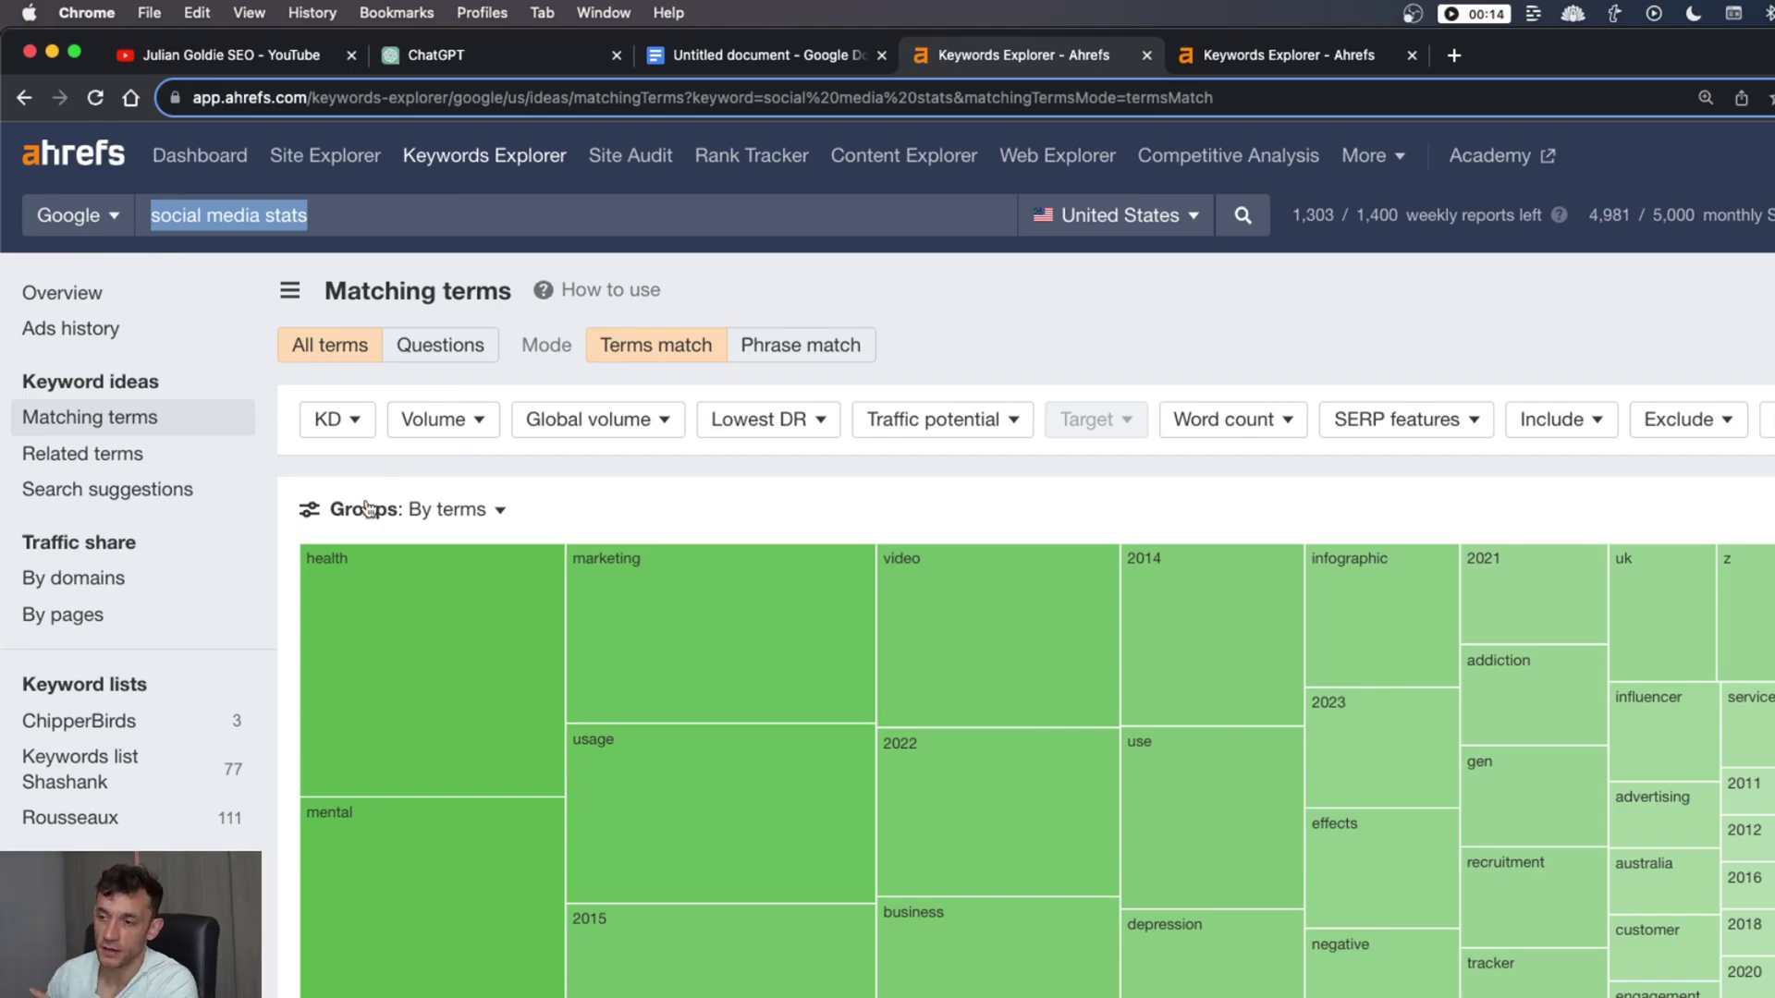
scroll(614, 935, down, 10)
scroll(673, 981, up, 6)
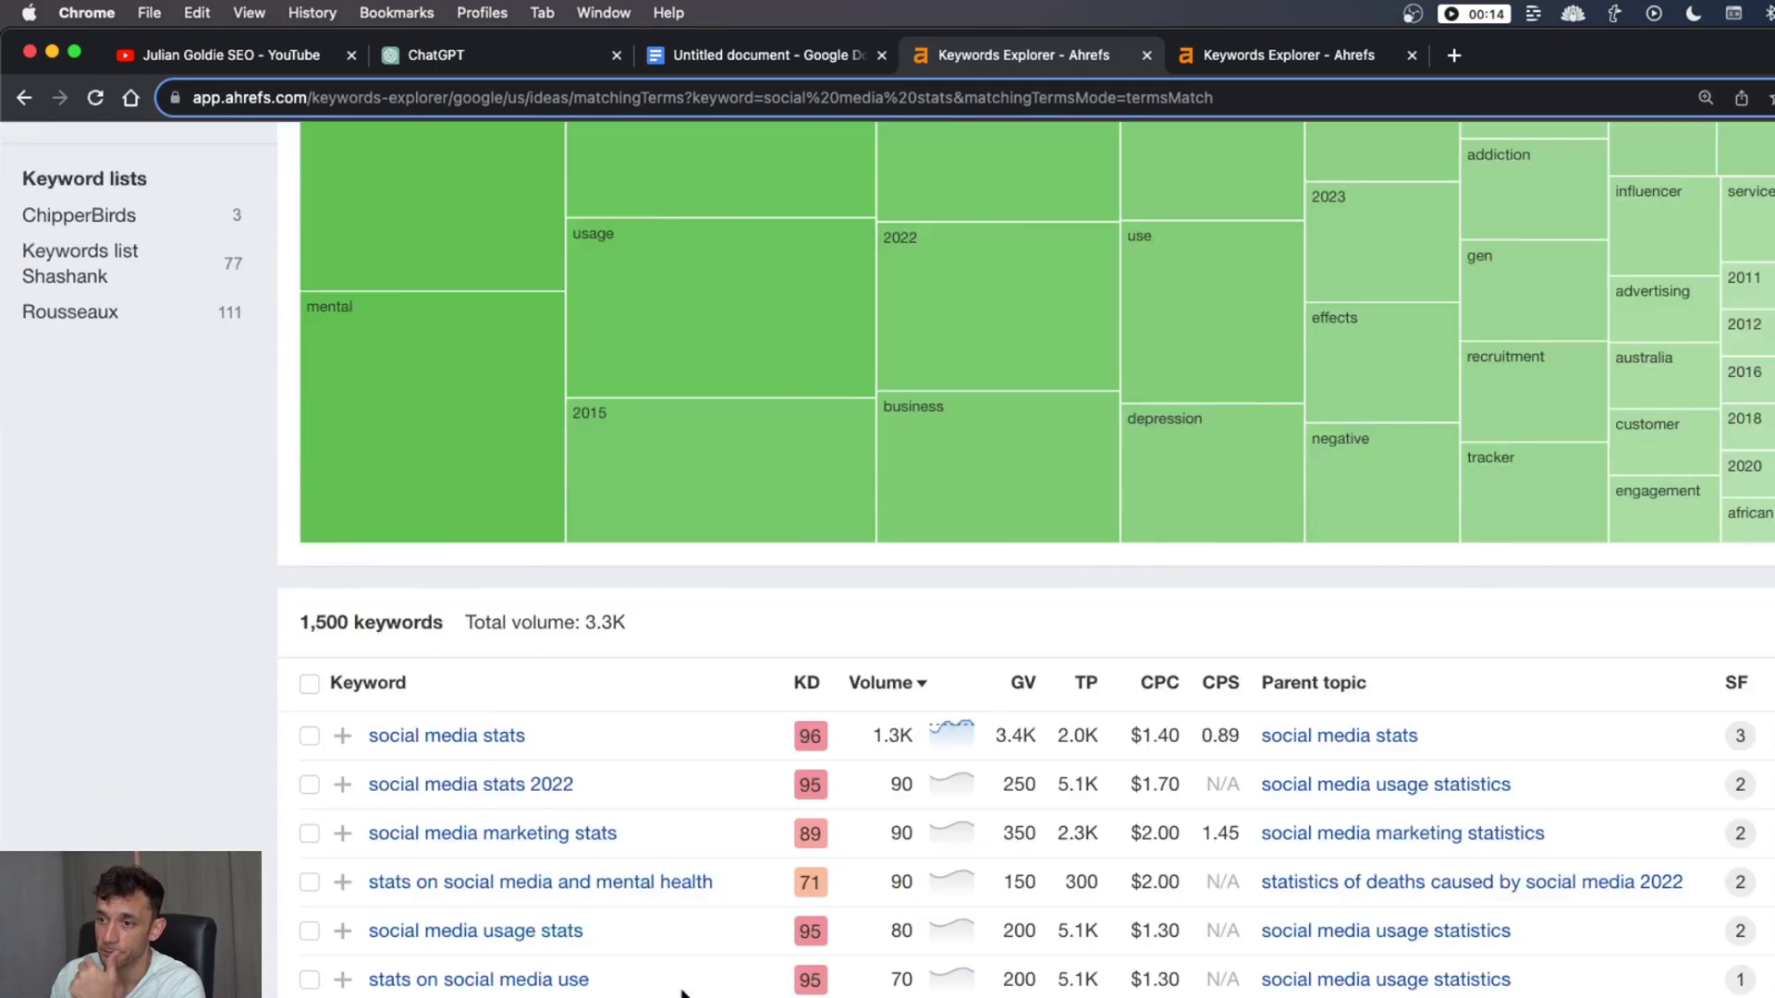
drag(872, 742, 915, 742)
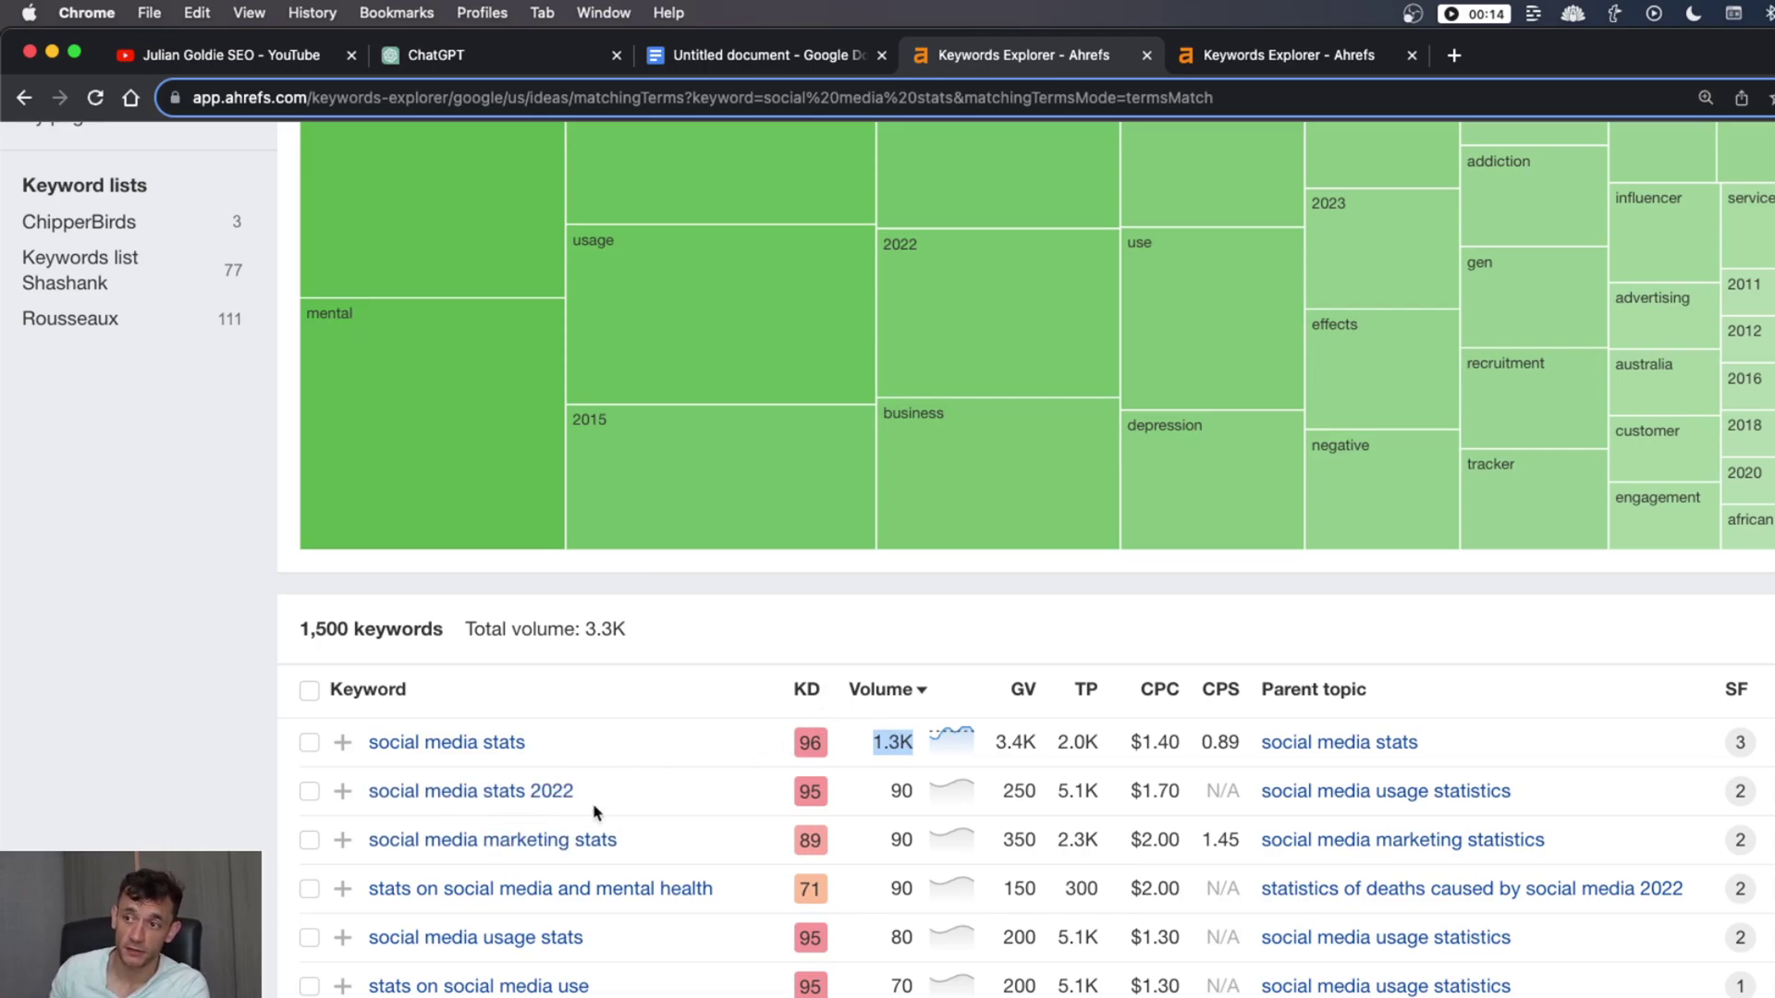
mouse_move(880, 691)
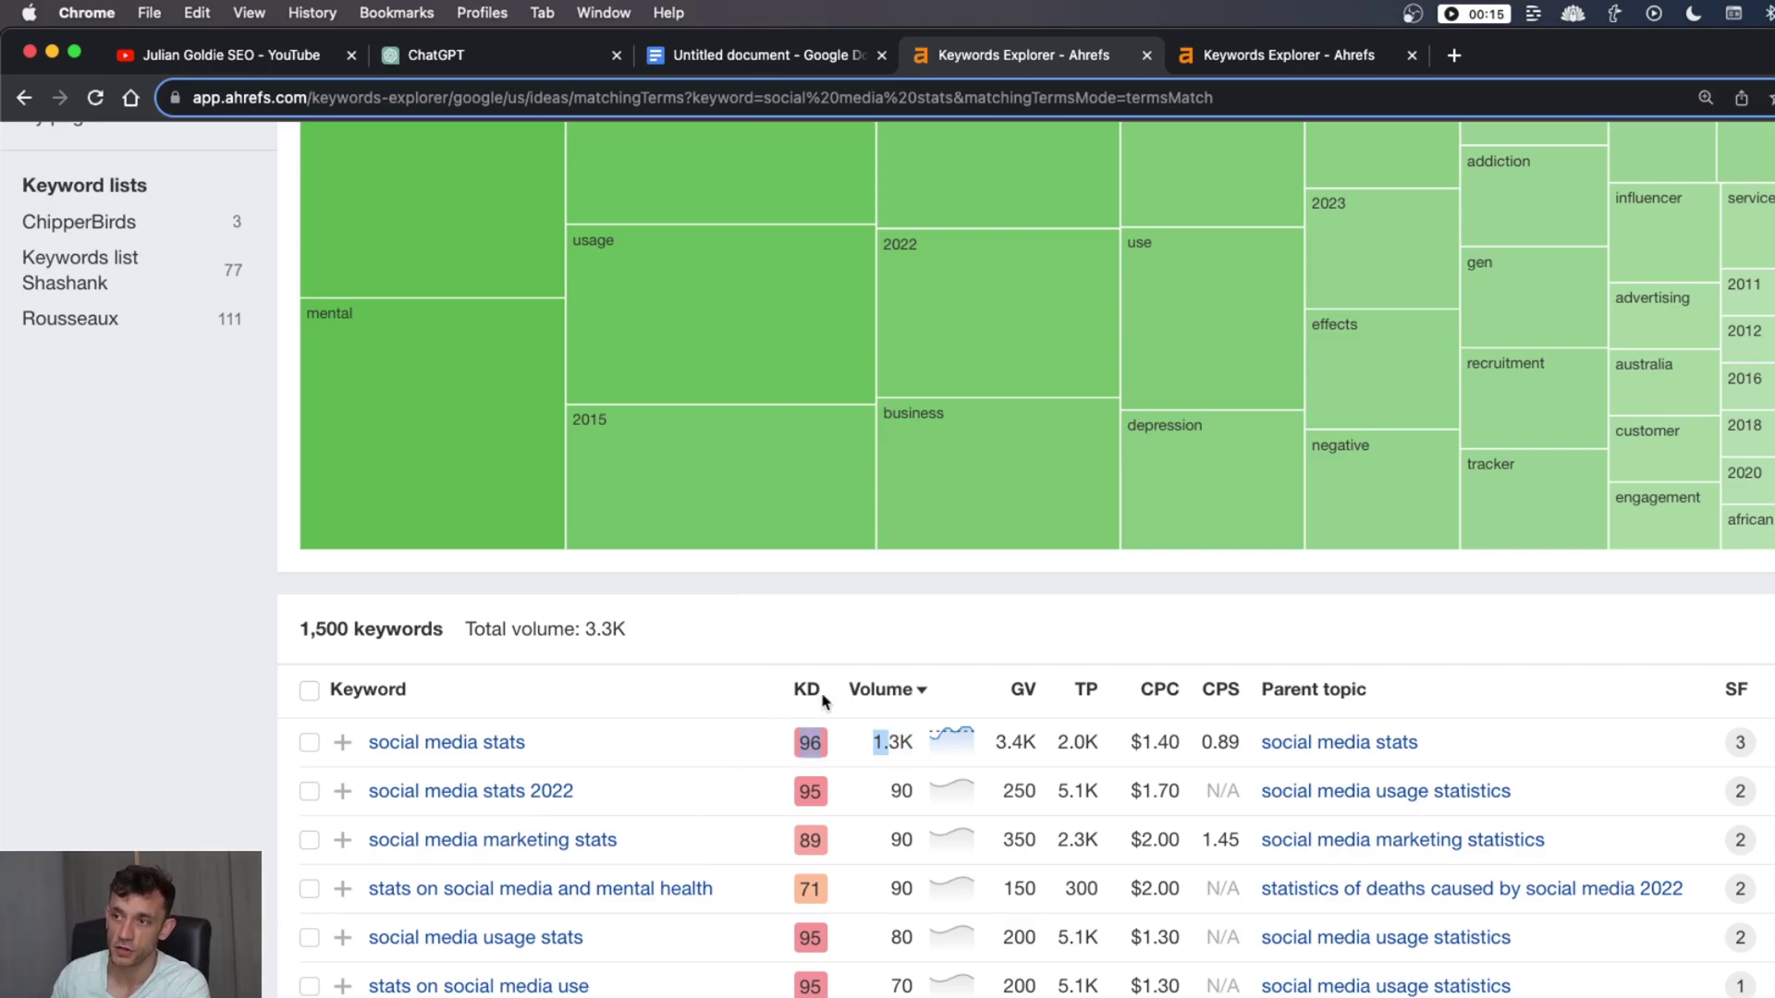
click(168, 828)
Open a keyword's Overview from its dropdown, showing twitter stats at KD 85, volume 2.0K
scroll(169, 829, up, 5)
scroll(169, 828, down, 10)
scroll(168, 828, up, 1)
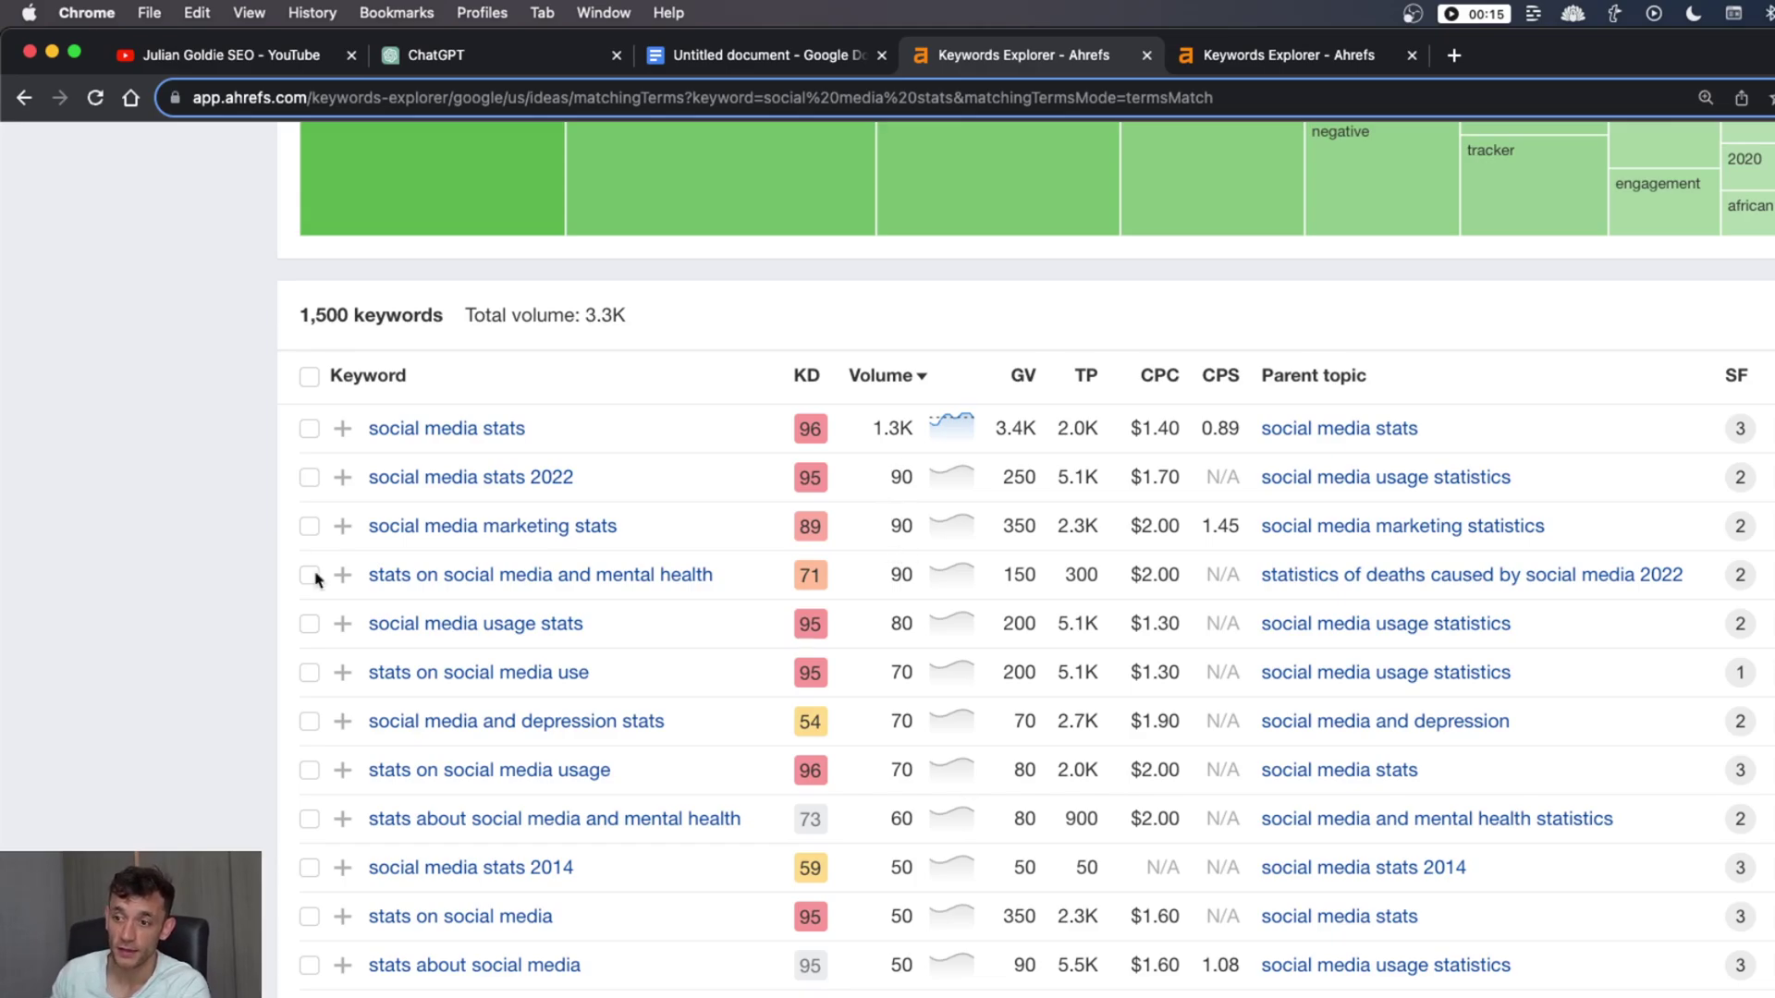
click(416, 428)
click(376, 519)
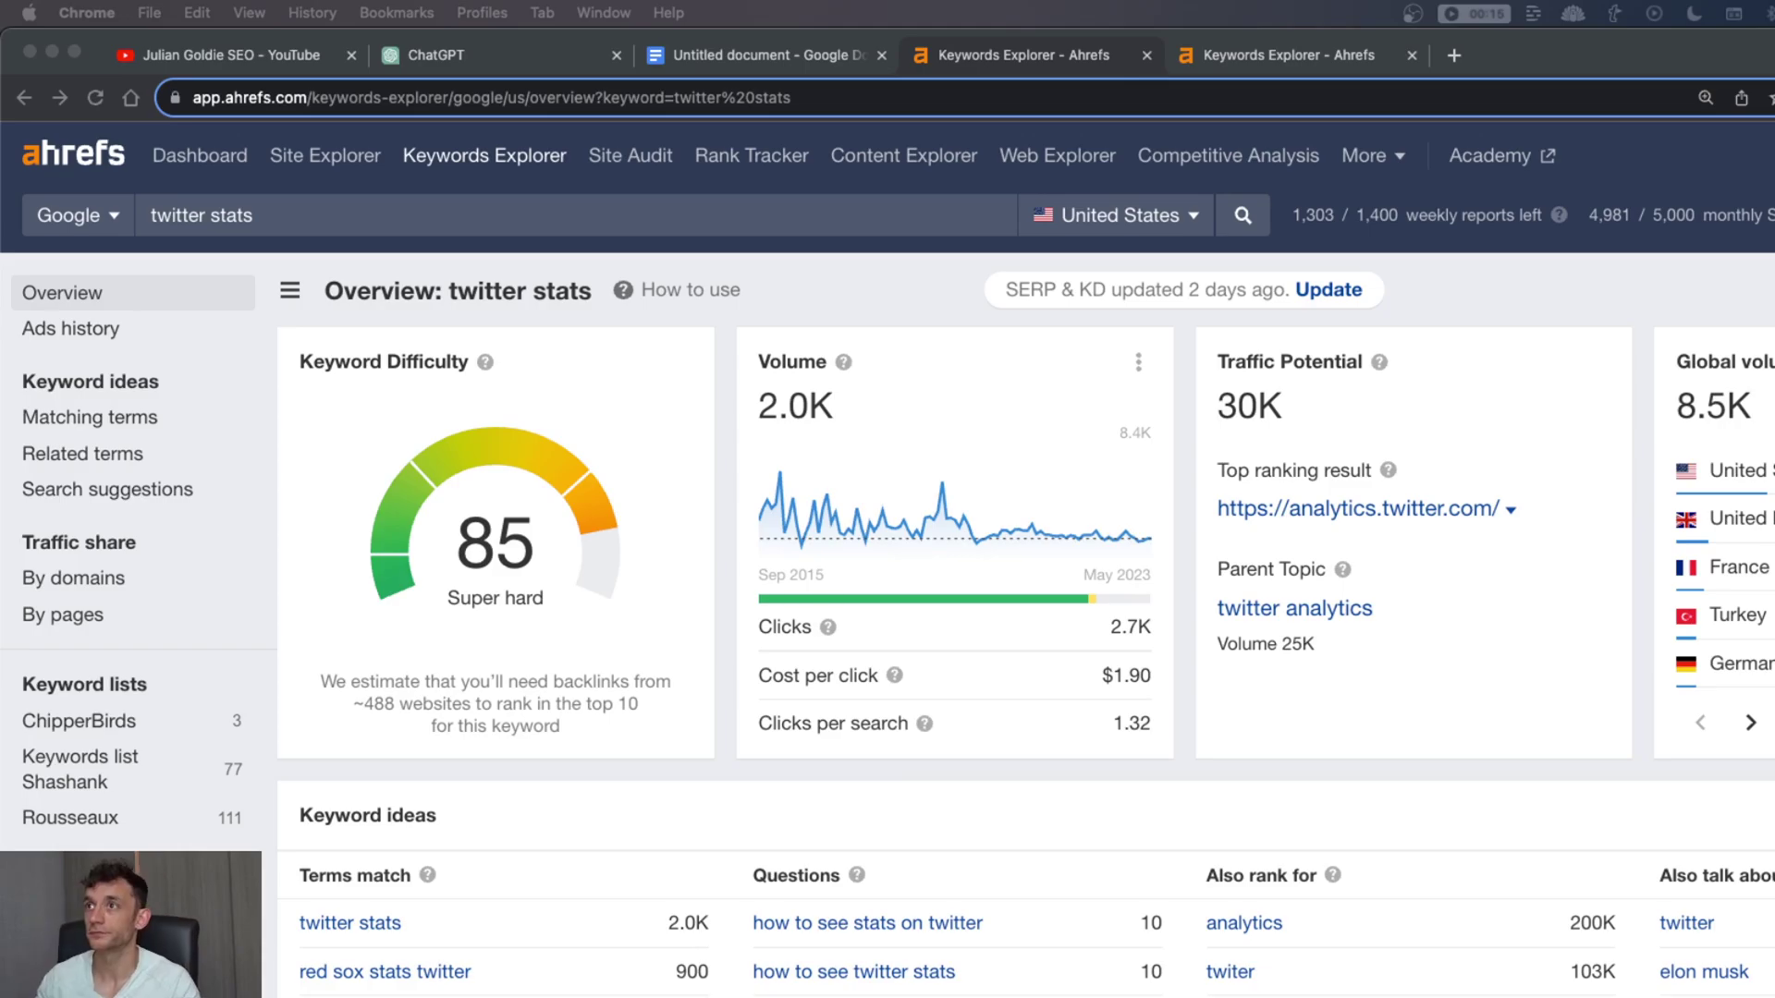
Open backlinko's 'How Many People Use Twitter' article from the Best by links list in a new tab
key(super+grave)
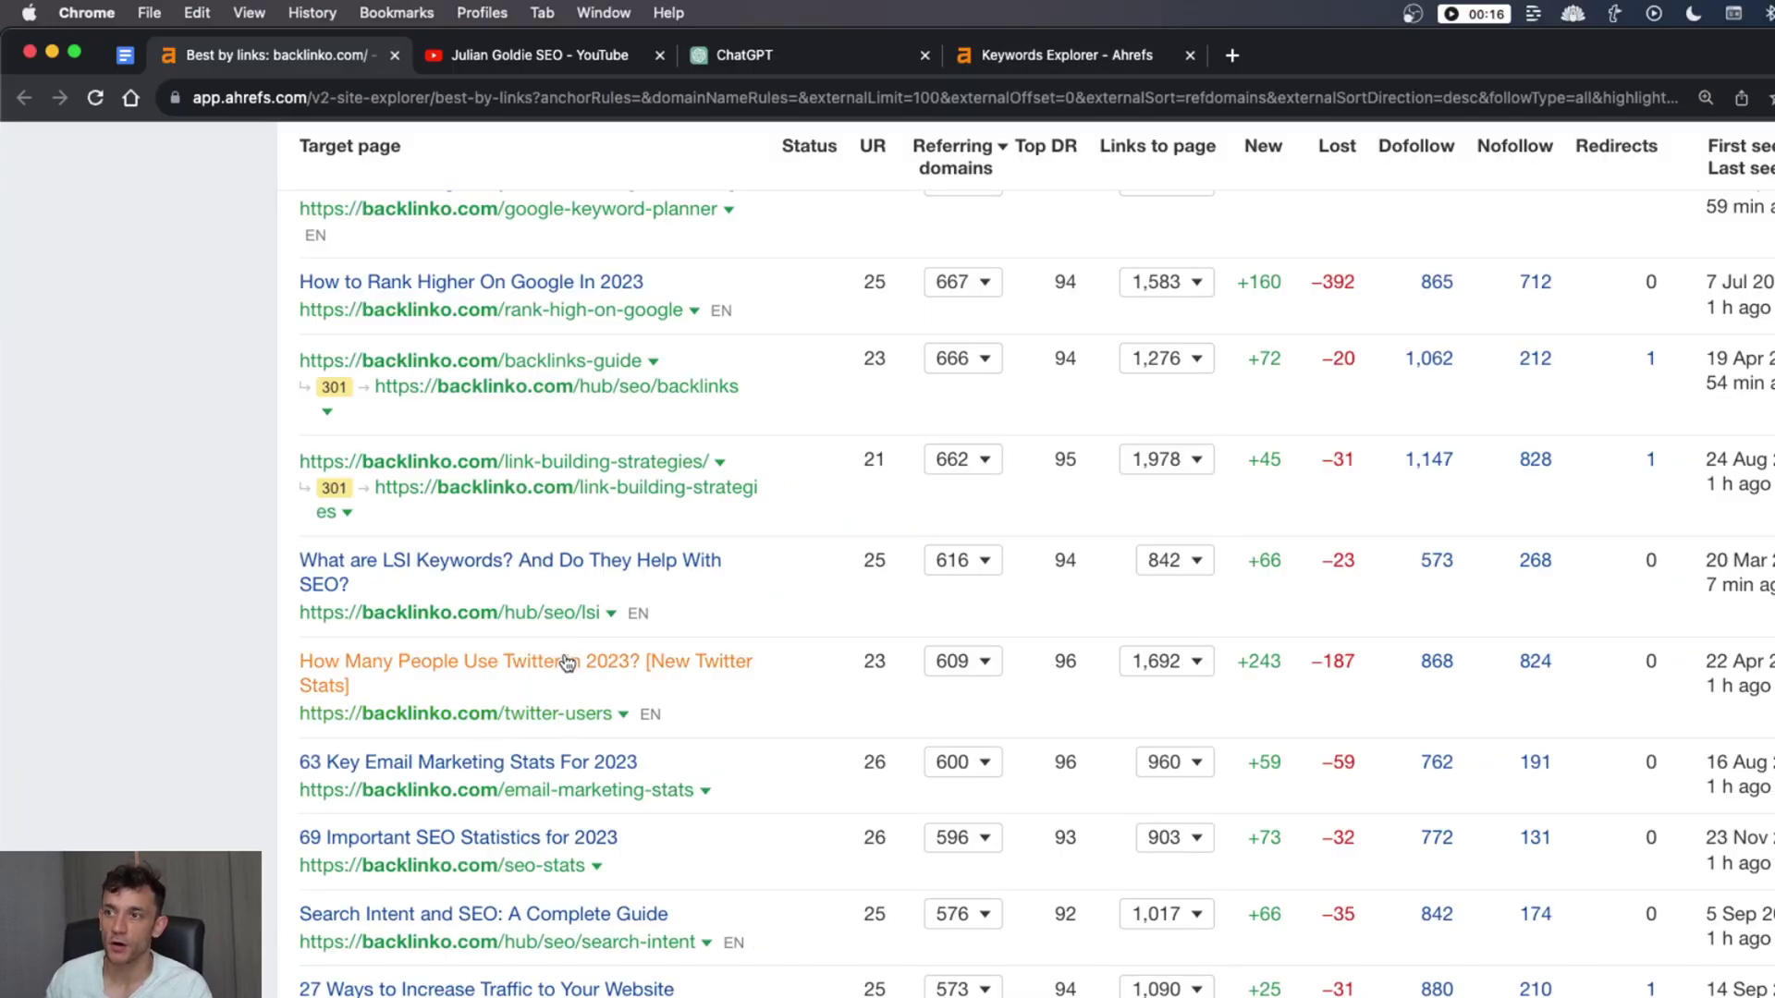
super+click(711, 666)
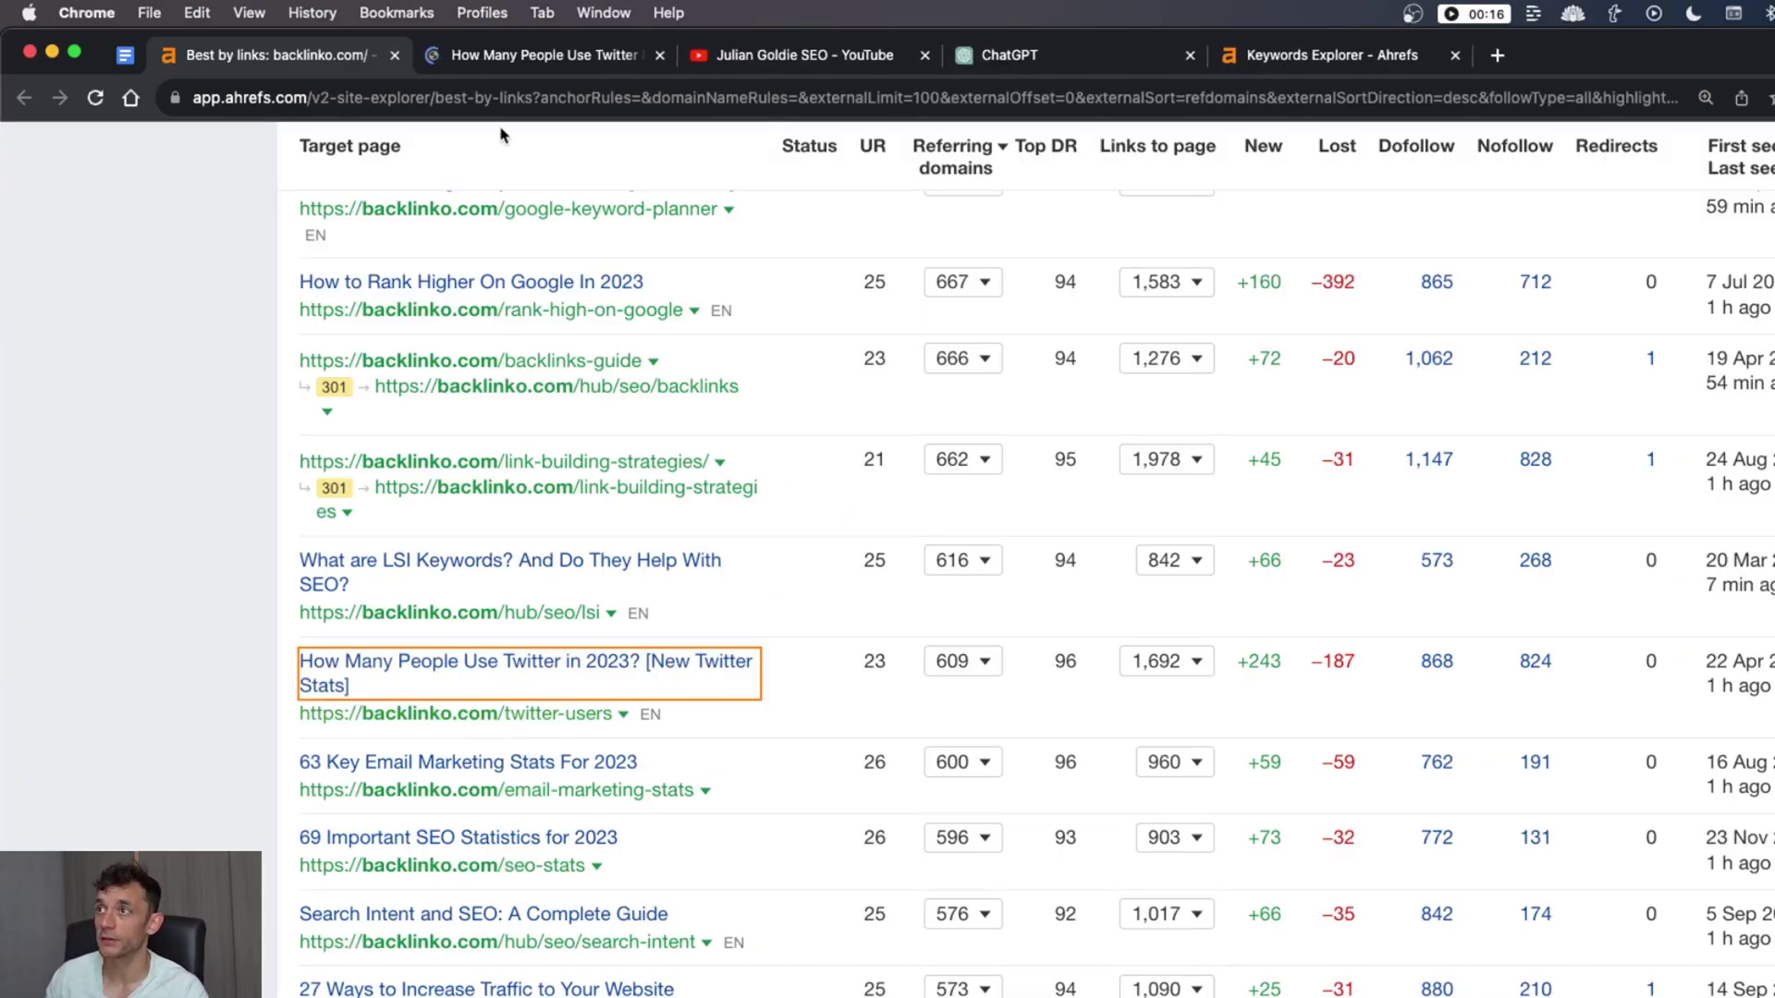
click(523, 72)
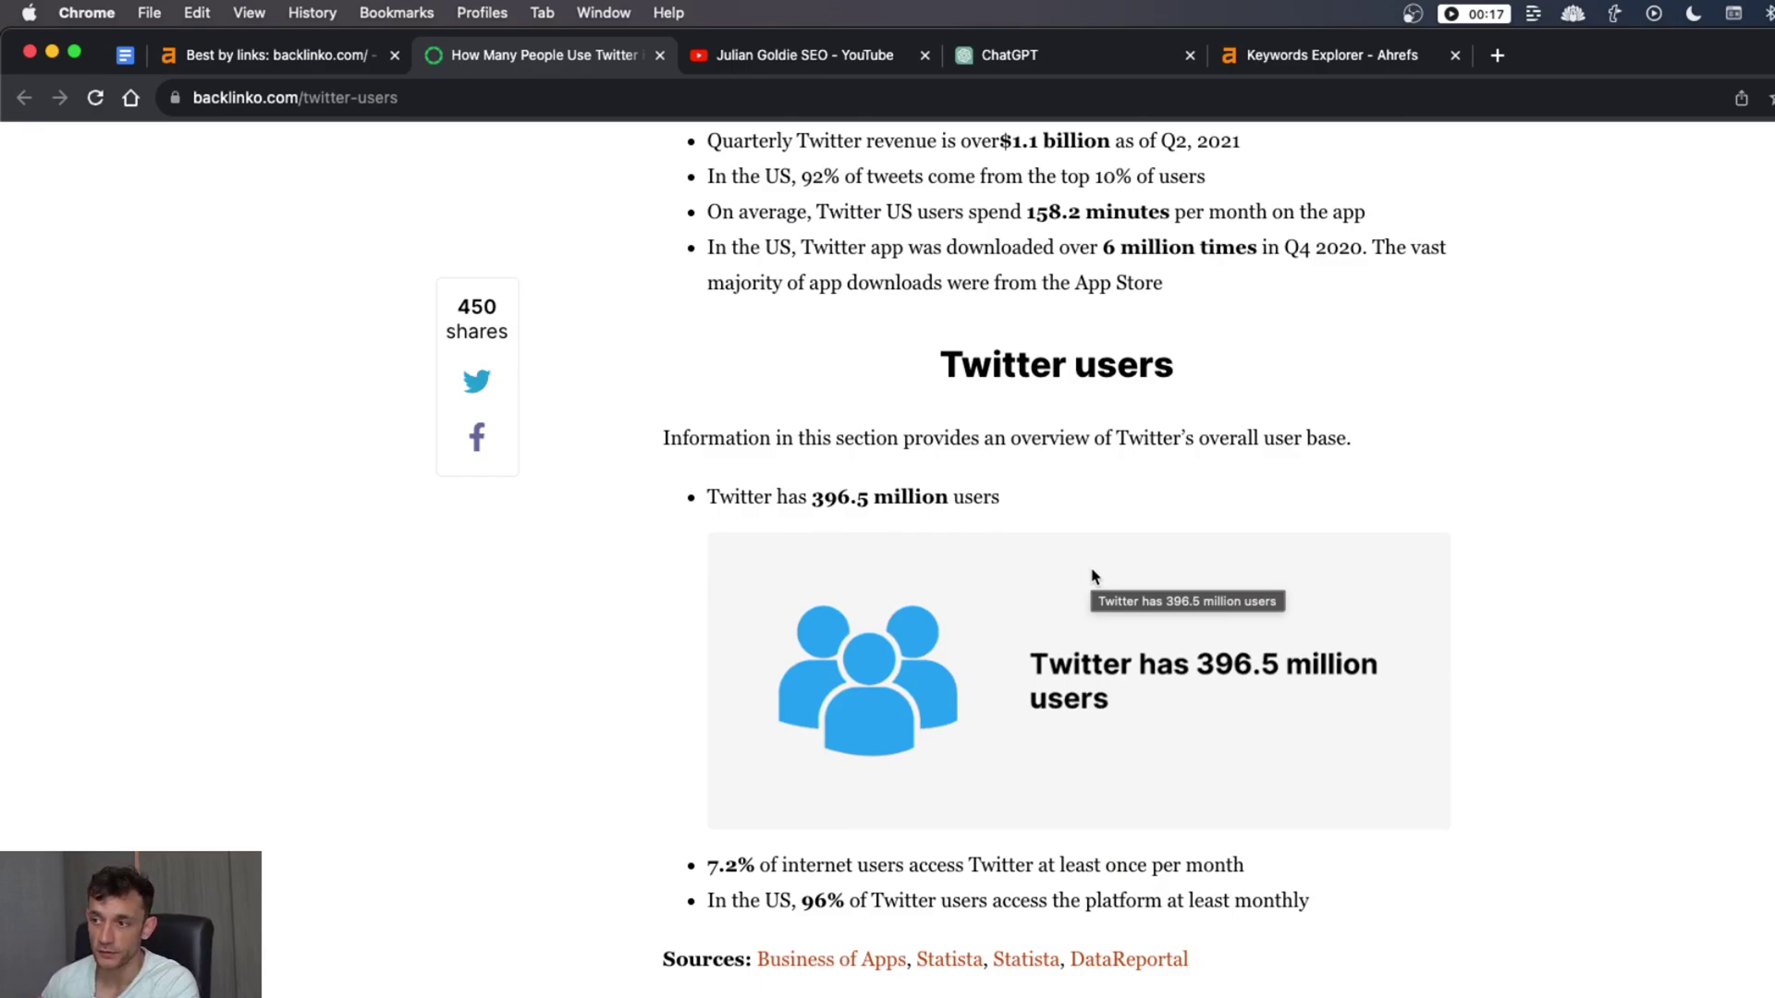
Select the article's Sources lines (Twitter, Statista), scroll through it, and close the tab
triple_click(1206, 958)
scroll(1307, 915, down, 13)
triple_click(1014, 758)
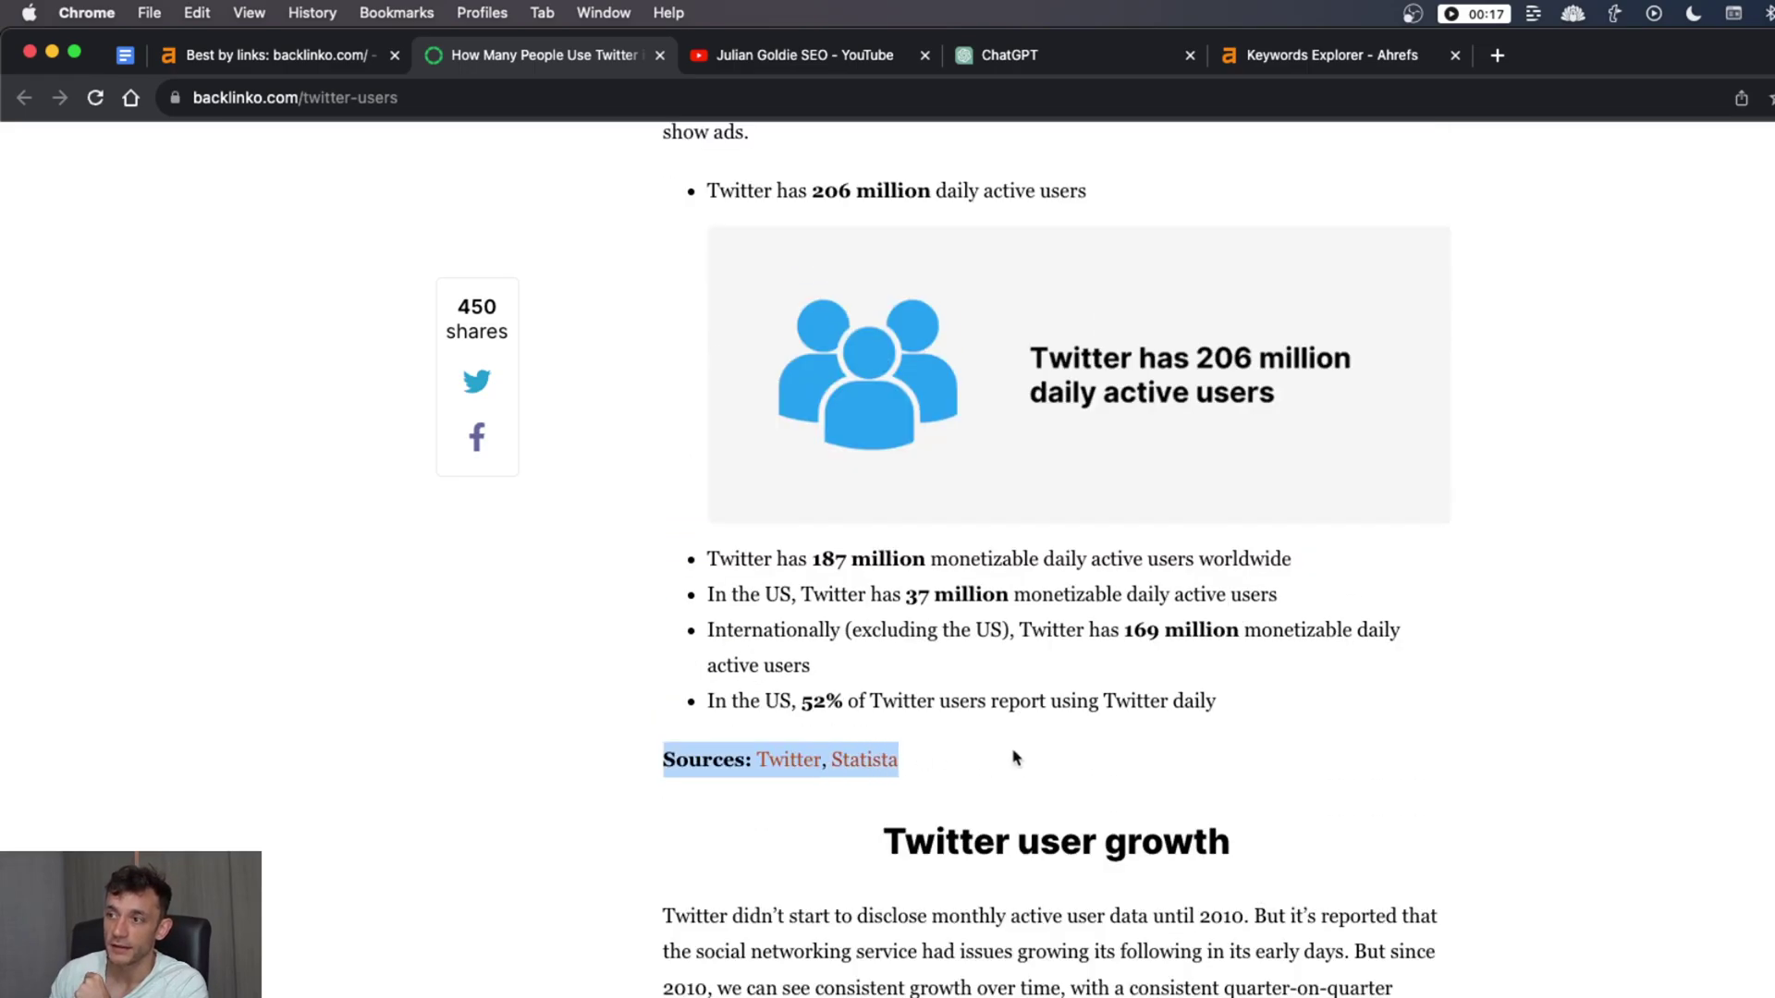
scroll(1161, 813, up, 5)
scroll(1453, 714, down, 3)
scroll(1453, 715, down, 16)
scroll(793, 809, up, 6)
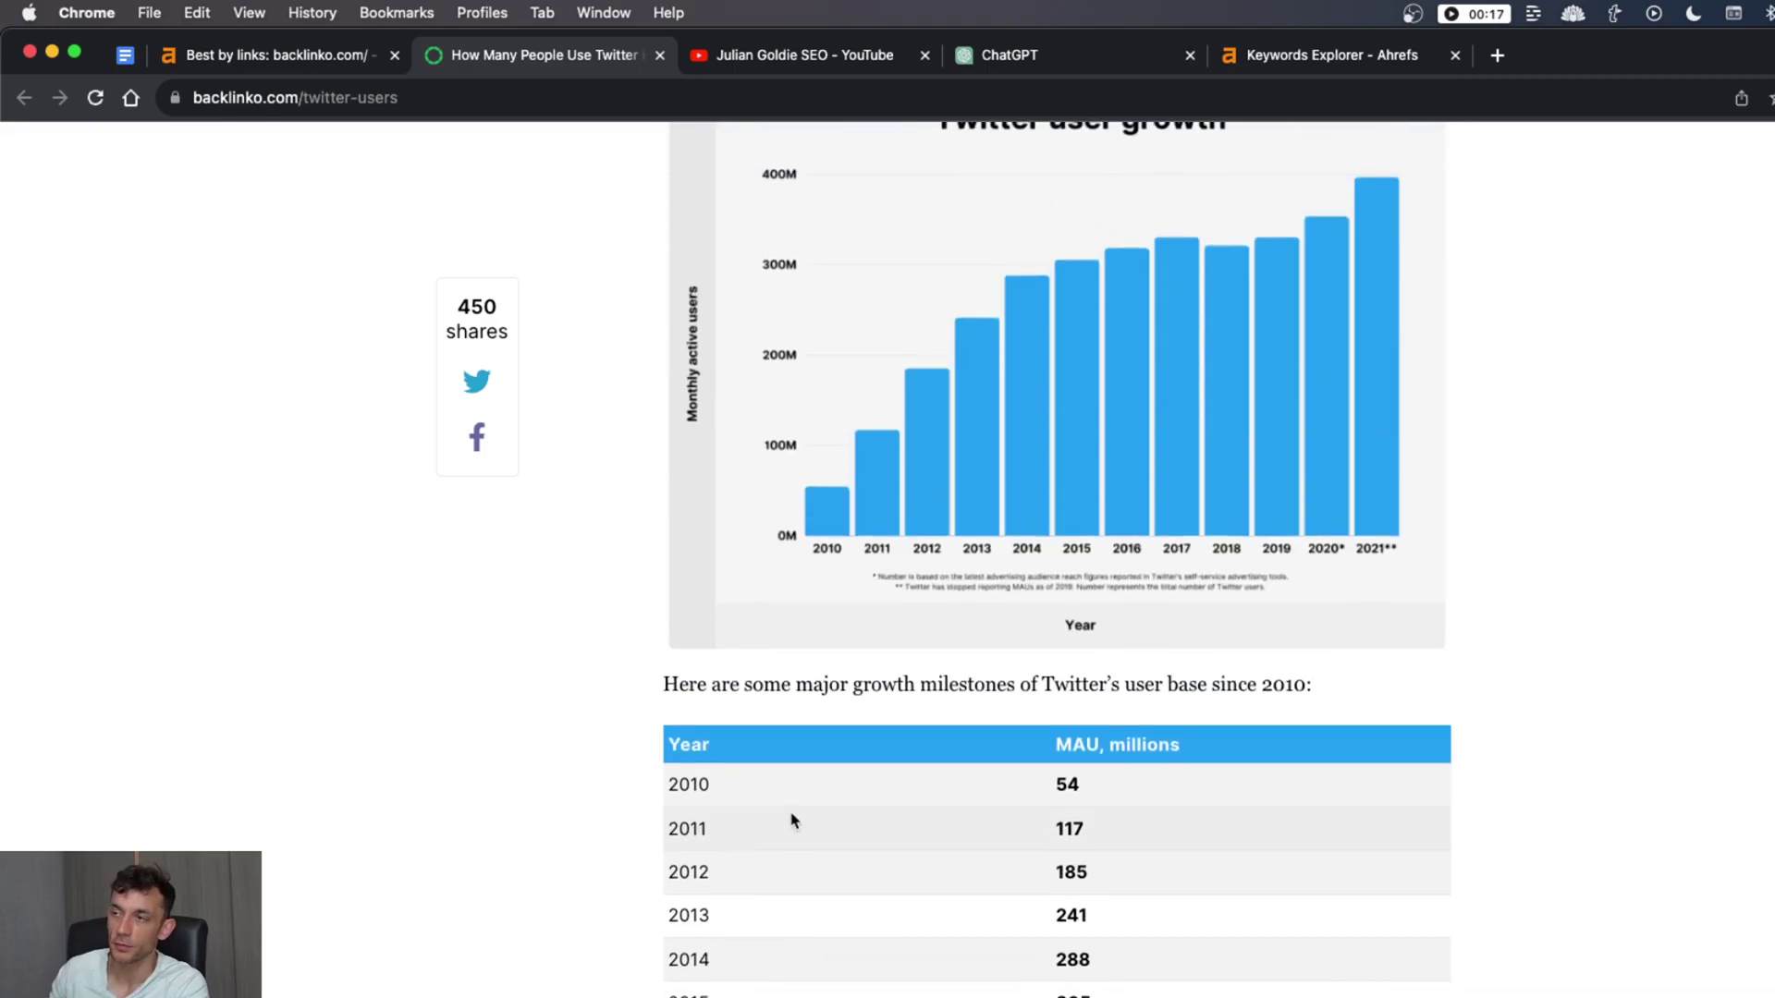
scroll(792, 820, up, 9)
scroll(888, 704, down, 5)
scroll(889, 703, down, 20)
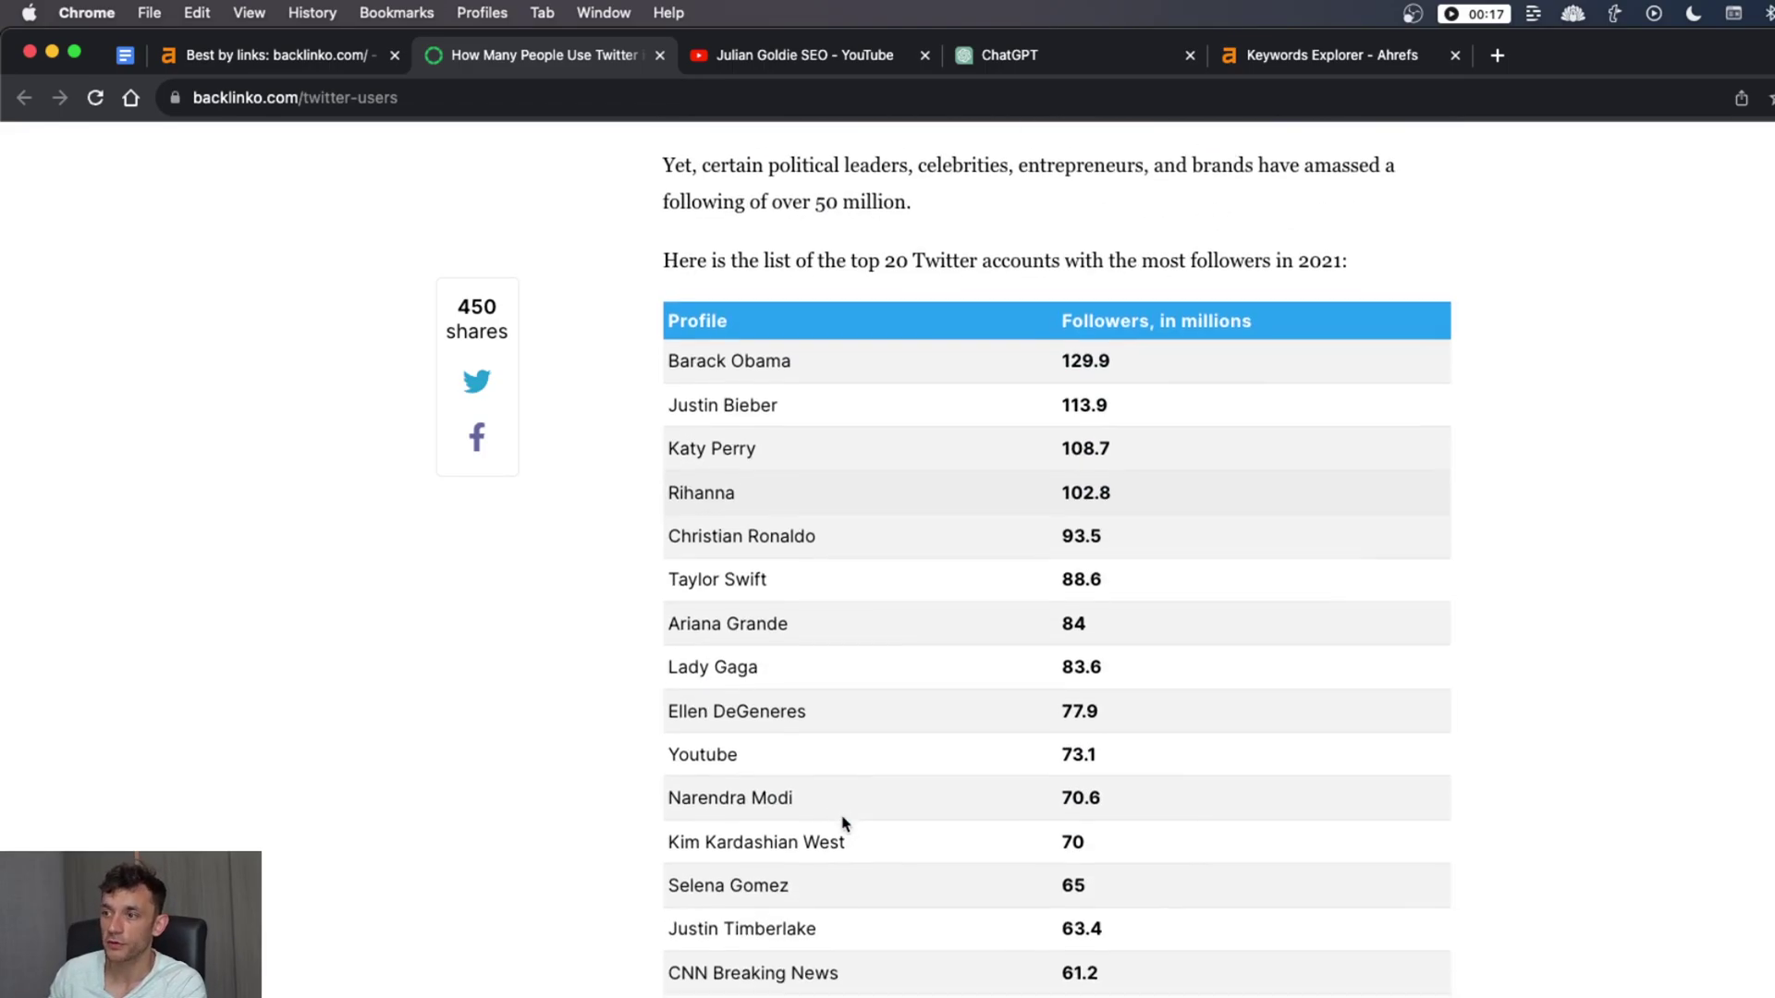
scroll(843, 822, down, 17)
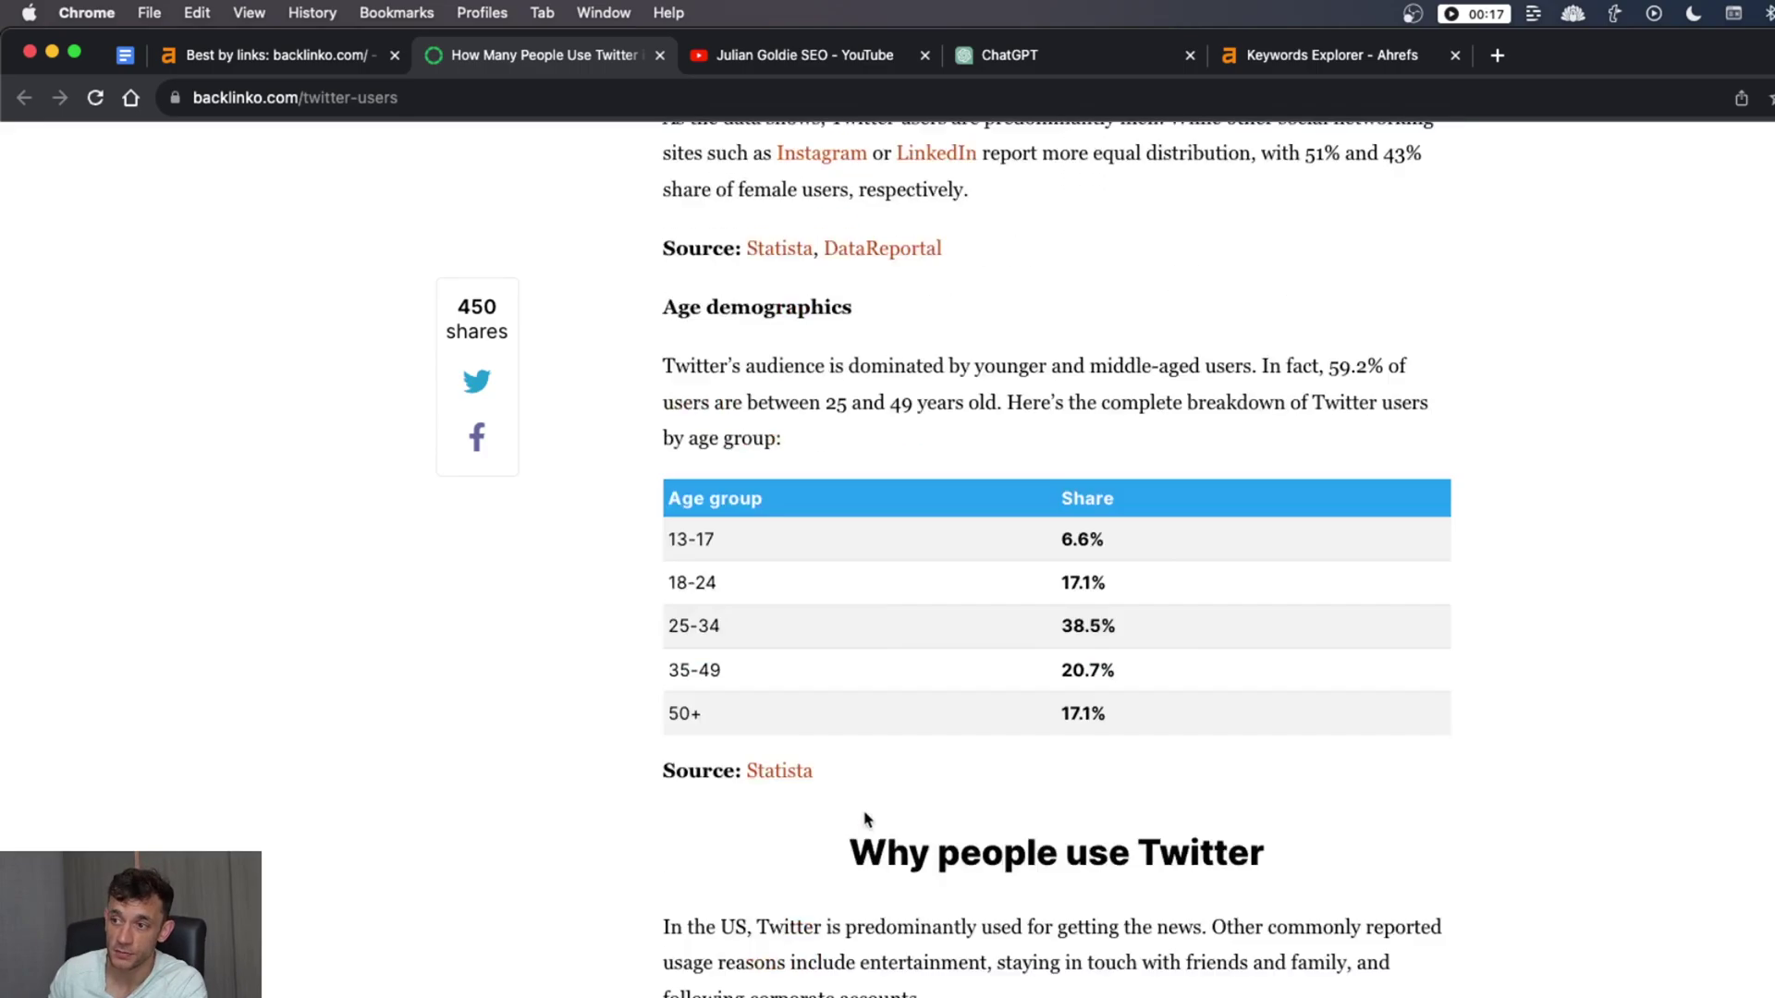
scroll(867, 820, down, 10)
key(super+w)
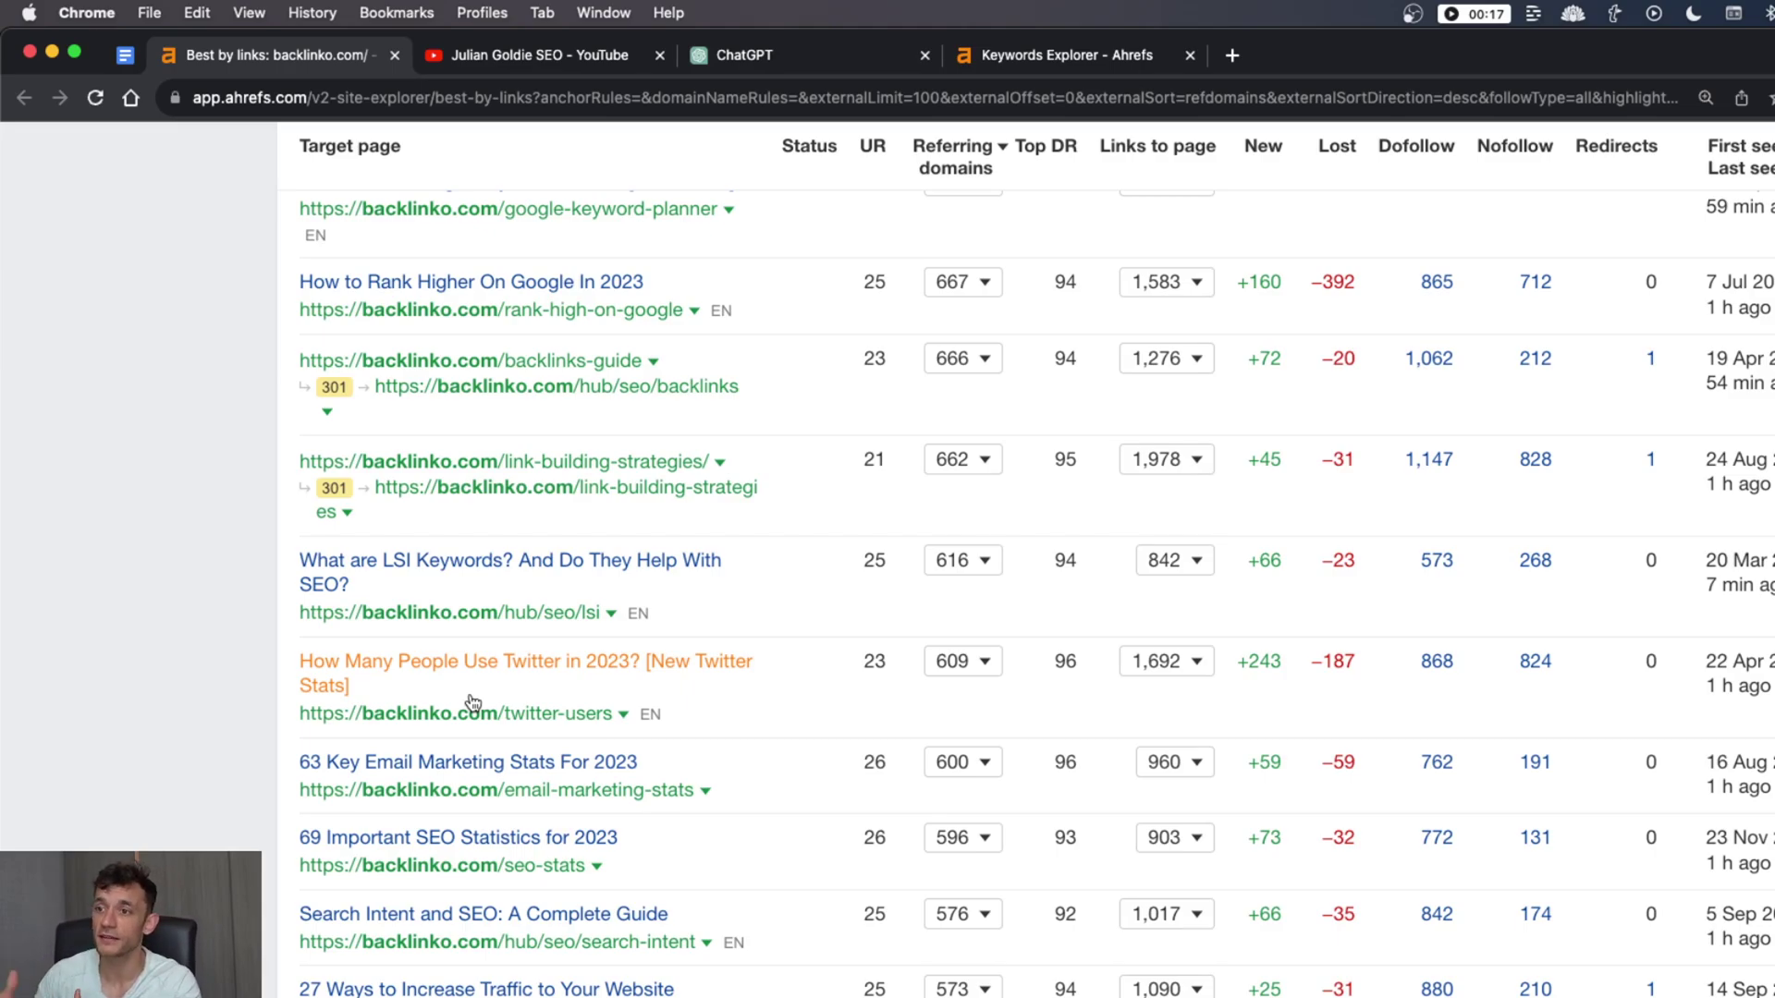
scroll(472, 703, up, 20)
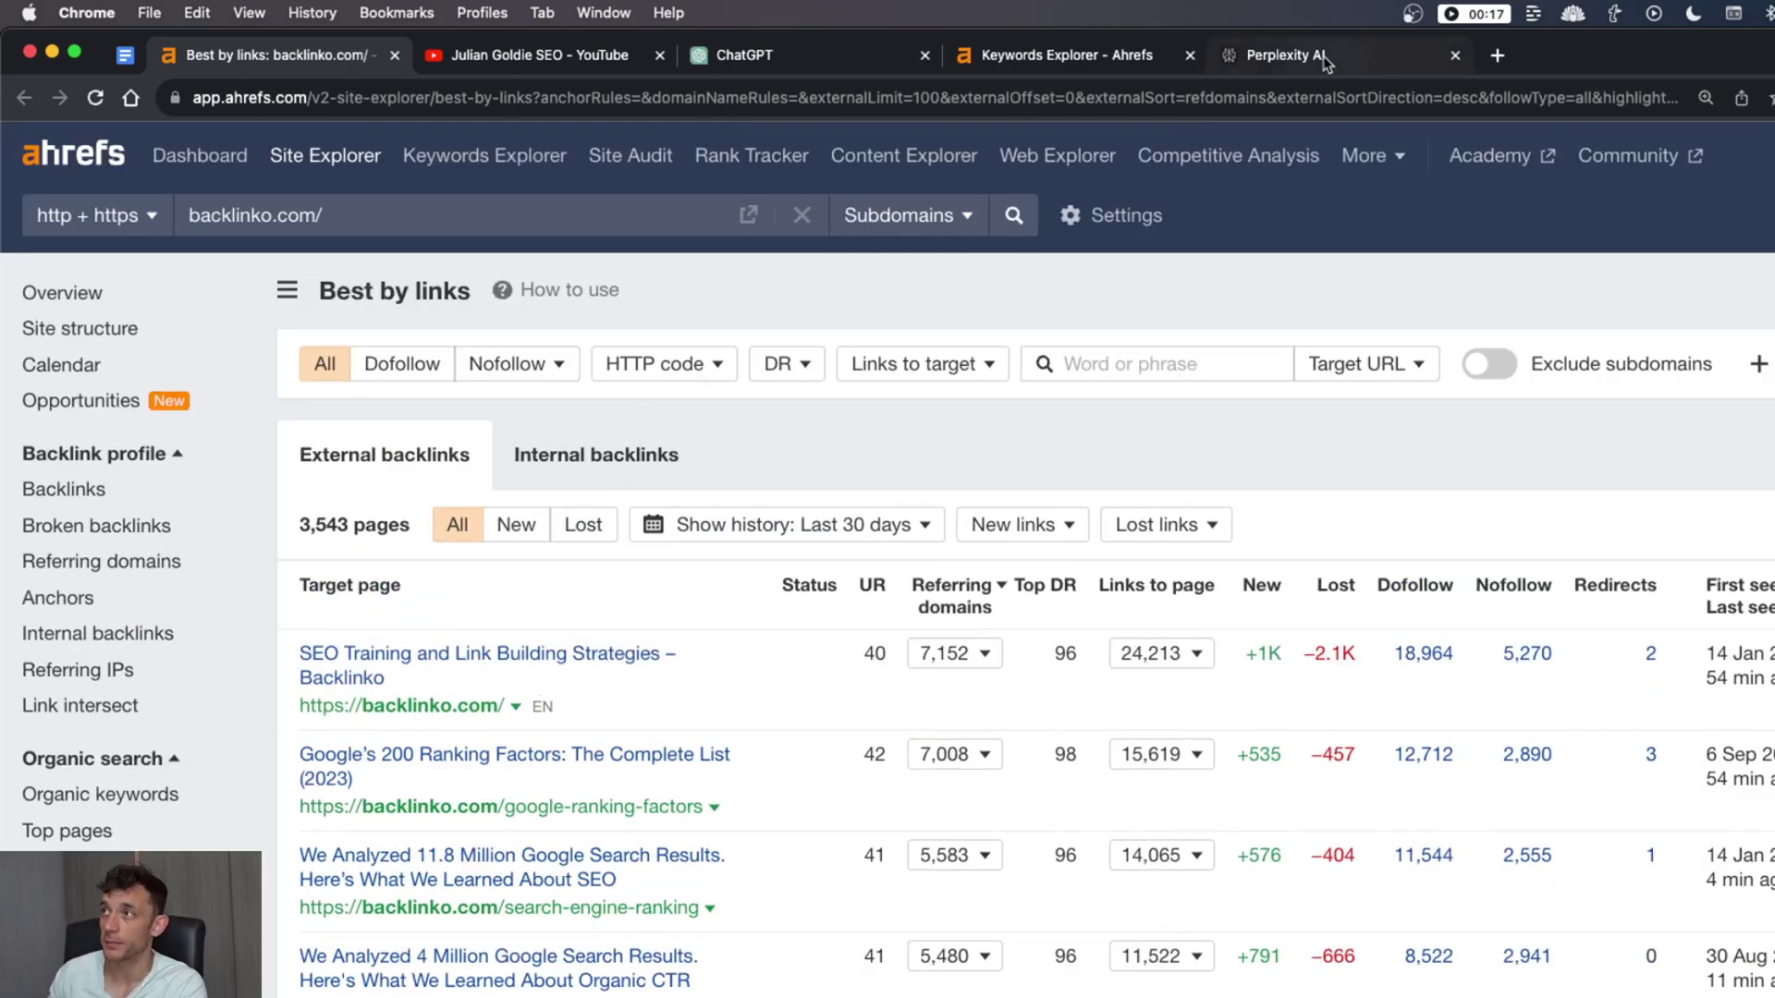
Copy 'saas sales' from the Ahrefs overview title and submit a SaaS sales stats question in Perplexity
click(1323, 55)
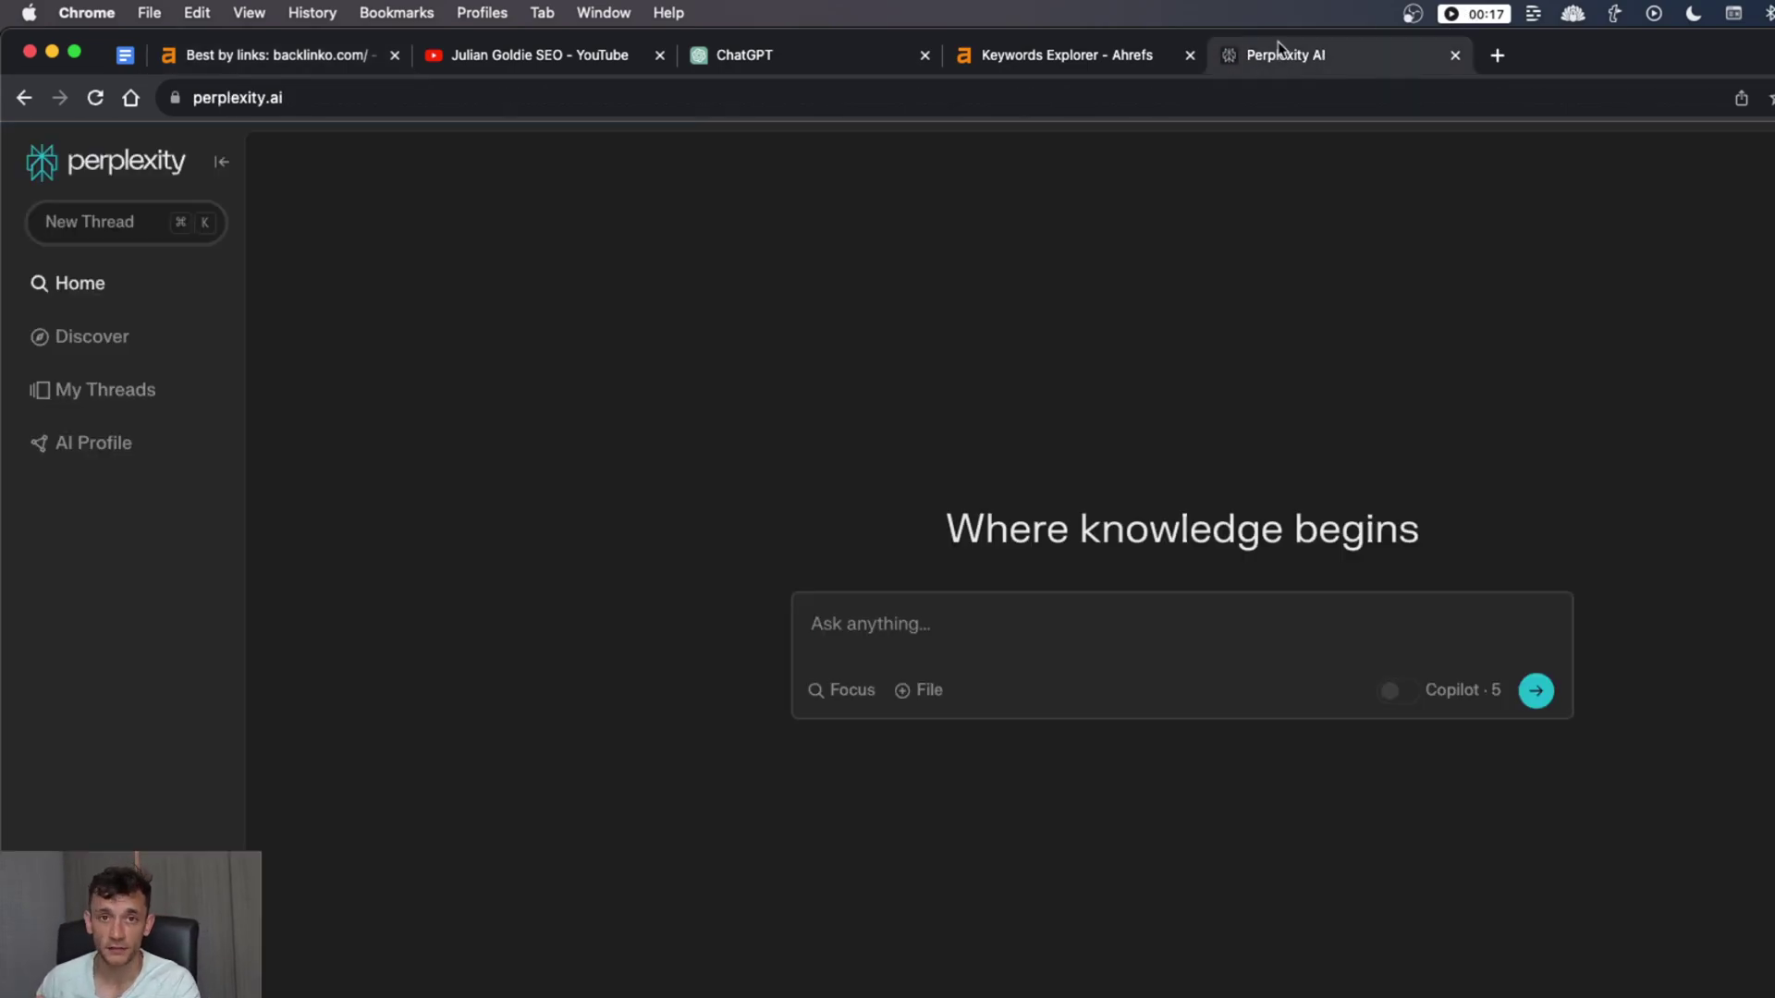
click(1063, 54)
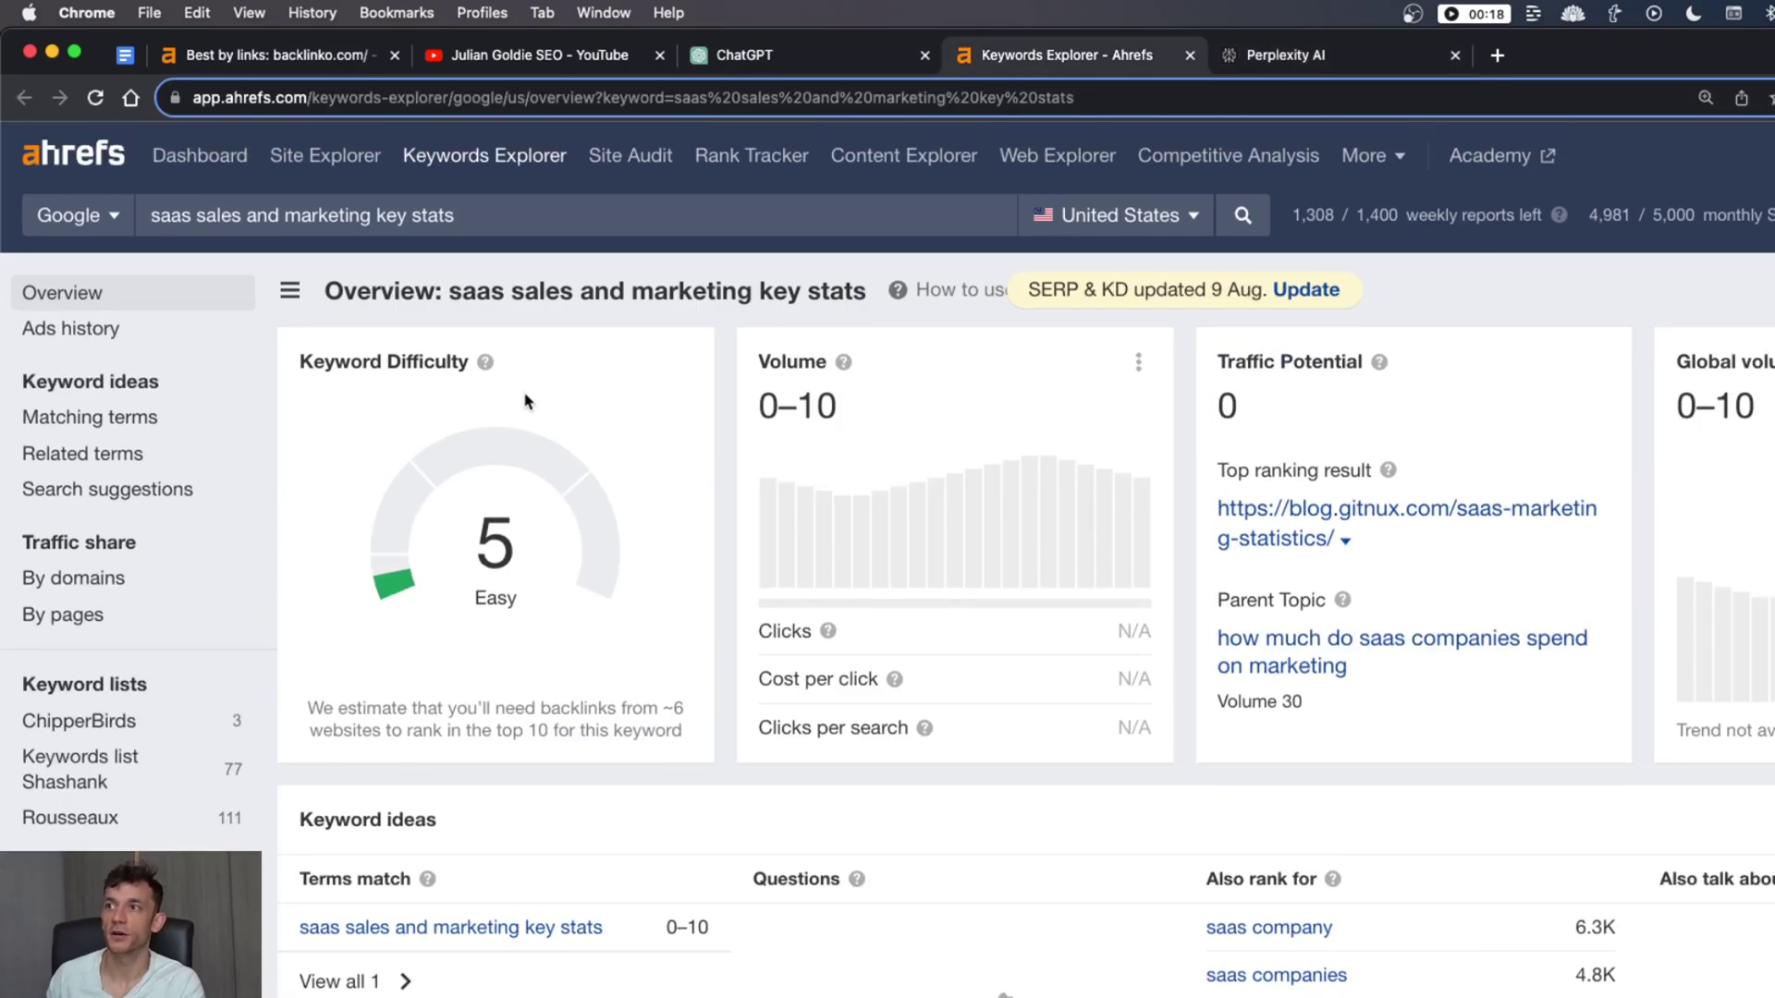
double_click(484, 291)
key(alt+shift+Right)
key(ctrl+Tab)
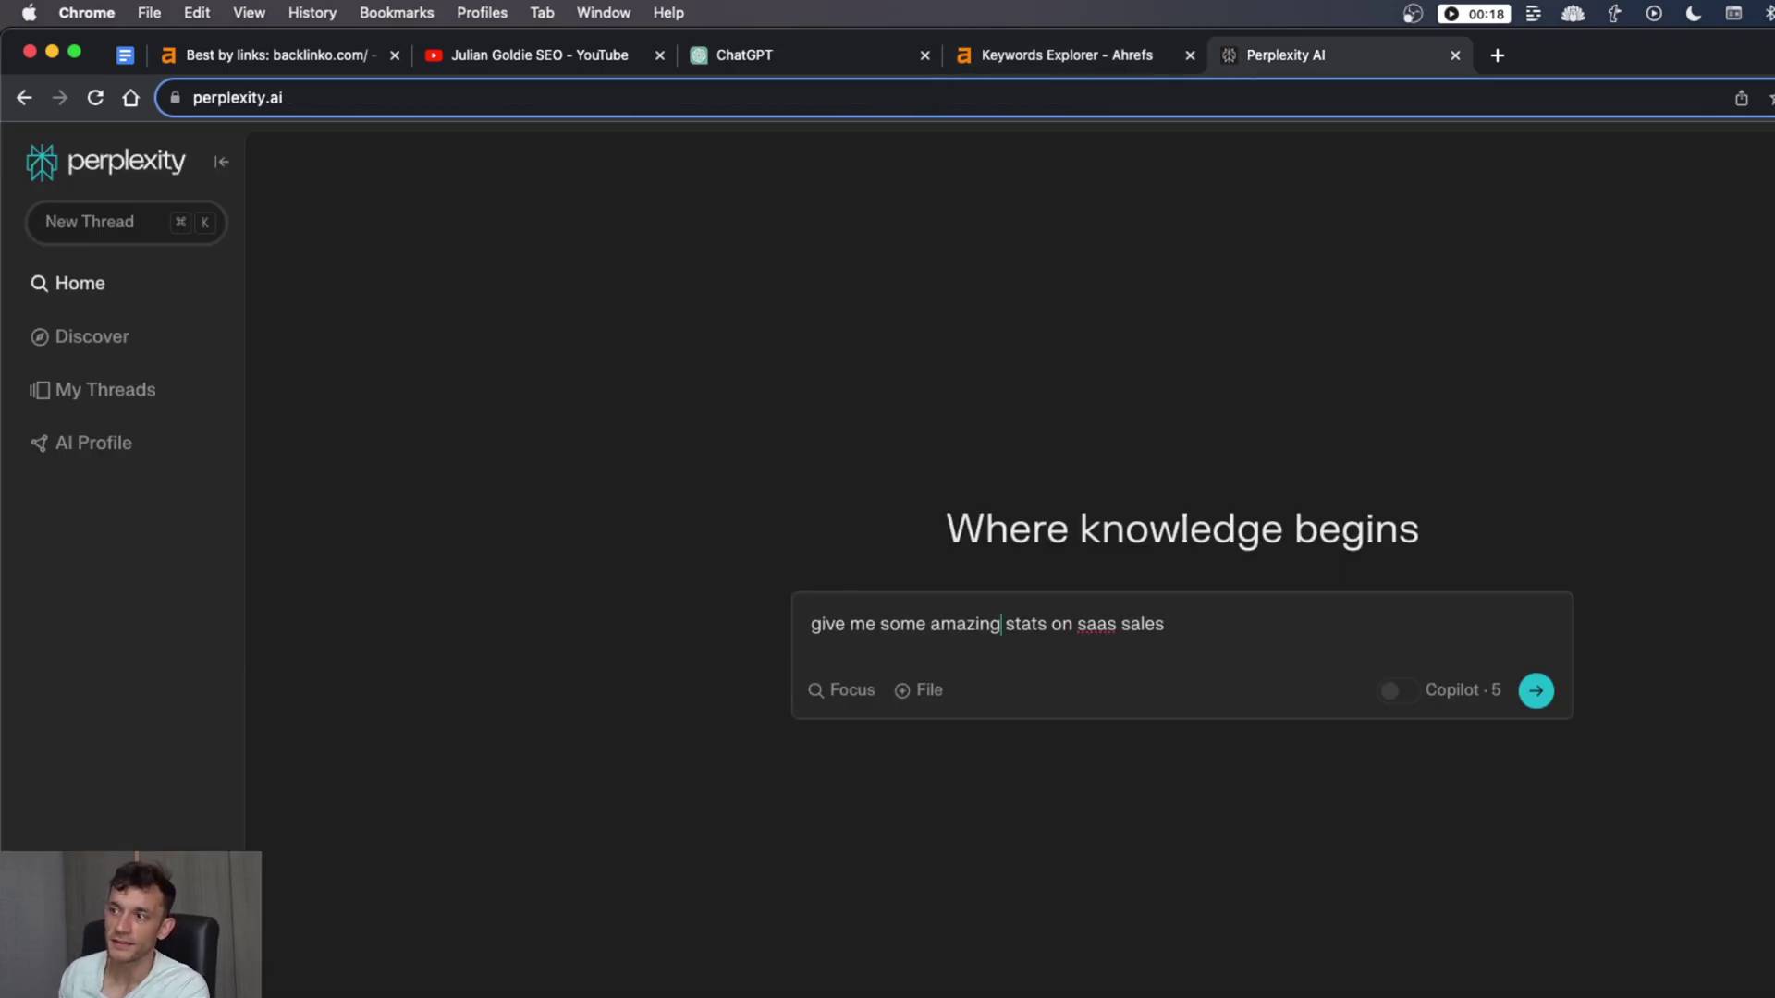
key(Return)
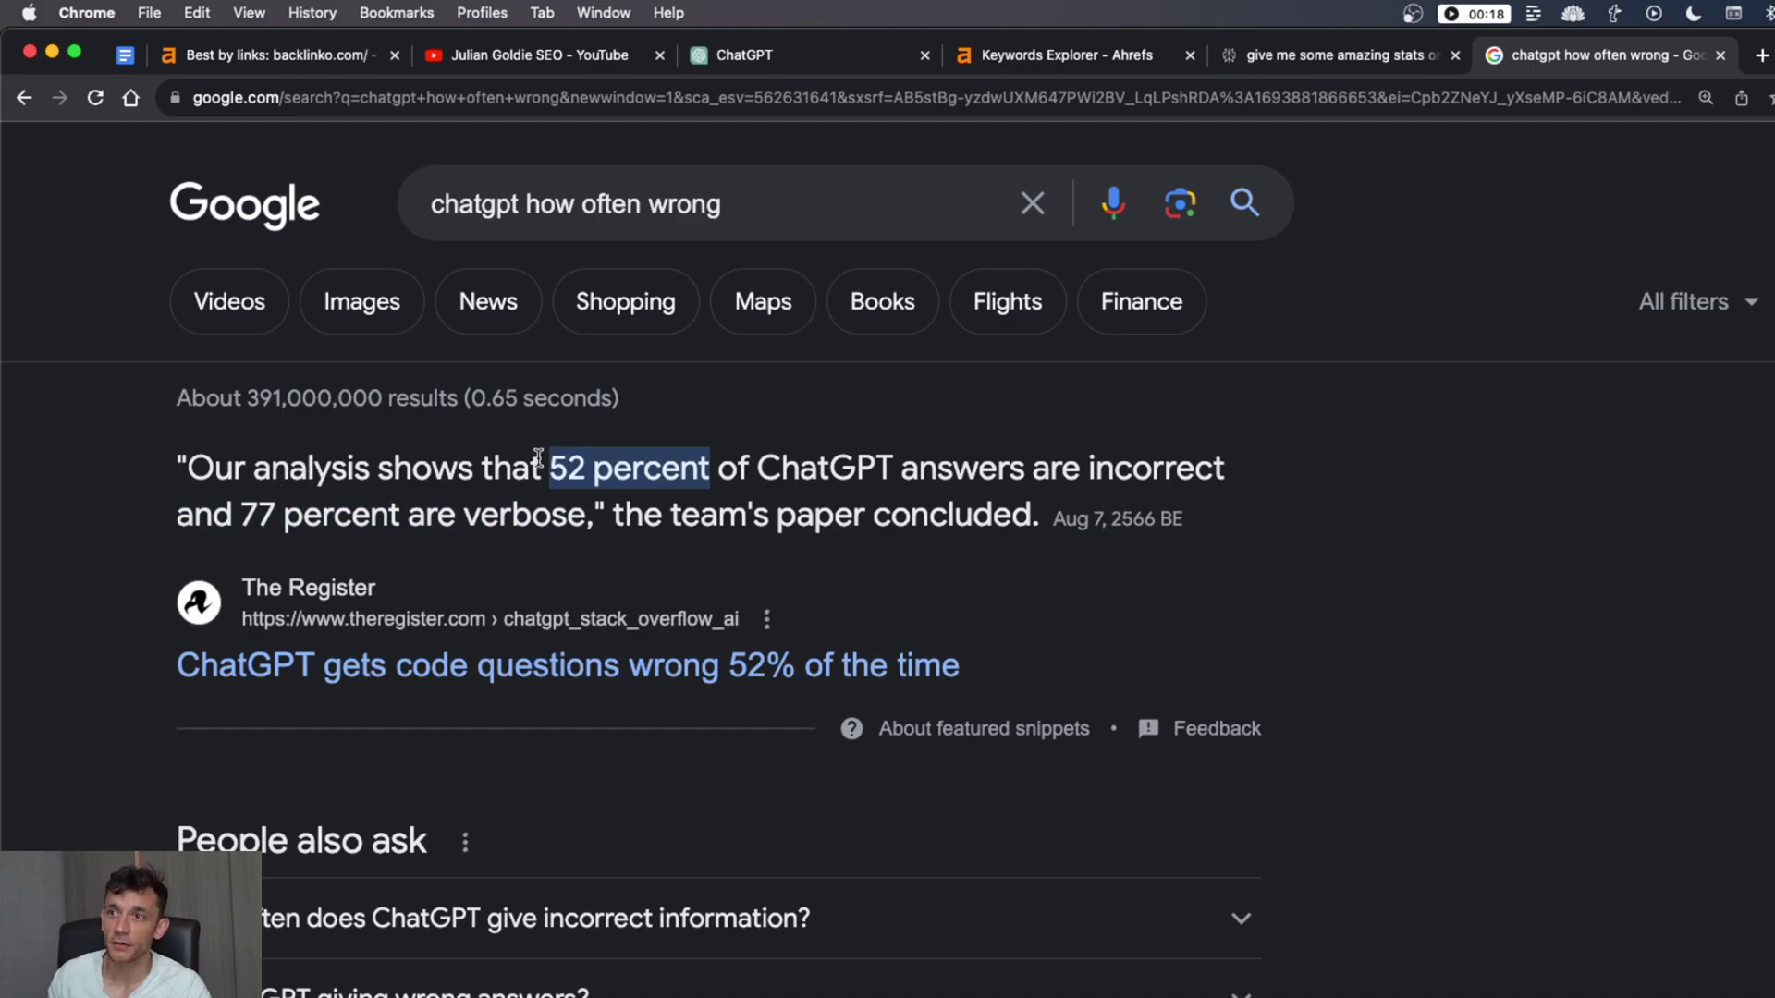
Open the sources cited in Perplexity's SaaS stats answer in new tabs
drag(546, 462, 709, 471)
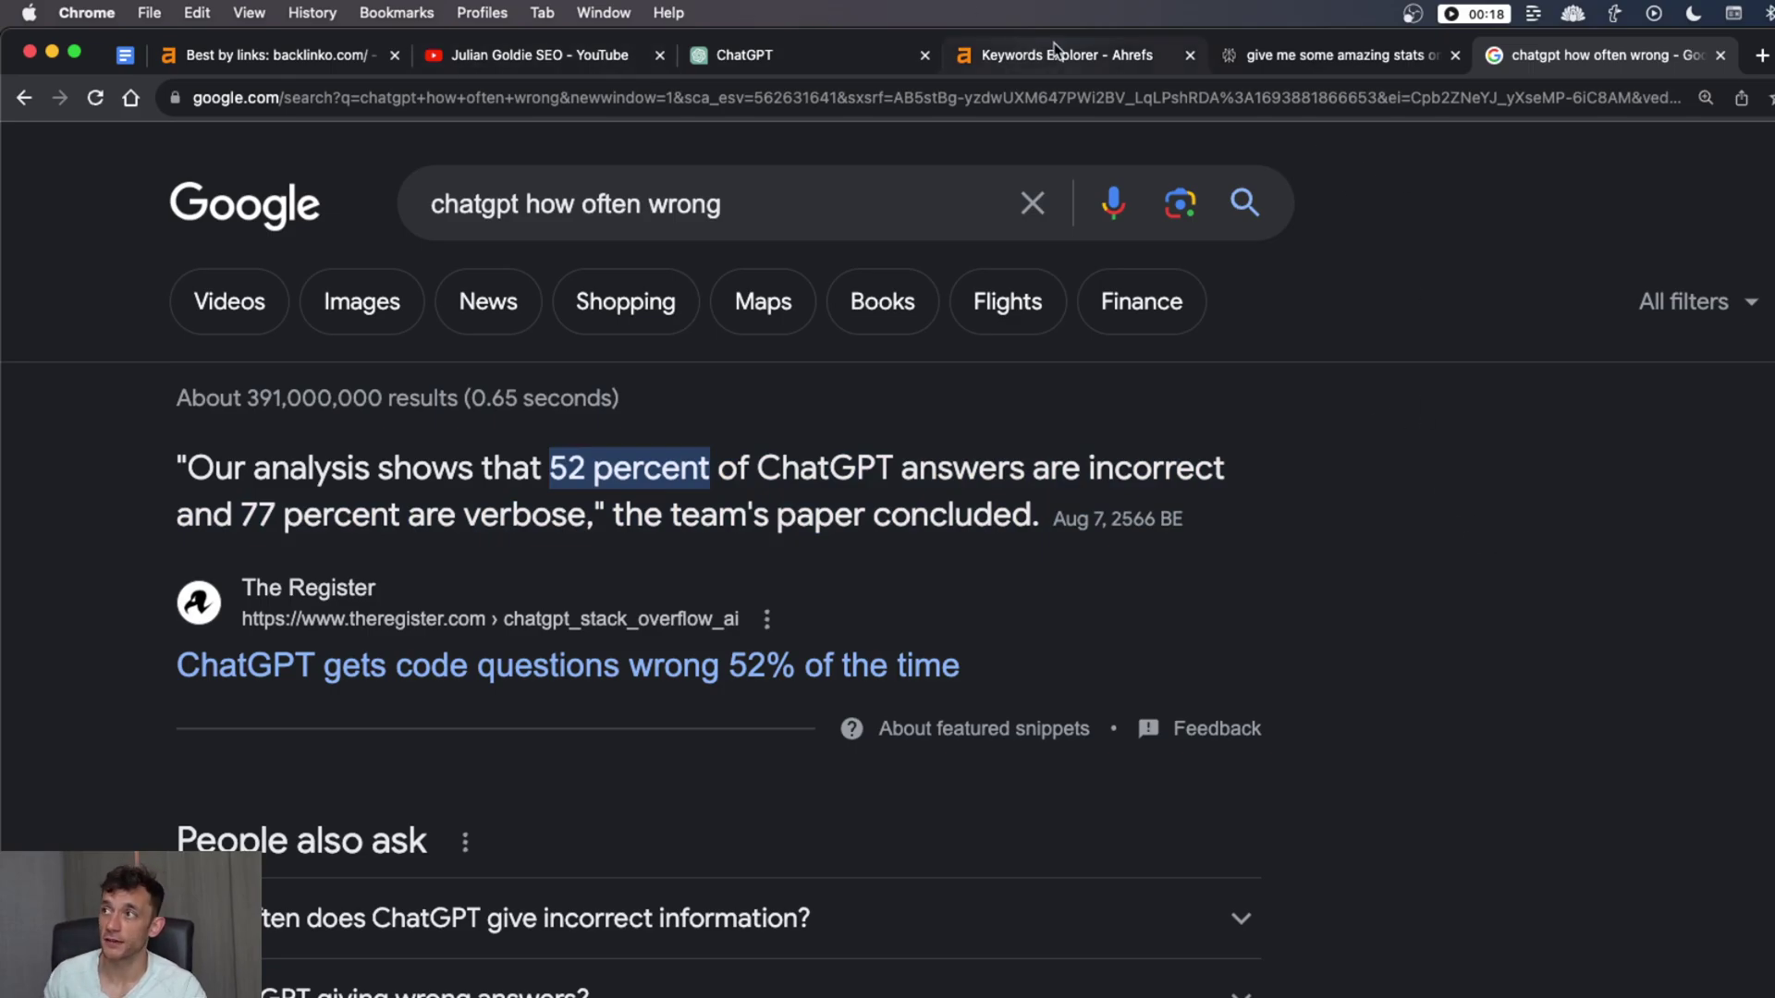
click(1341, 60)
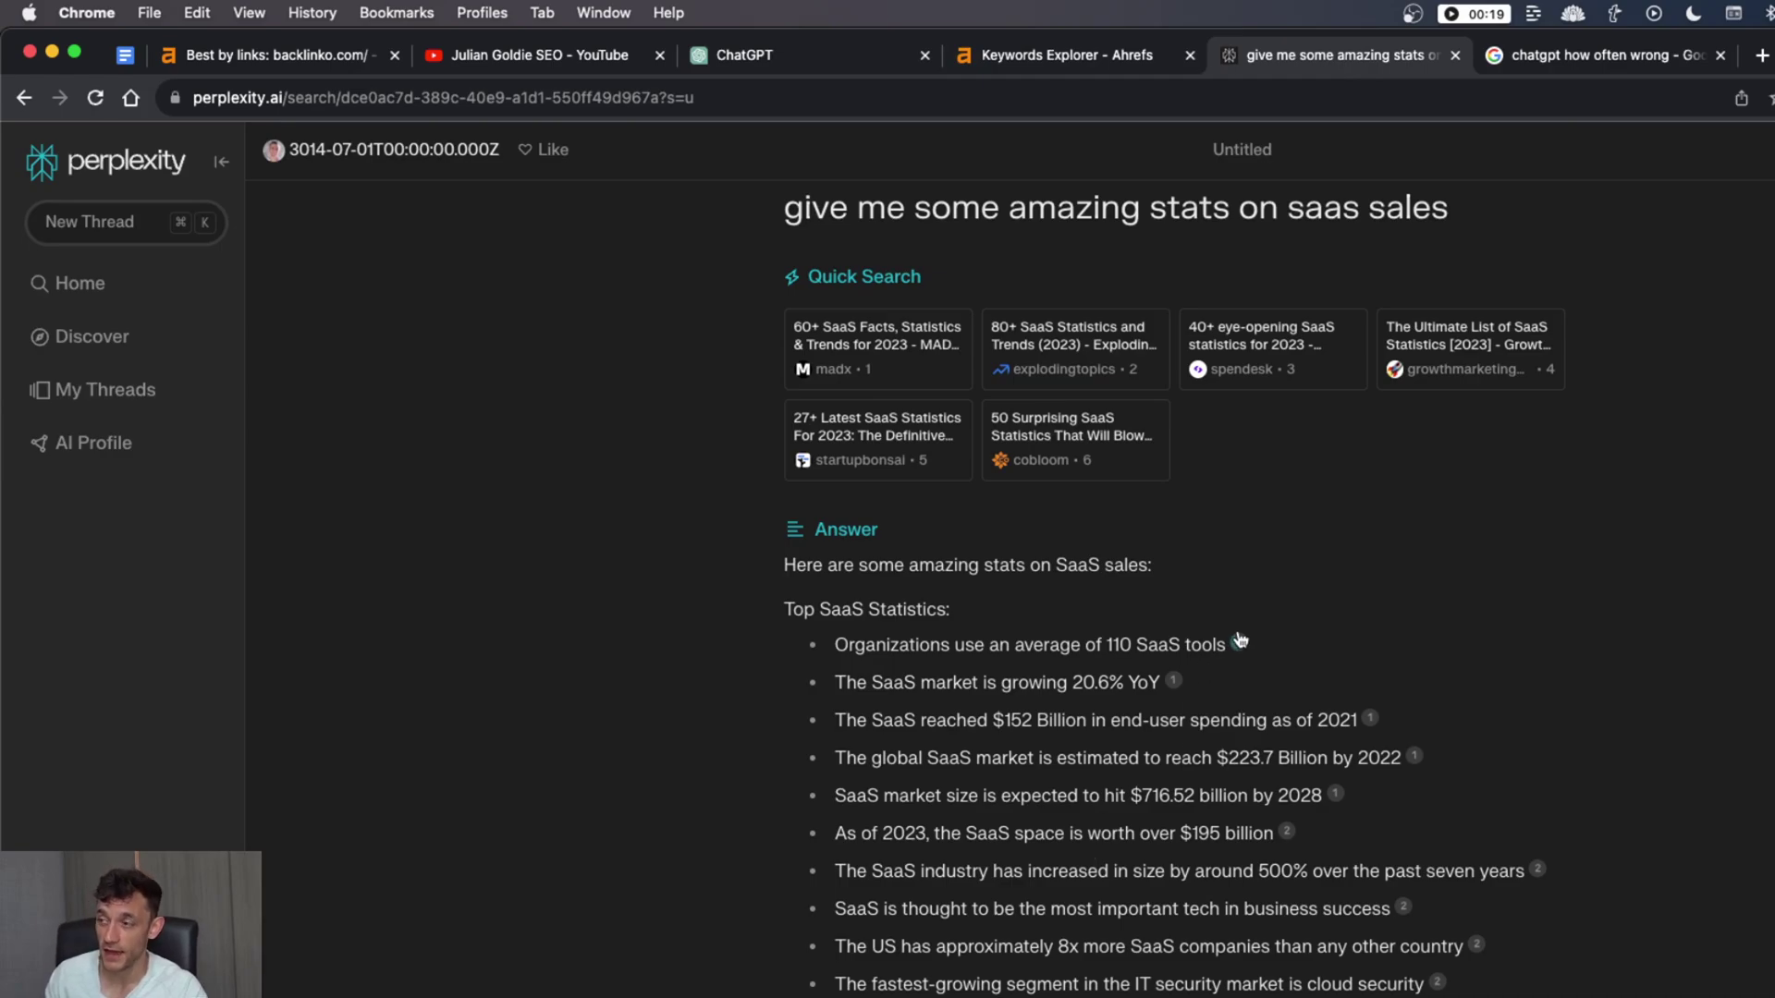
click(1172, 681)
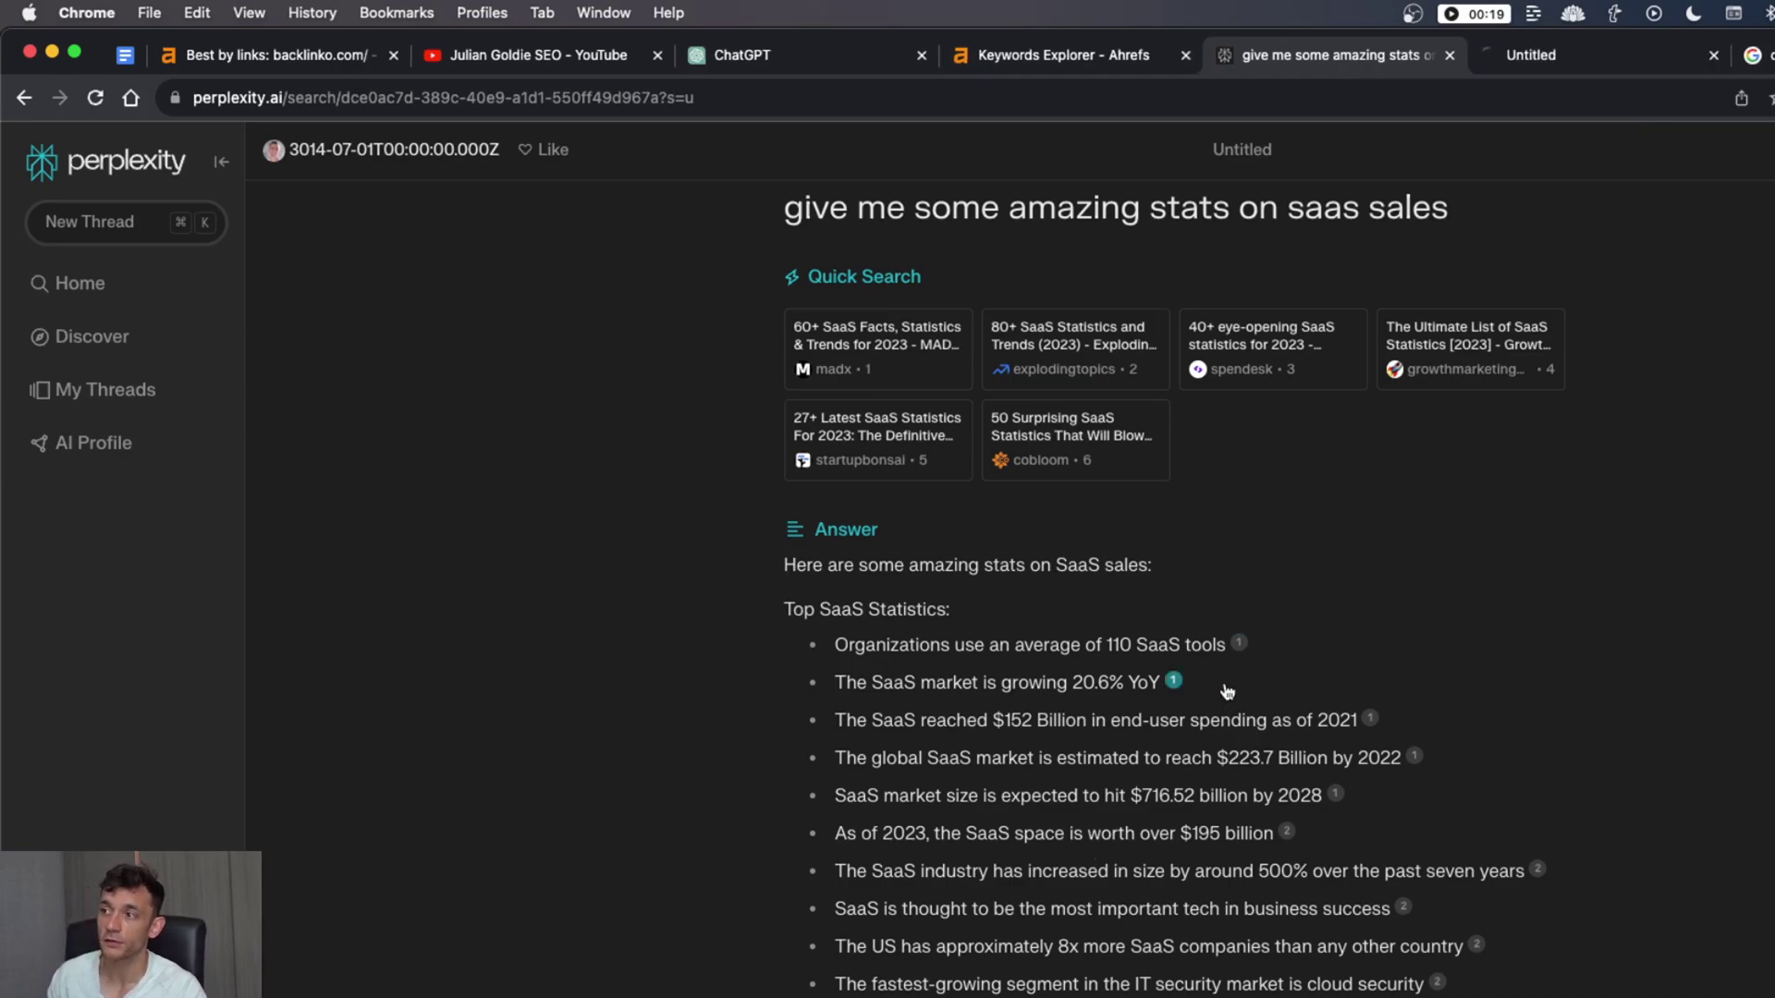
click(1369, 719)
click(1414, 756)
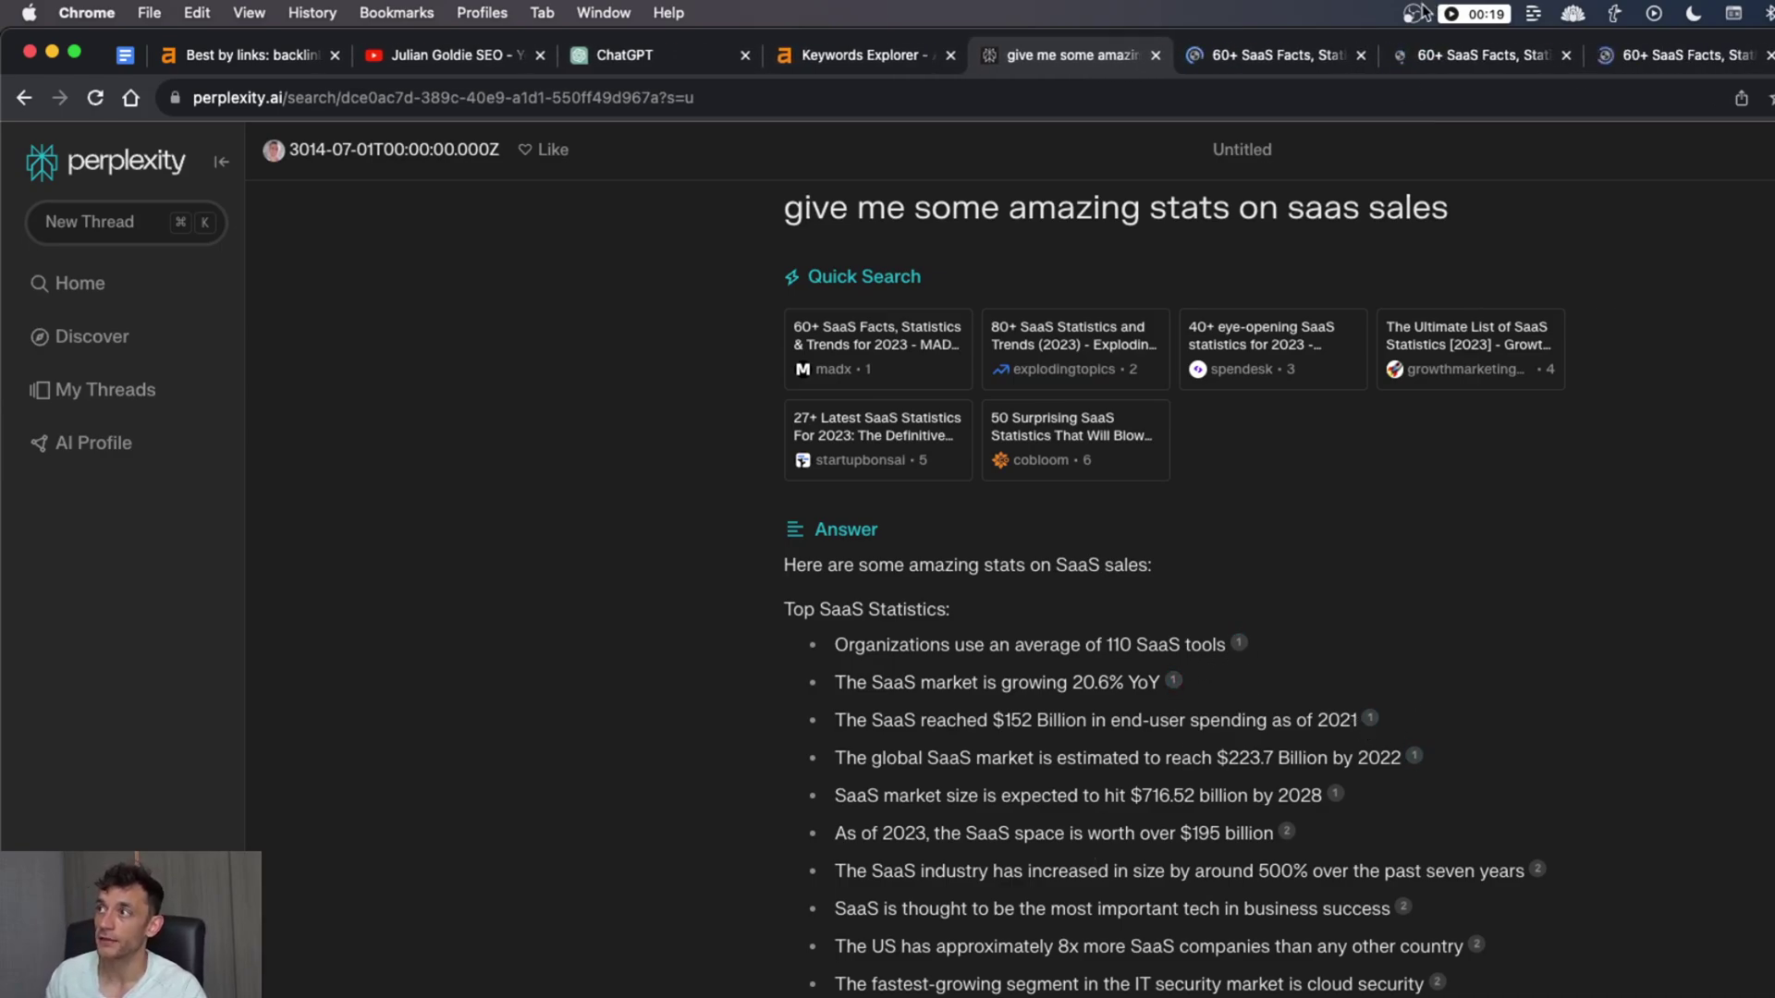
Skim the MADX SaaS stats article, close it, and return to the Google search box
click(1255, 54)
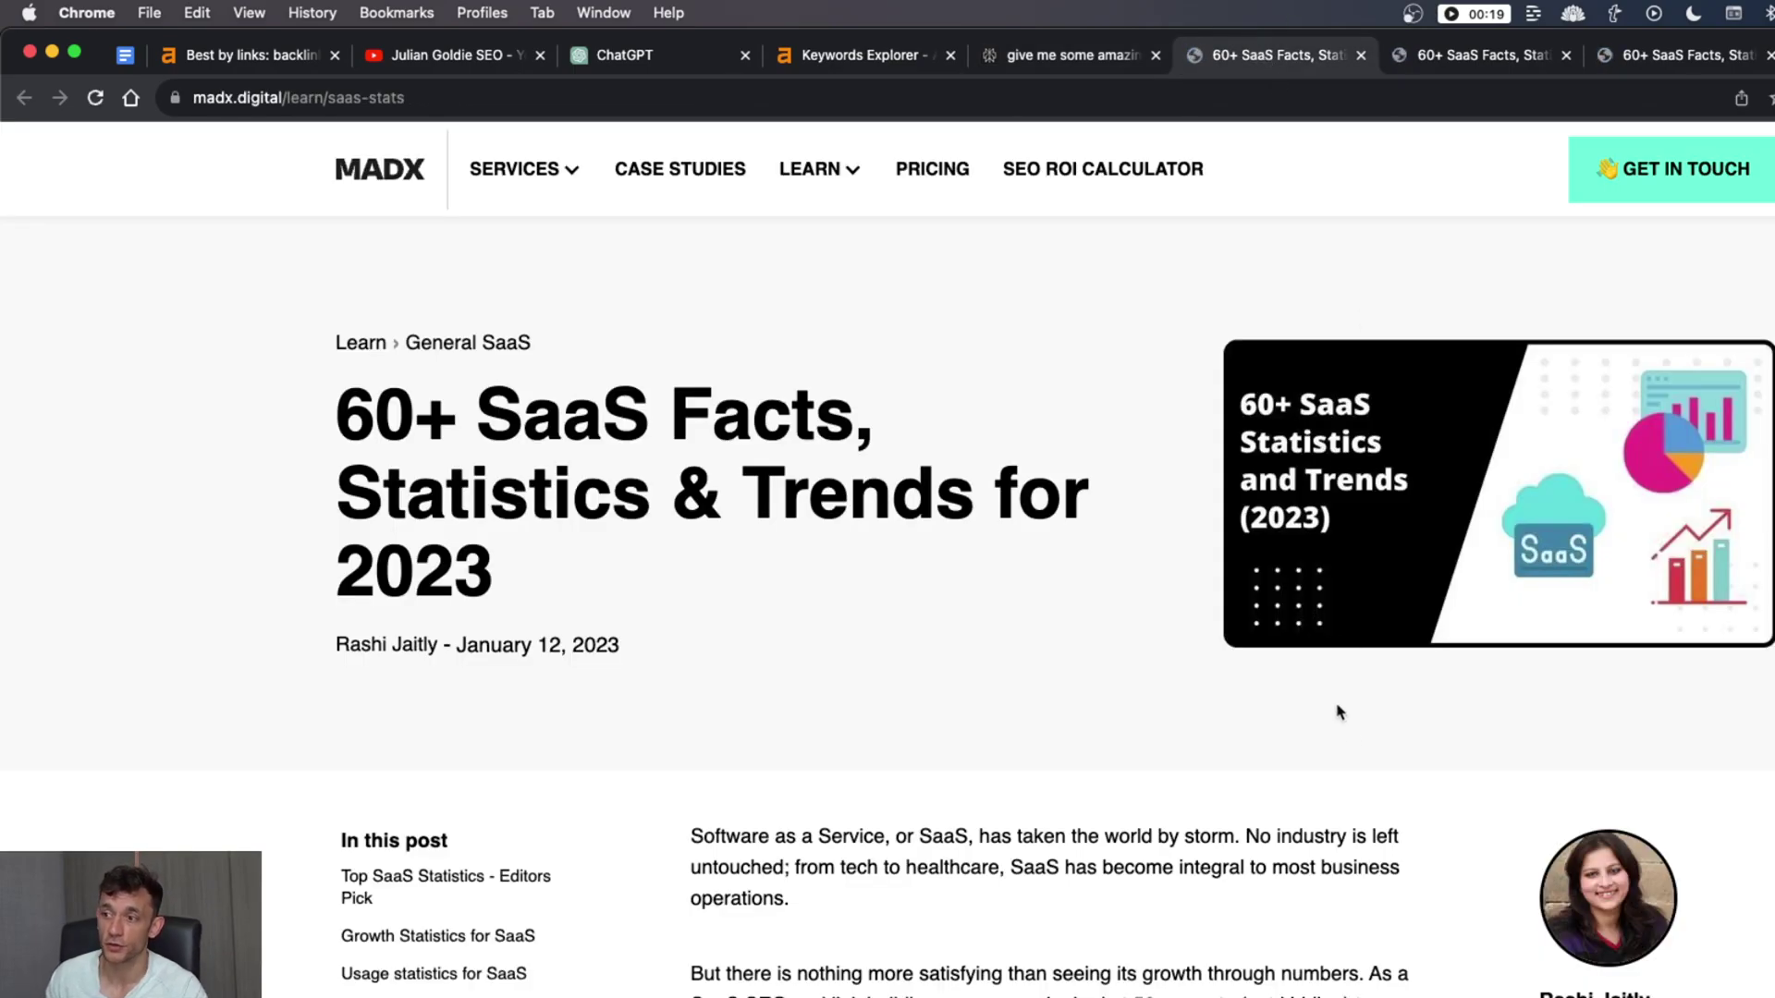
scroll(1097, 666, down, 10)
scroll(1113, 753, up, 10)
key(super+w)
key(super+w)
key(super+w)
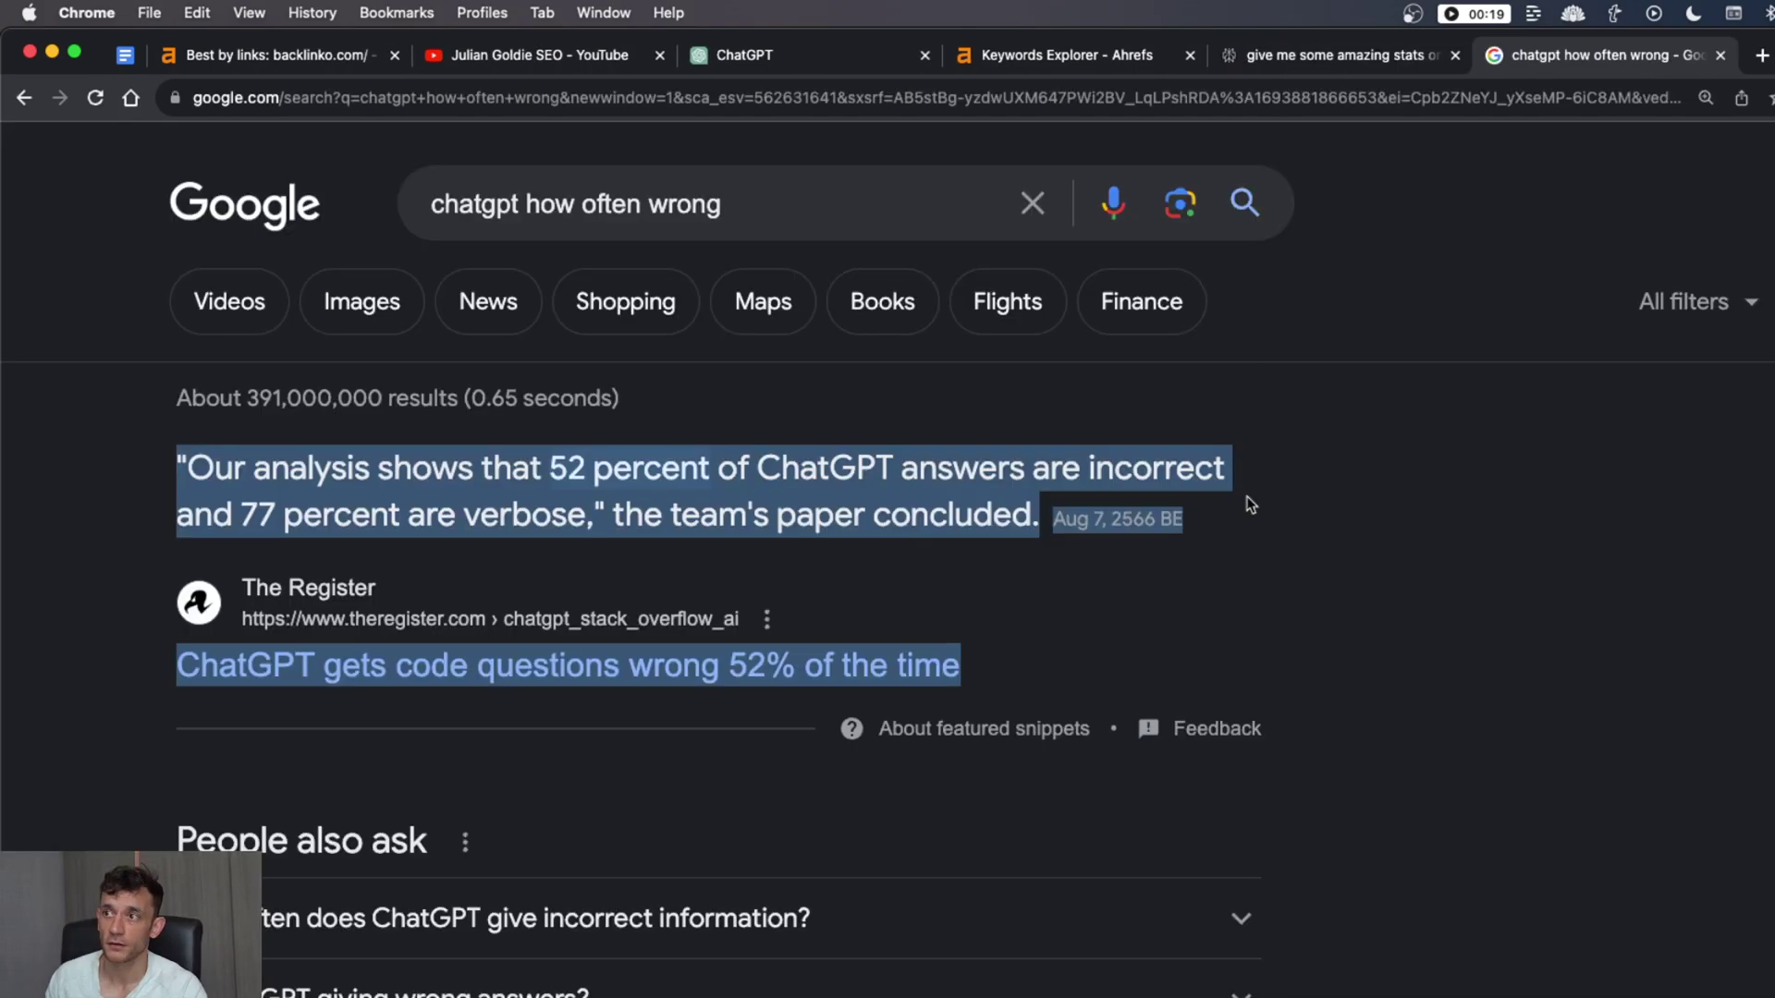
drag(550, 468, 709, 467)
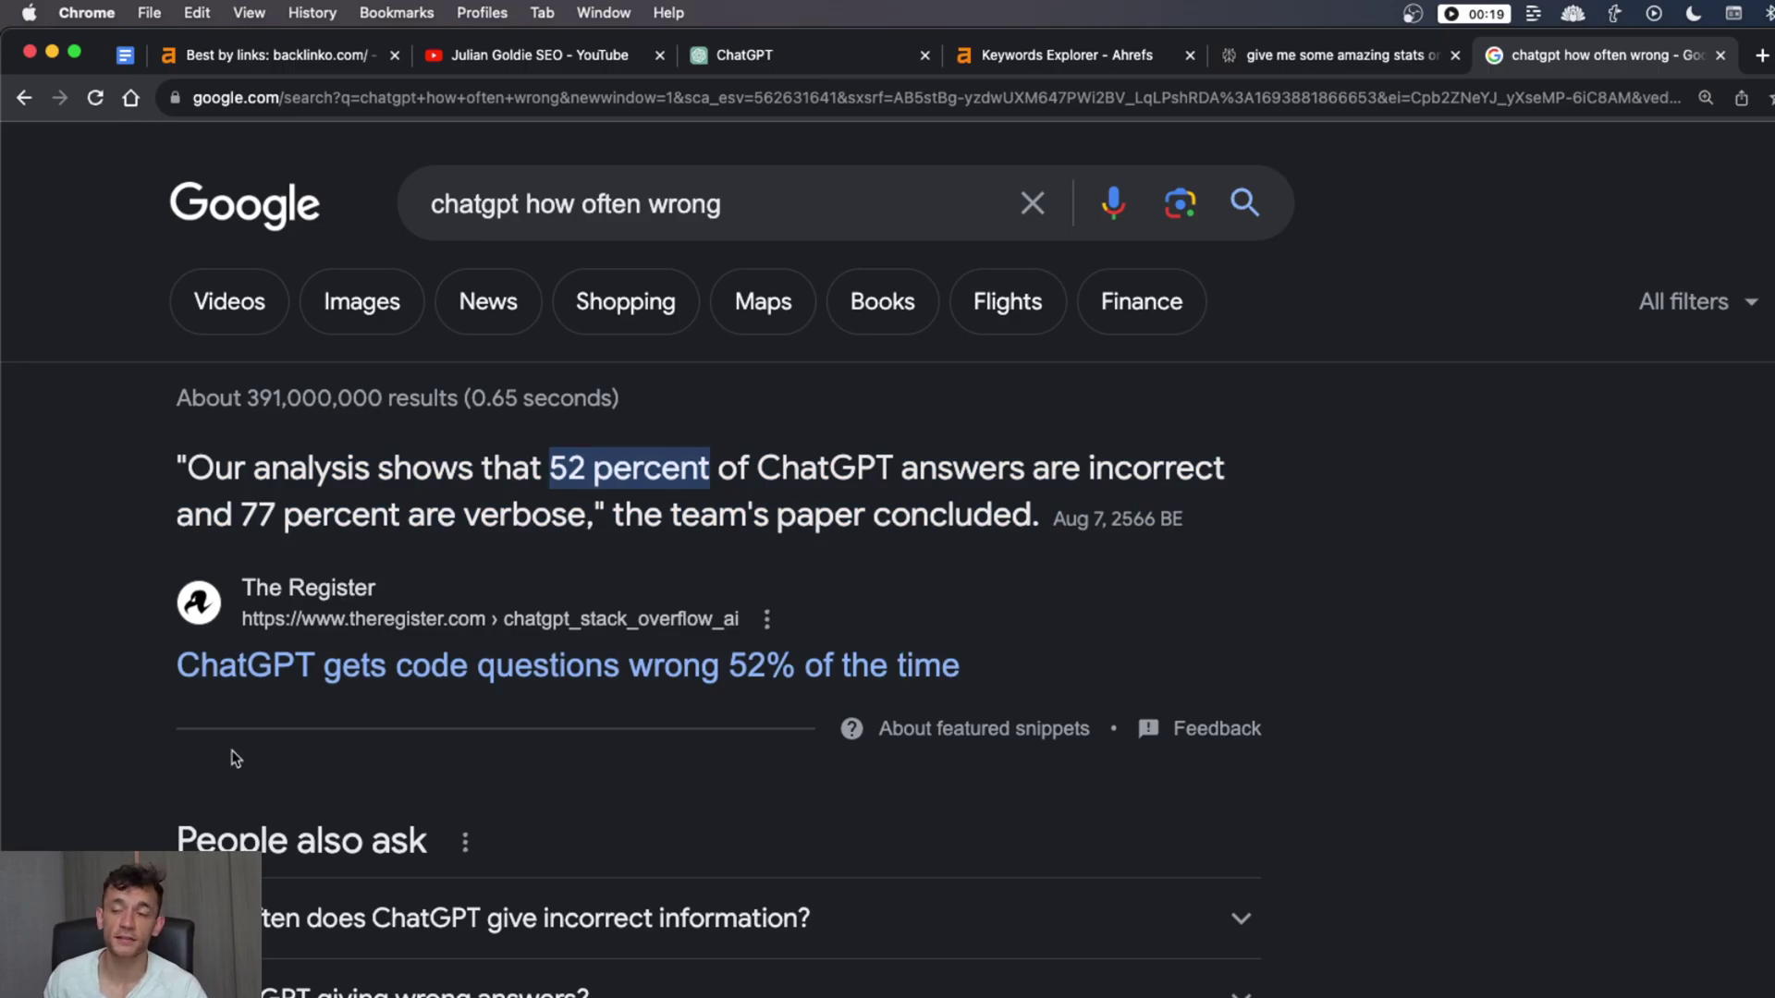
click(1332, 55)
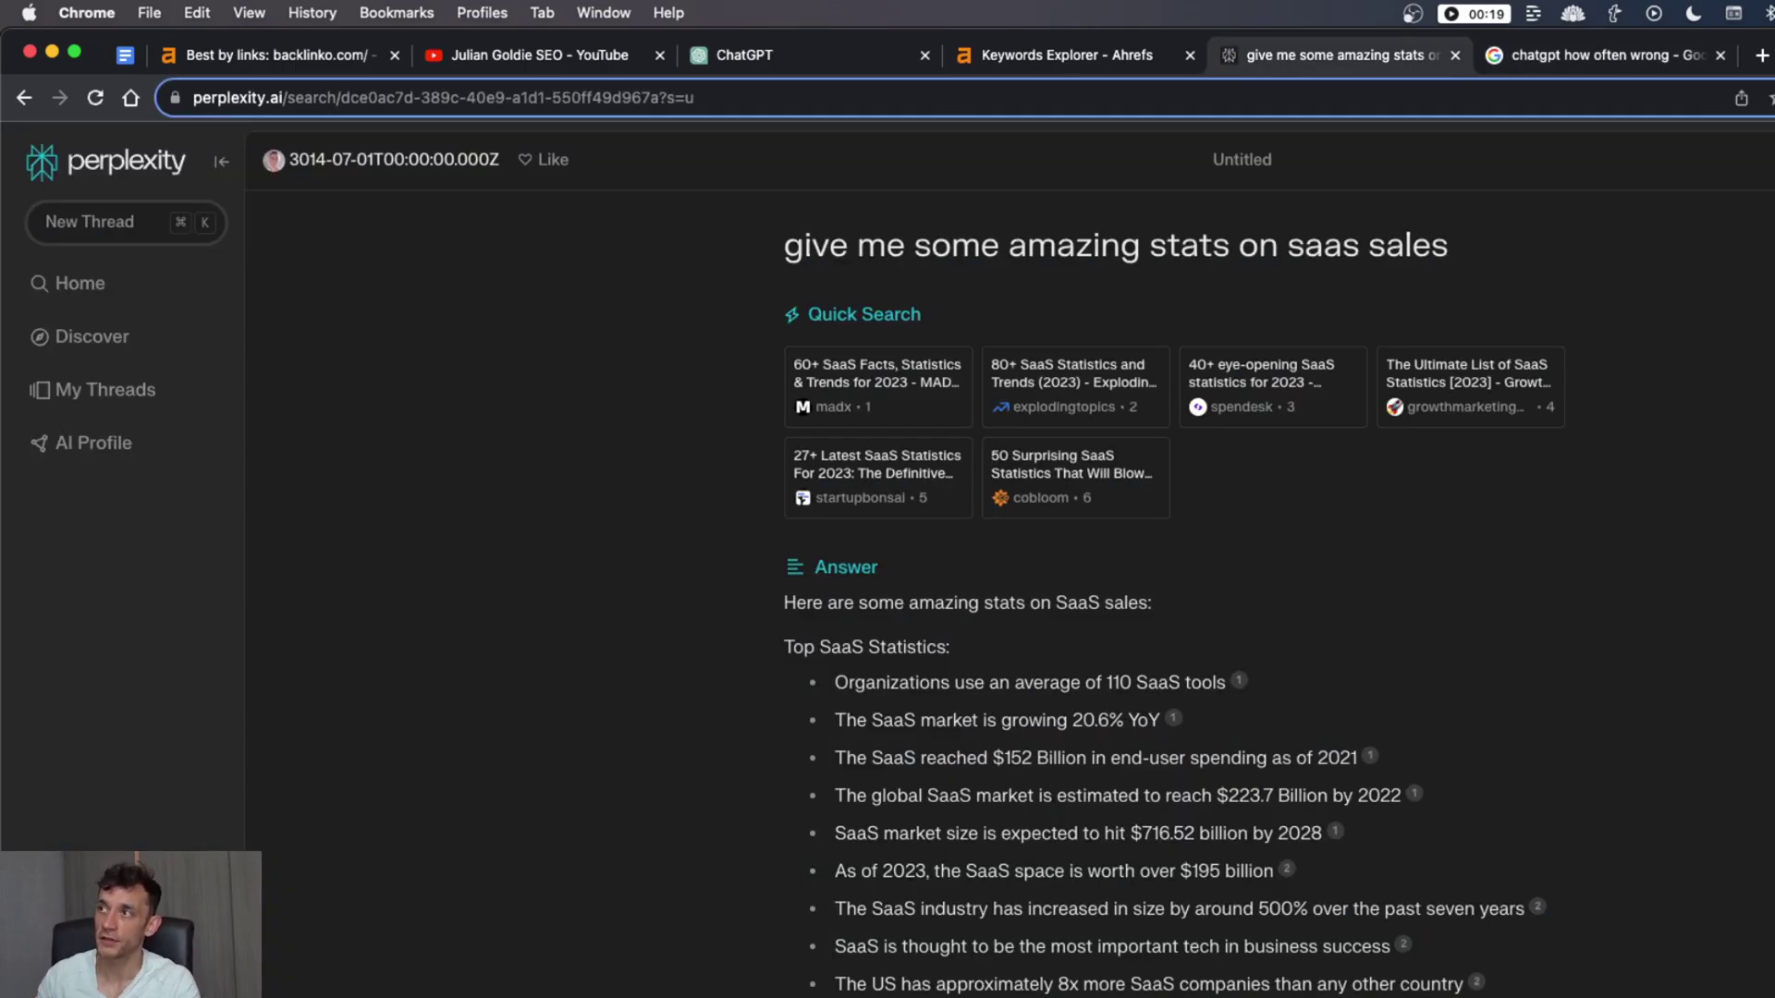
key(ctrl+shift+Tab)
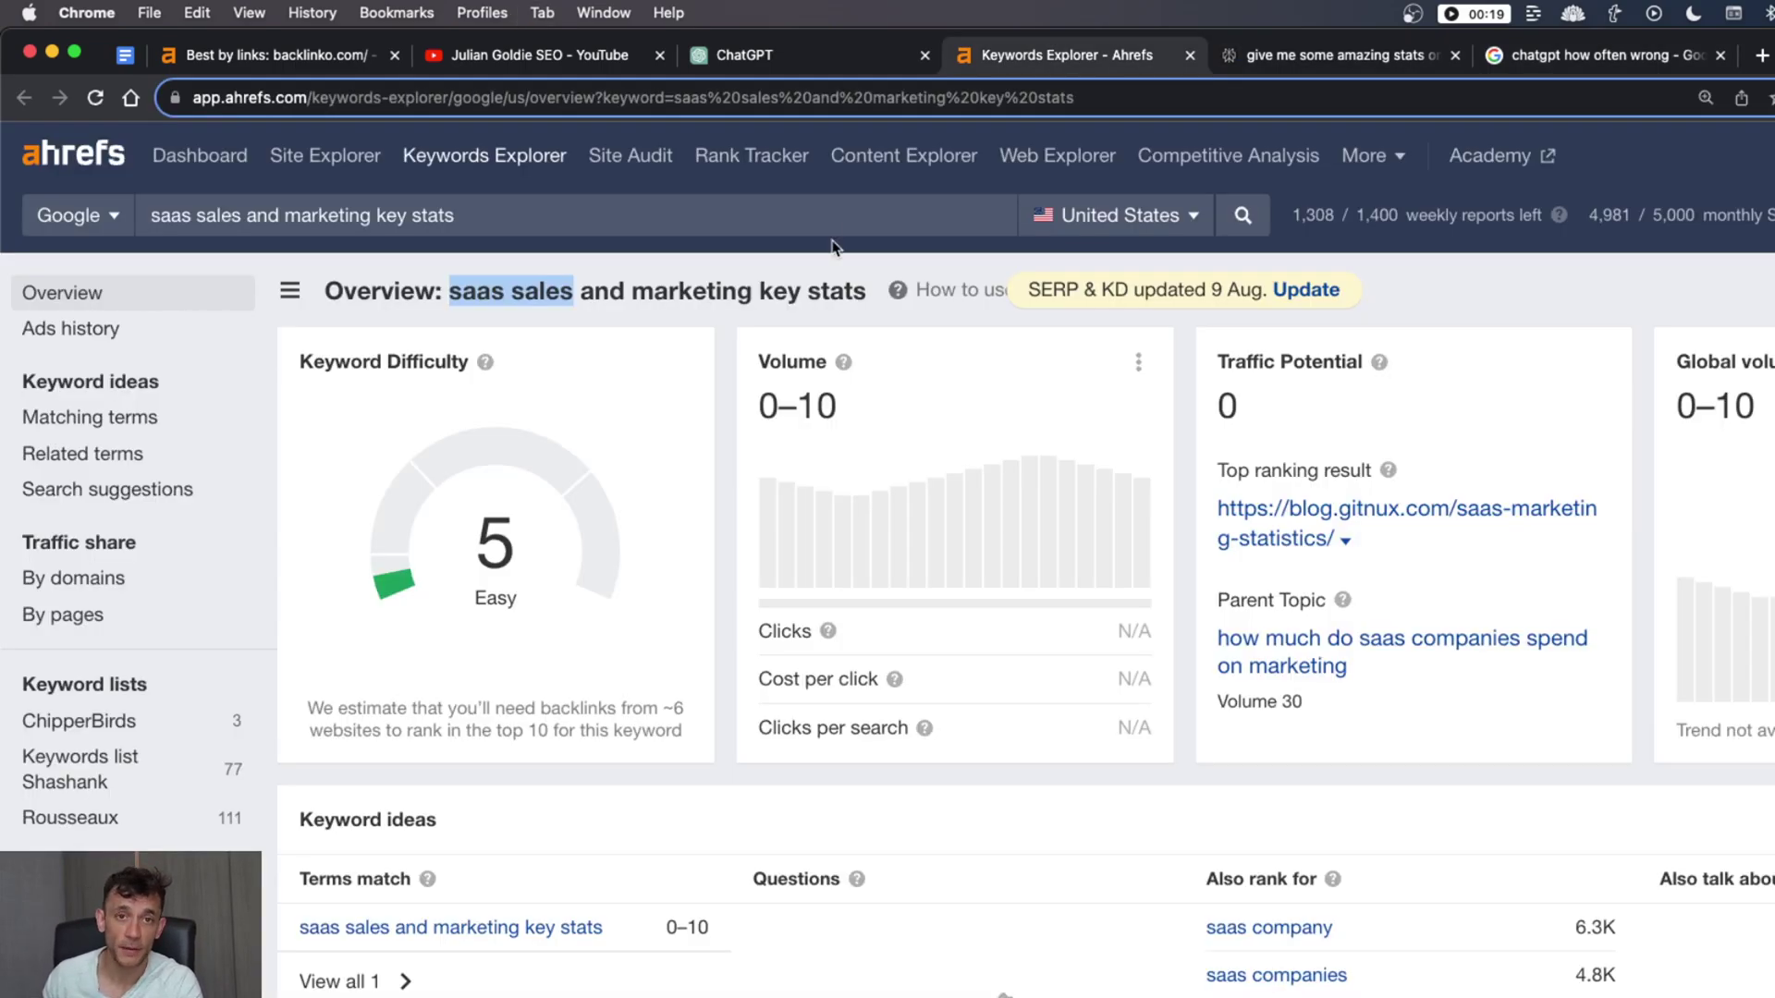
key(super+9)
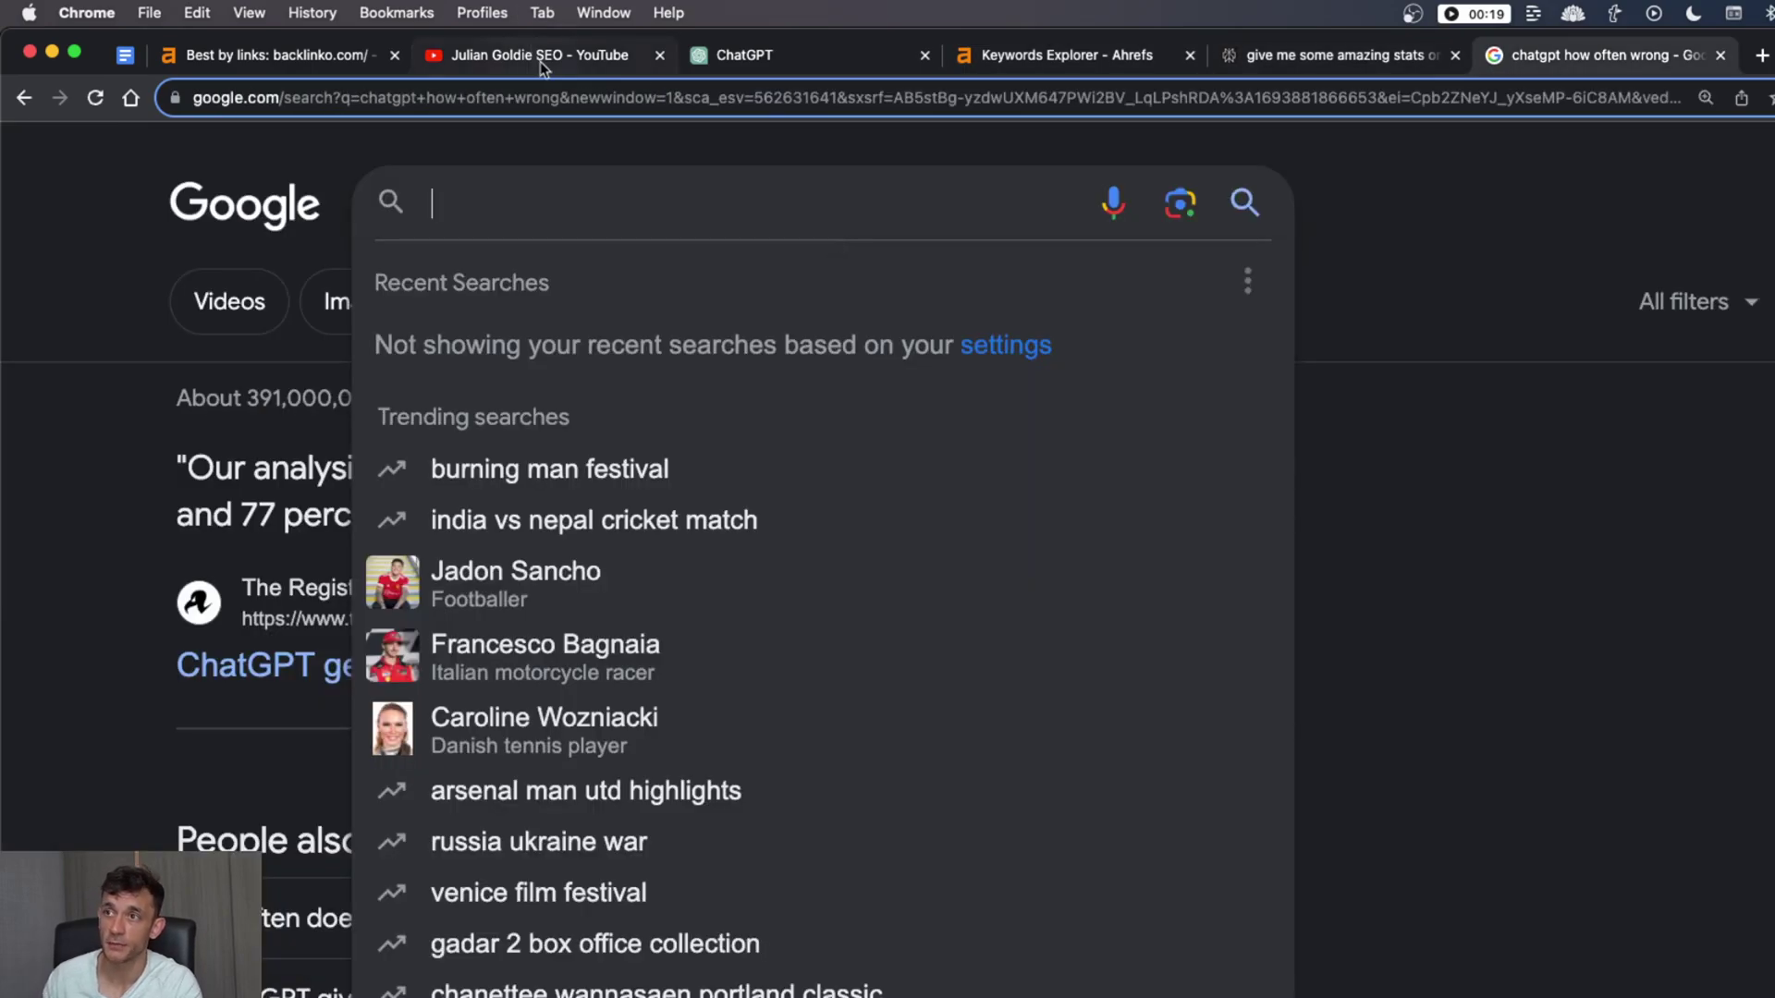
Browse Google suggestions for 'chatgpt stati', such as chatgpt statistics 2023 and chatgpt statista
text(chatgpt)
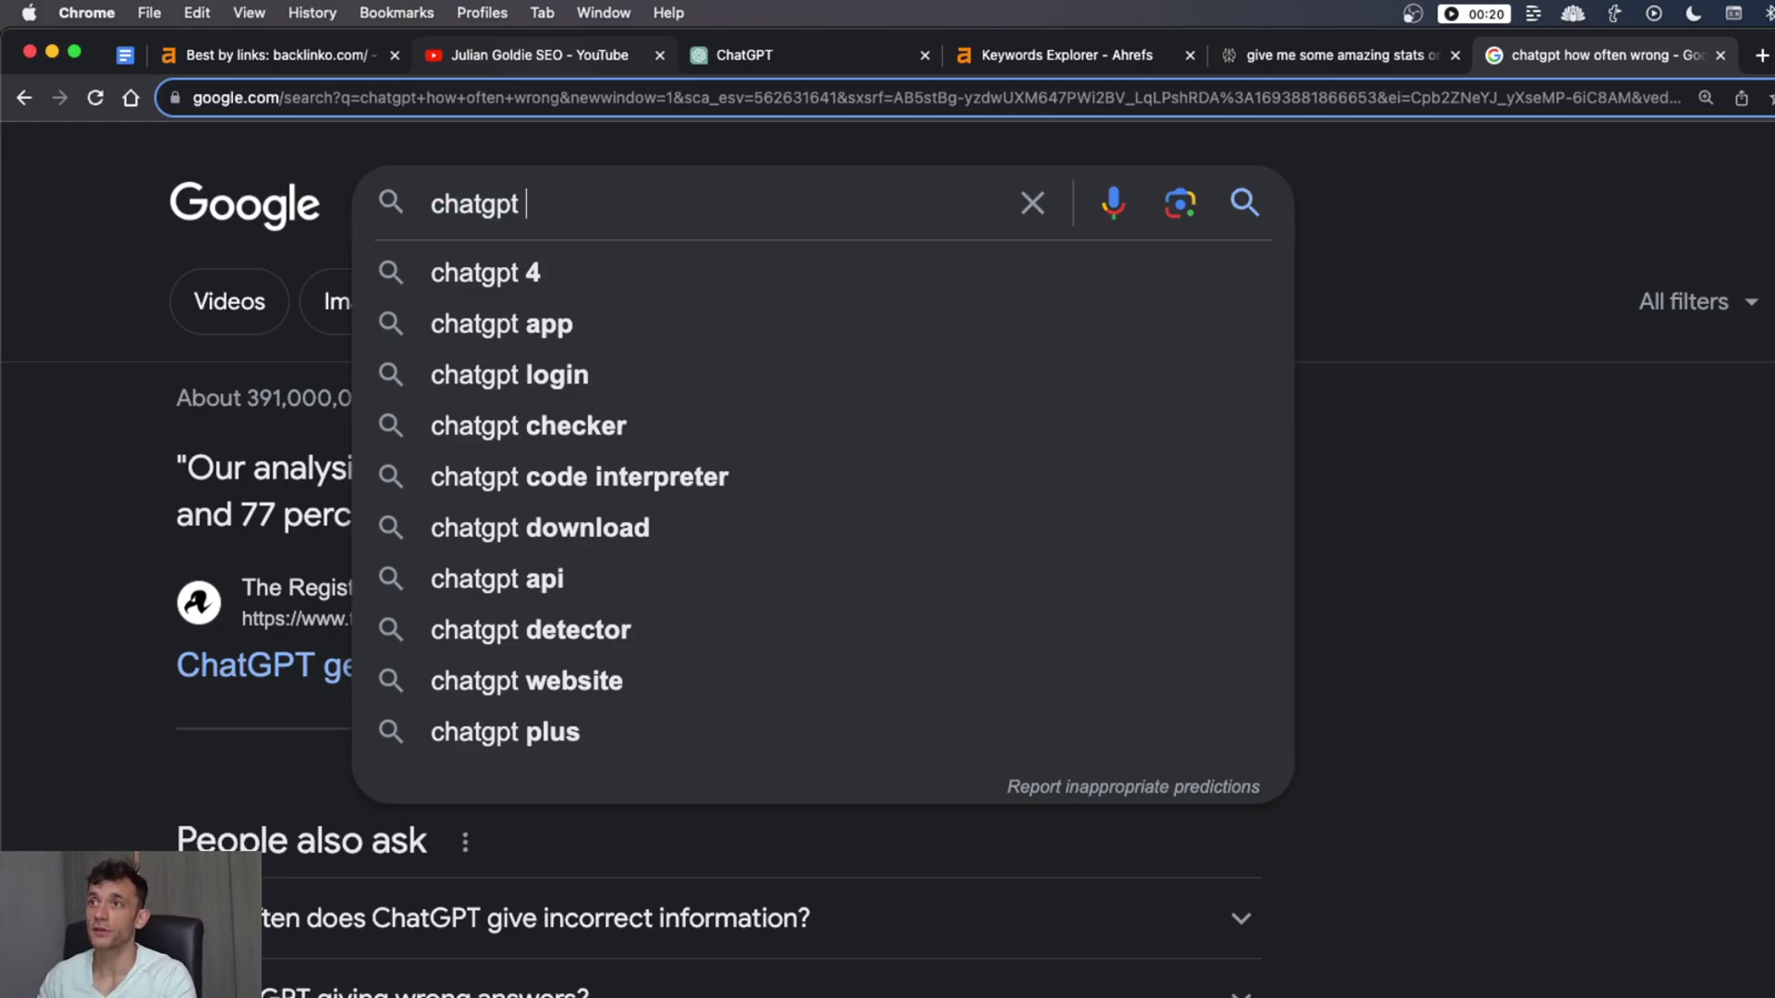
text(stat)
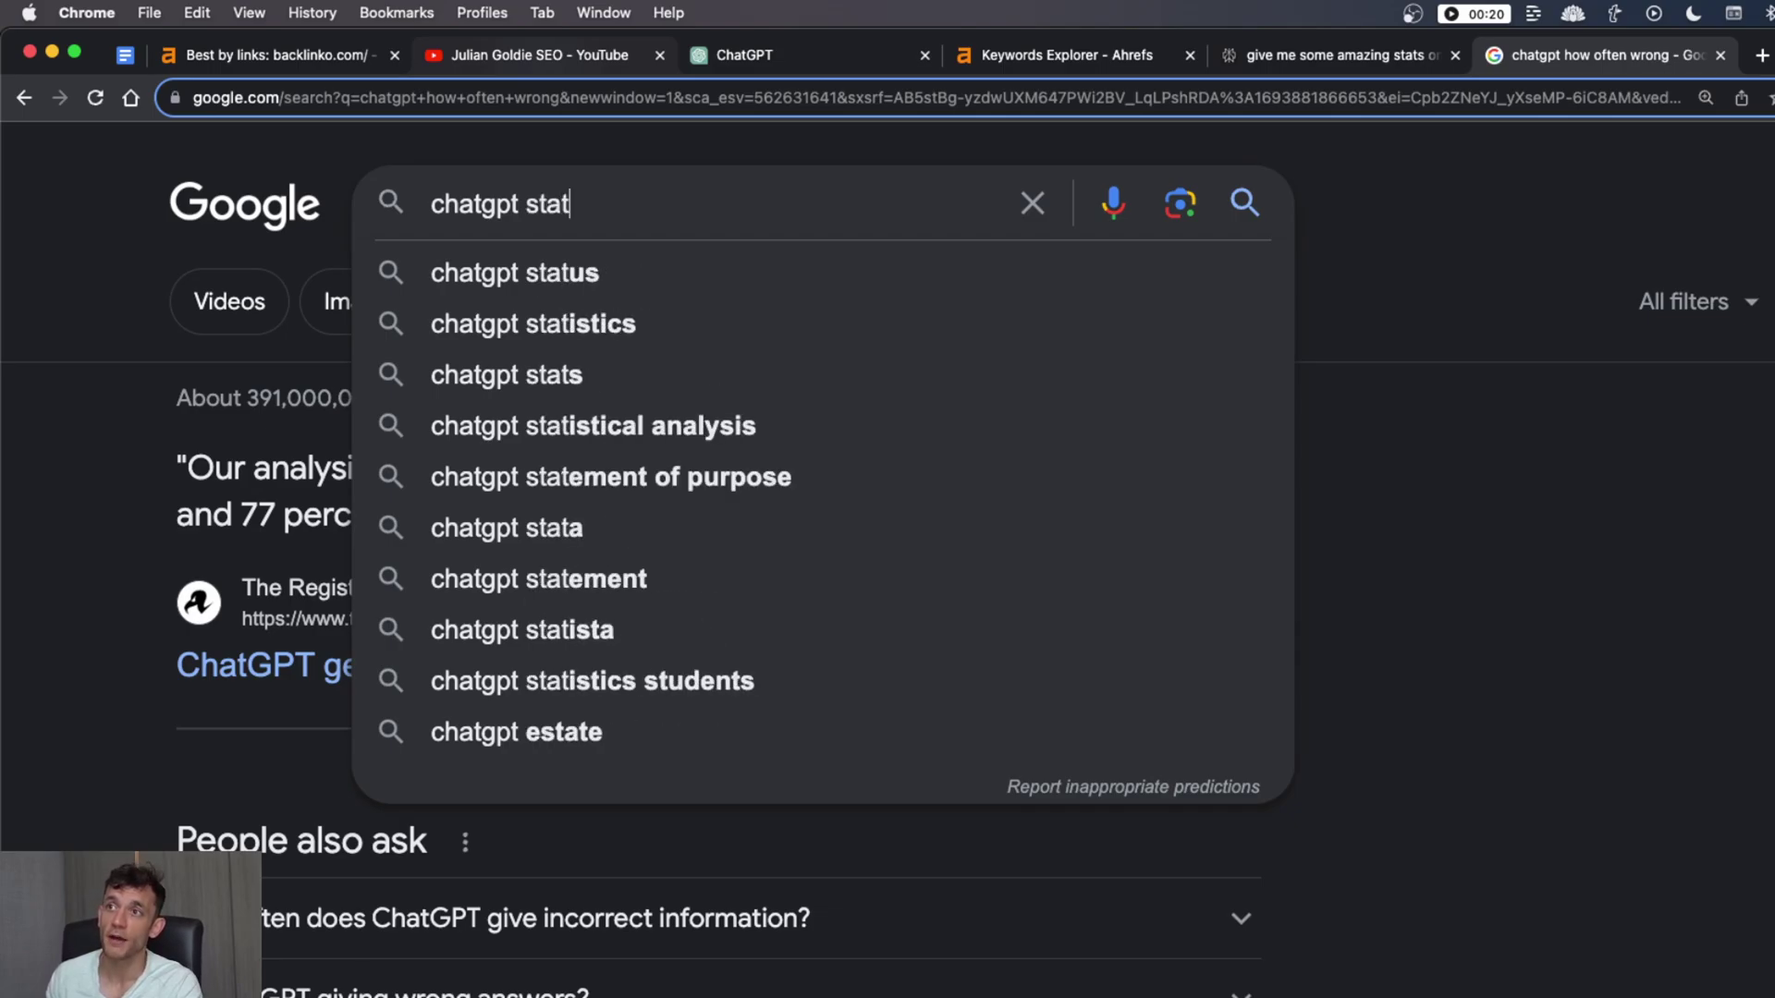
text(i)
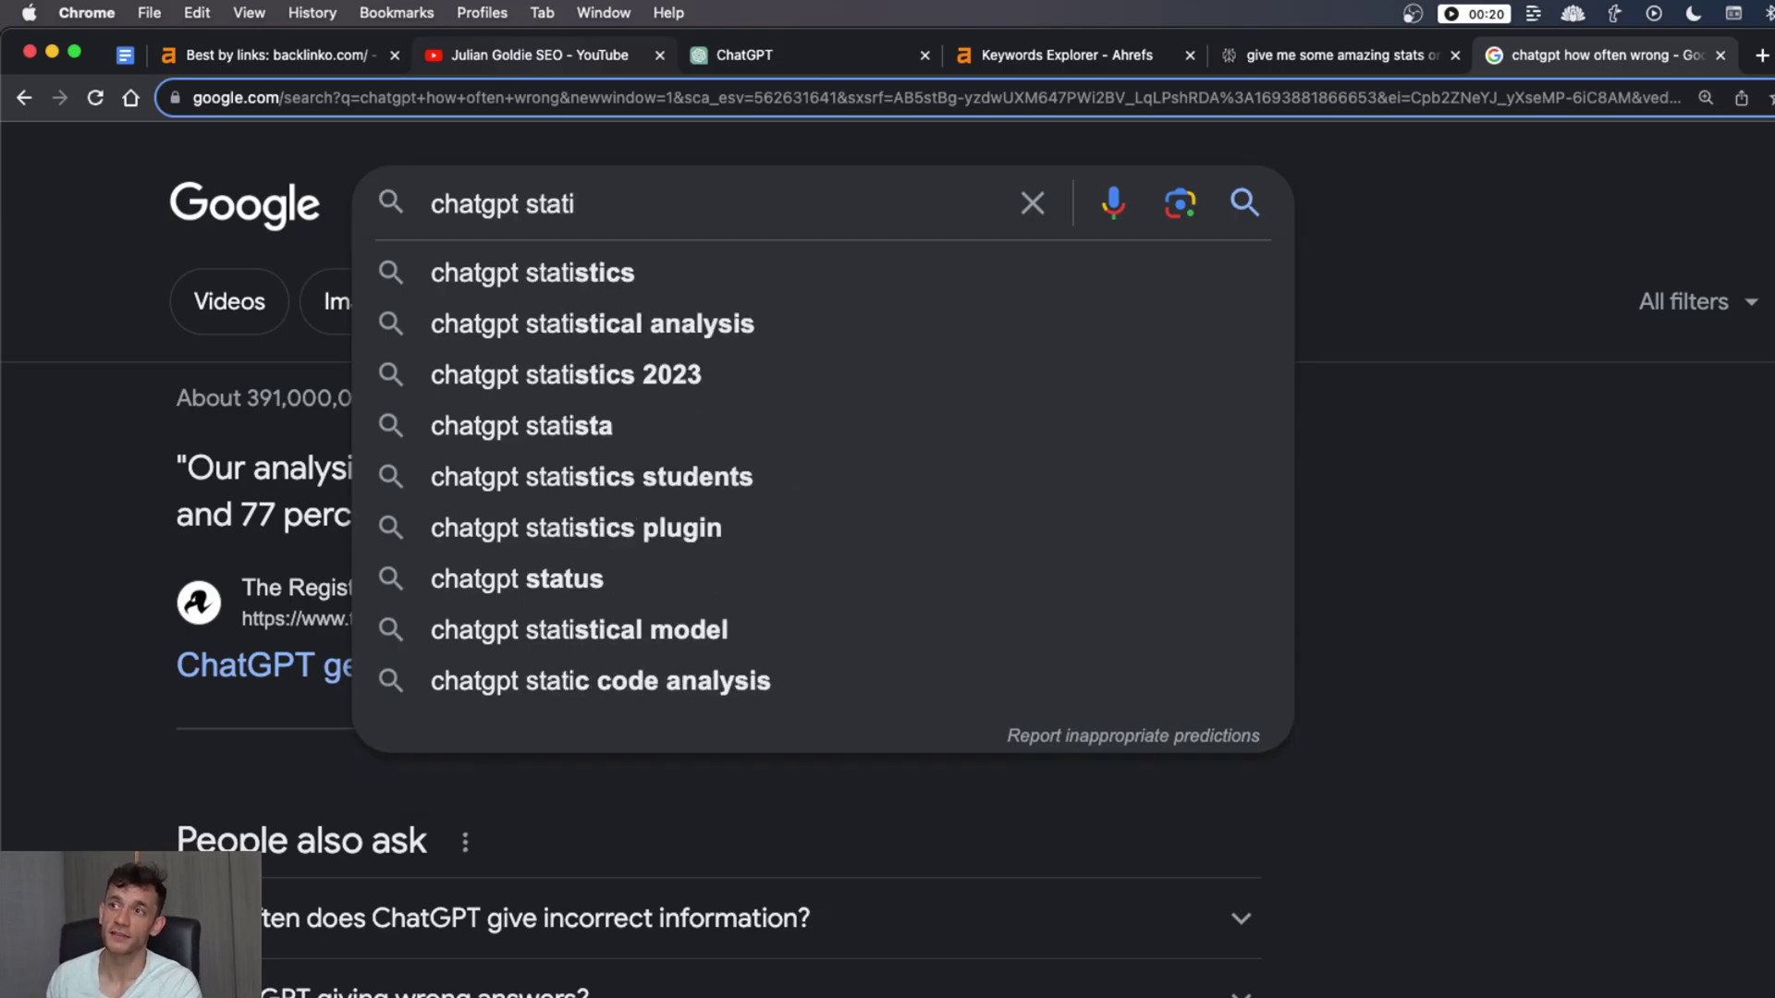
key(Down)
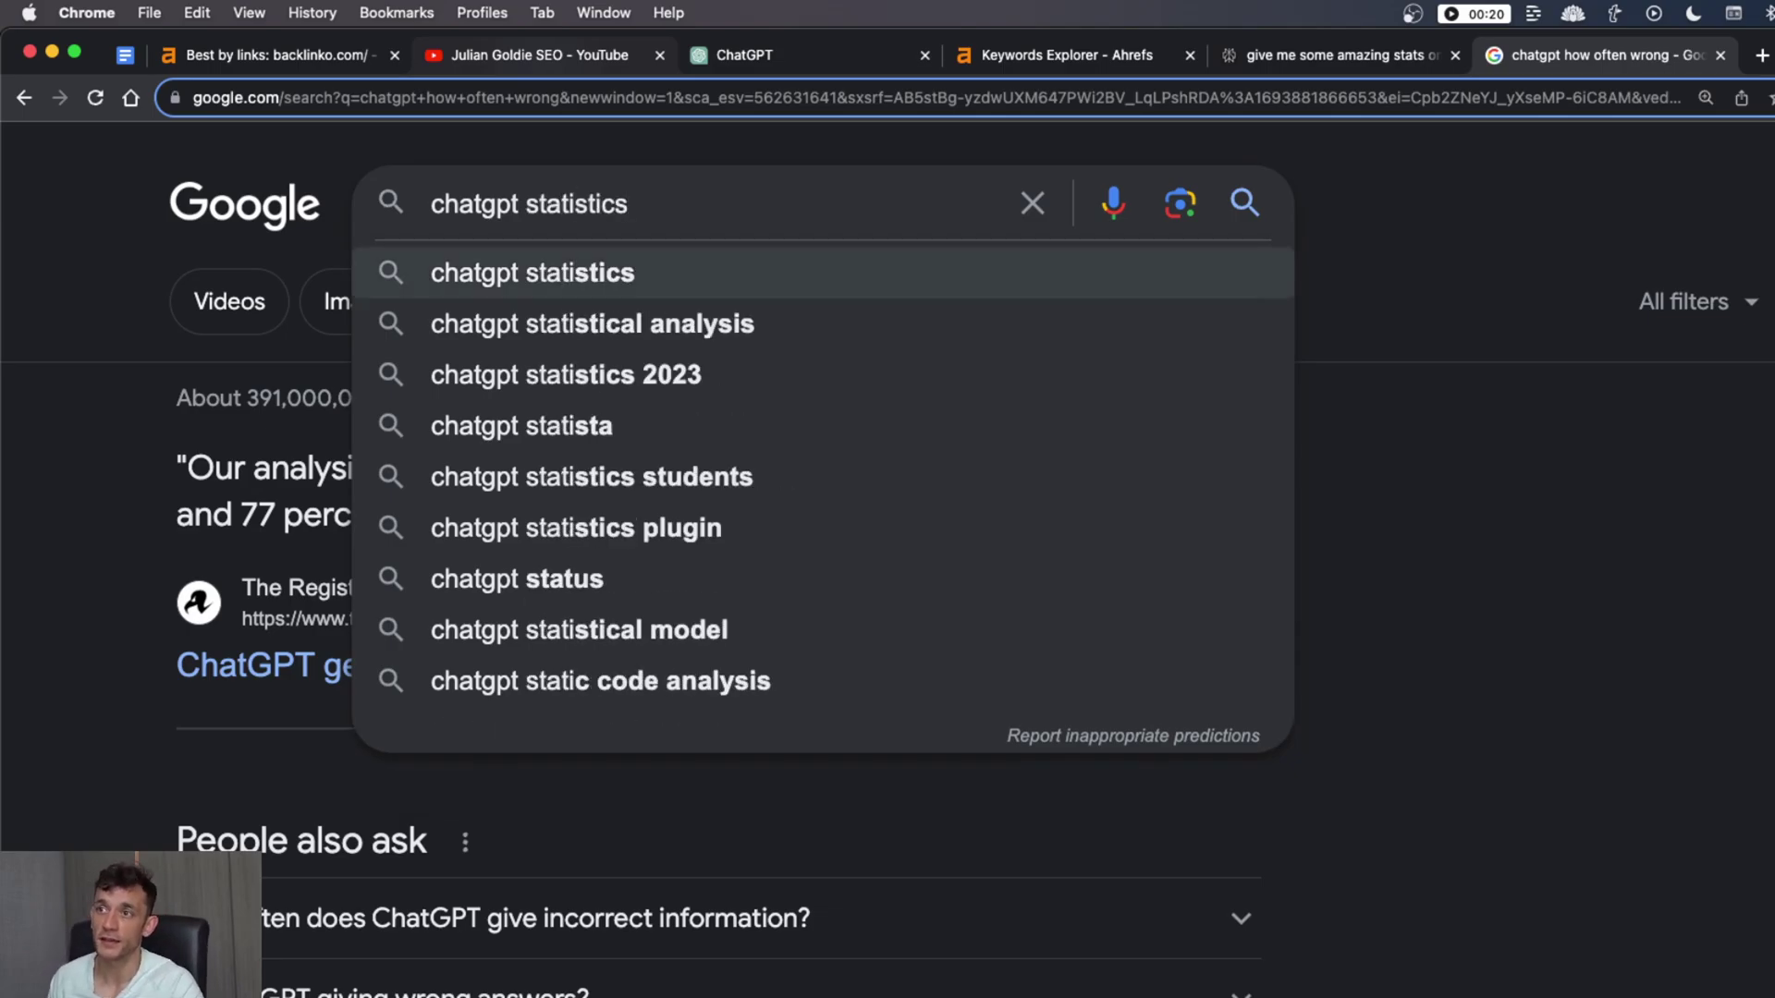
key(Down)
key(Down)
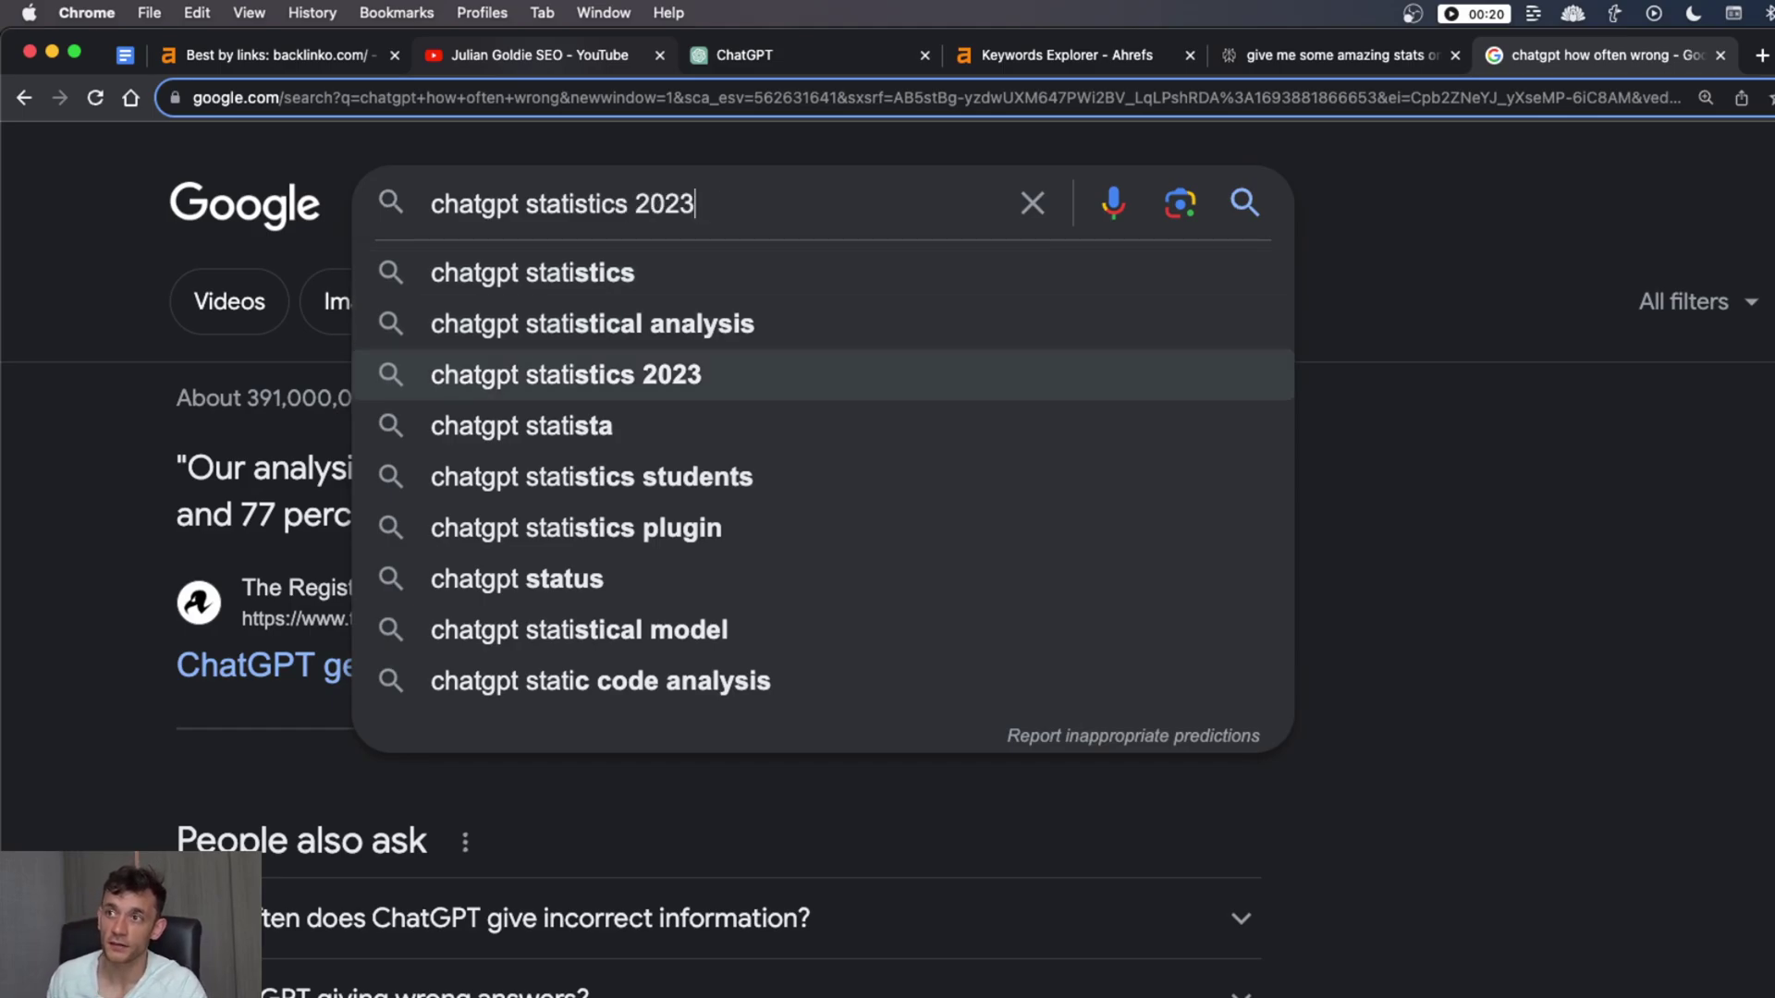
key(Down)
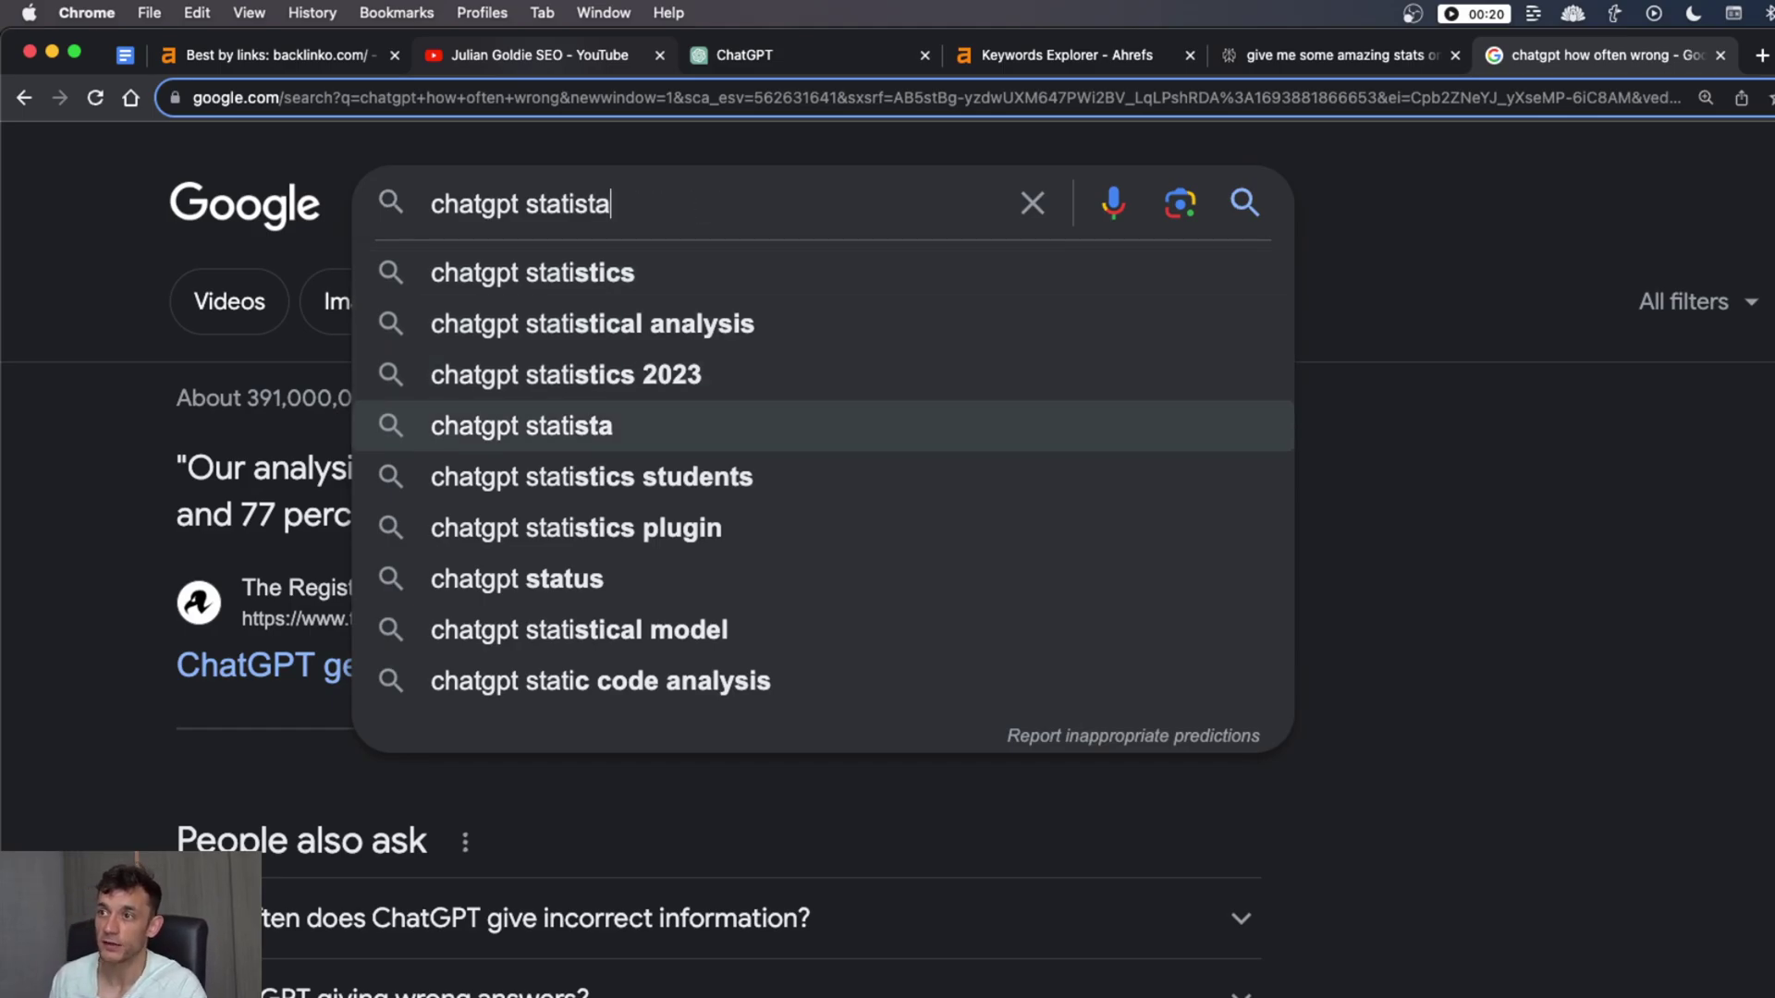
key(Down)
Change the query to 'chatgpt facts', browse its suggestions, then close the Google tab
key(alt+BackSpace)
key(alt+BackSpace)
text(facts)
key(Down)
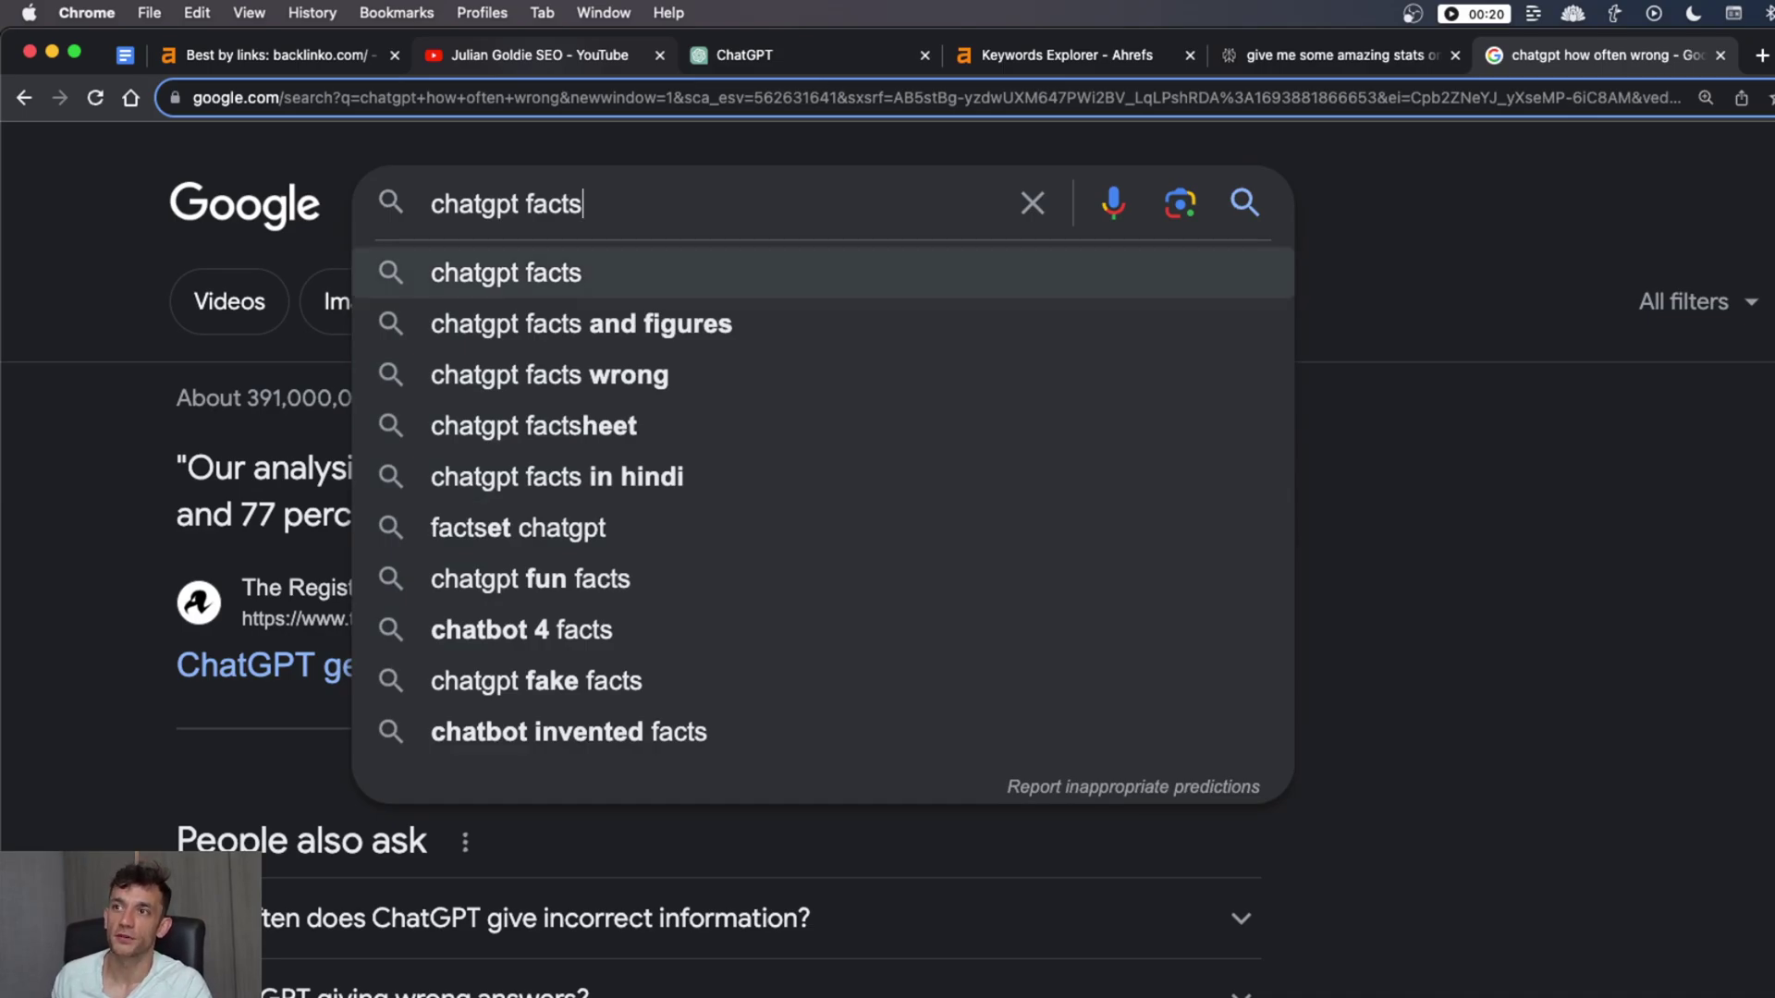
key(Down)
key(Down)
key(Down)
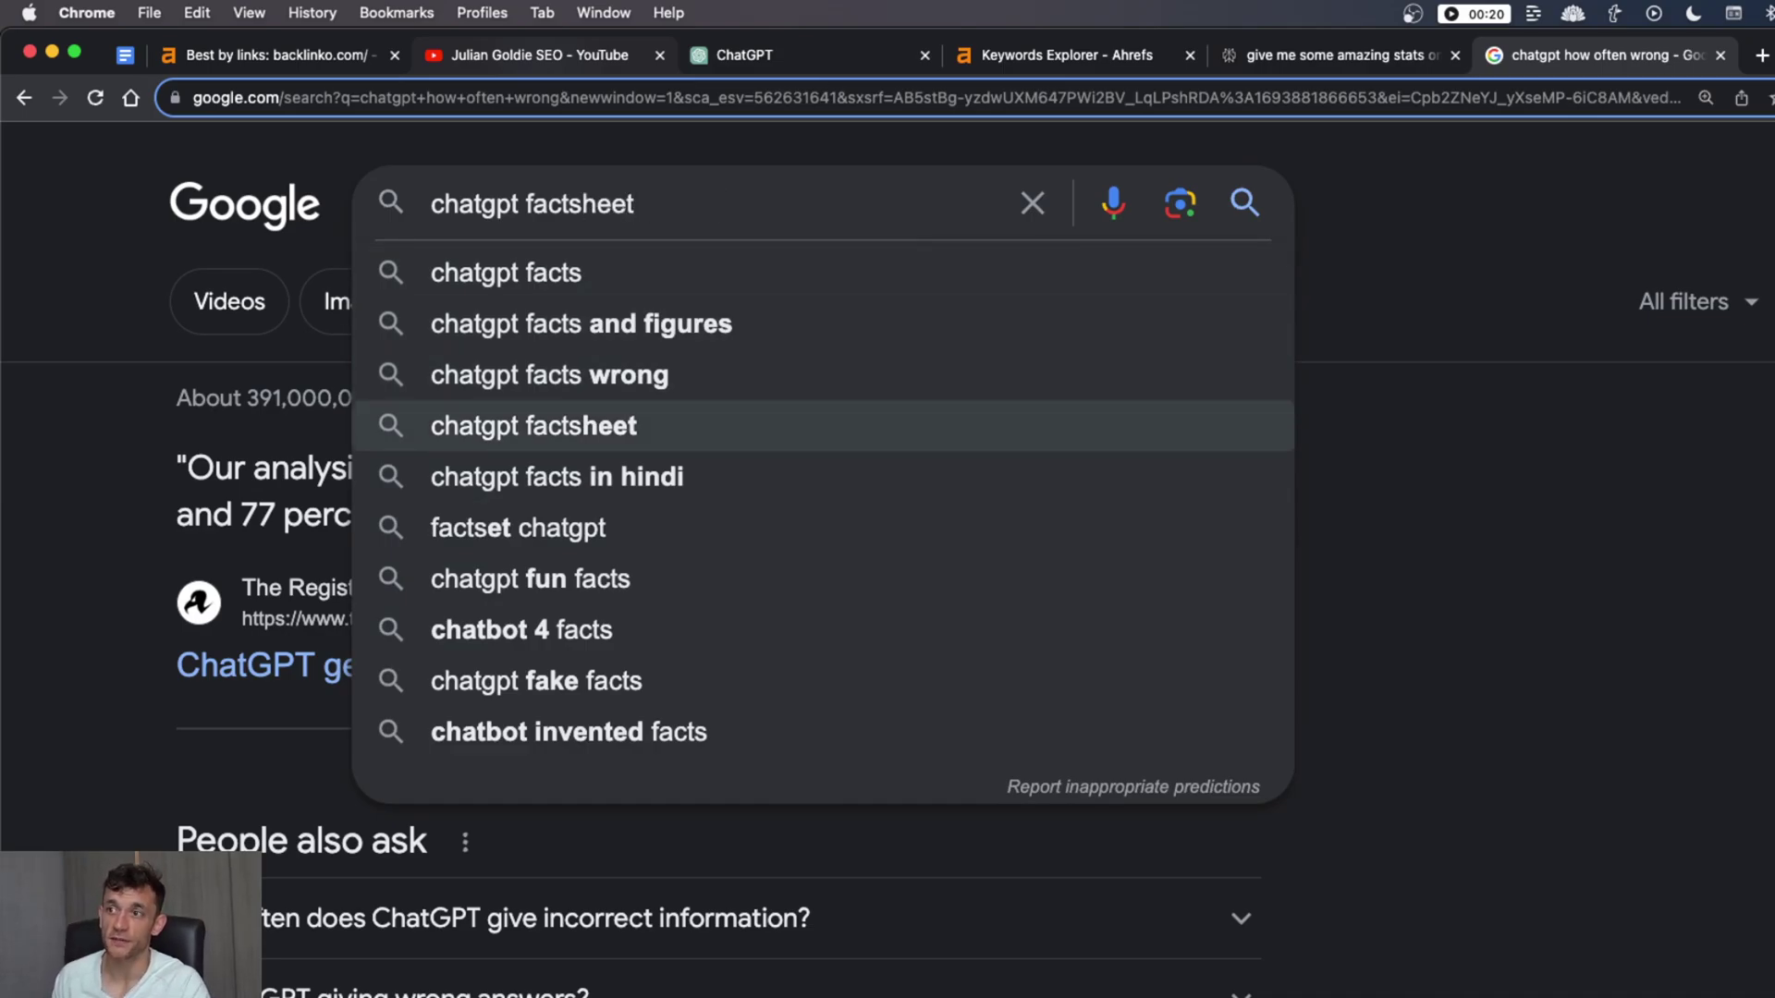
key(Down)
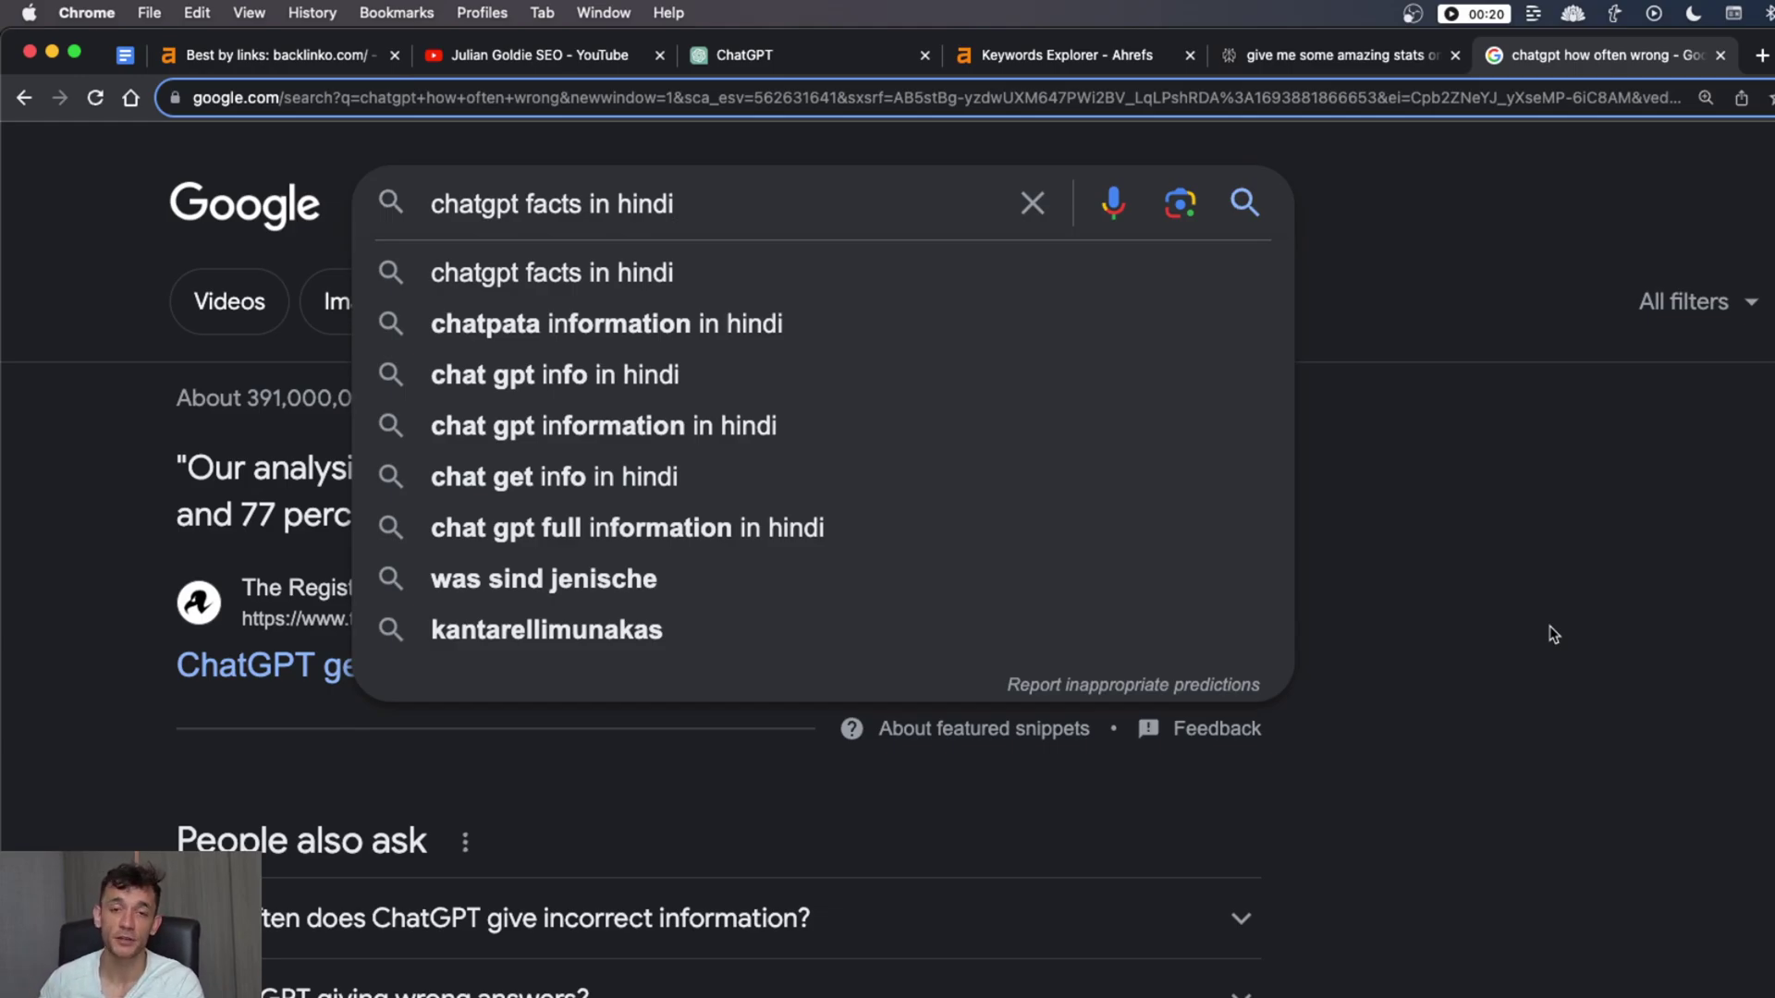
click(1588, 638)
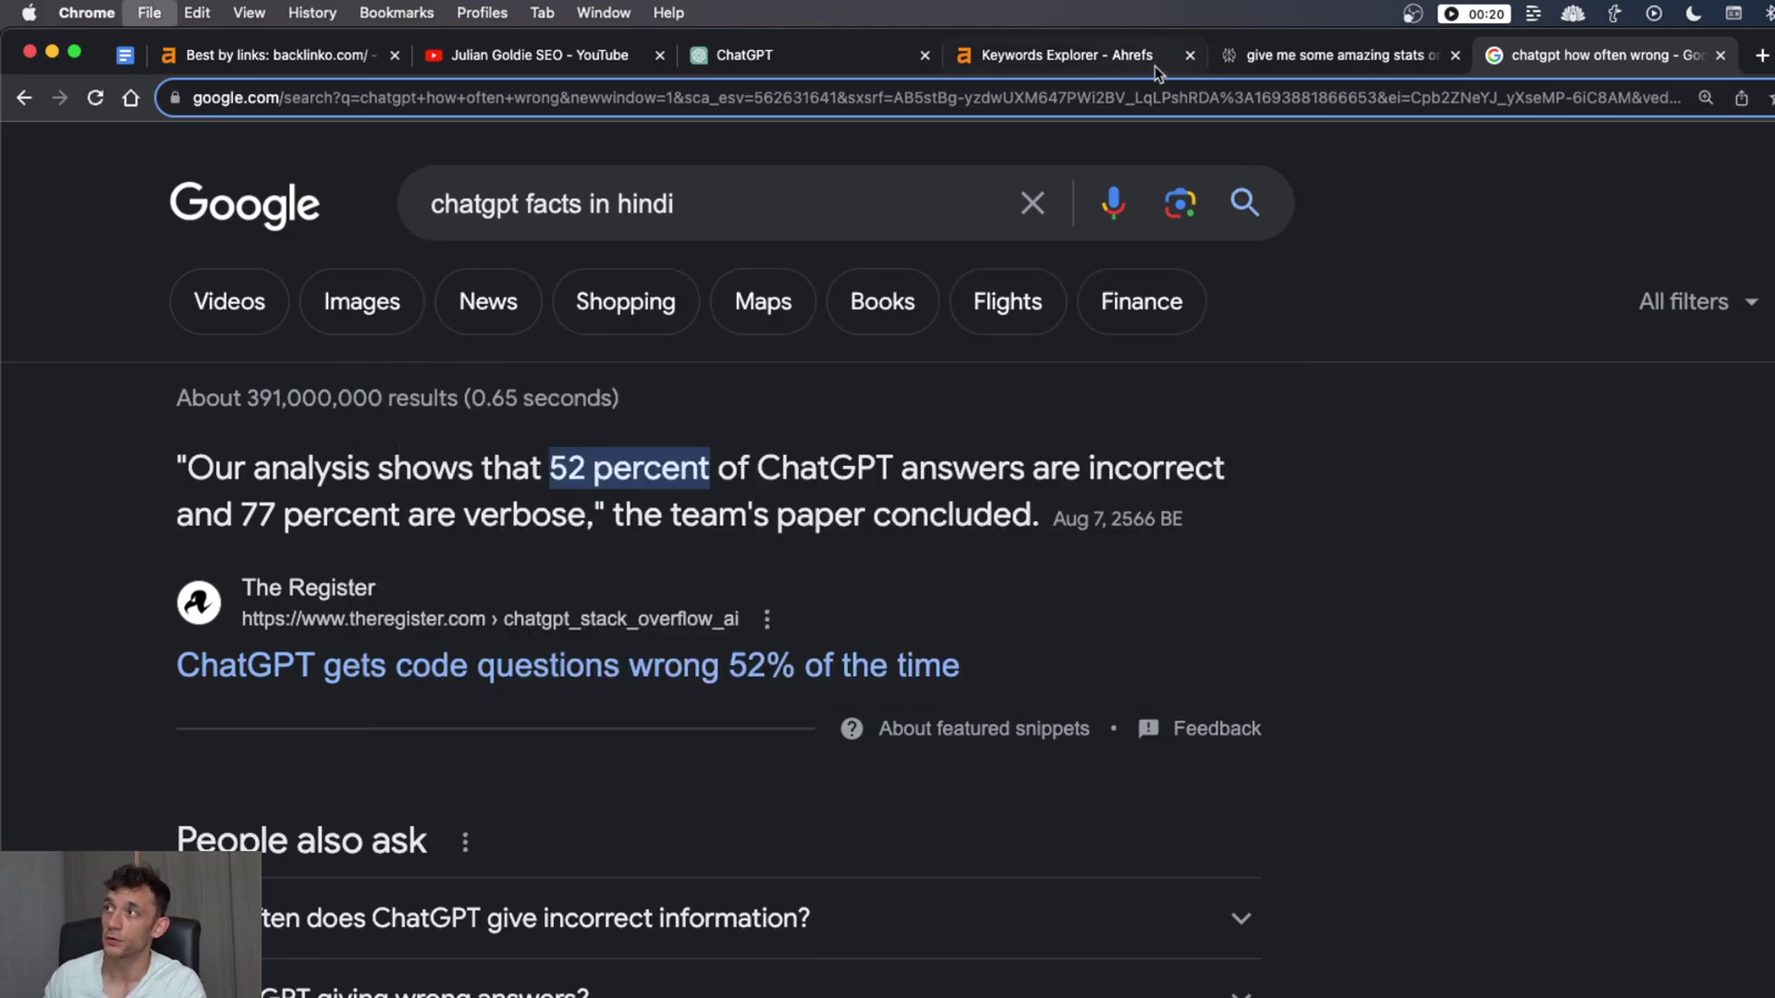
key(super+w)
scroll(1313, 647, down, 5)
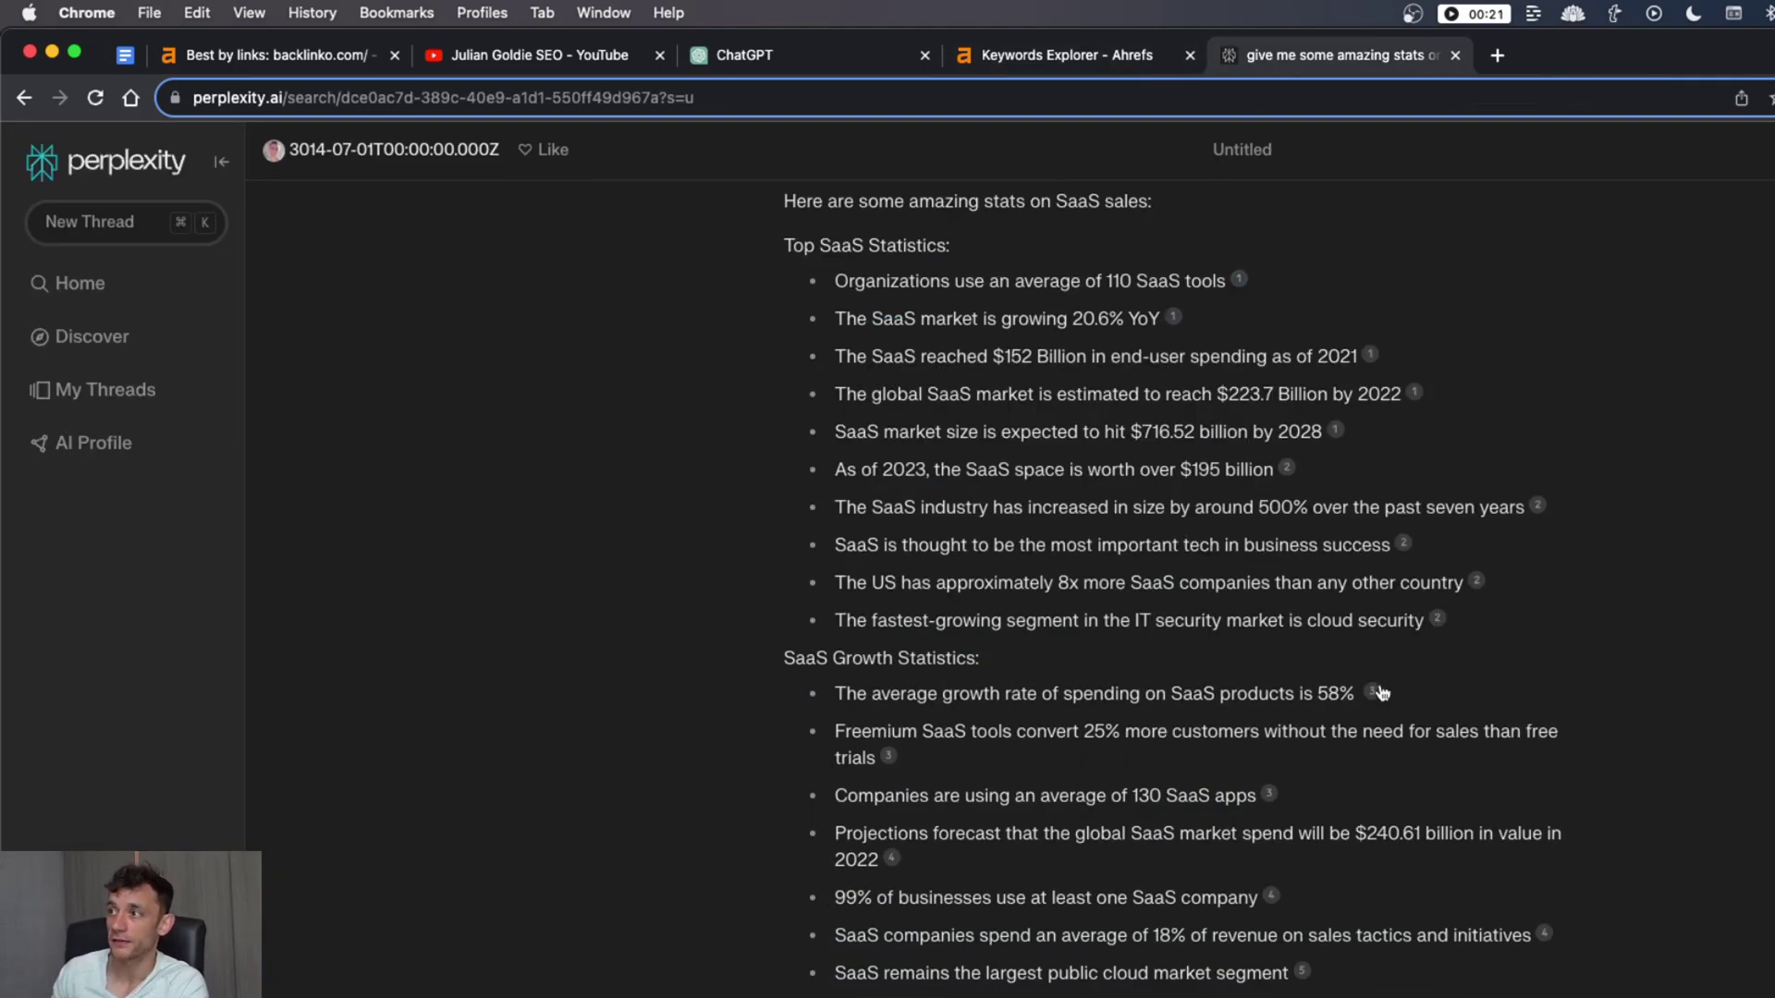
Select the Top SaaS Statistics bullets in Perplexity's answer, from the heading through the US bullet
scroll(1588, 695, down, 9)
scroll(832, 619, up, 5)
scroll(868, 588, up, 5)
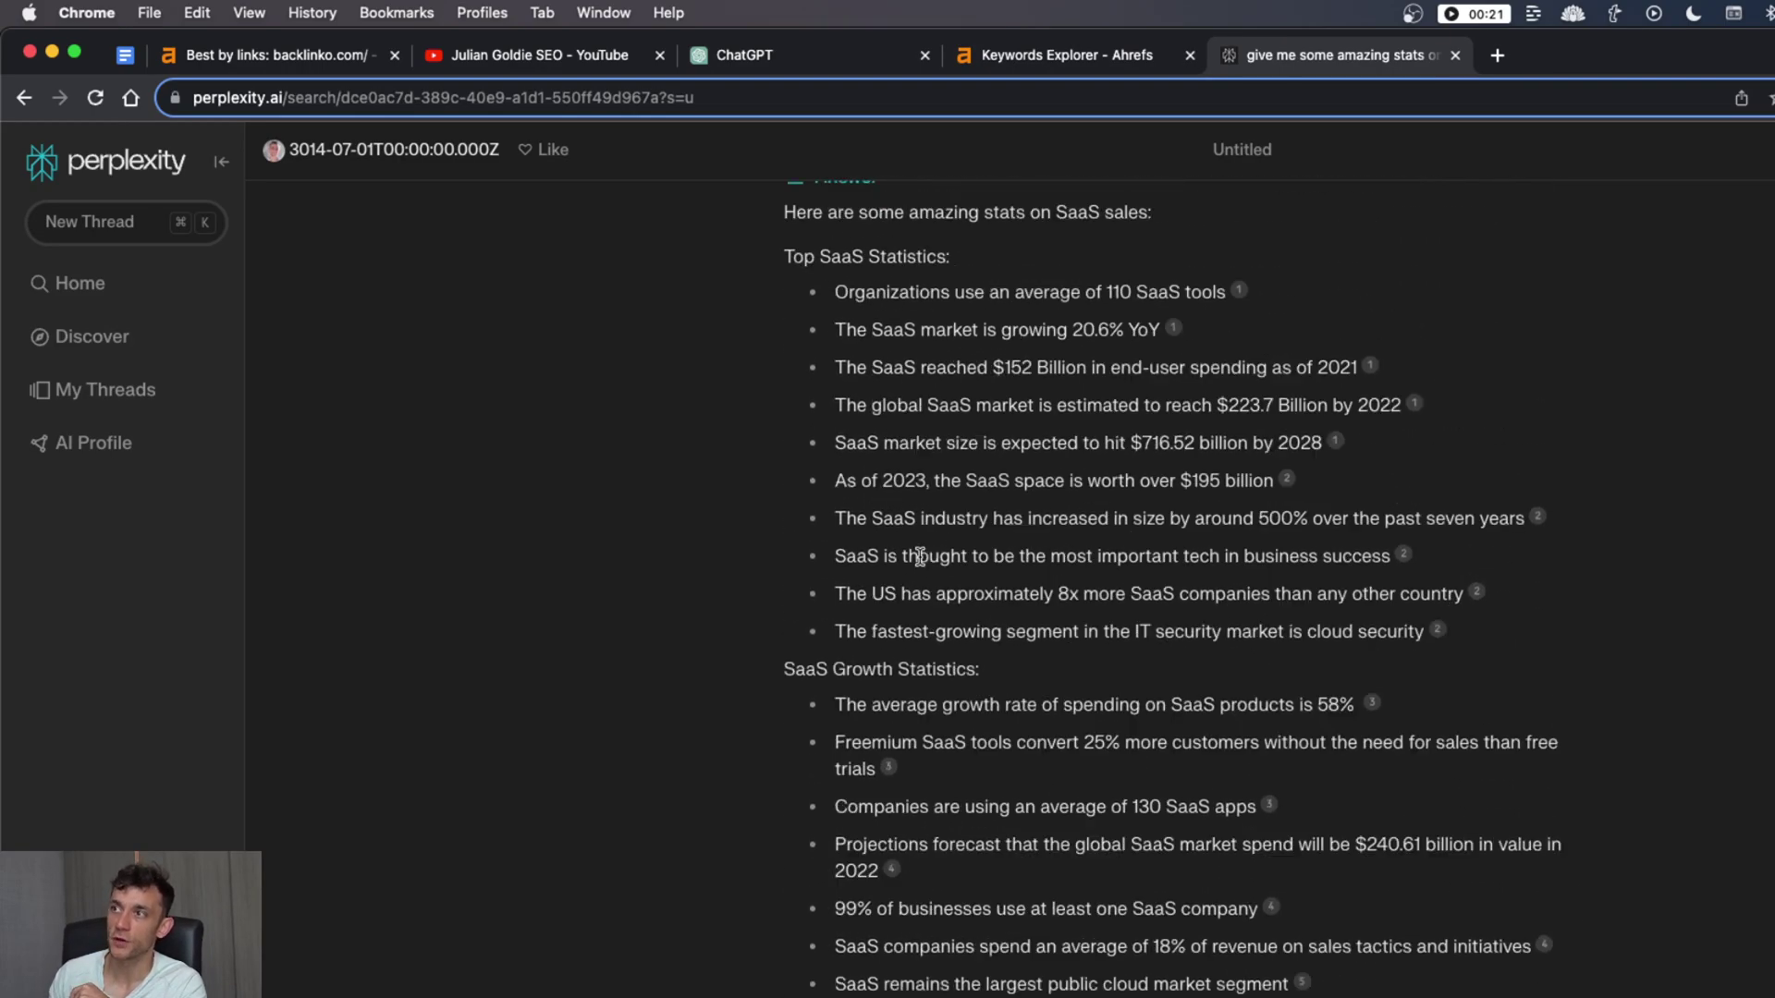
drag(809, 306, 1726, 477)
click(1752, 777)
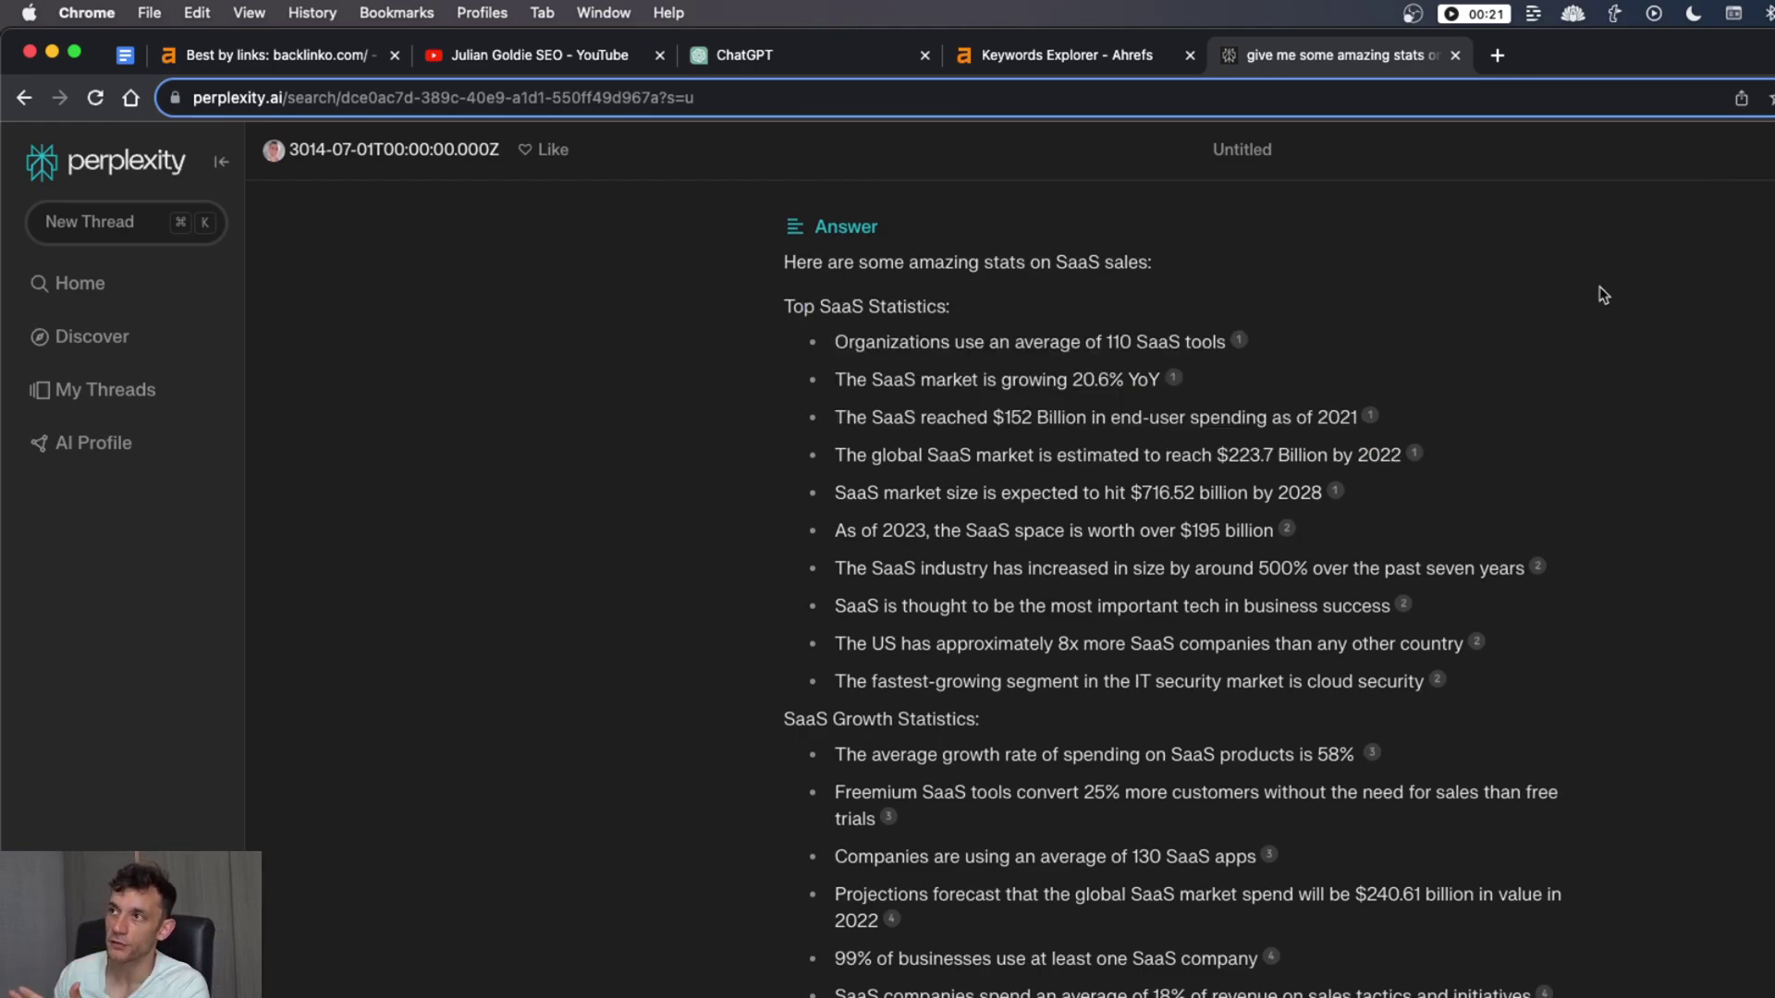
drag(791, 298, 1479, 668)
click(1266, 610)
drag(800, 344, 1232, 646)
click(1232, 646)
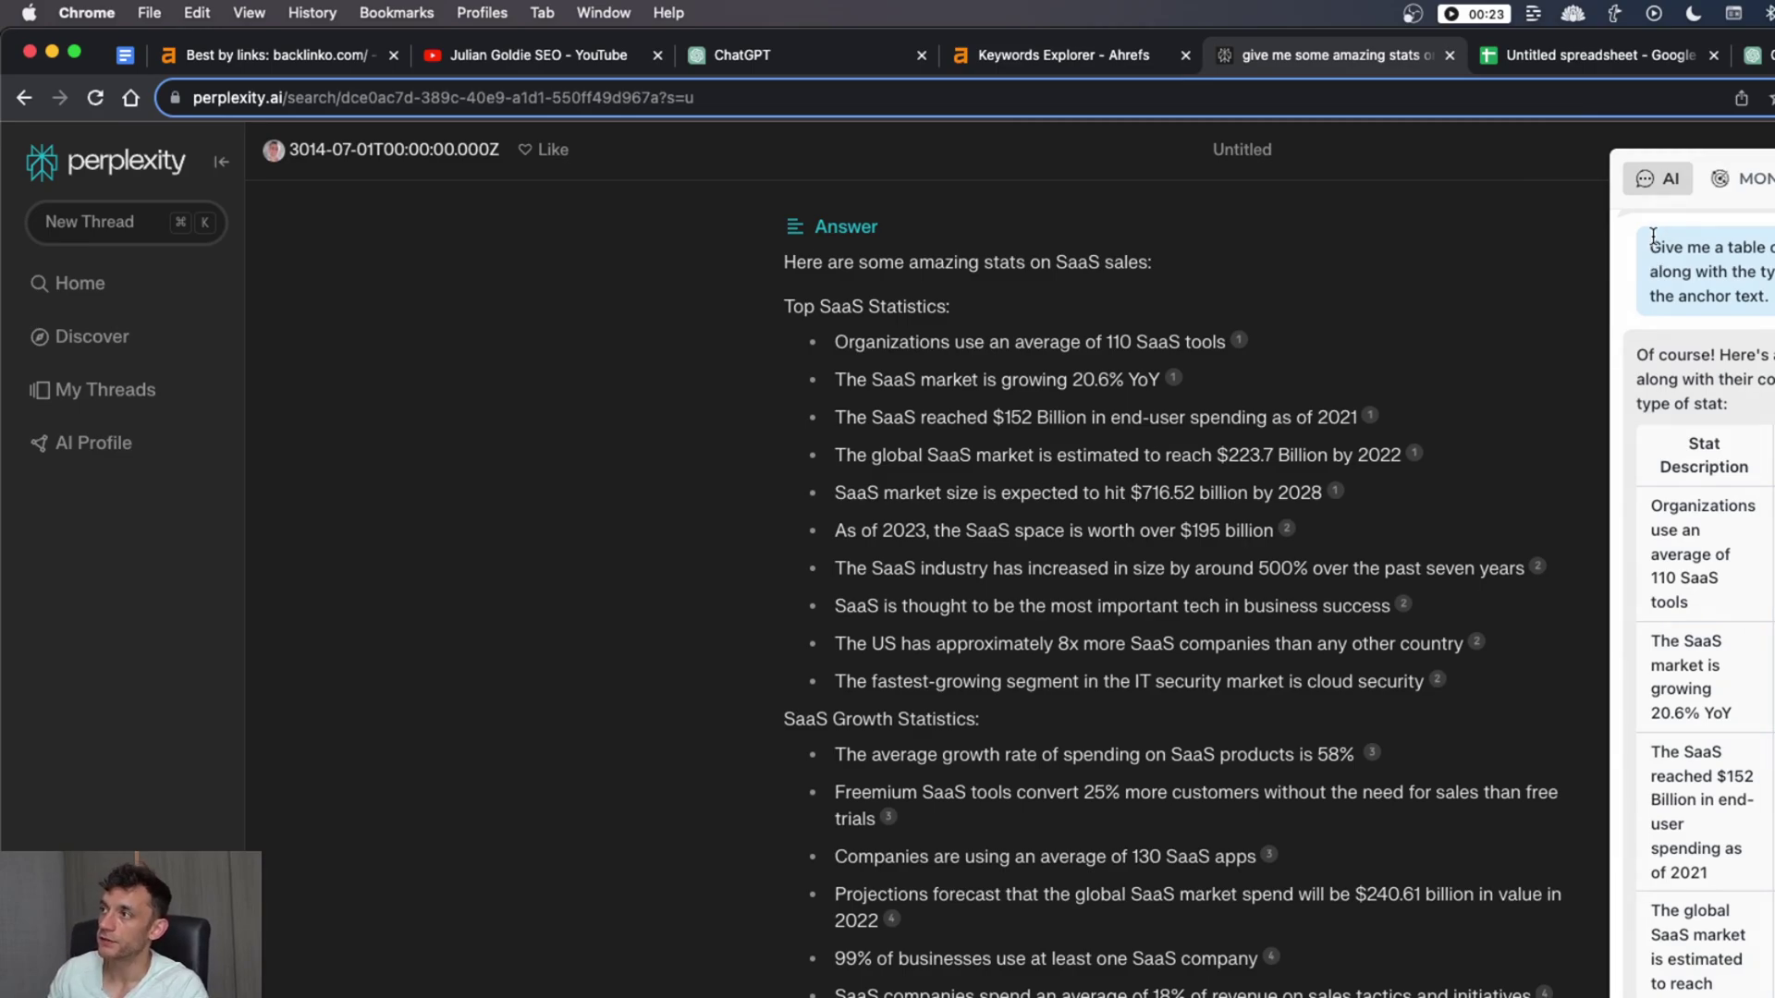
Check HarperAI's Stat and Description table of SaaS stats with source URLs down to its final rows
drag(1651, 239, 1770, 298)
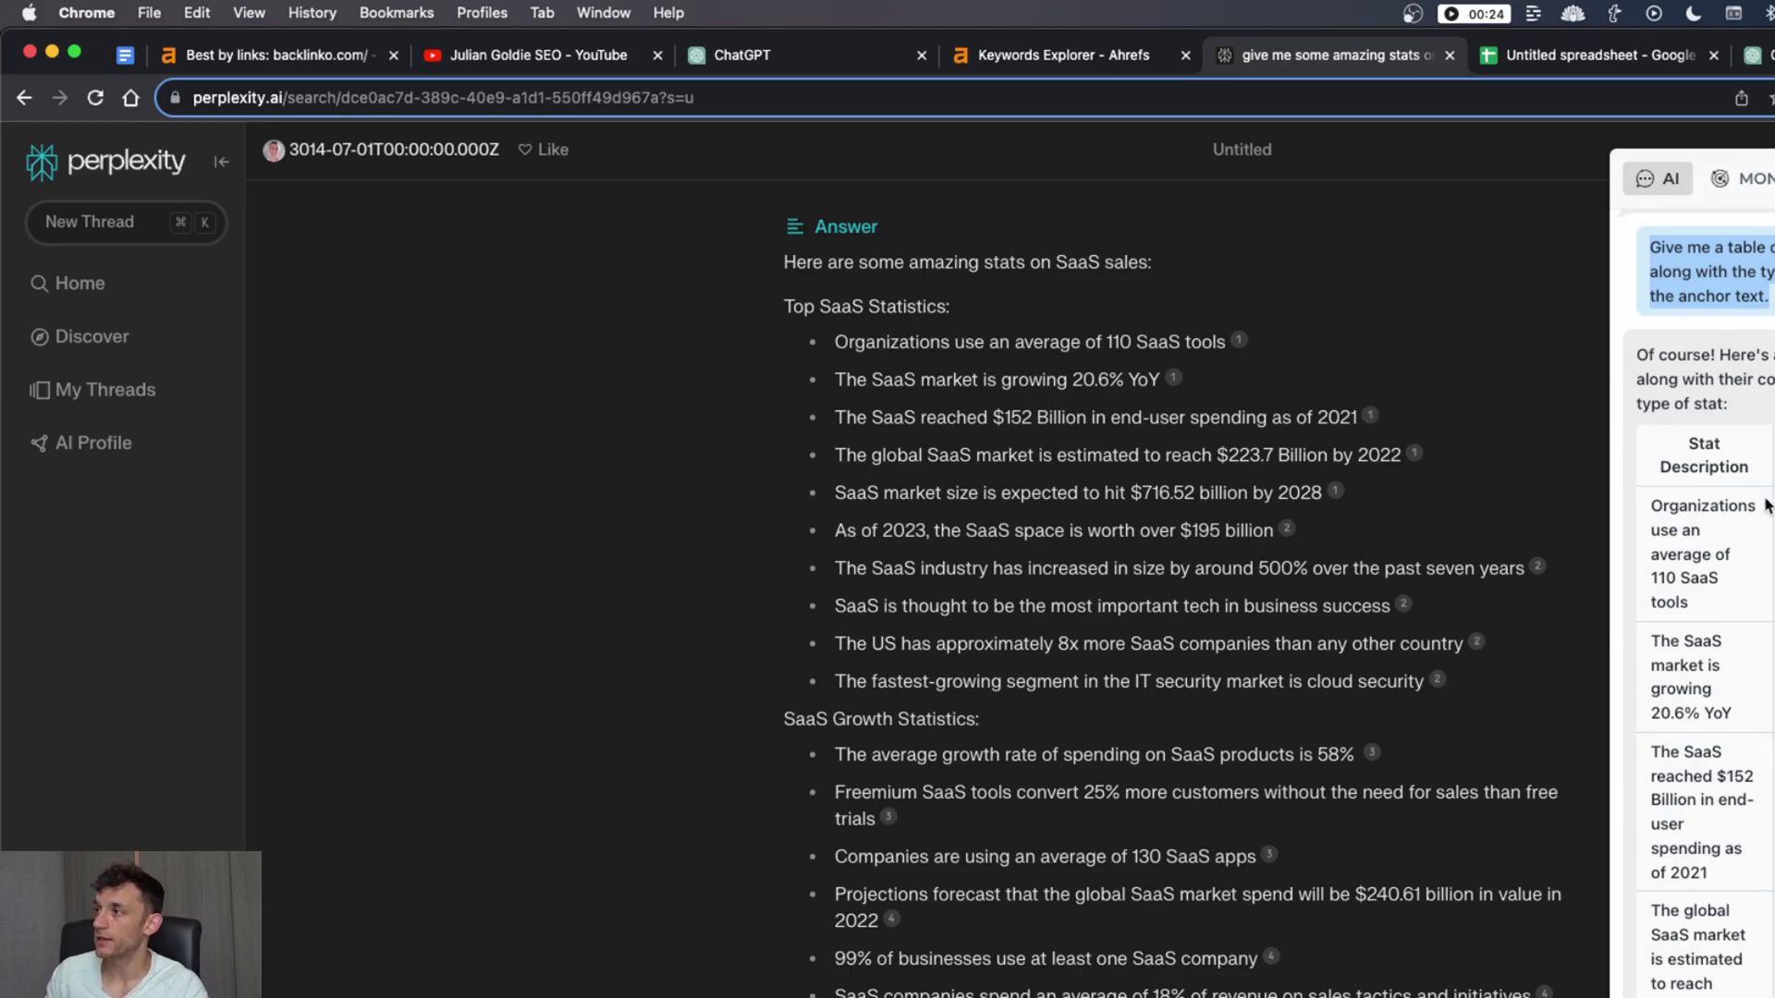
double_click(1703, 444)
click(1704, 444)
scroll(1703, 573, down, 15)
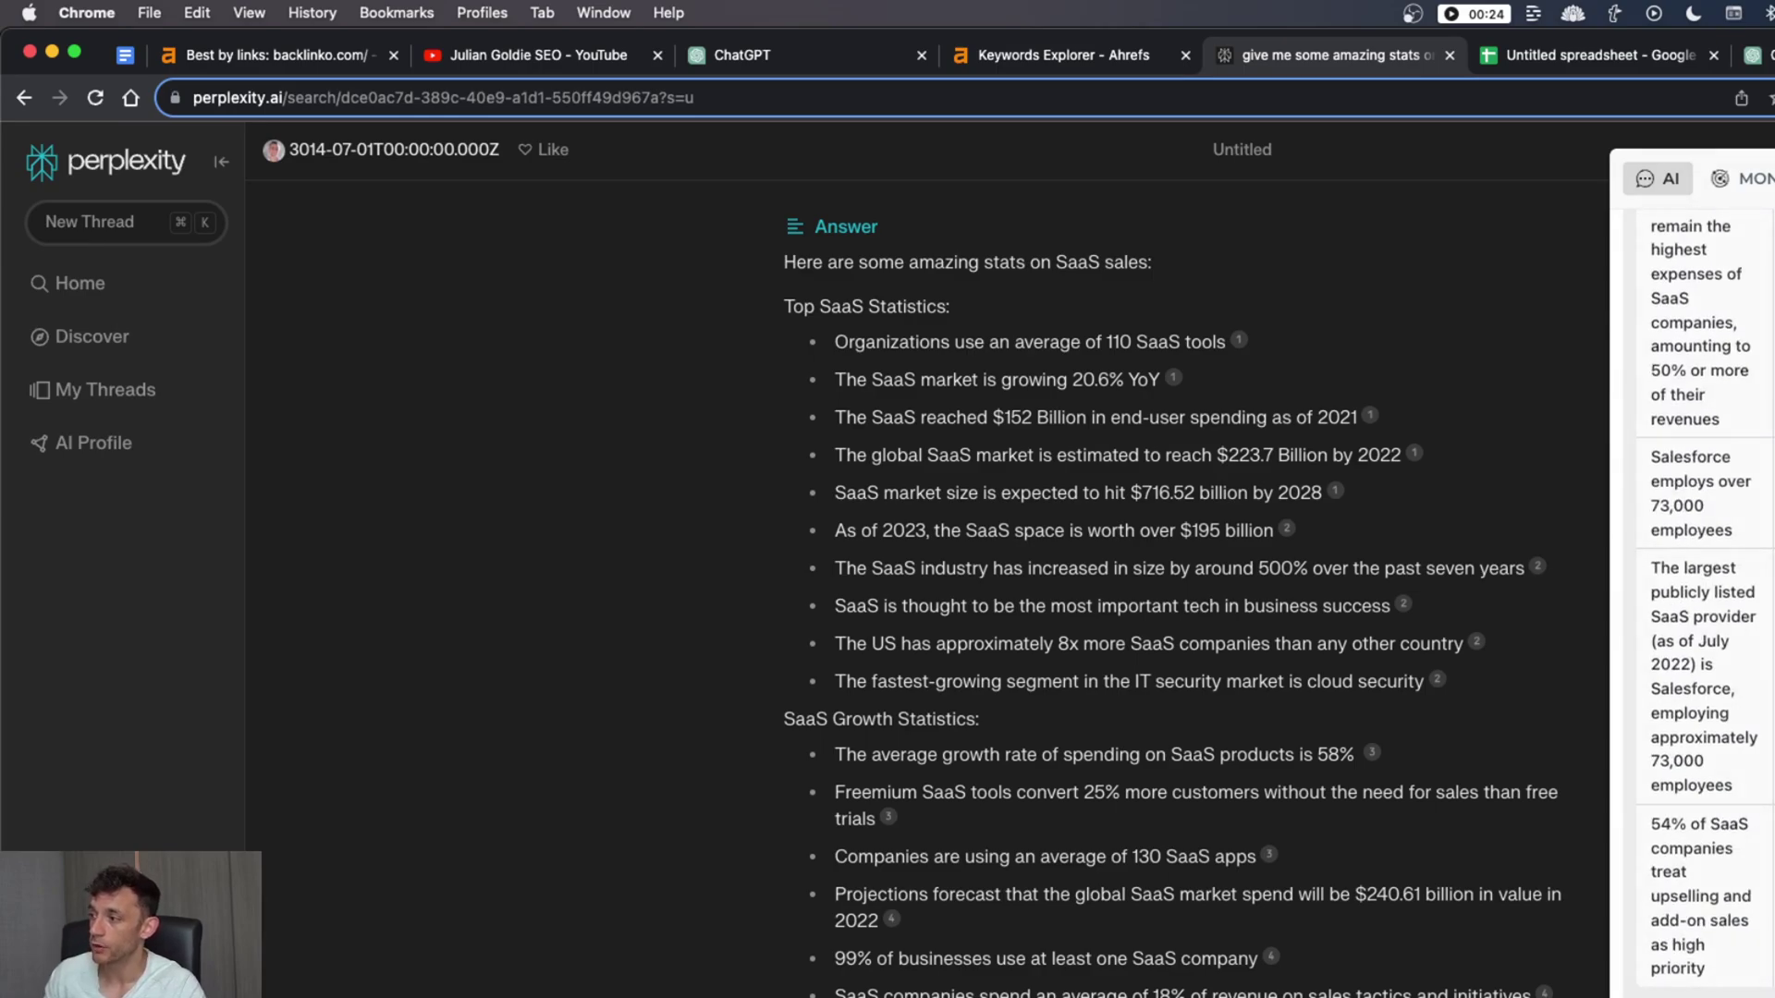
Paste the SaaS stats table into A1 of the Untitled spreadsheet and start its download
click(1493, 55)
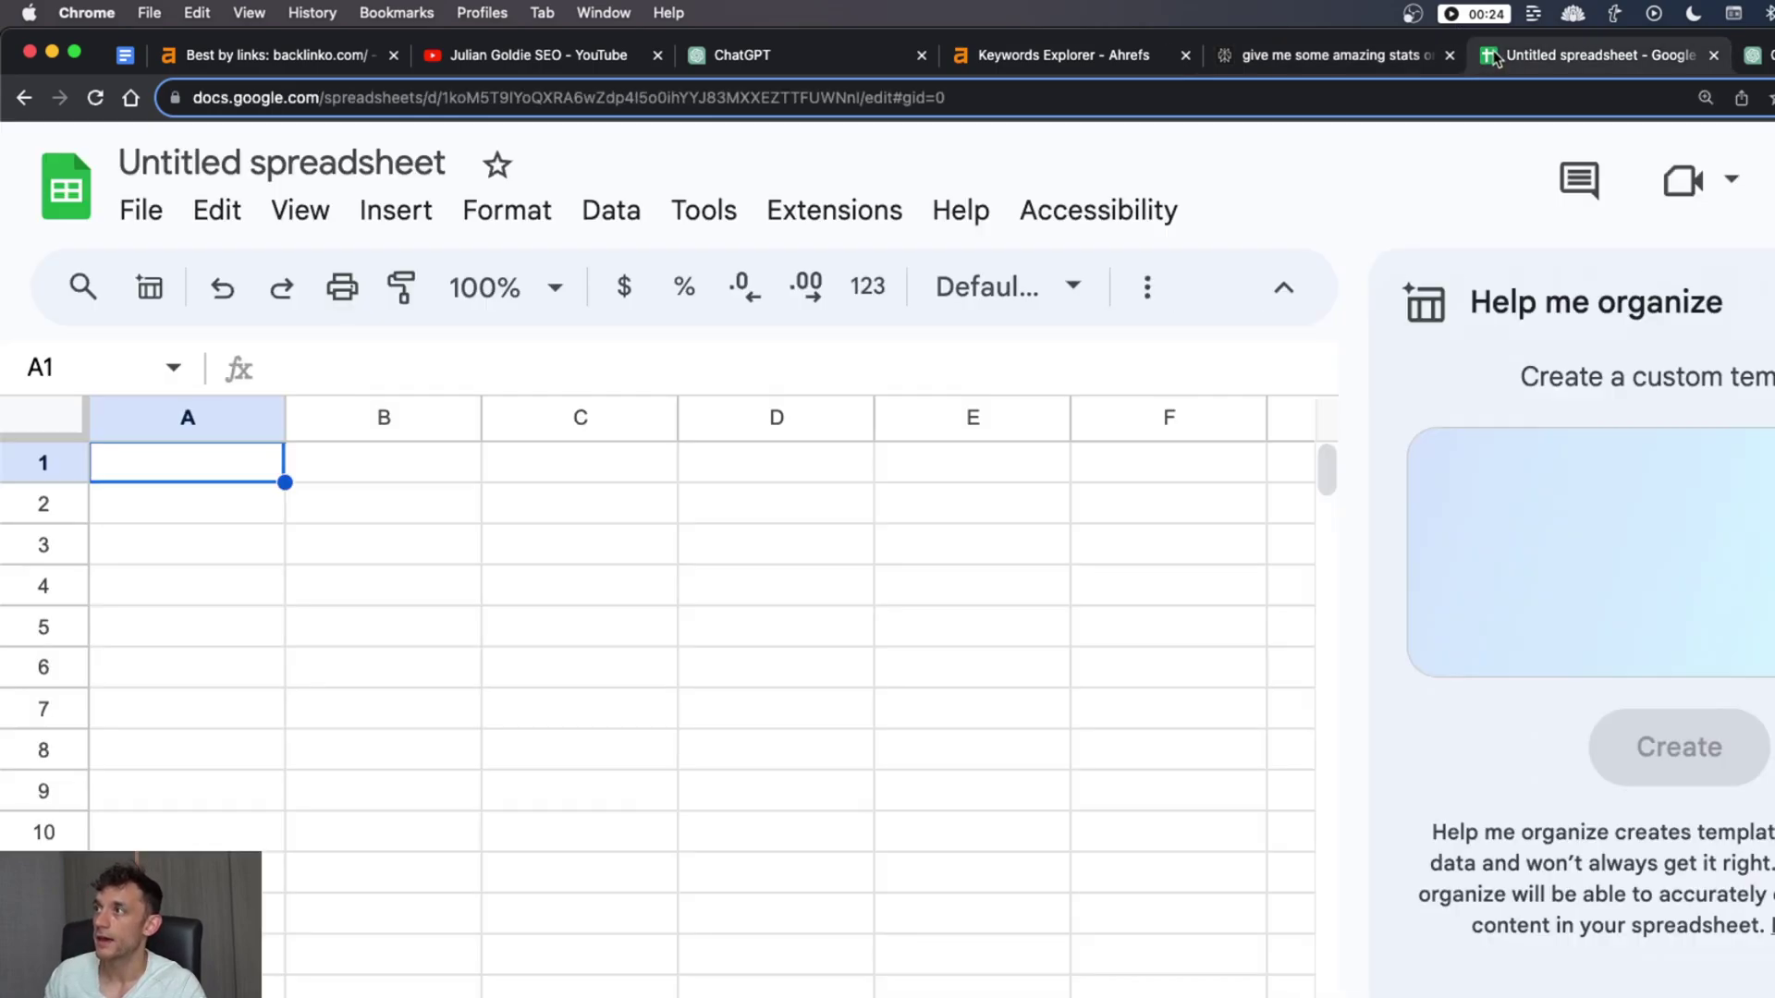
key(super+v)
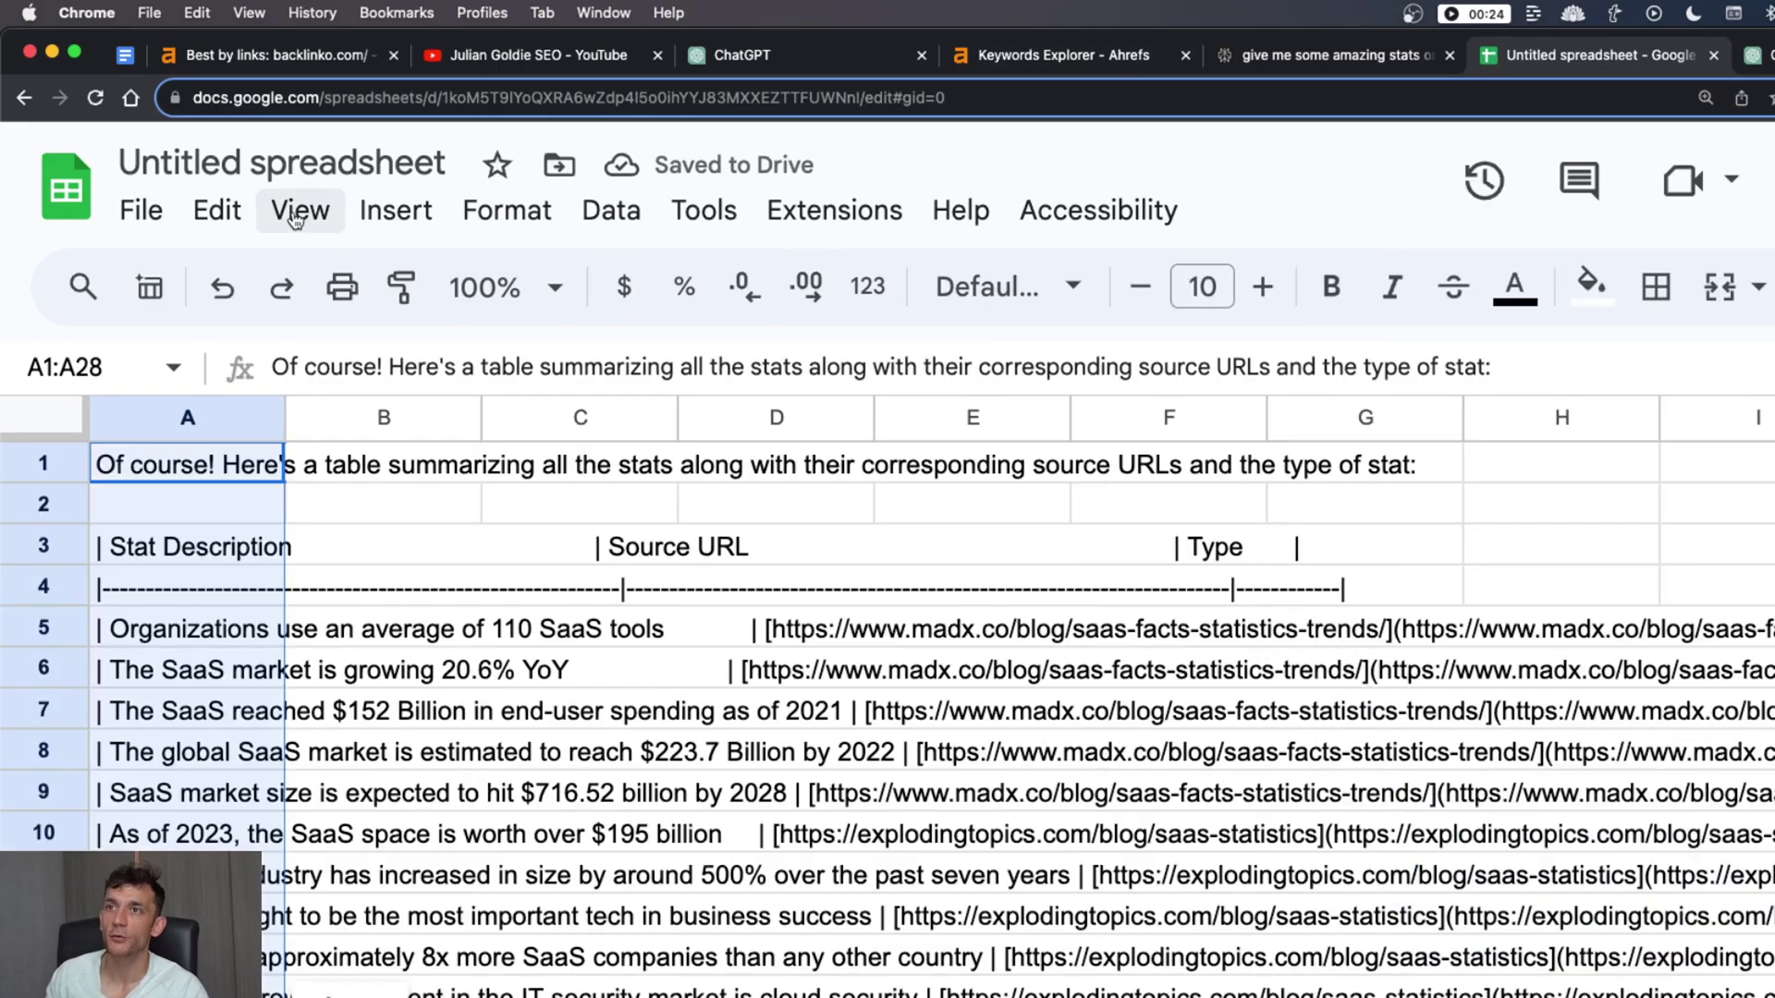
click(146, 209)
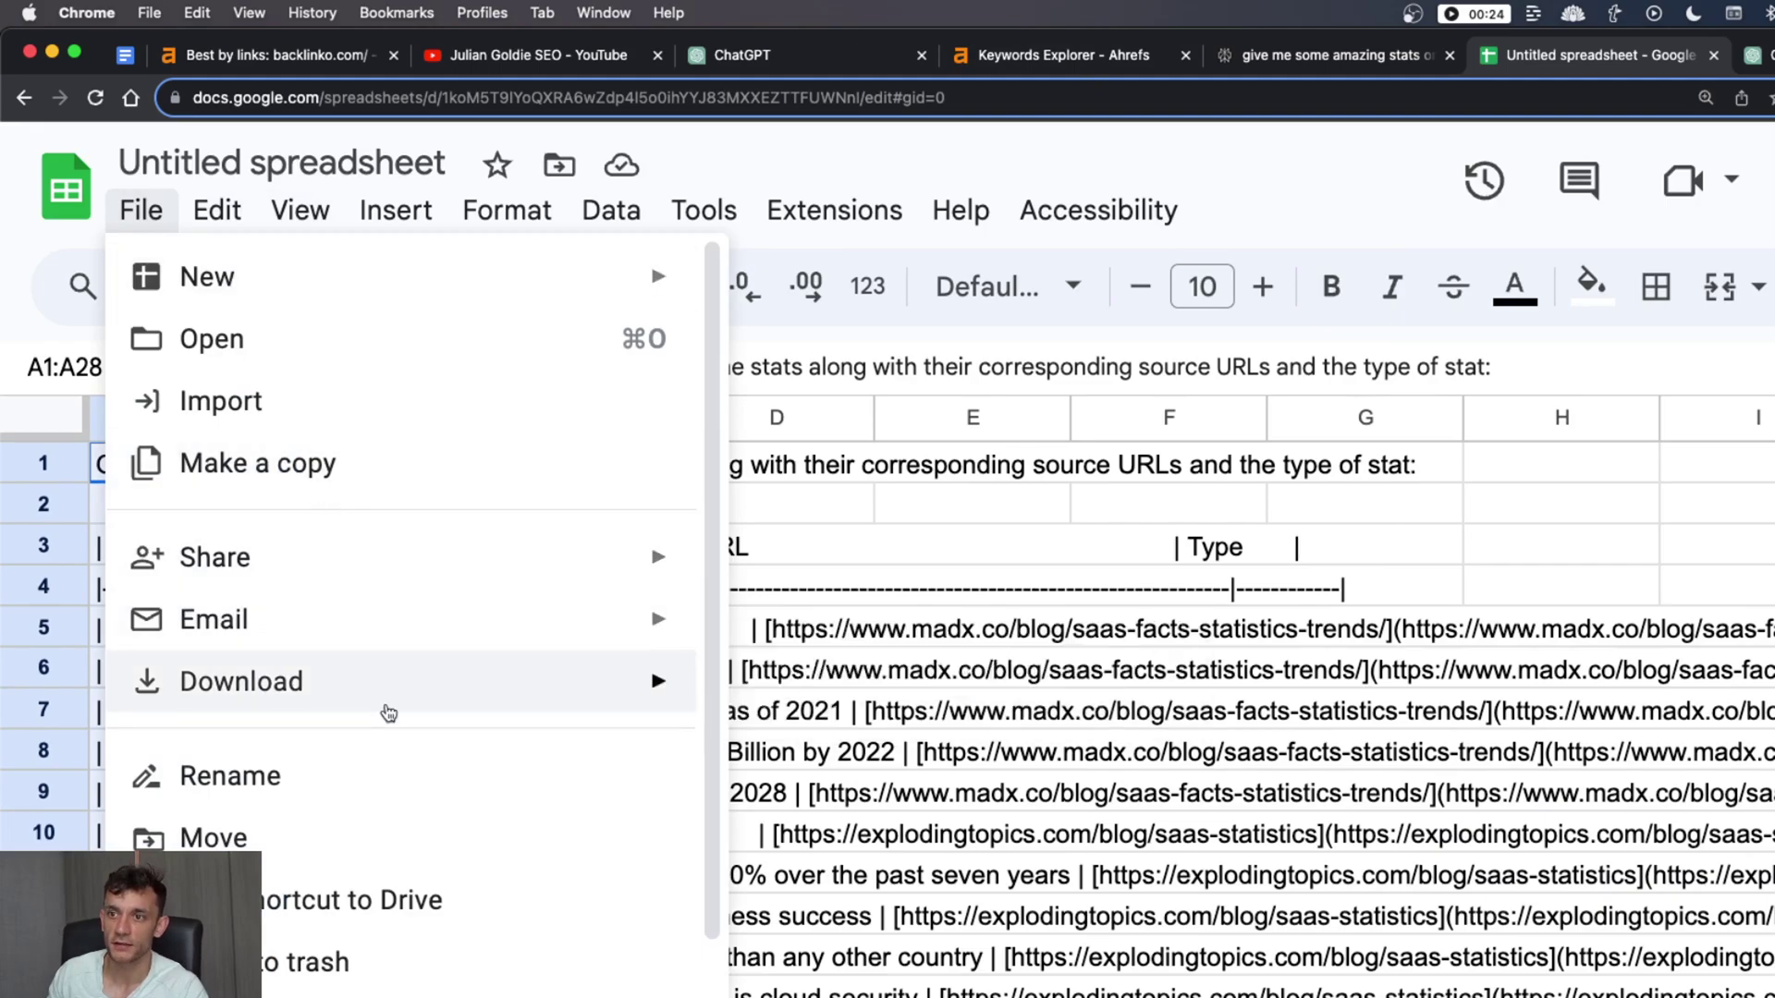
Download the sheet as a CSV file and reread the SaaS sales guide prompt in ChatGPT
mouse_move(386, 708)
click(833, 949)
key(ctrl+Tab)
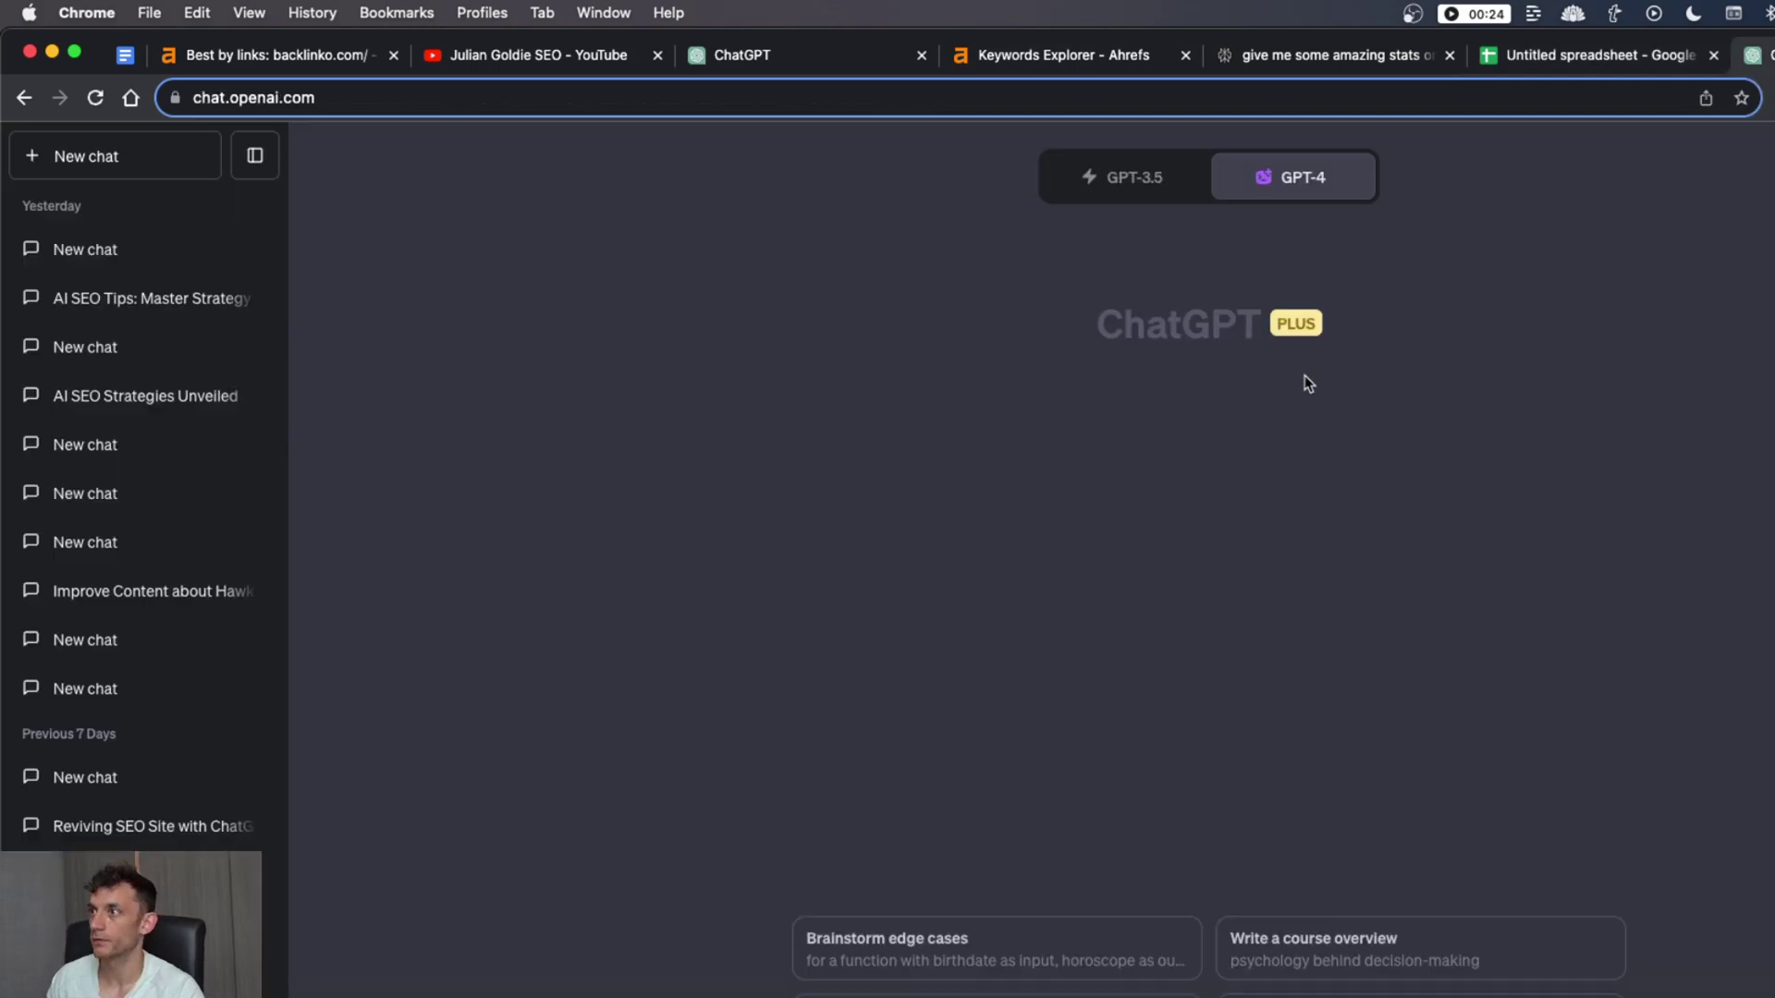
mouse_move(1299, 179)
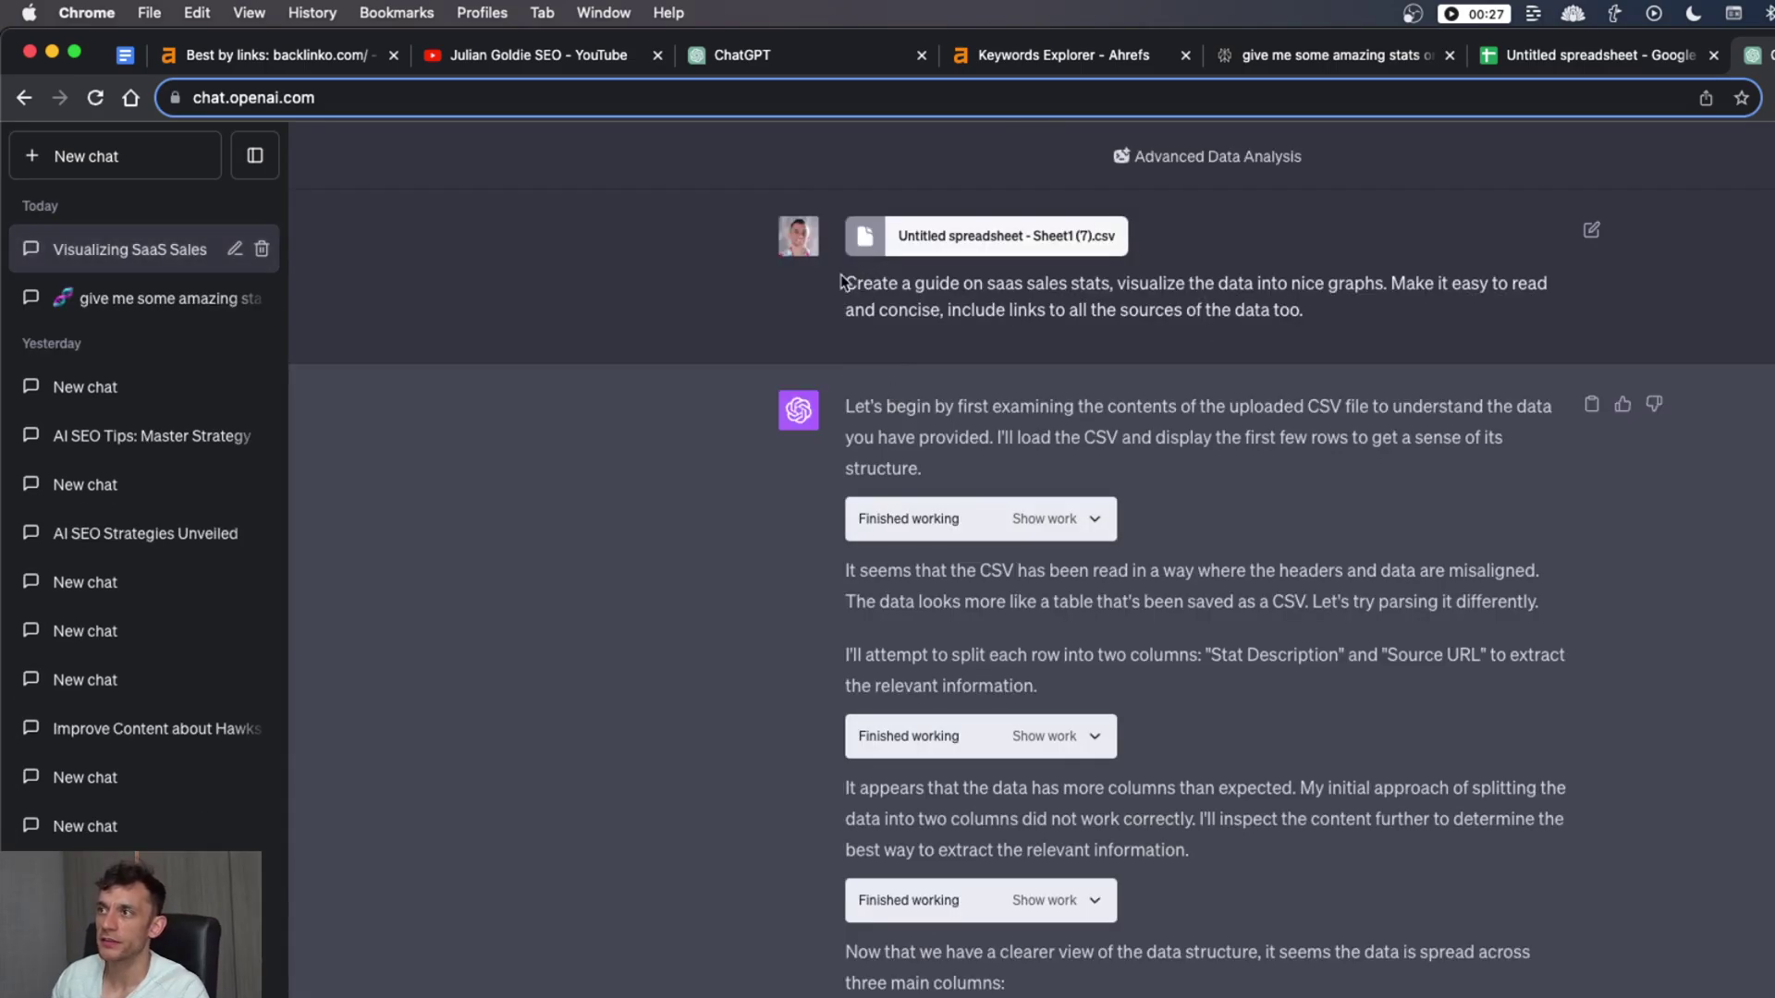
drag(846, 277, 1145, 324)
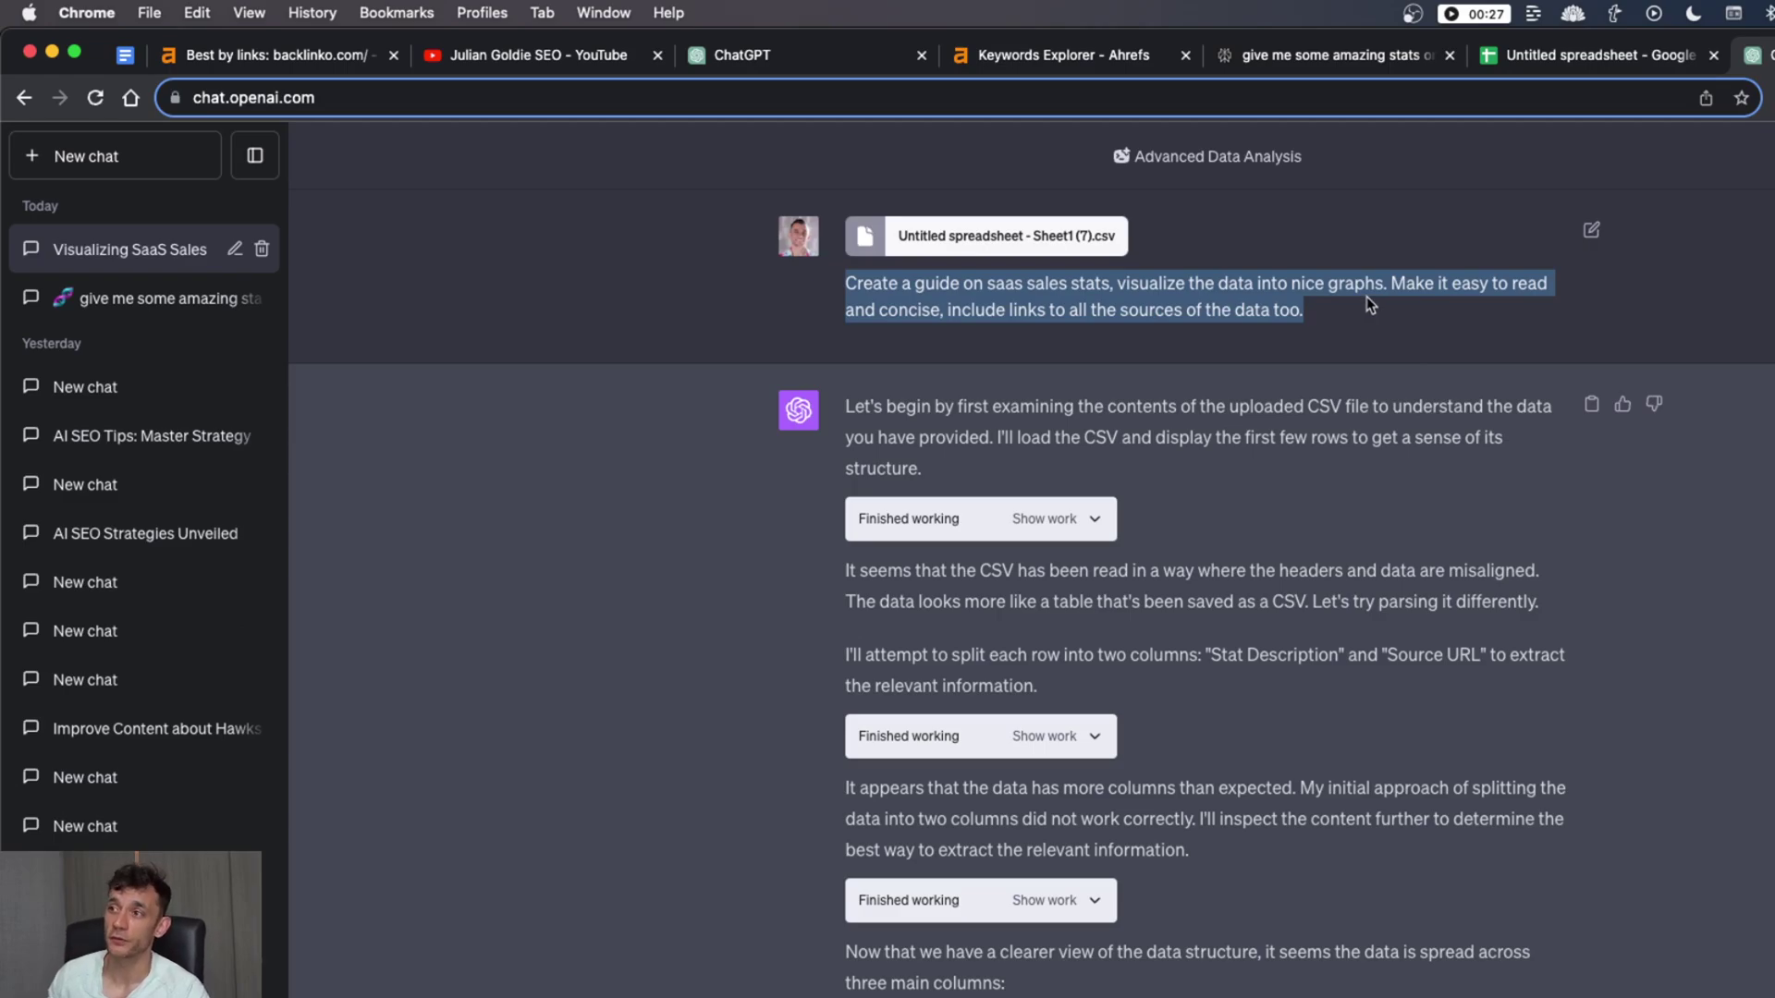
drag(1366, 296, 1306, 313)
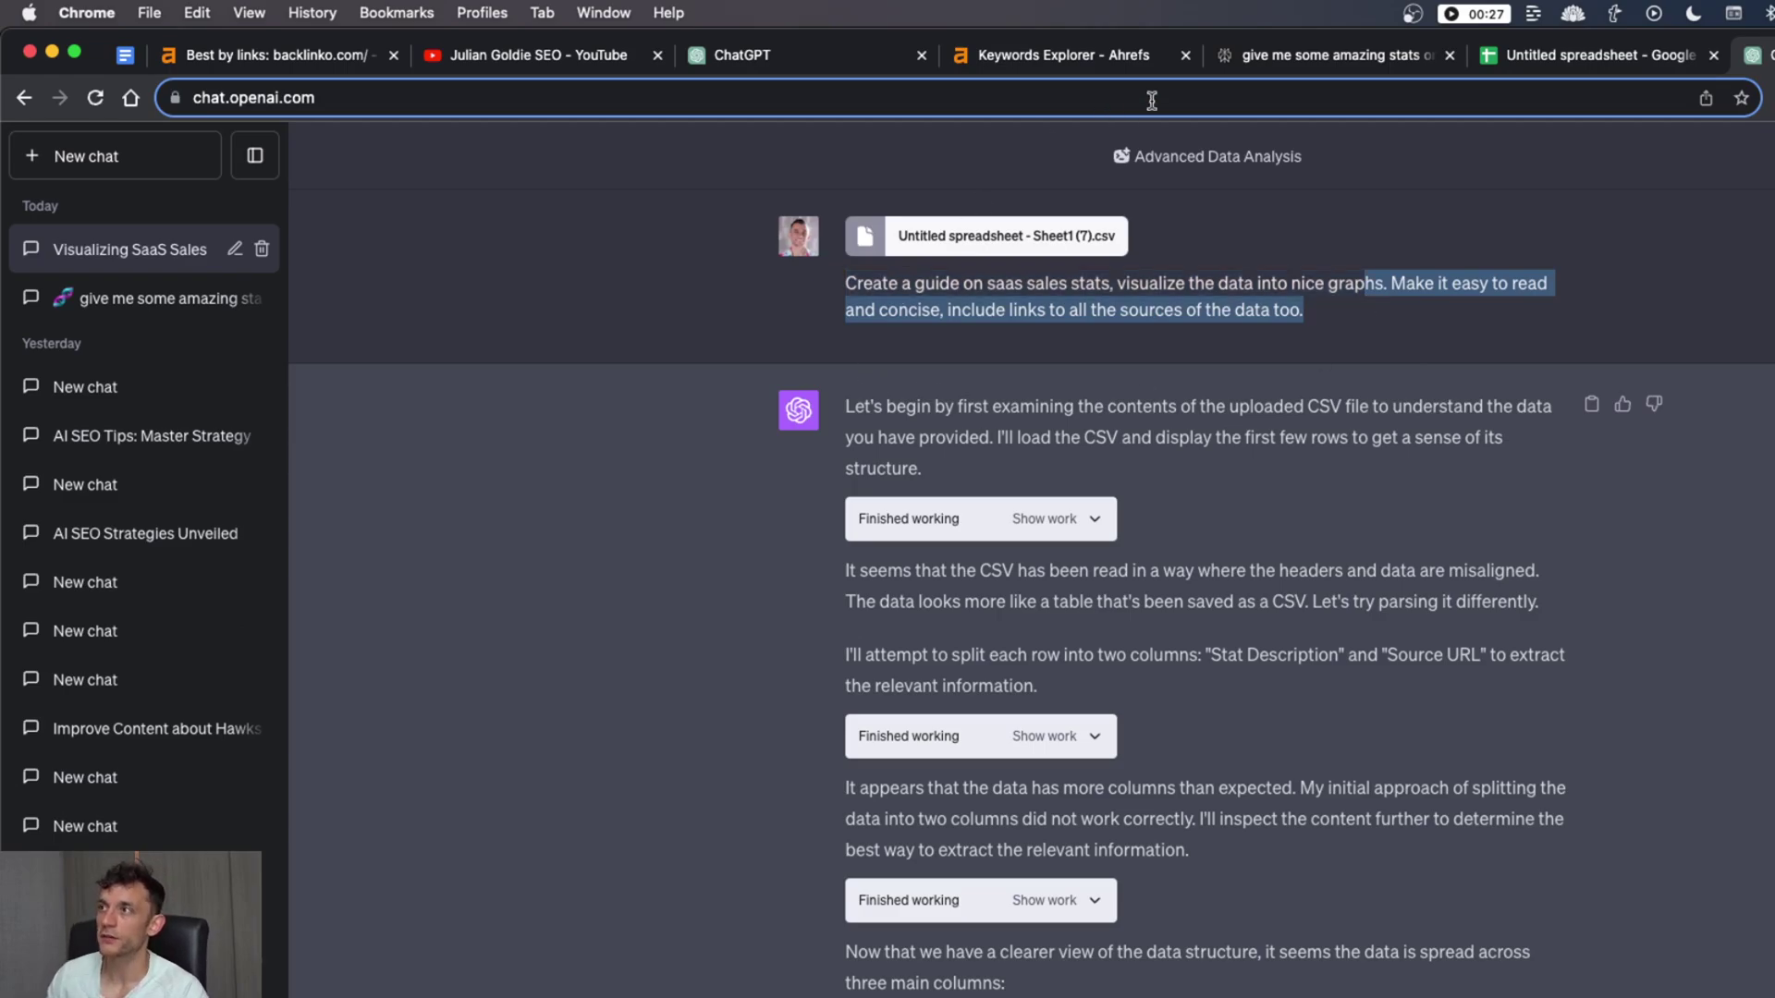
Compare against the spreadsheet, then review the bar charts by source and type (Top 10, Growth 8, Other 4)
click(1571, 53)
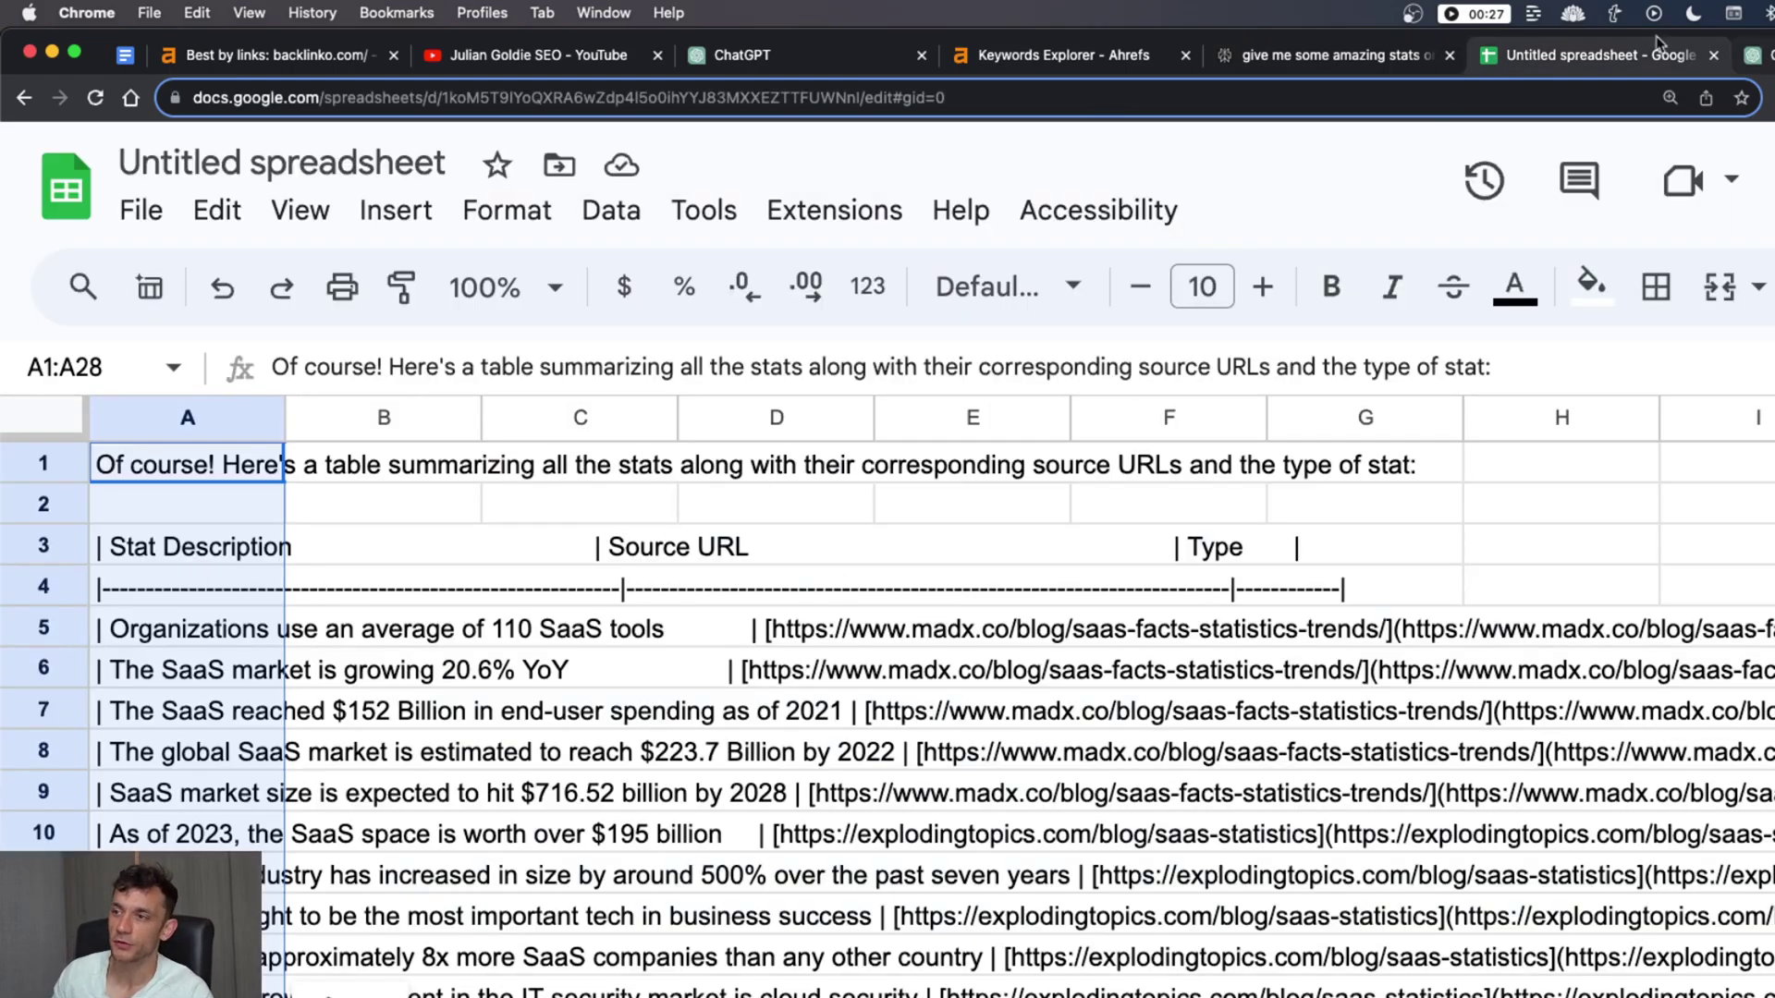
click(1754, 55)
scroll(1195, 667, down, 3)
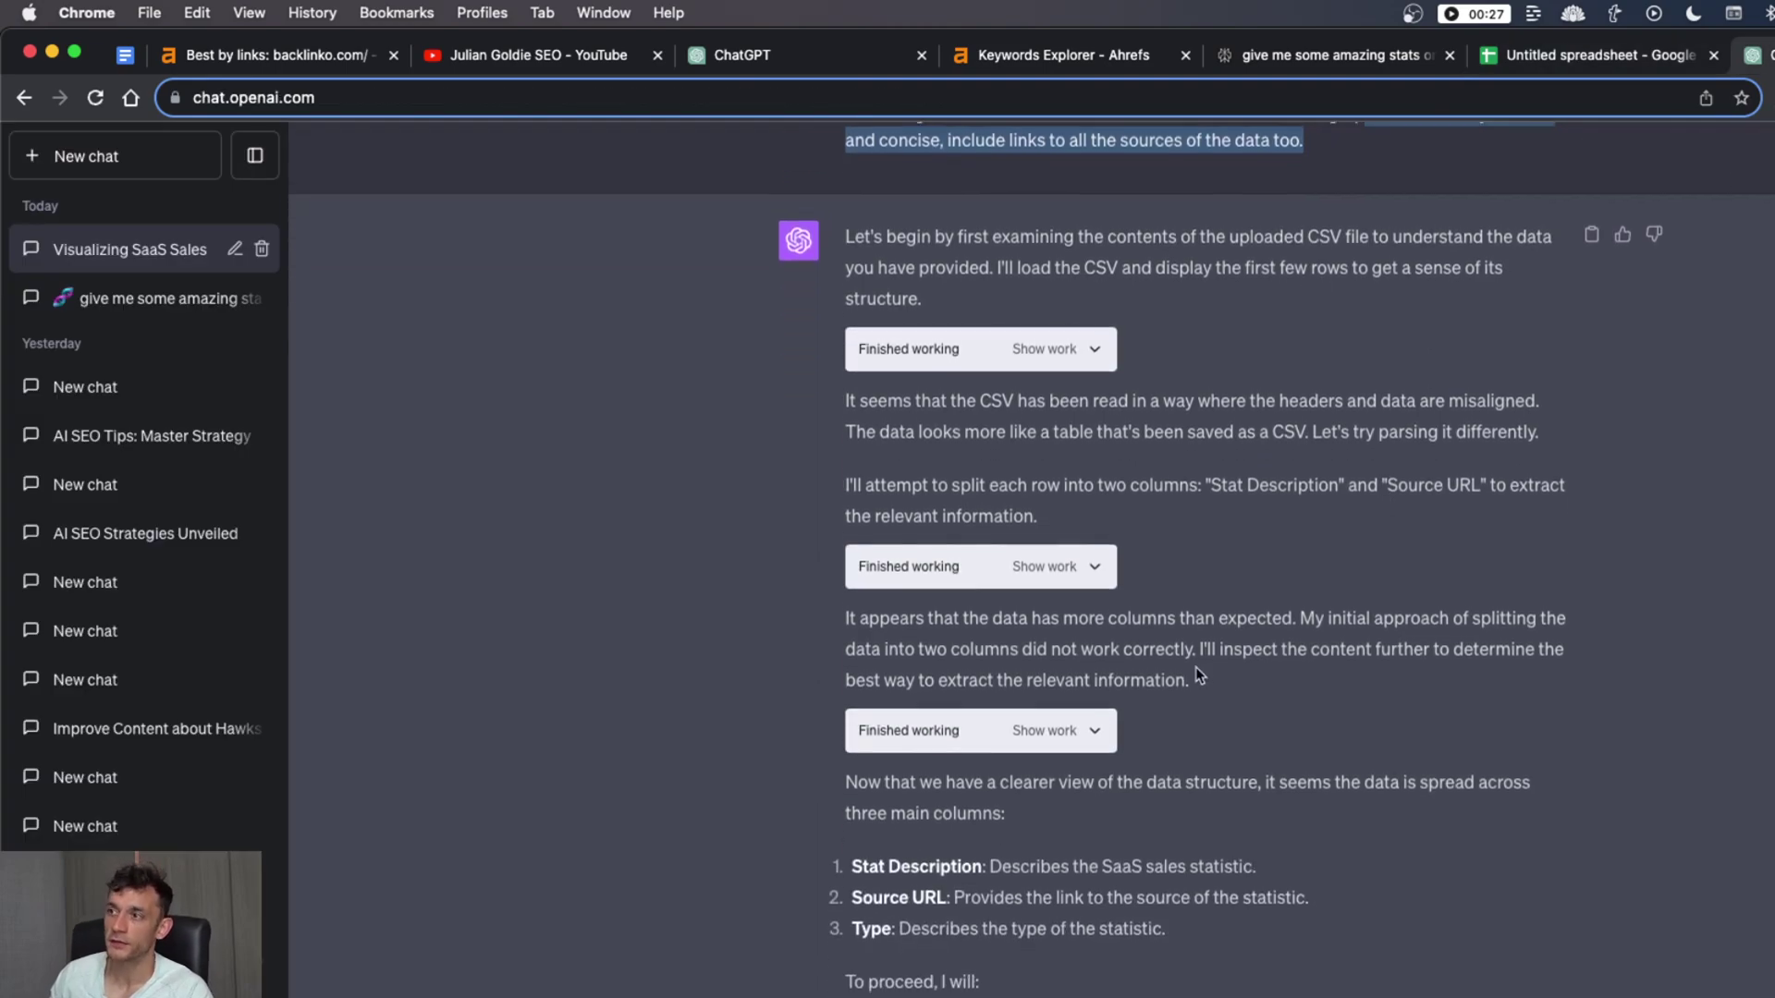
scroll(1196, 667, down, 5)
drag(844, 365, 1166, 511)
scroll(1073, 451, down, 5)
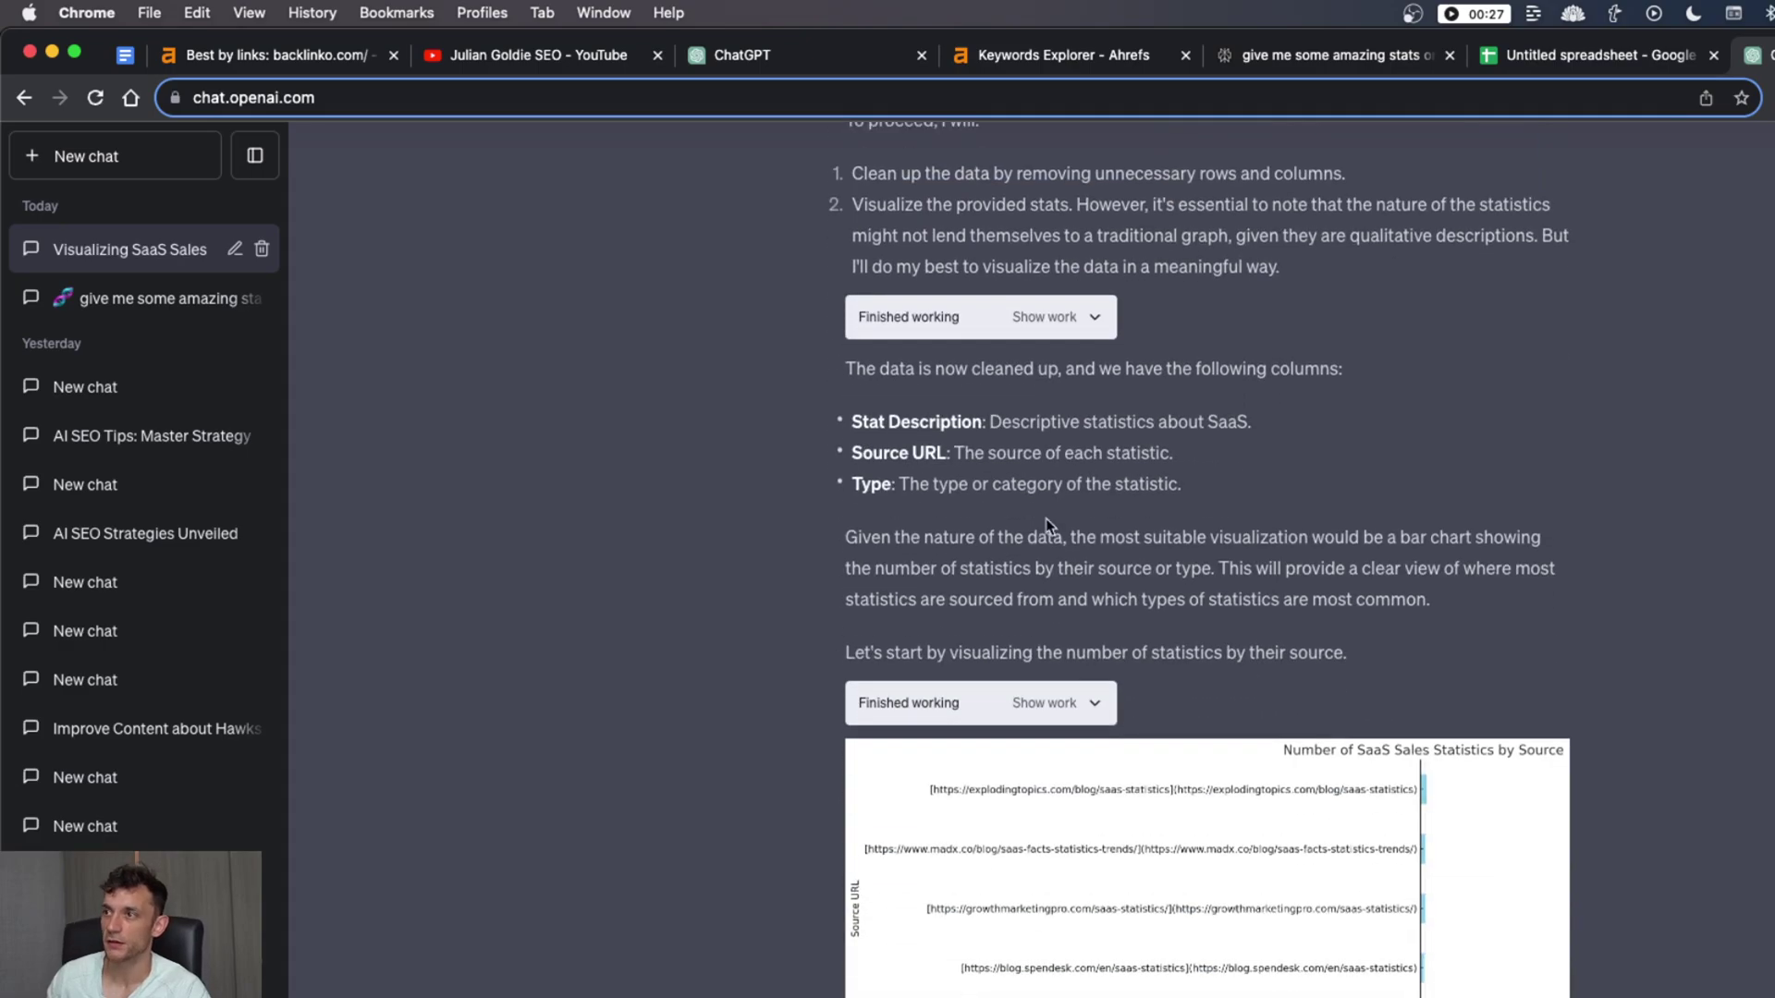
scroll(1045, 518, down, 8)
scroll(1089, 464, up, 6)
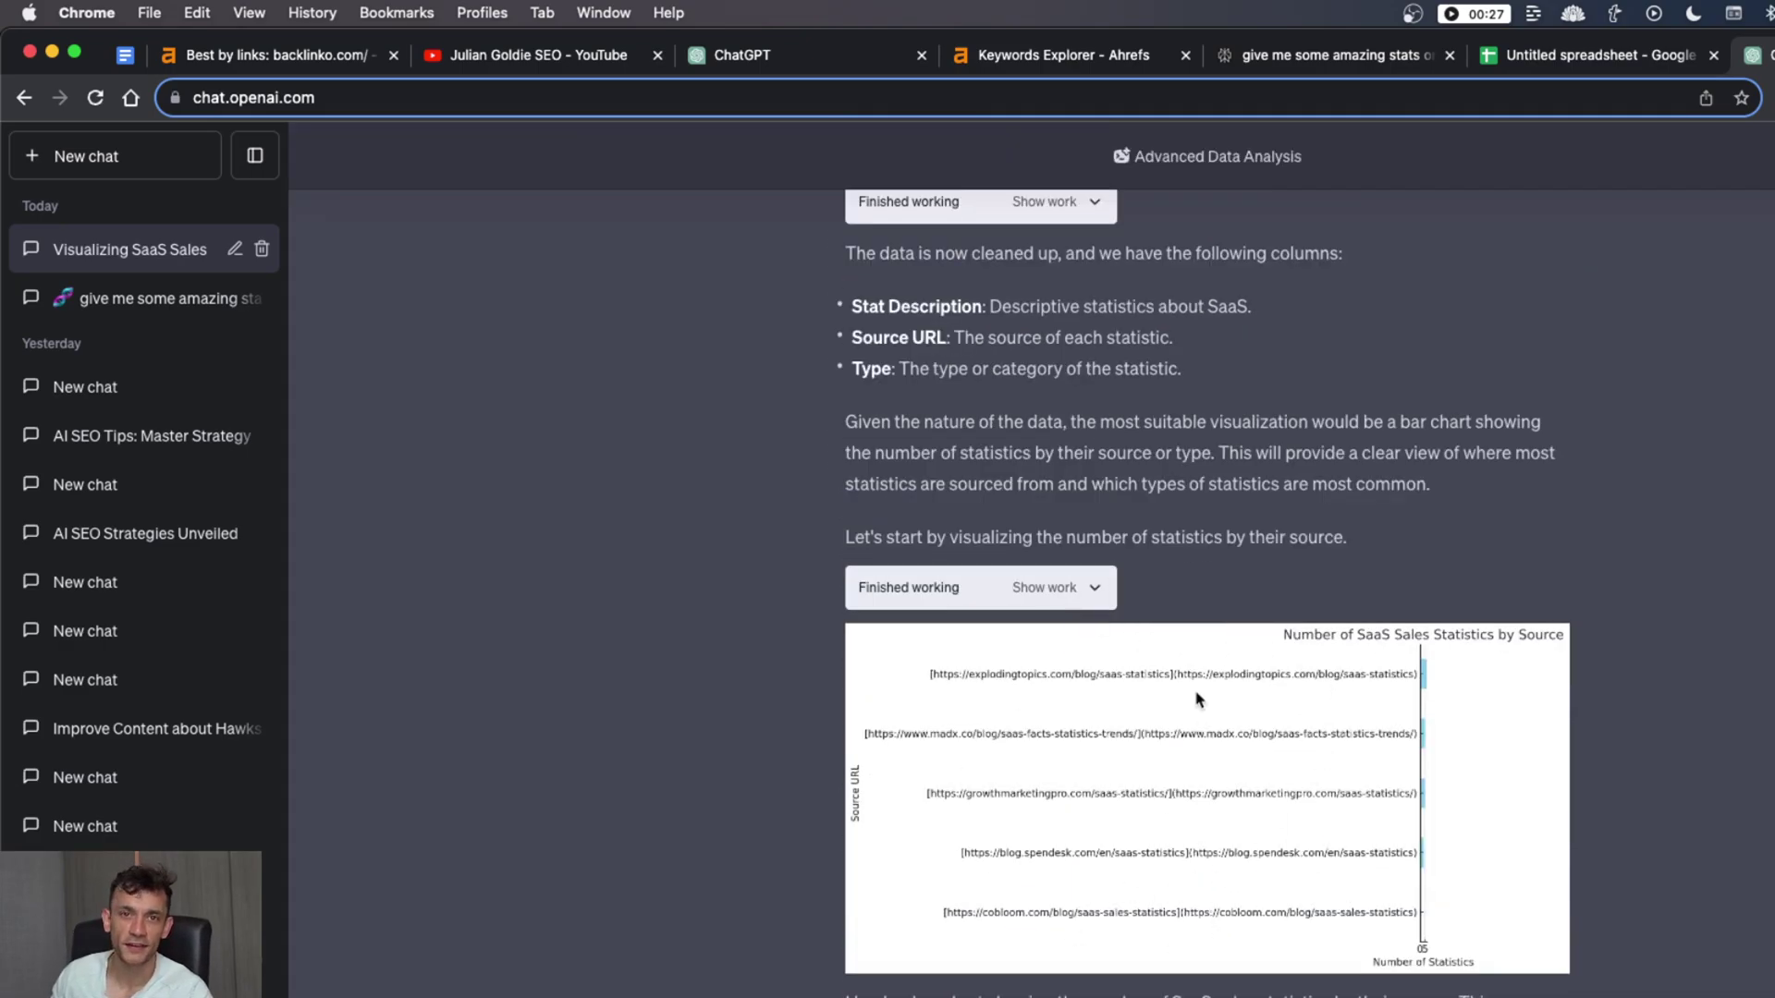
scroll(1363, 740, down, 12)
scroll(1212, 502, up, 1)
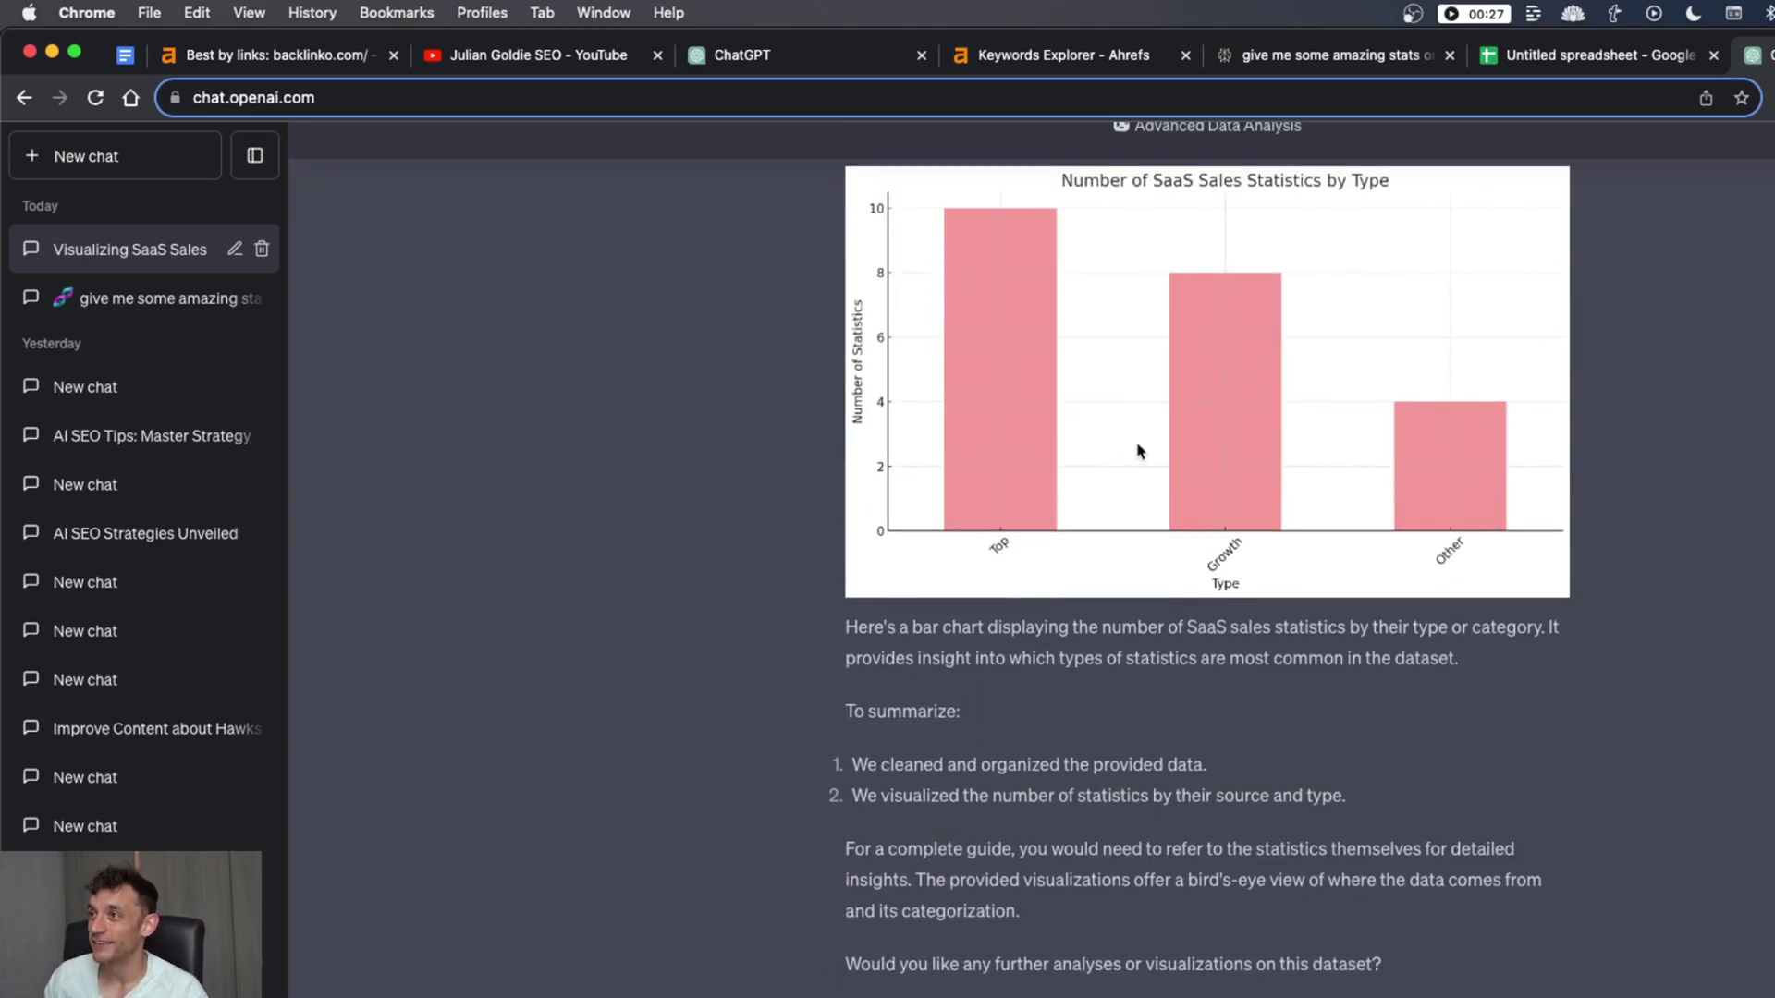
scroll(1156, 737, down, 1)
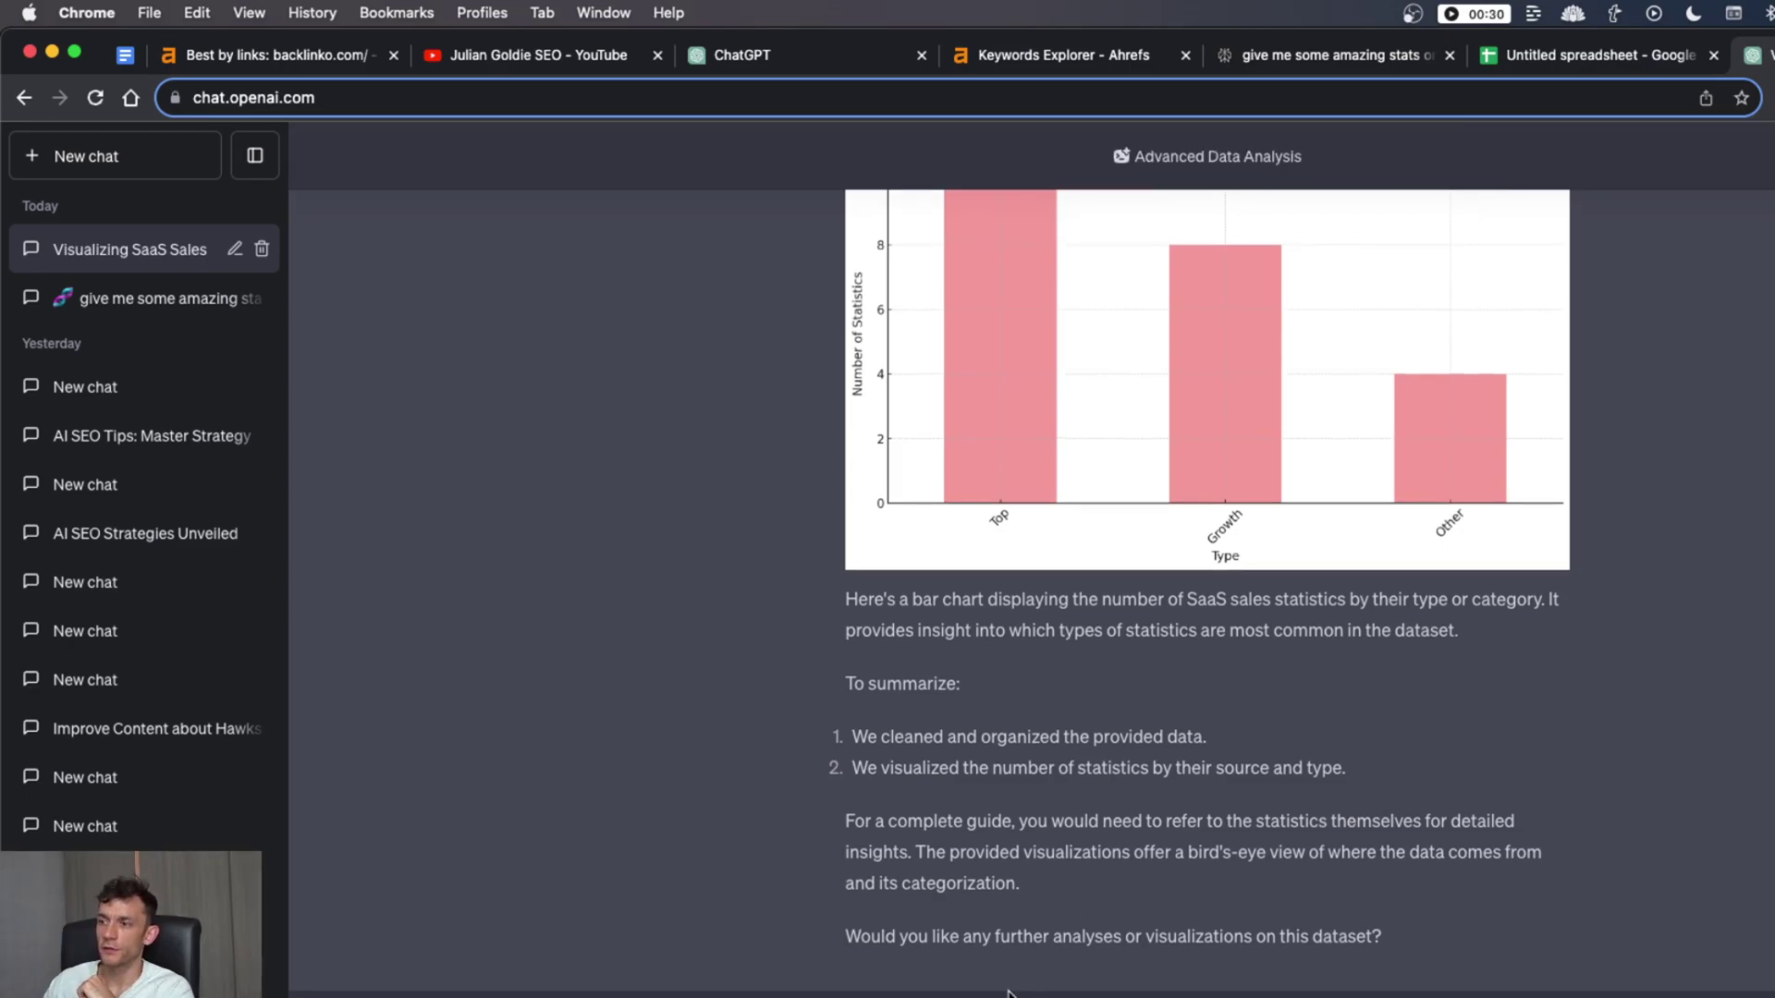
Review the prompt asking for pie charts, a growth bar graph and a formatted blog post
scroll(902, 961, down, 1)
drag(858, 985, 1072, 969)
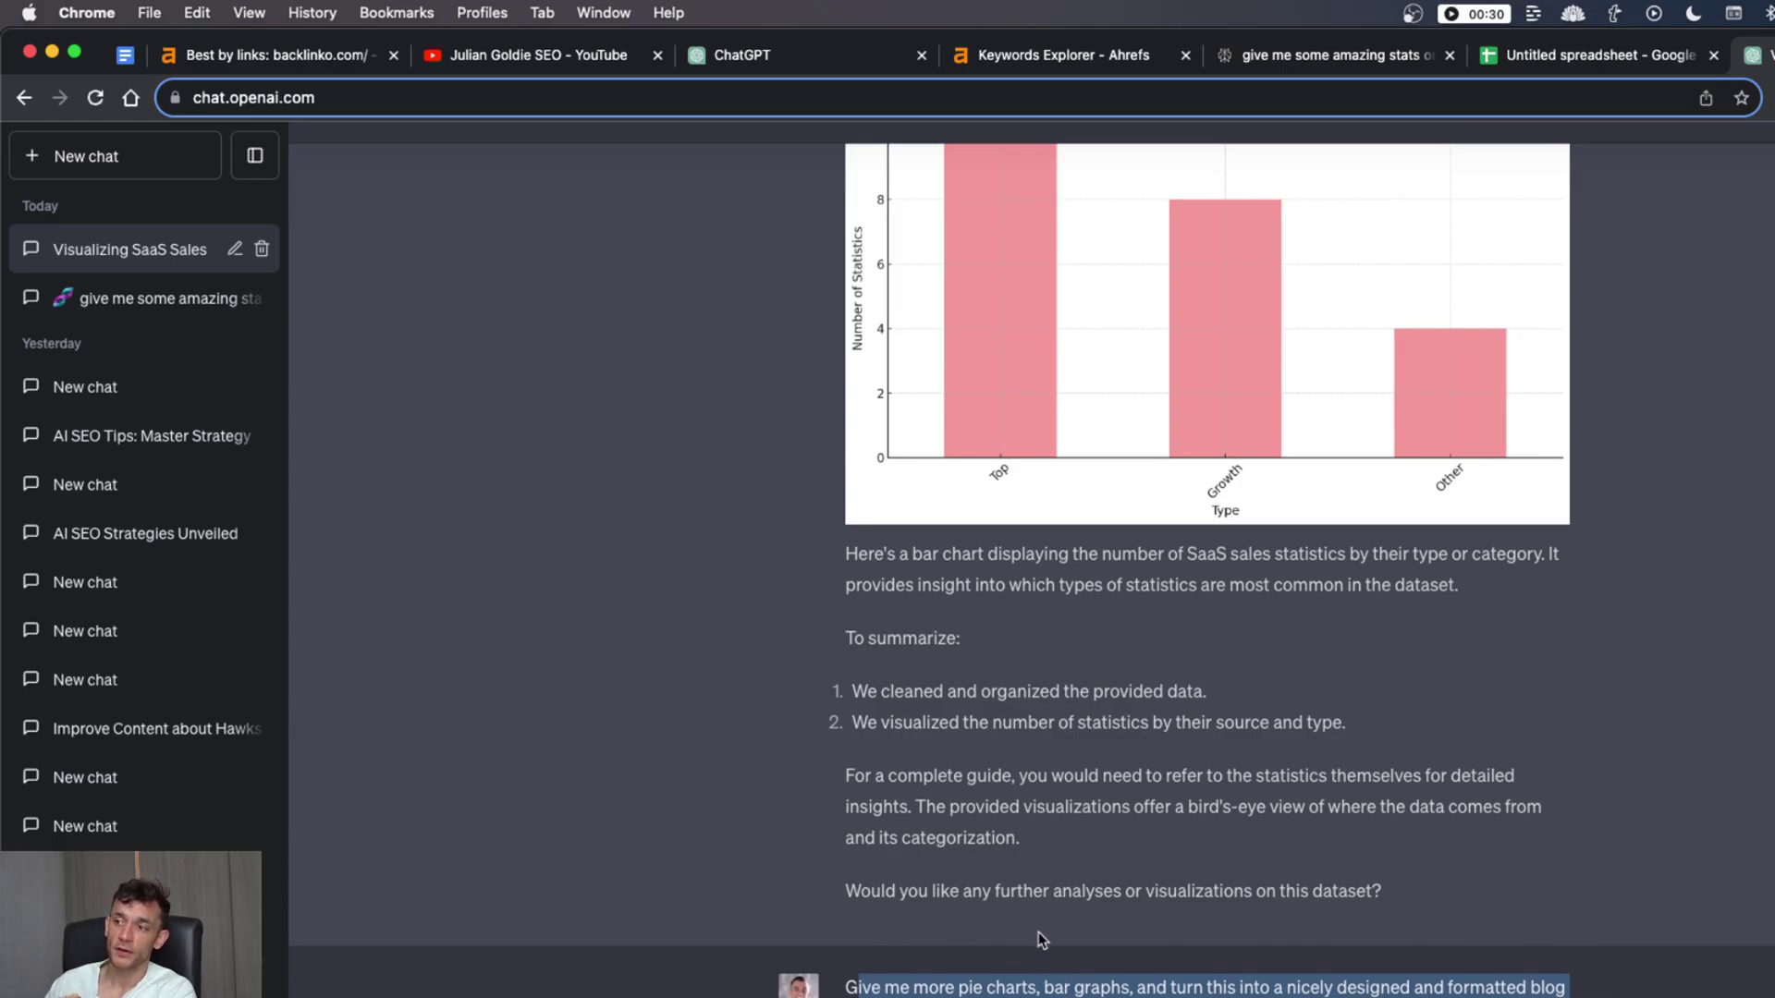
scroll(1045, 935, down, 10)
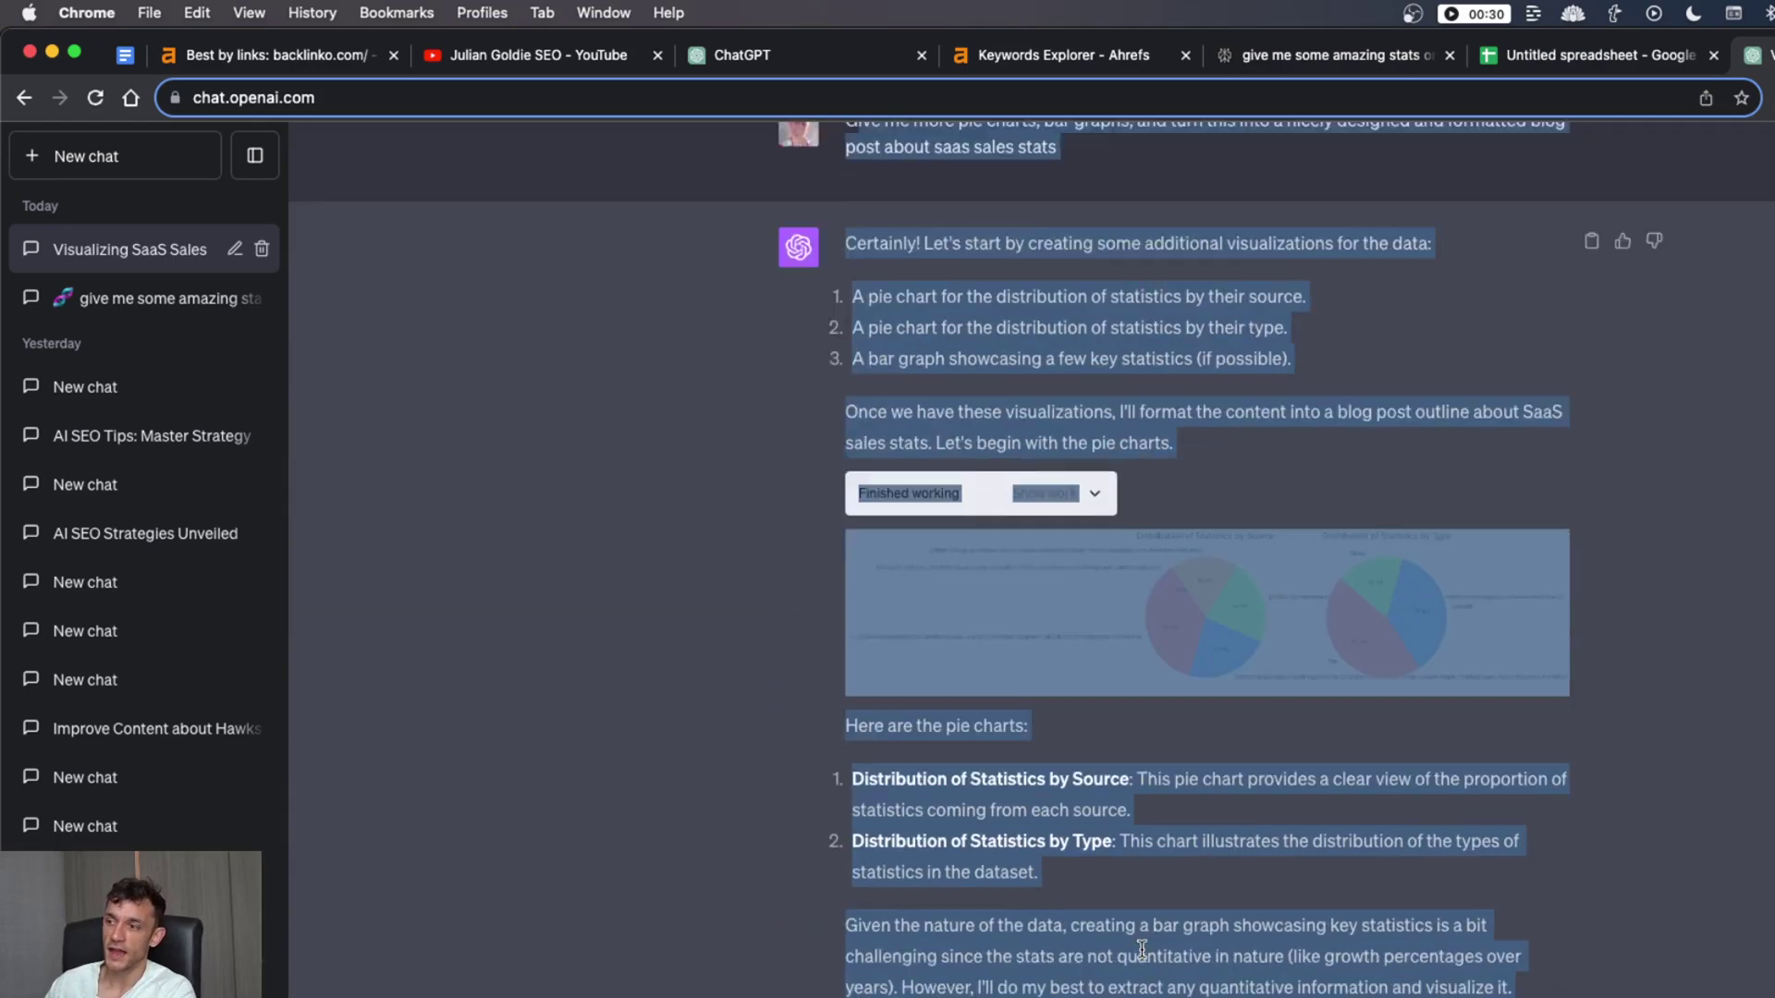
click(1556, 403)
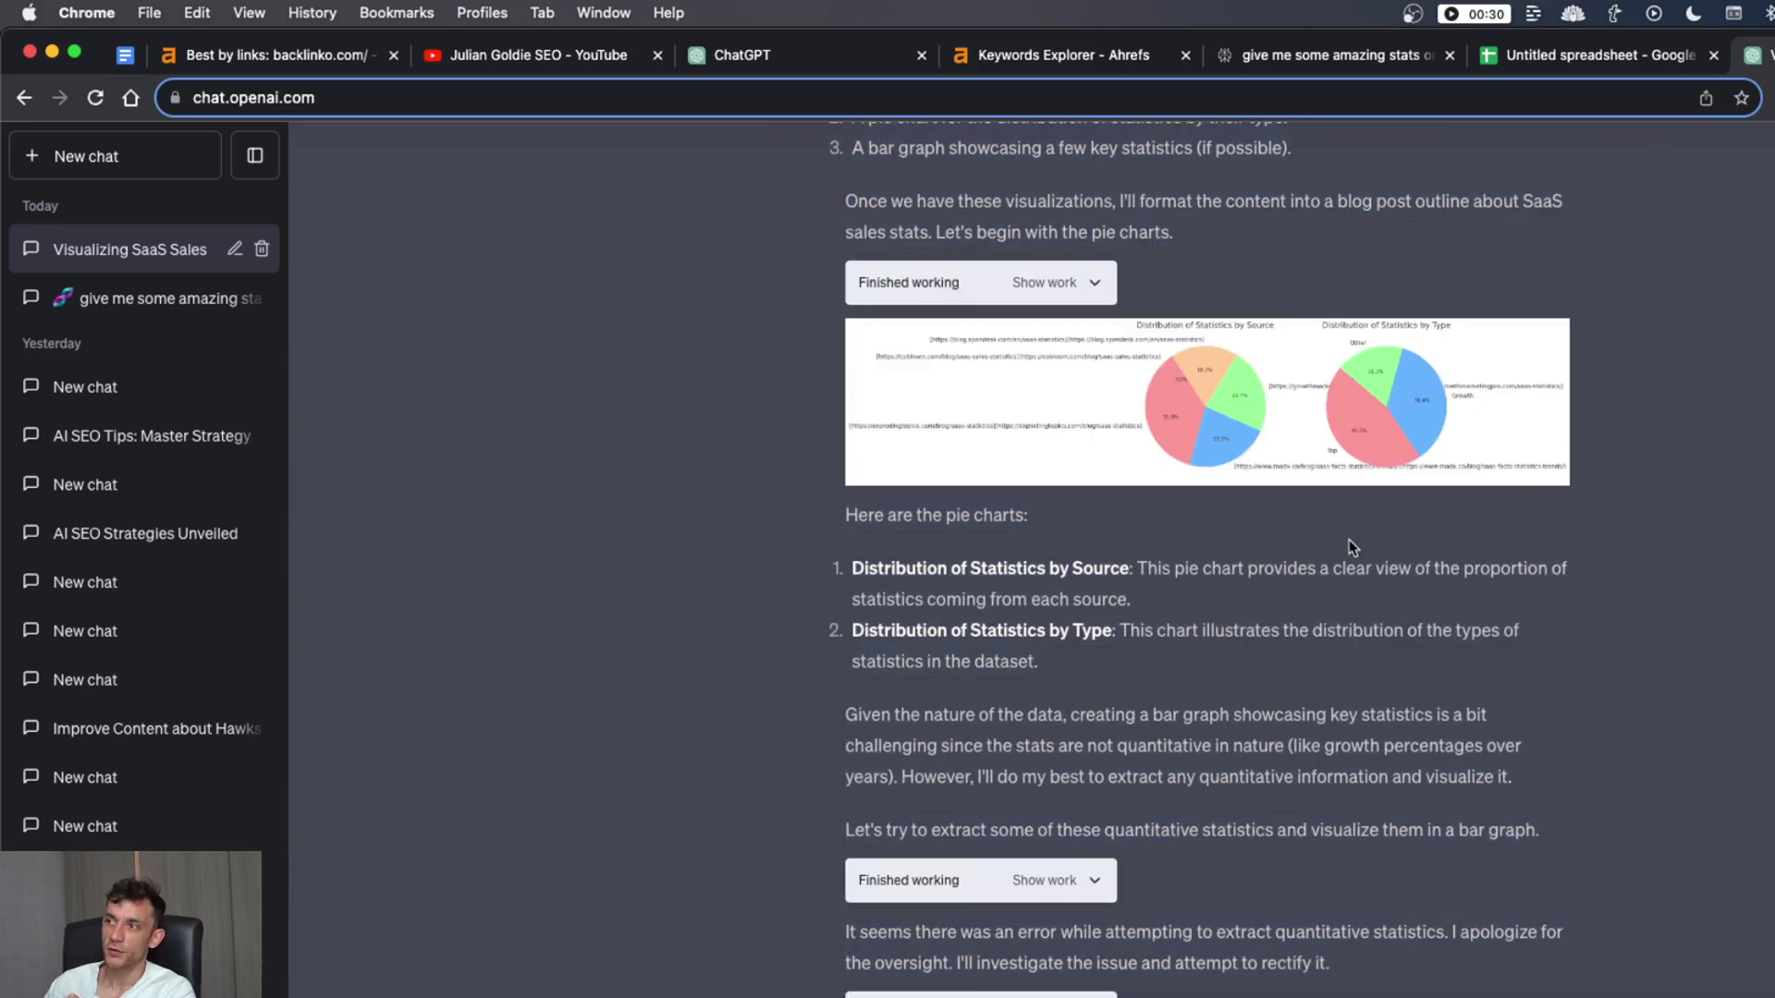
Read the six-section 'SaaS Sales Stats: A Comprehensive Overview' outline and its closing question
scroll(1202, 601, down, 15)
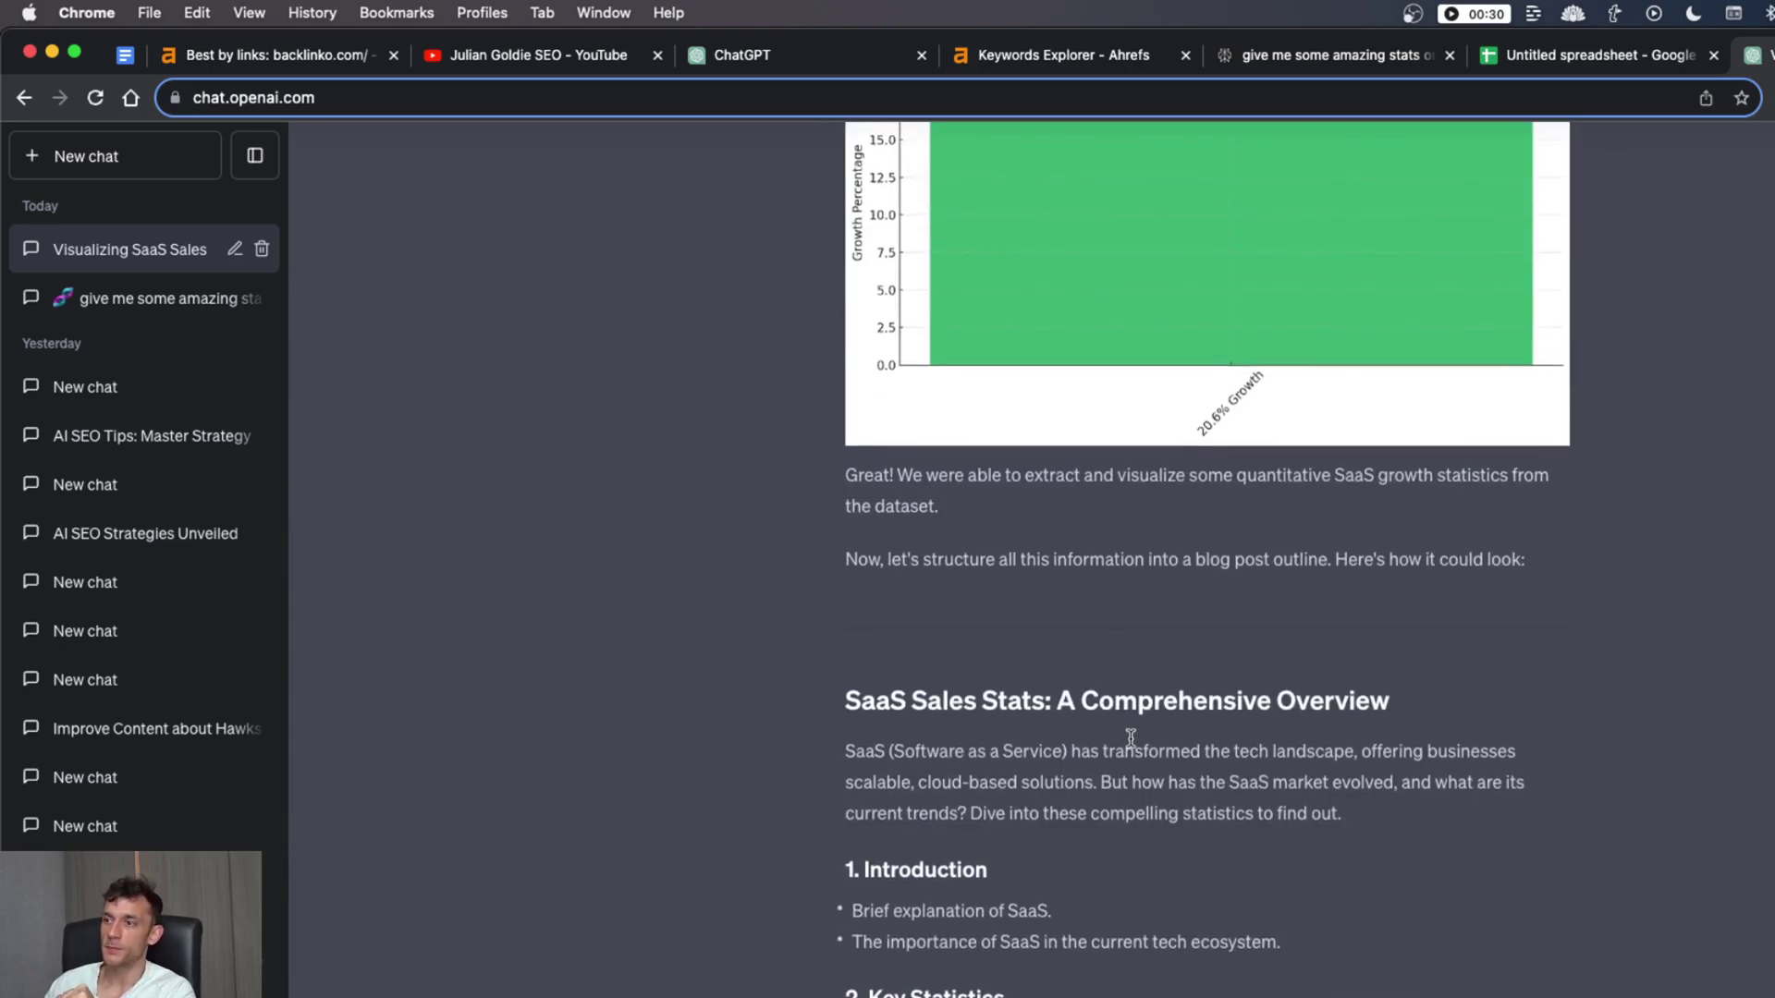
scroll(1130, 738, down, 5)
drag(821, 283, 1348, 921)
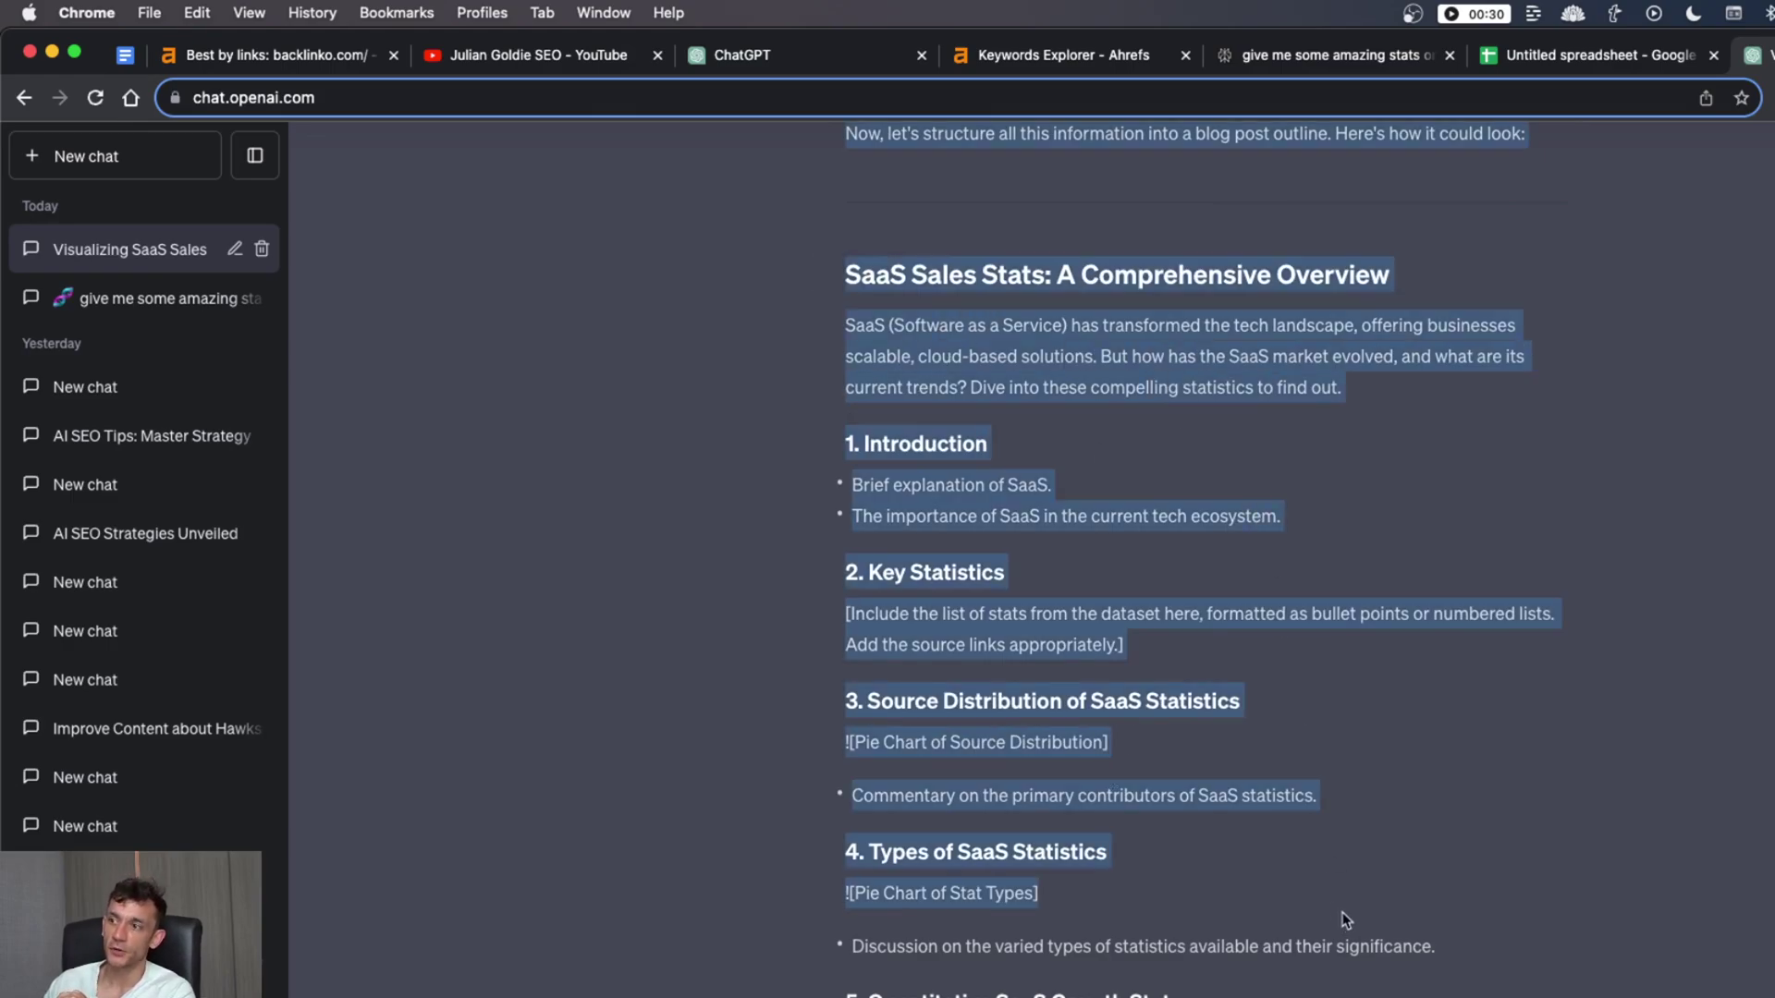
click(1377, 728)
scroll(1160, 730, down, 3)
scroll(1160, 717, down, 1)
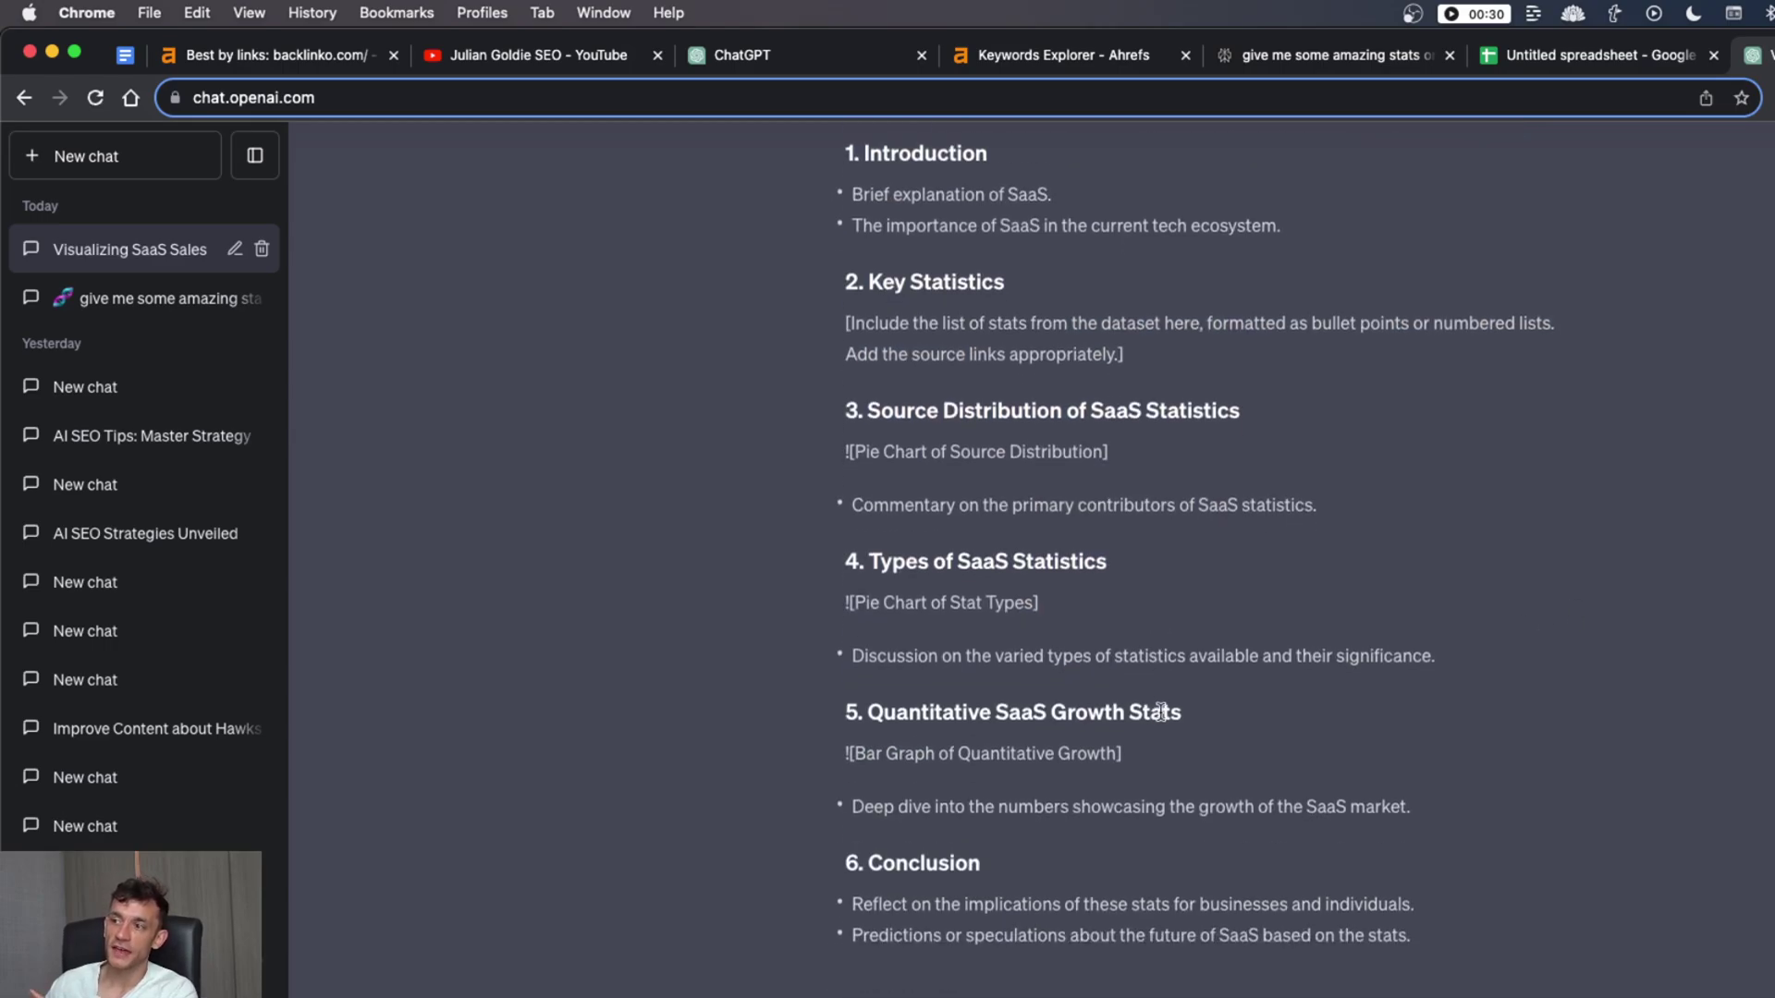
scroll(1161, 722, down, 5)
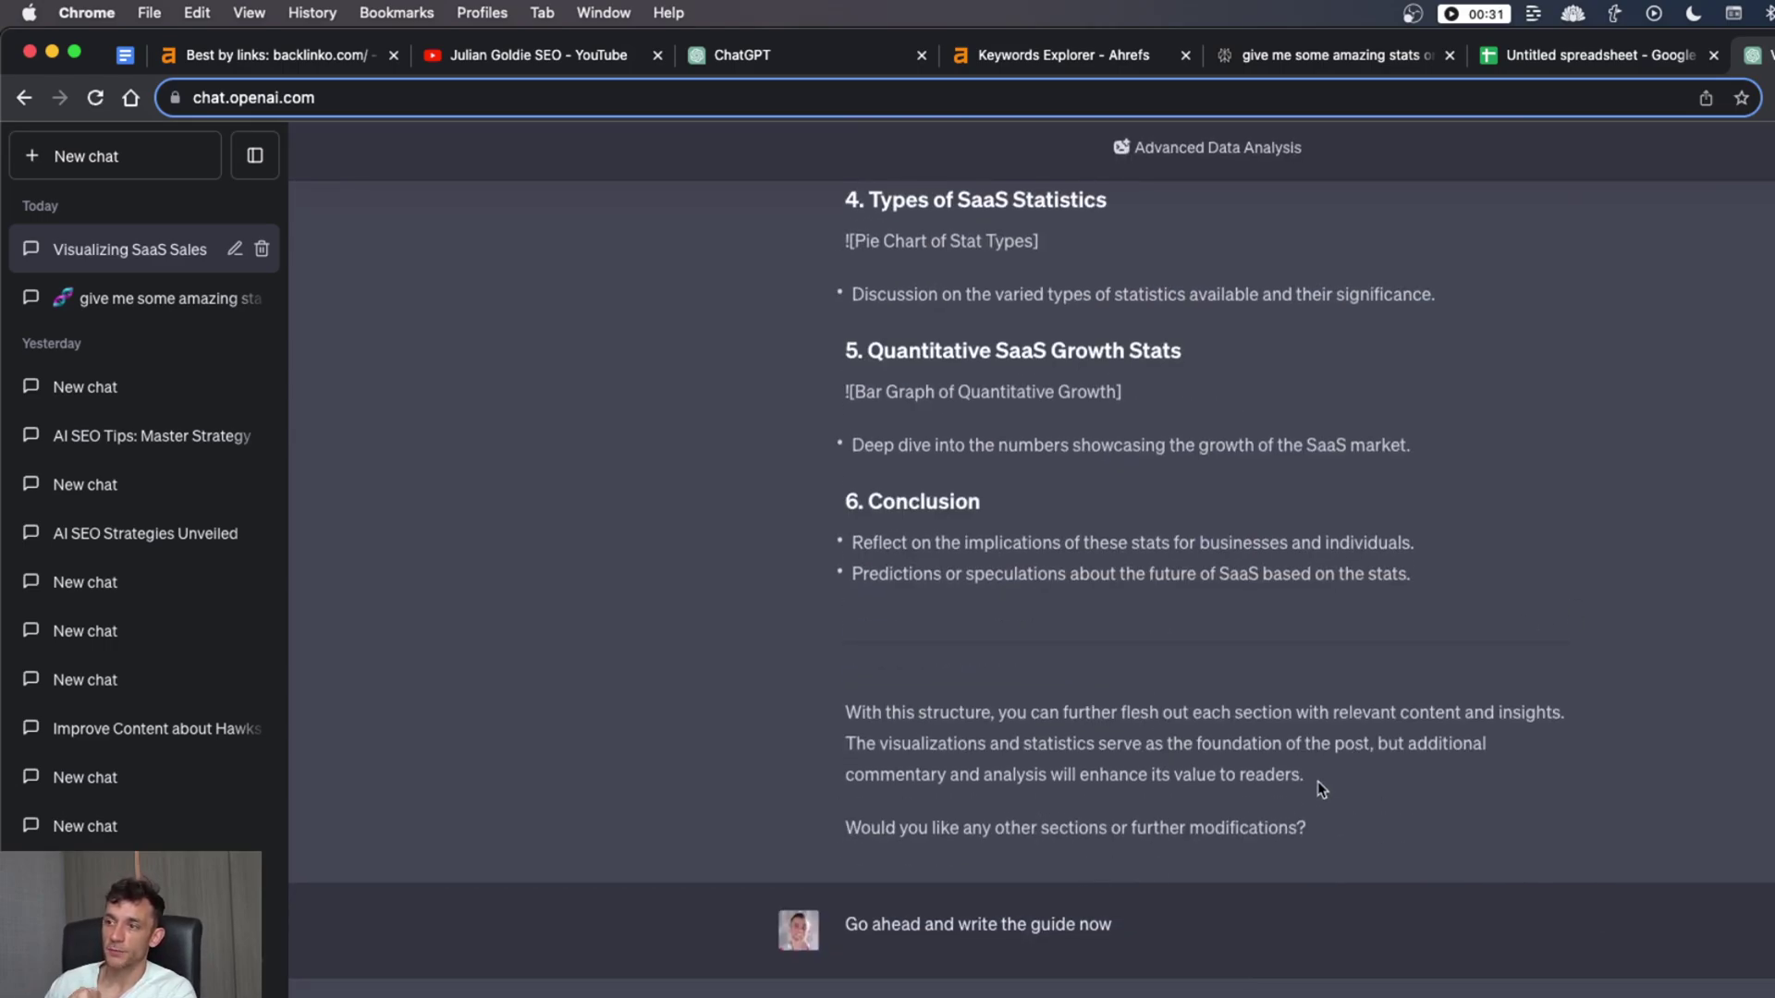
drag(1123, 868, 846, 827)
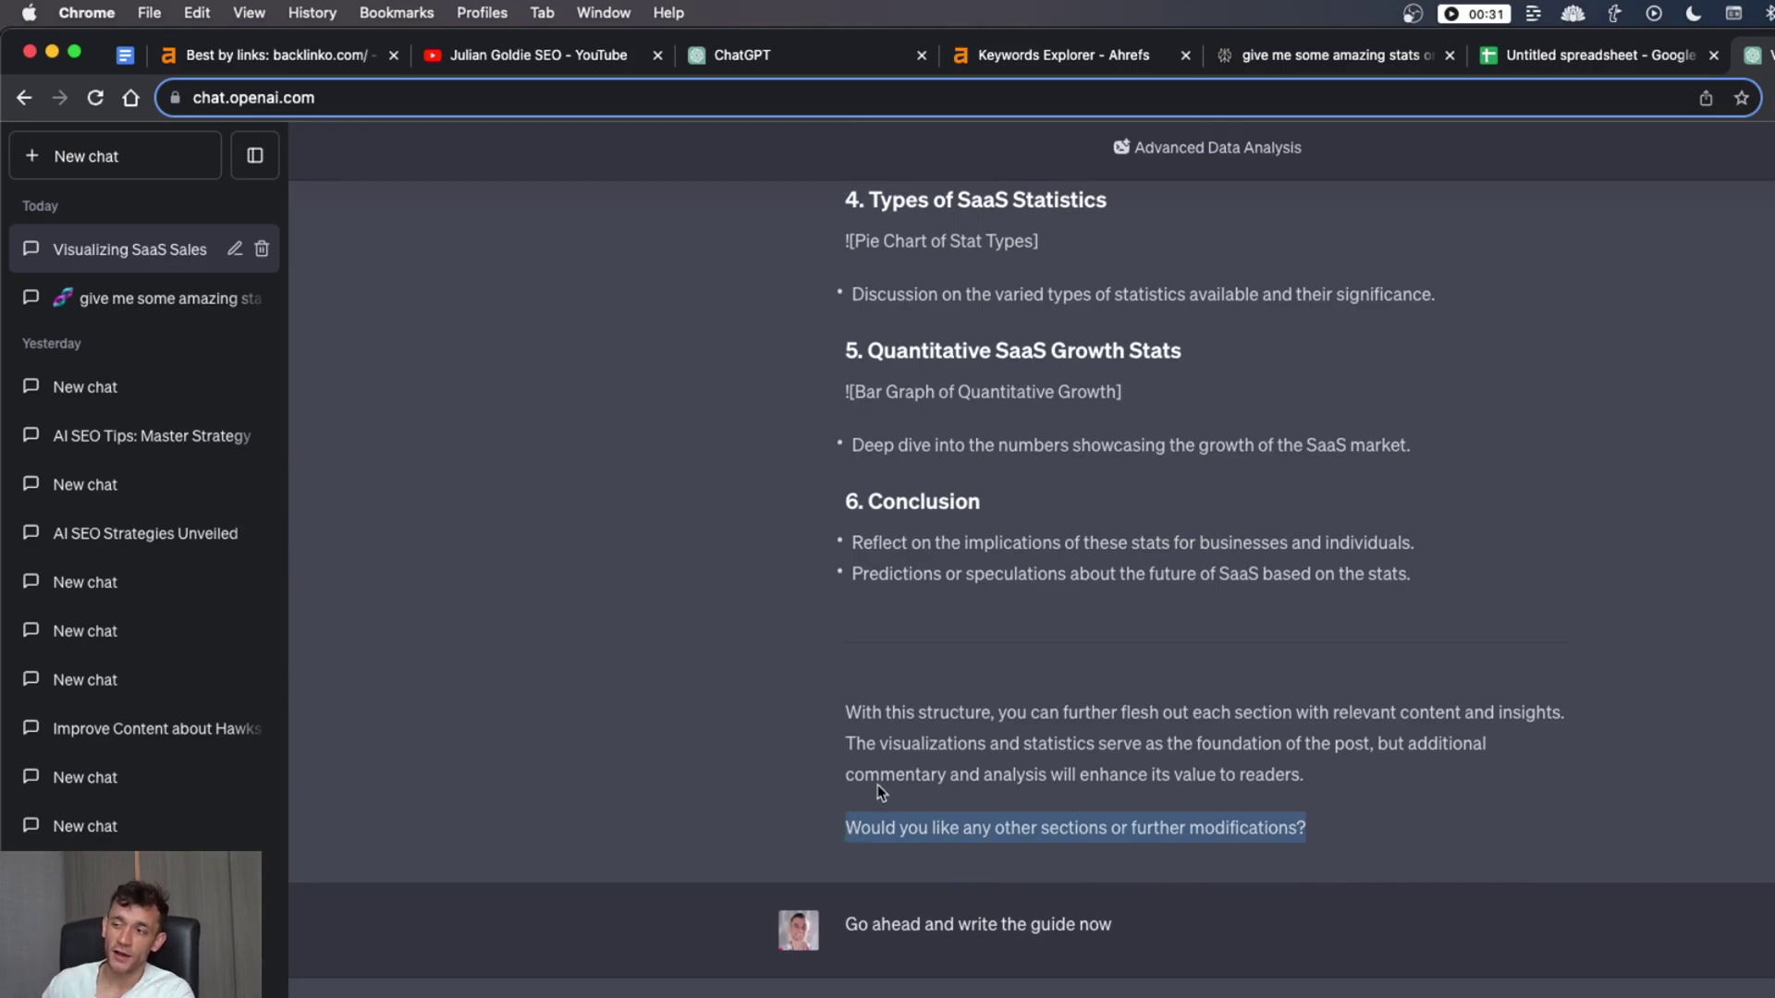
Scroll through the generated guide's Introduction and Key Statistics sections
scroll(1070, 751, down, 10)
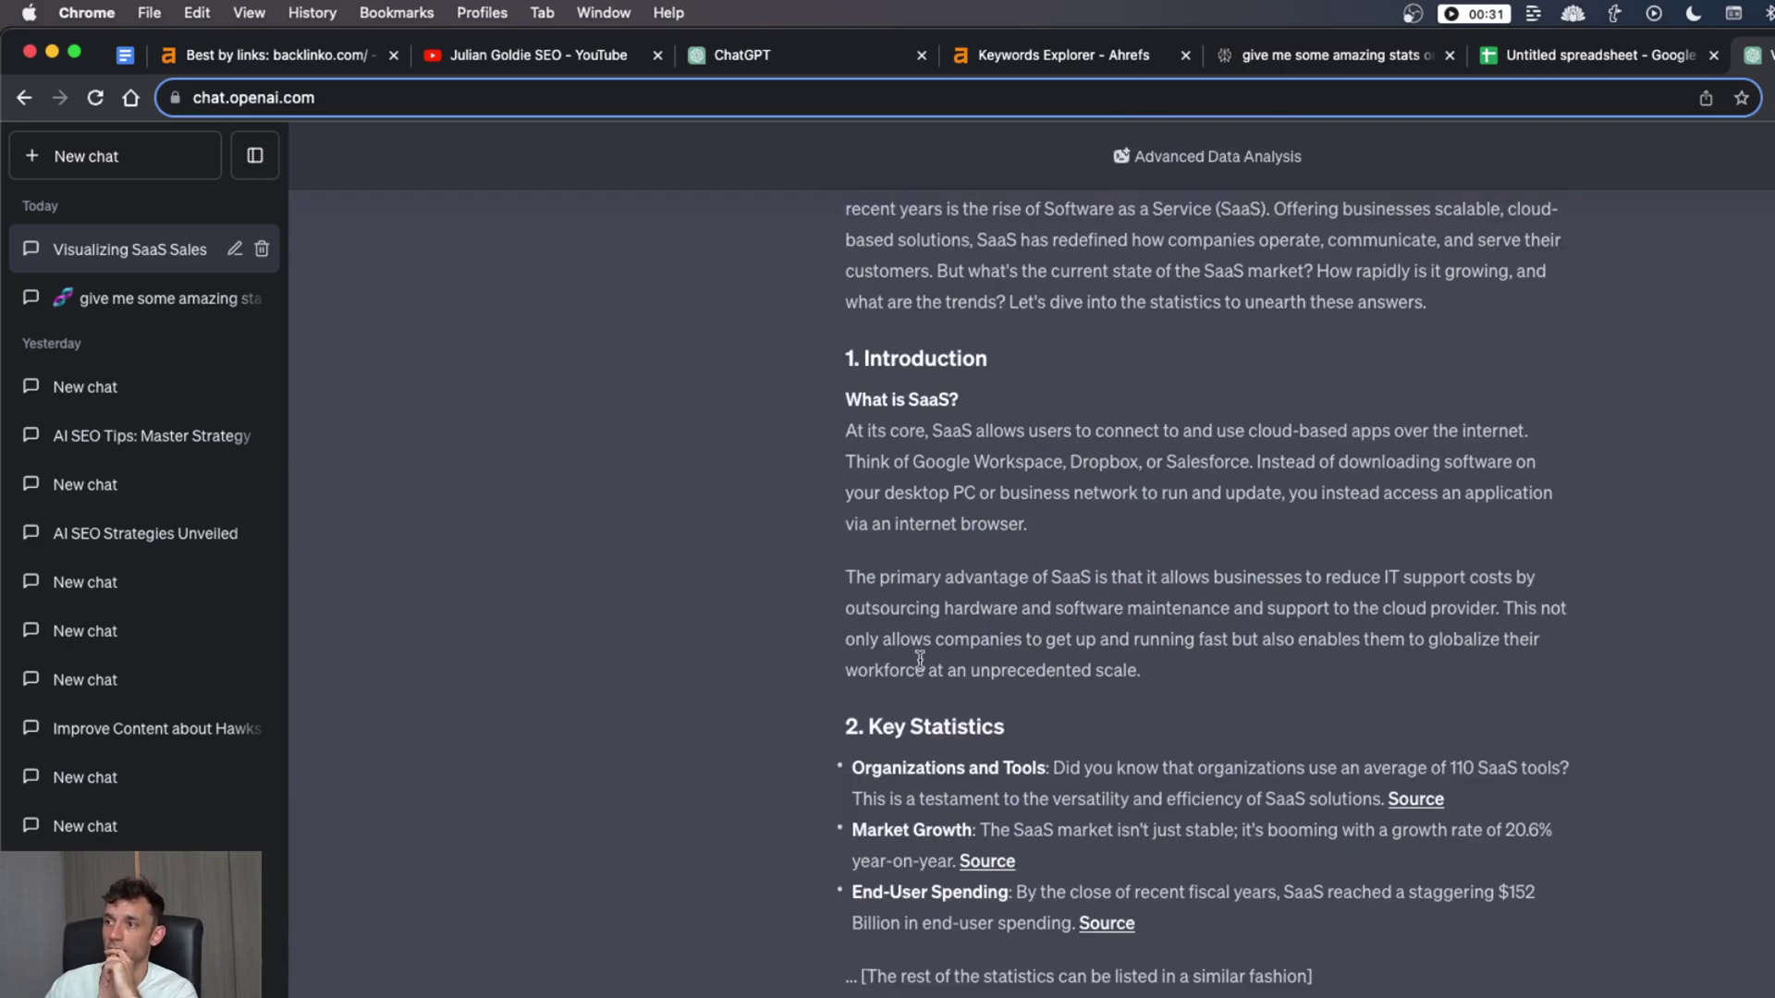
scroll(924, 655, up, 5)
scroll(1017, 592, down, 1)
scroll(925, 555, down, 8)
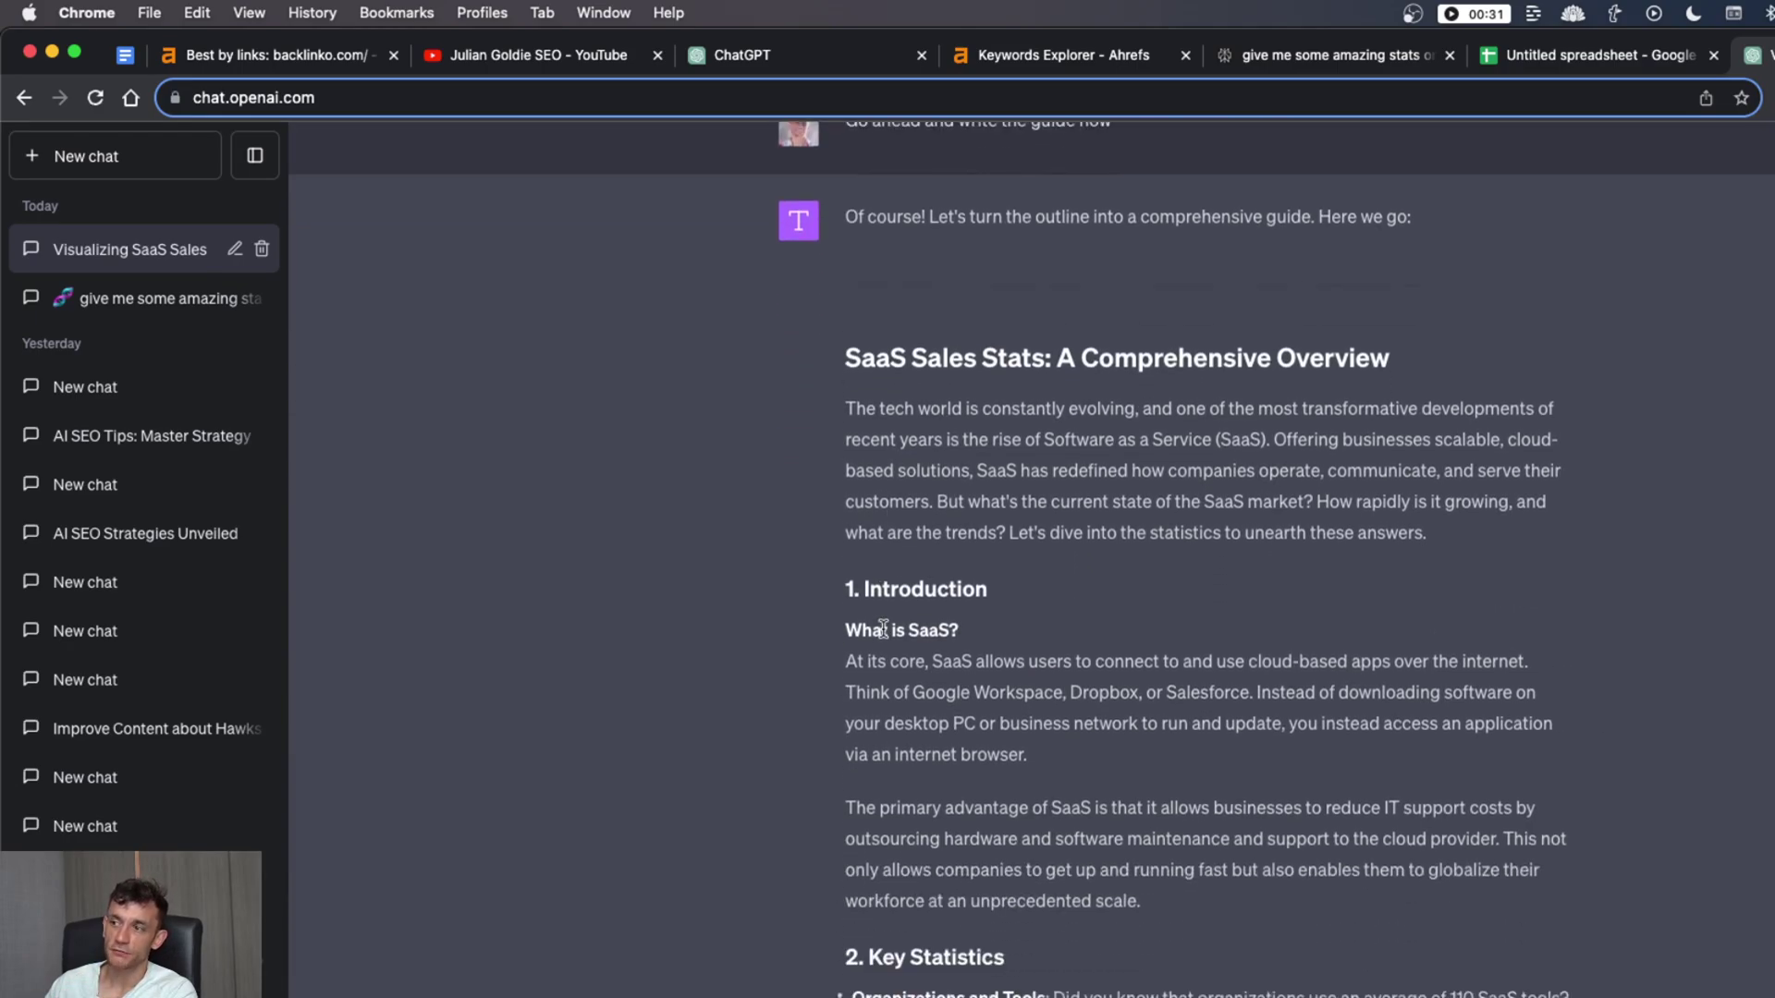
scroll(856, 324, up, 7)
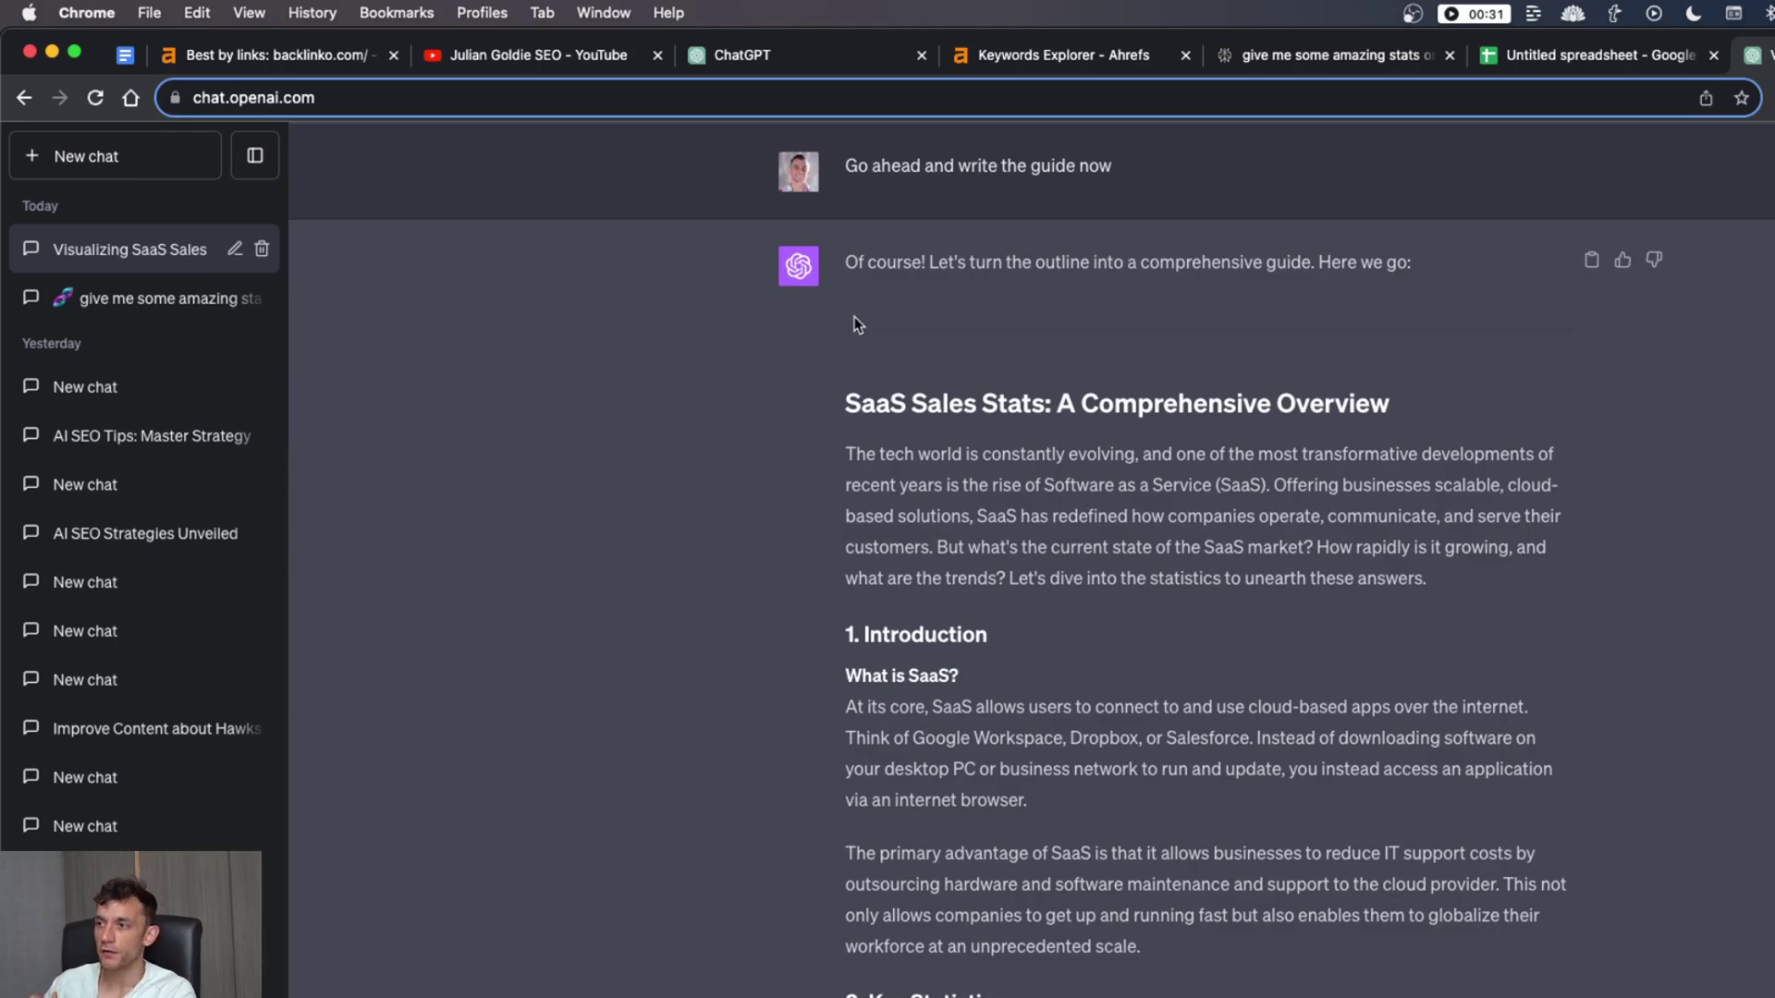
scroll(856, 323, down, 3)
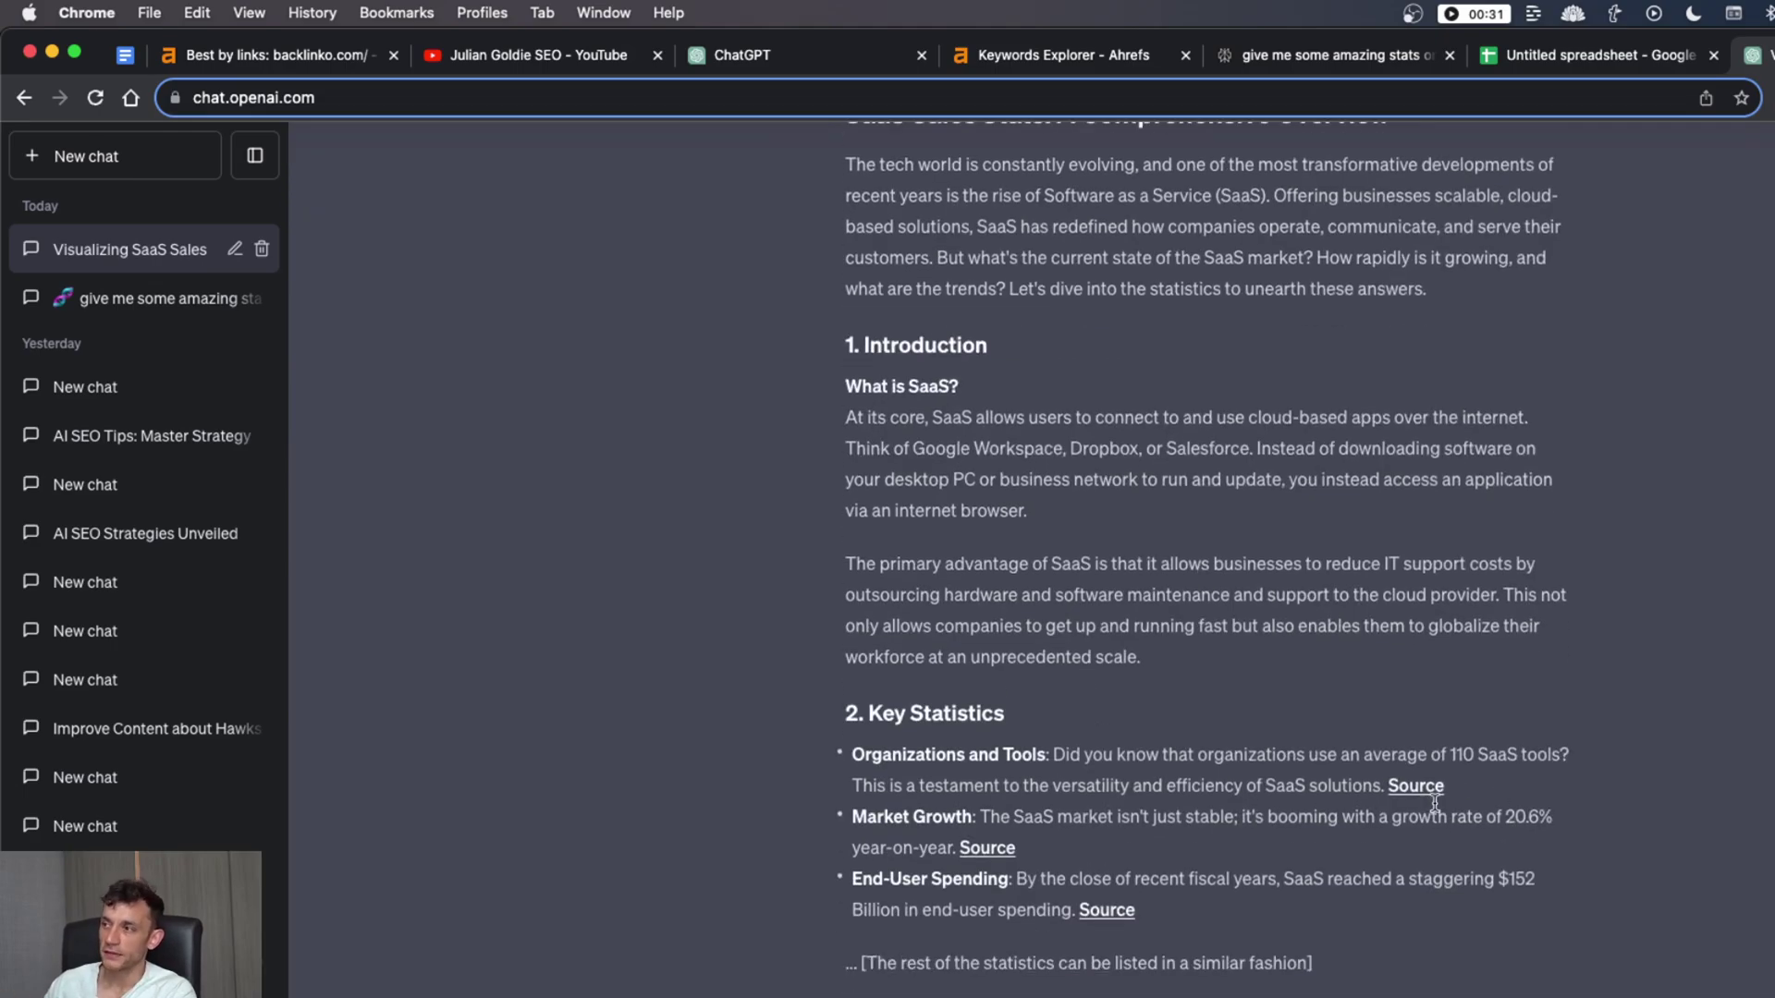
Select the Market Growth and End-User Spending bullets, then bring up the non-madx.co bullet-point stats reply
drag(1517, 755, 1483, 748)
triple_click(1172, 821)
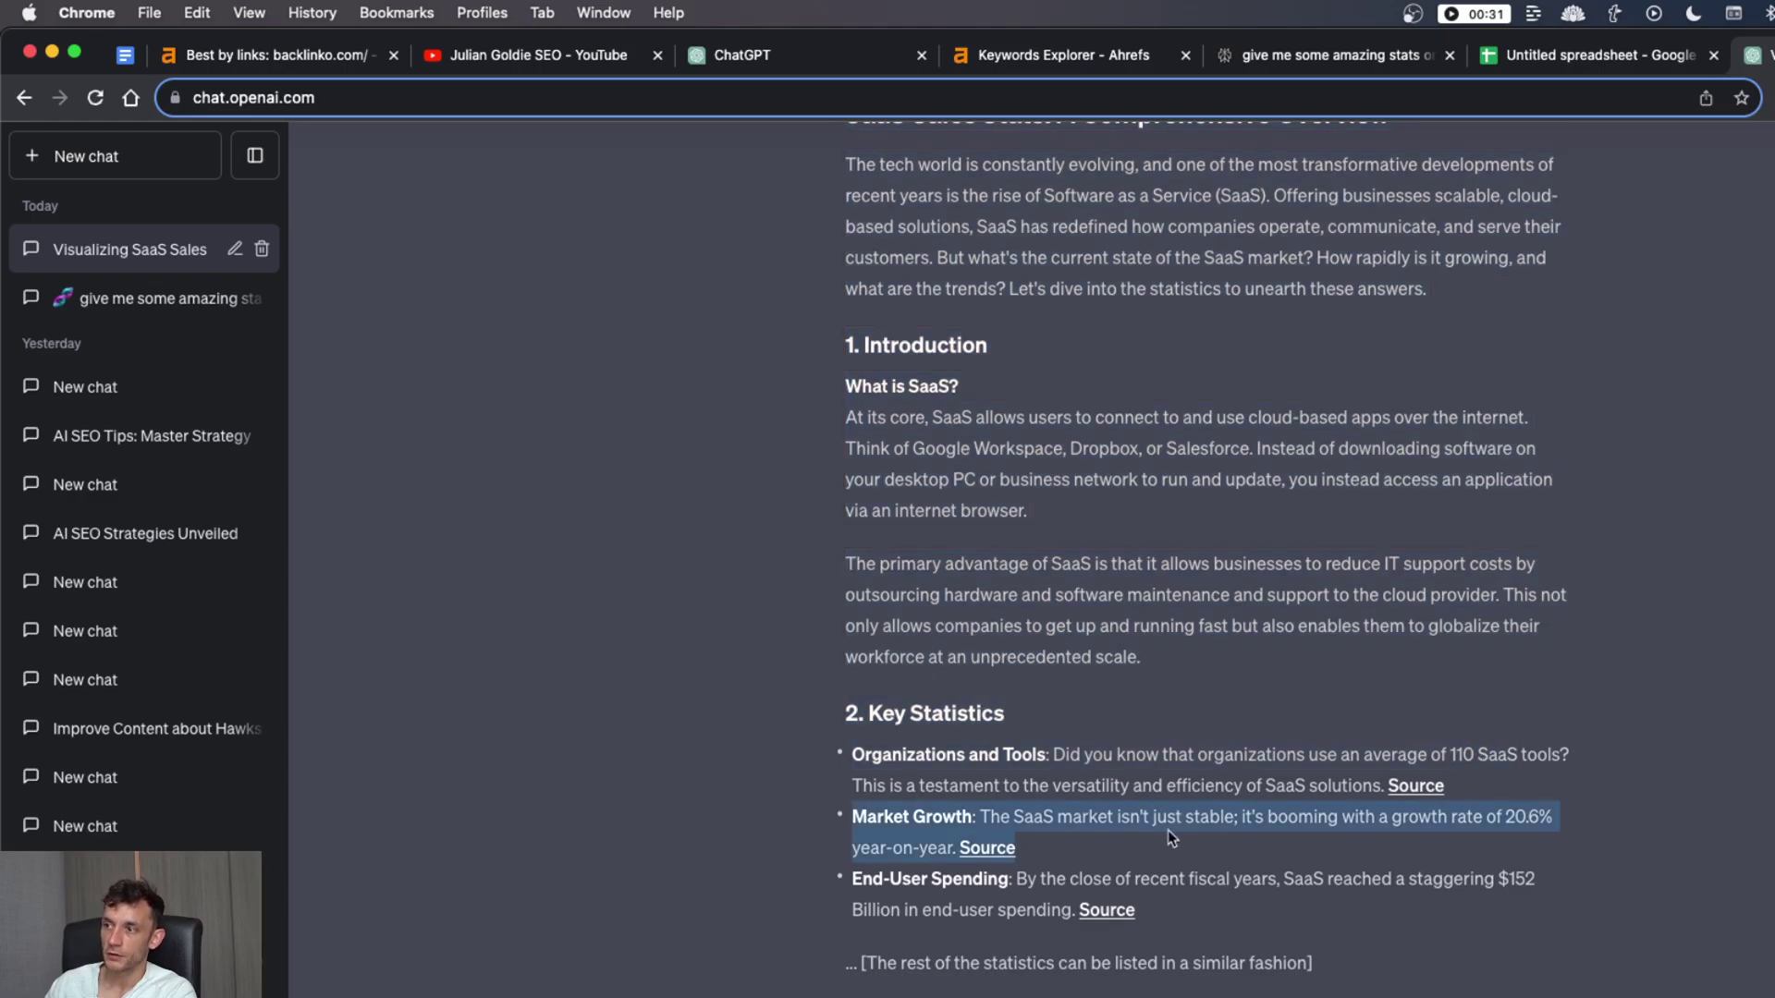
triple_click(1145, 877)
click(1211, 873)
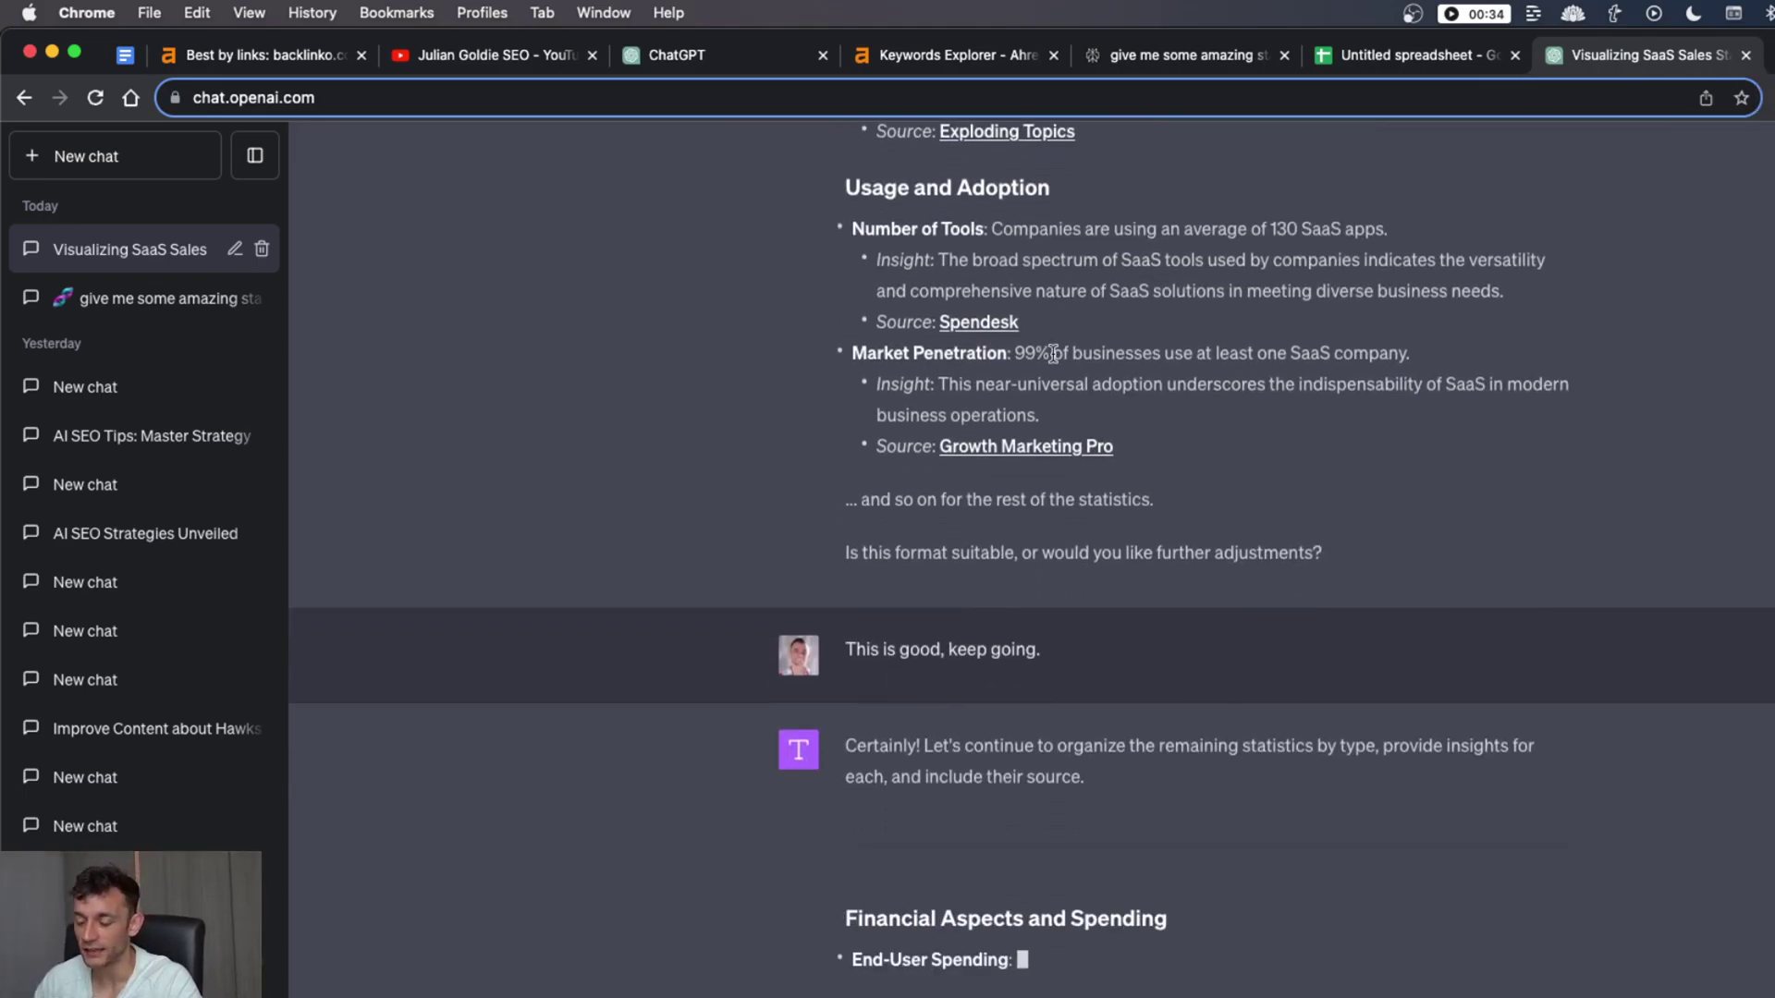
scroll(1258, 596, up, 2)
scroll(1257, 596, up, 15)
scroll(1054, 763, down, 1)
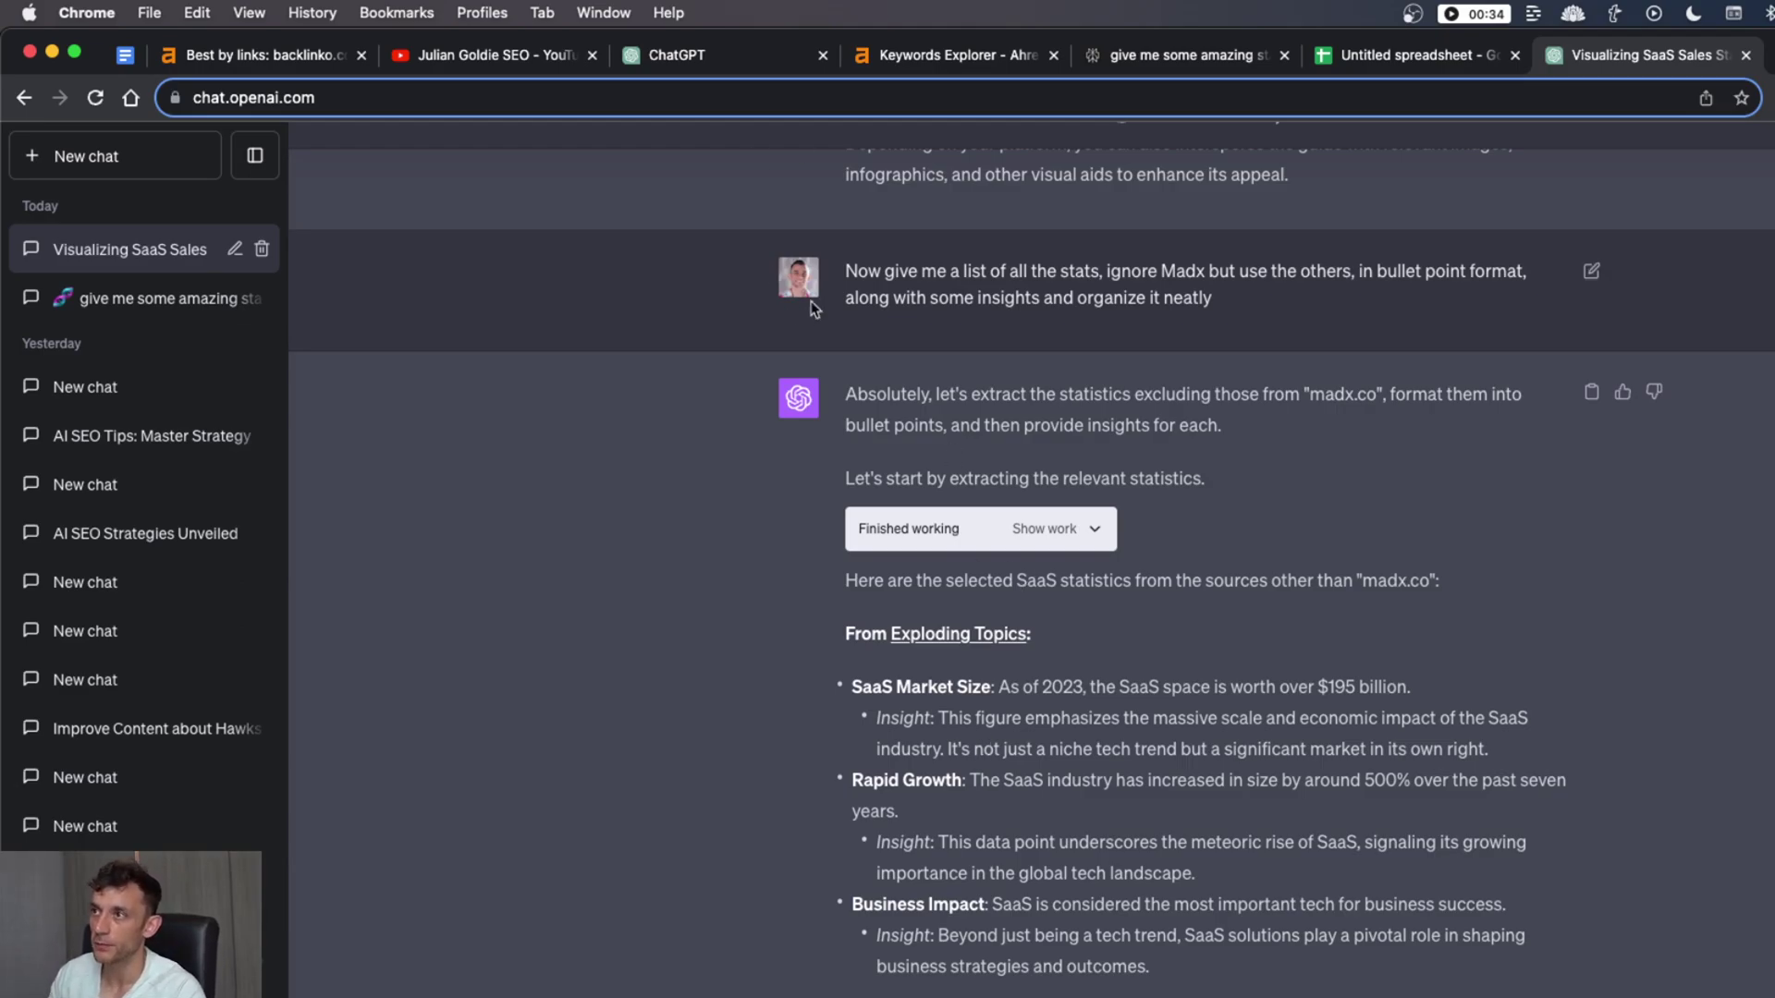
Review the prompt for non-Madx bullet stats and the start of its reply
drag(845, 270, 1229, 297)
click(1246, 299)
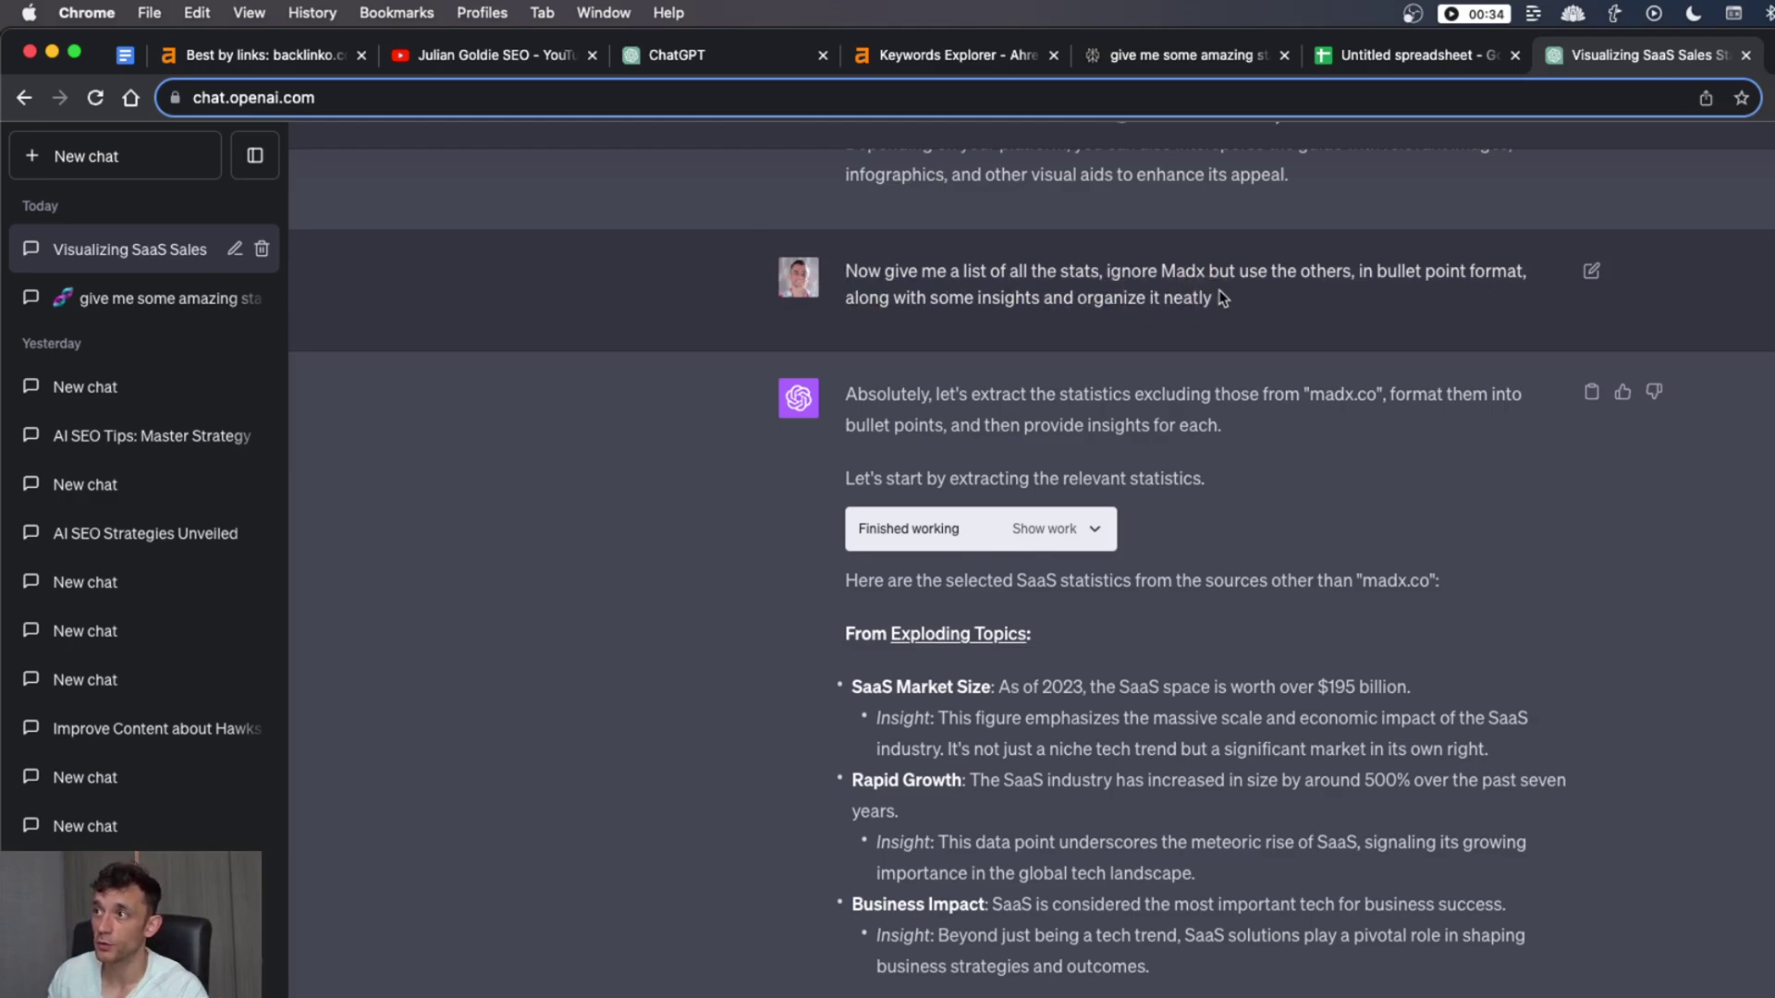
scroll(1317, 478, down, 5)
scroll(962, 447, up, 2)
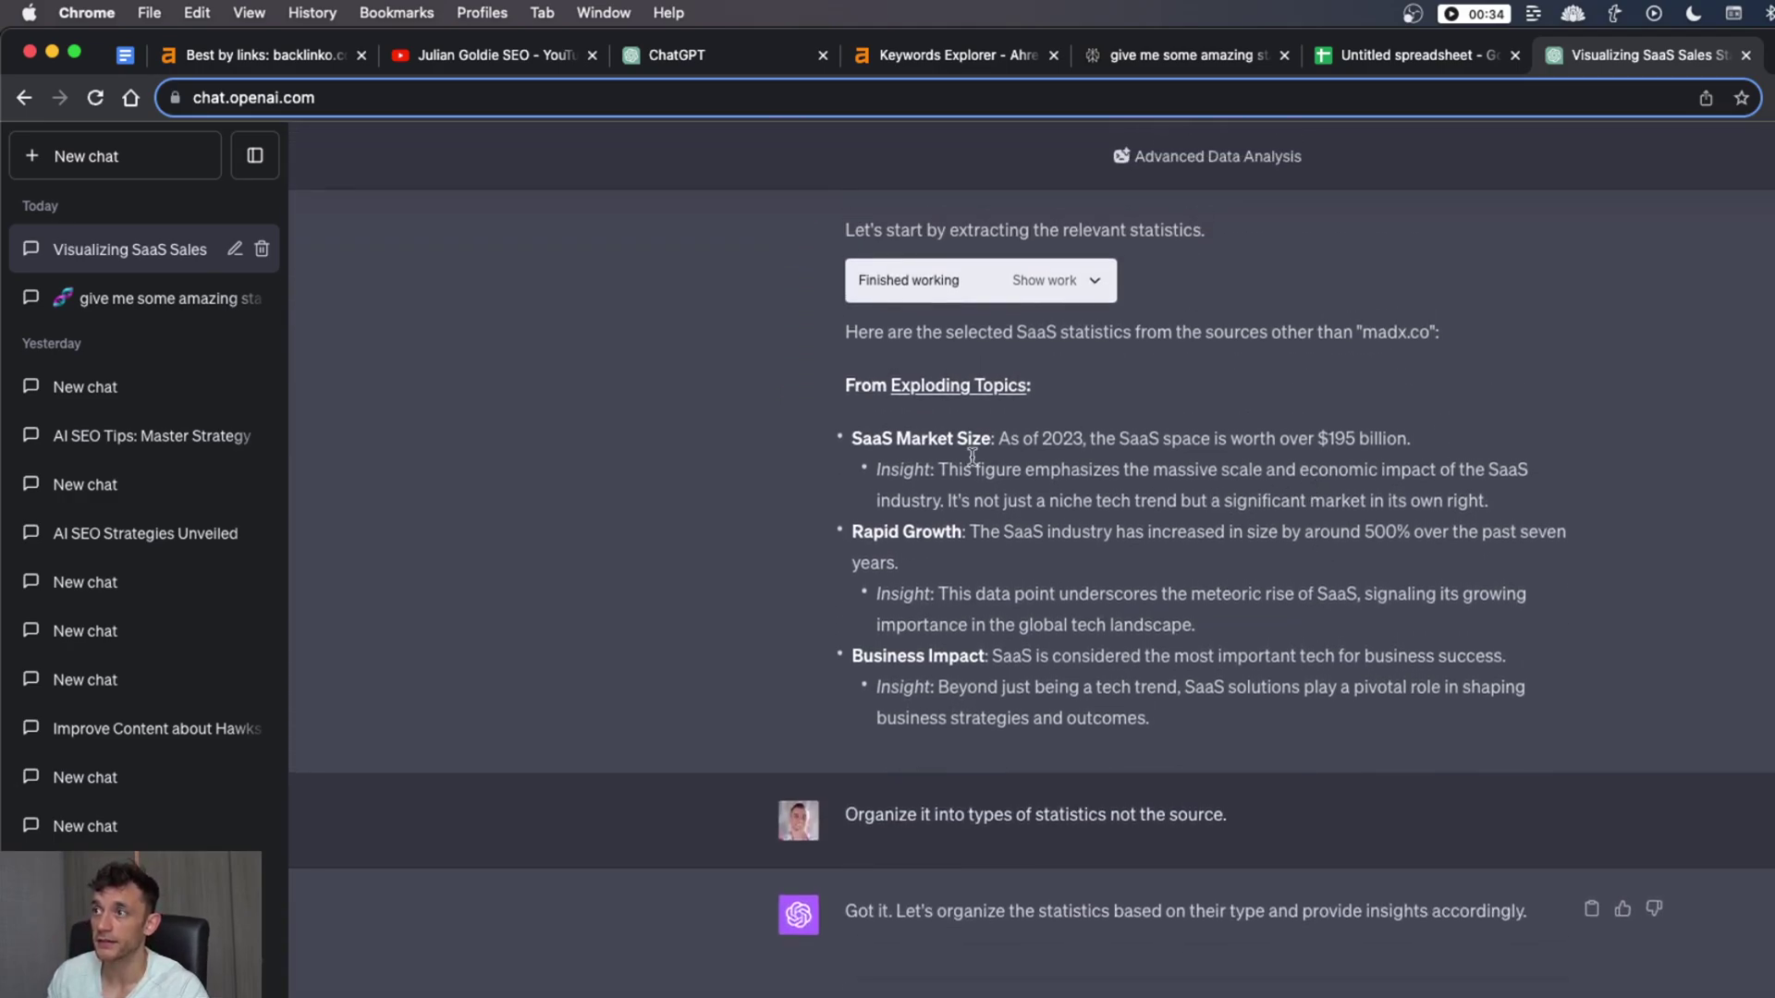
drag(763, 352, 1266, 579)
click(1260, 582)
scroll(1228, 605, down, 4)
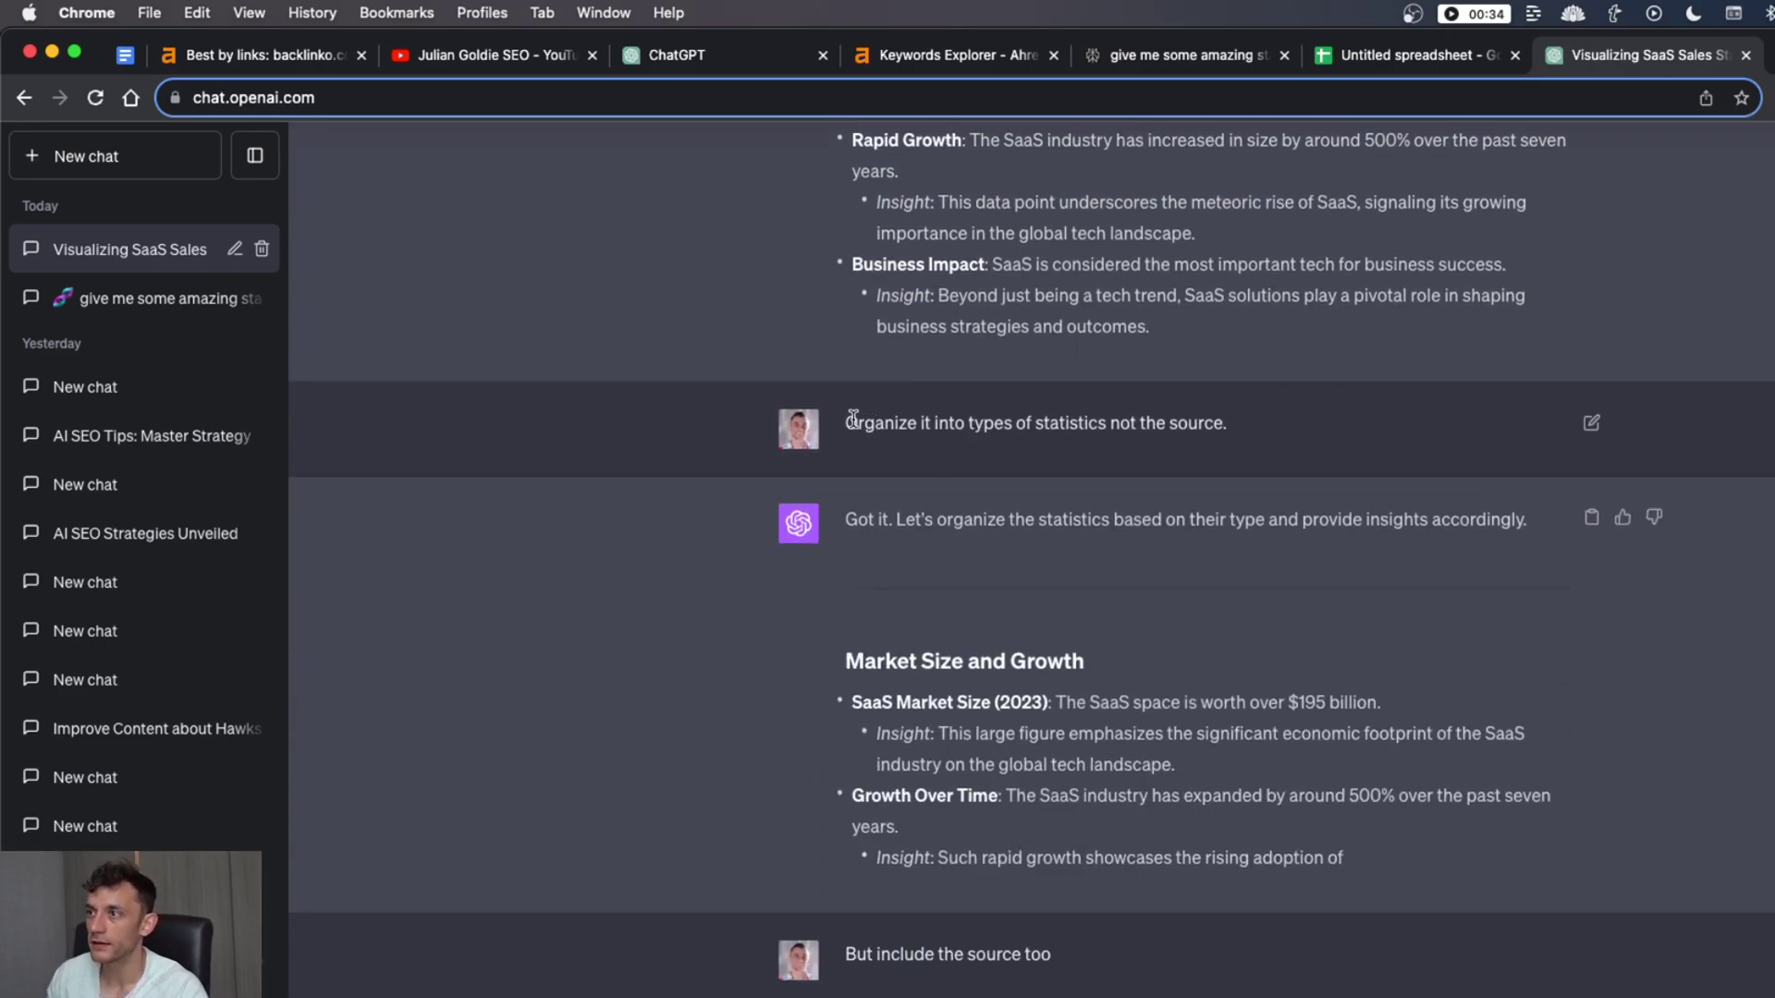
Review the follow-ups asking to organize the stats by type and to include sources
drag(858, 424, 1215, 427)
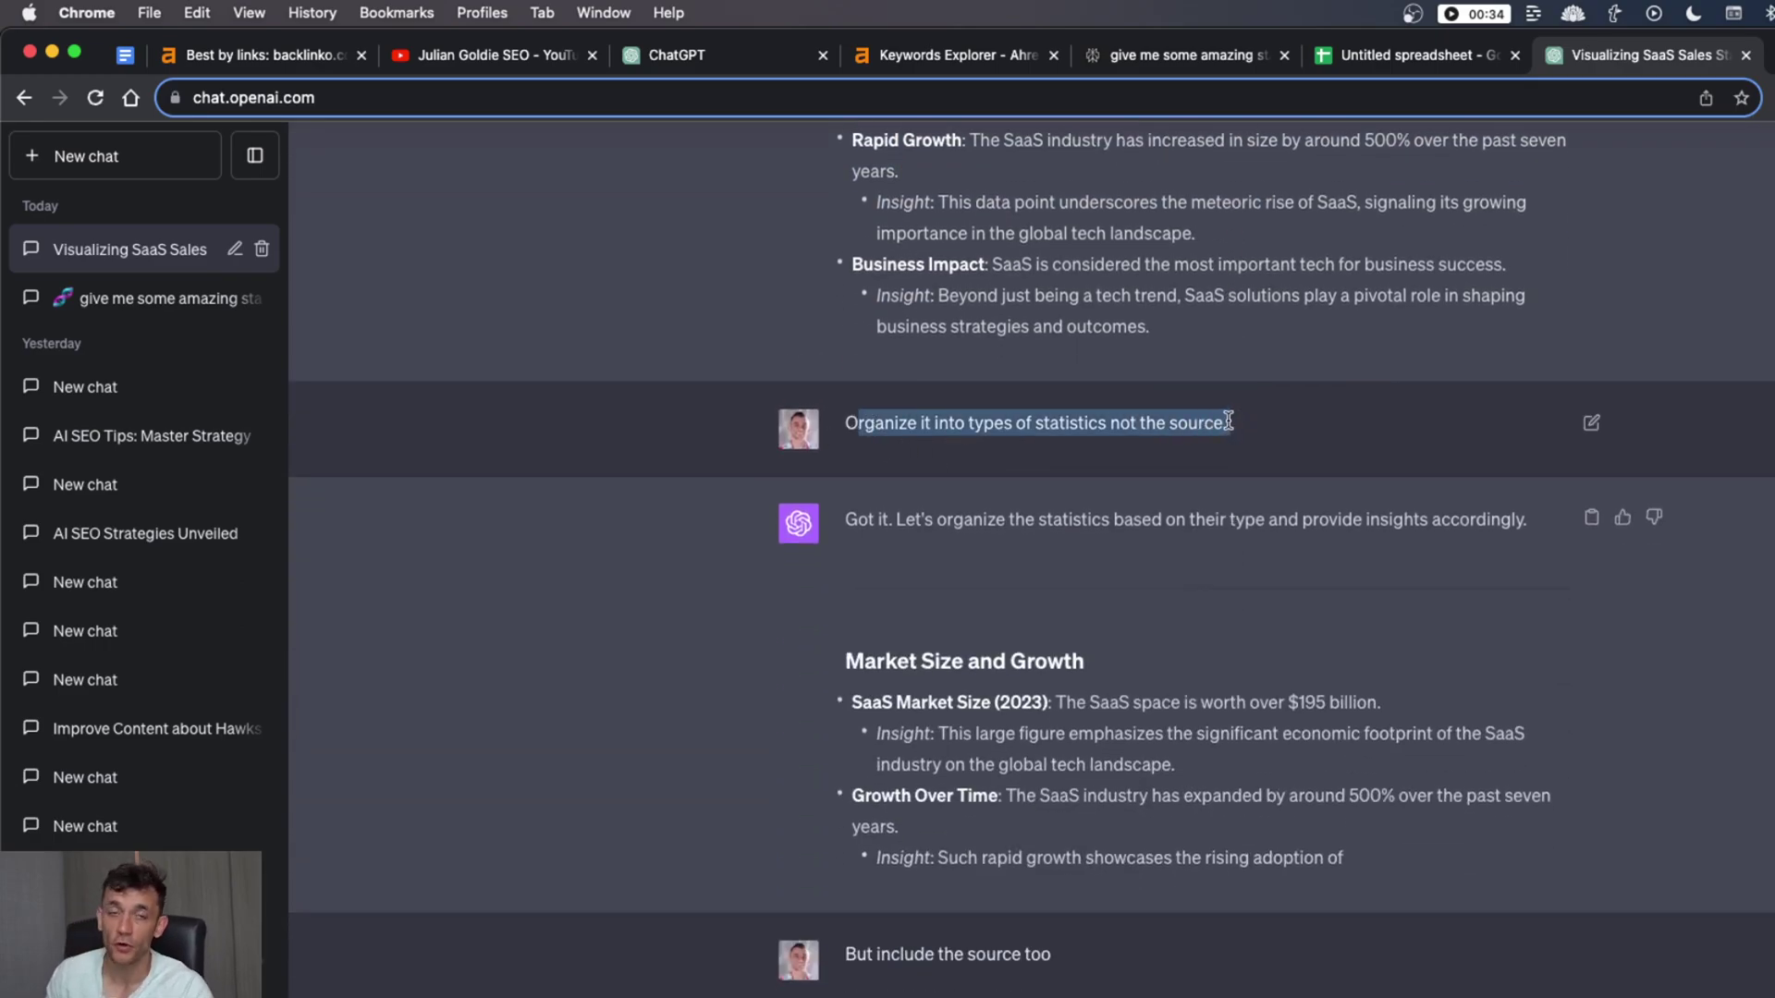
scroll(1235, 472, down, 2)
drag(845, 334, 1174, 580)
click(1056, 702)
drag(1054, 770, 782, 787)
click(1239, 693)
scroll(1231, 769, down, 7)
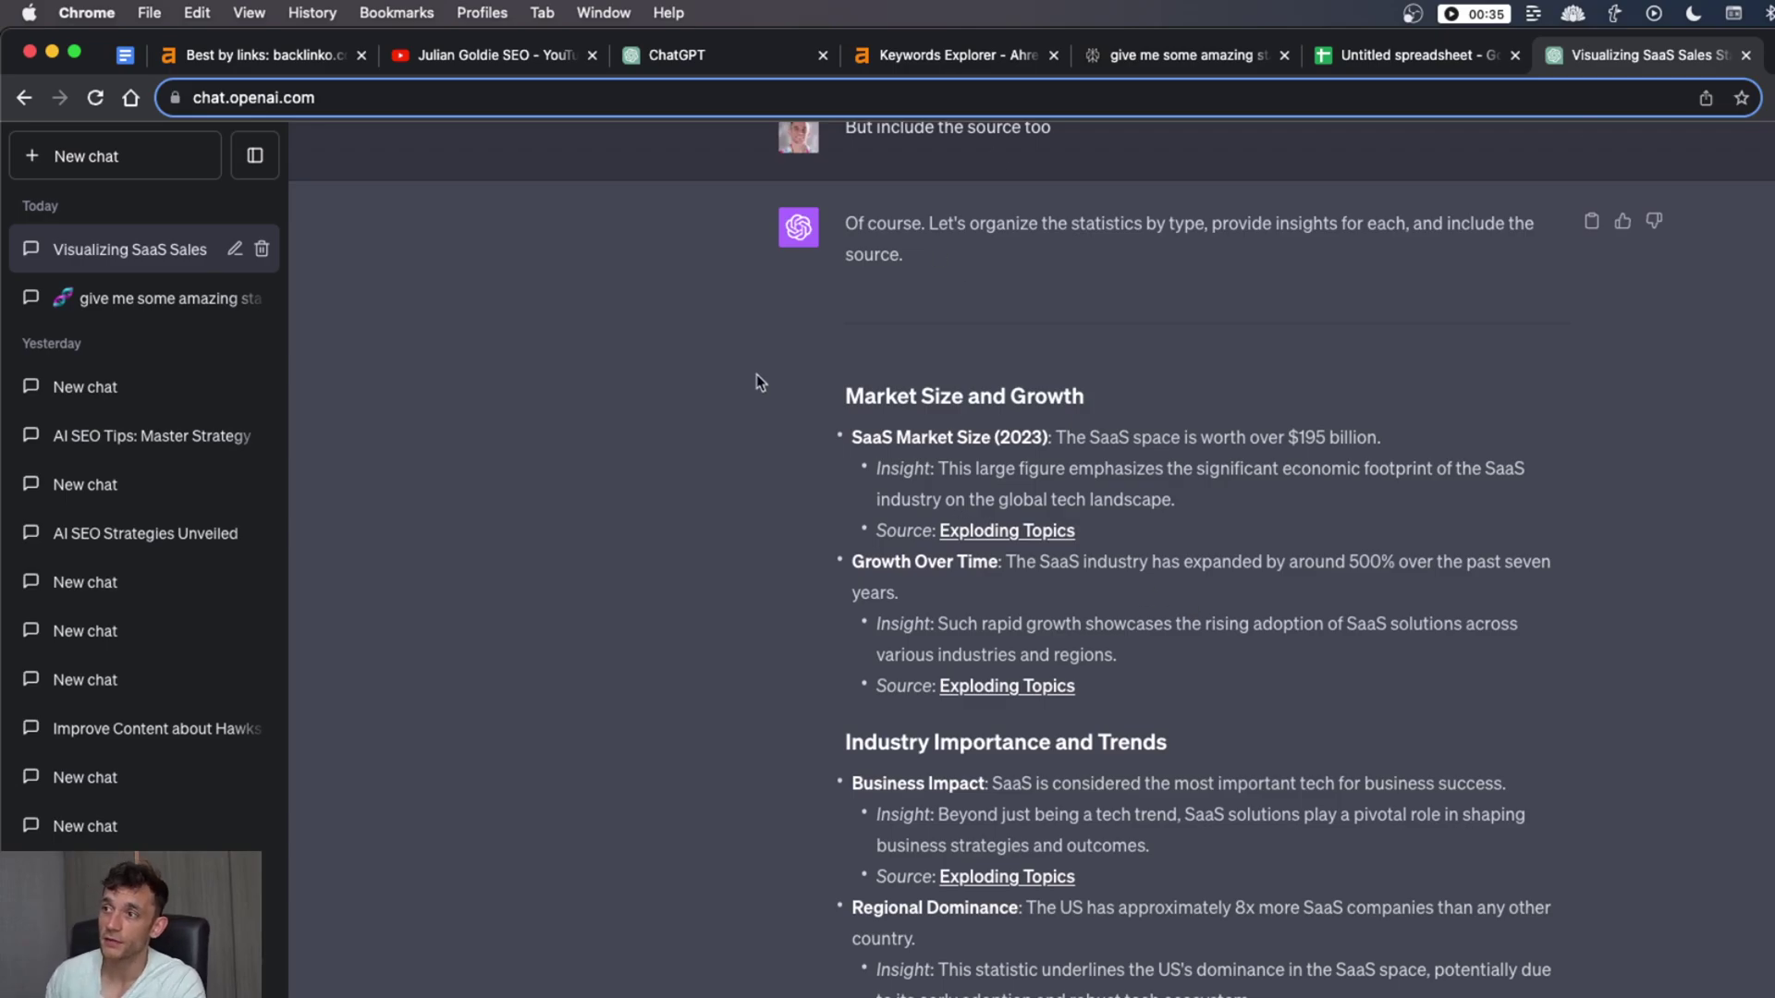
scroll(1174, 307, down, 2)
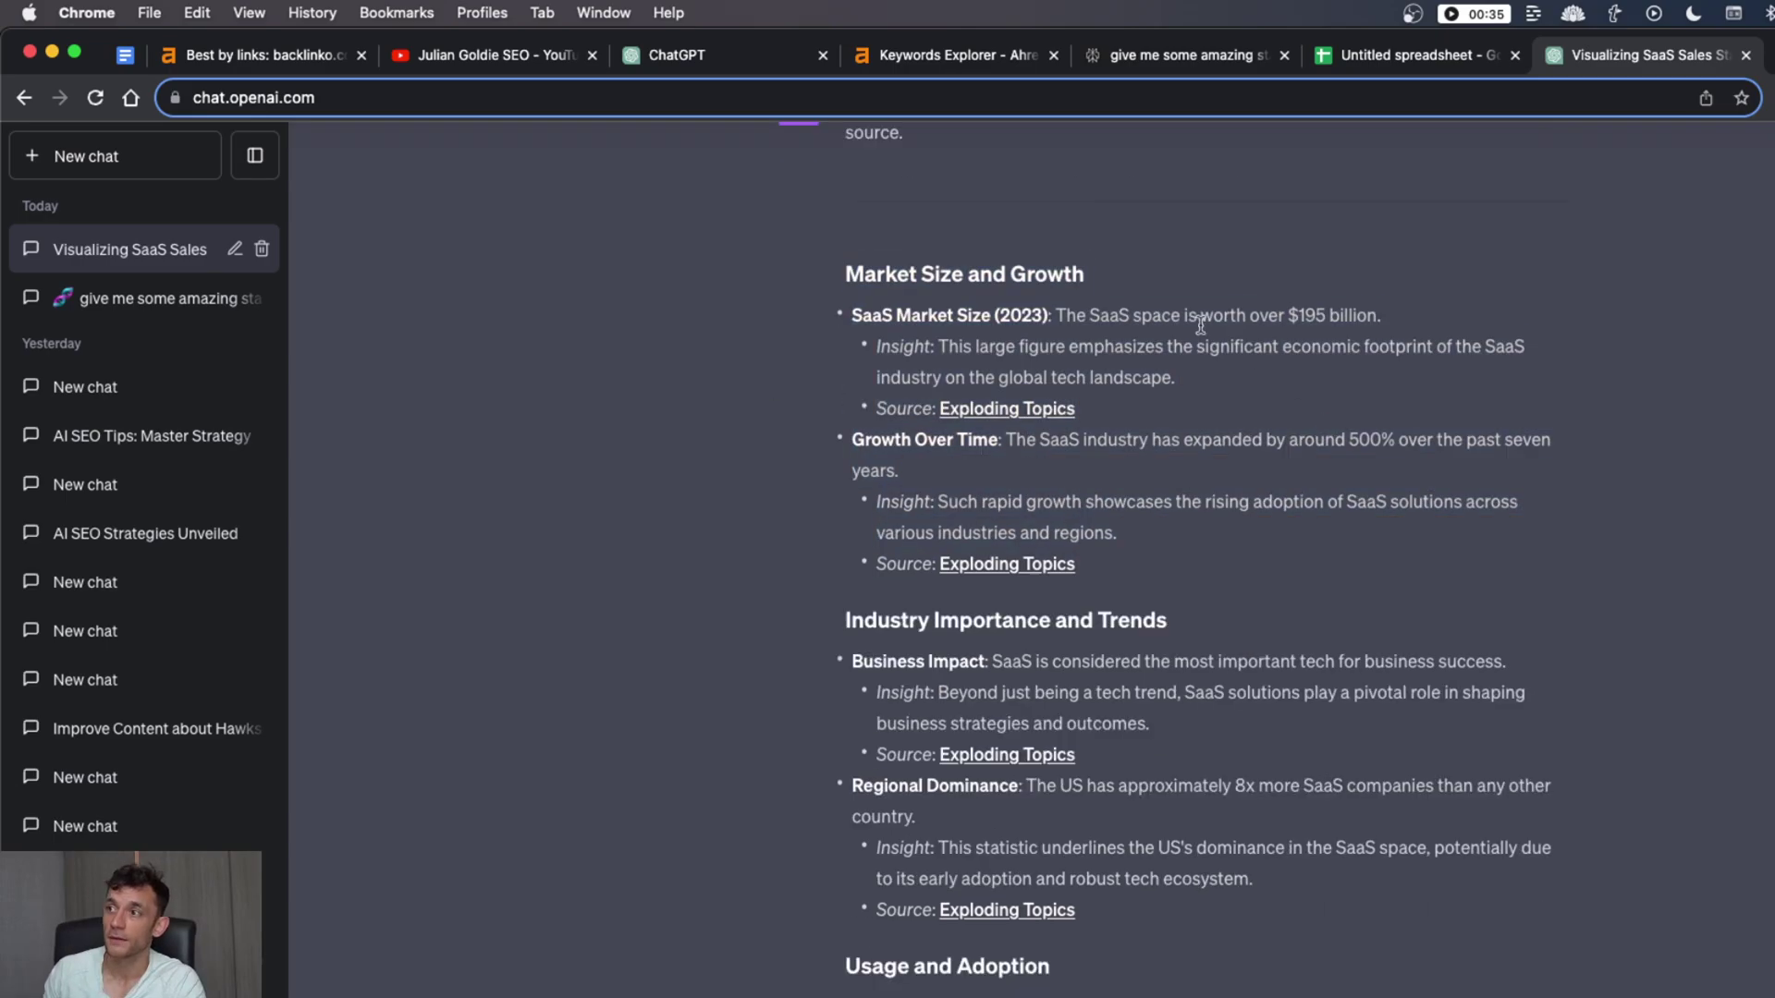
Examine the Market Size and Growth section's SaaS Market Size (2023) stat and its insight
drag(813, 266, 1269, 583)
click(1269, 583)
drag(837, 308, 1129, 274)
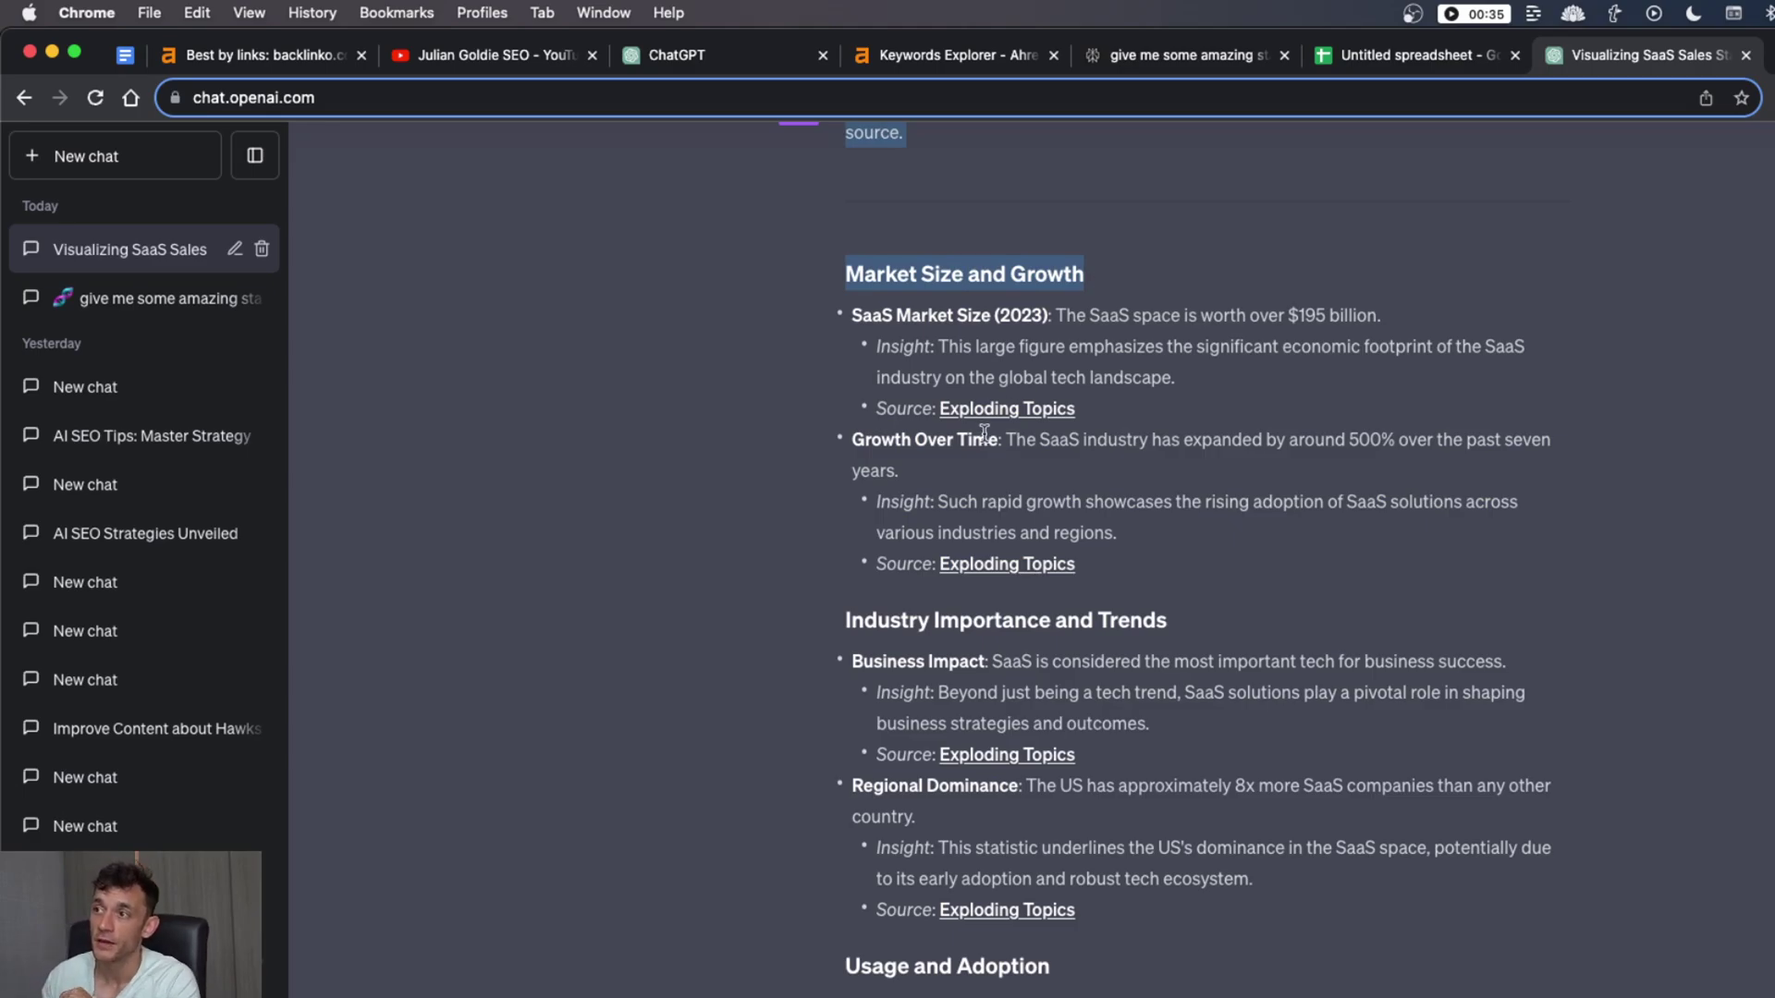
drag(851, 315, 1377, 309)
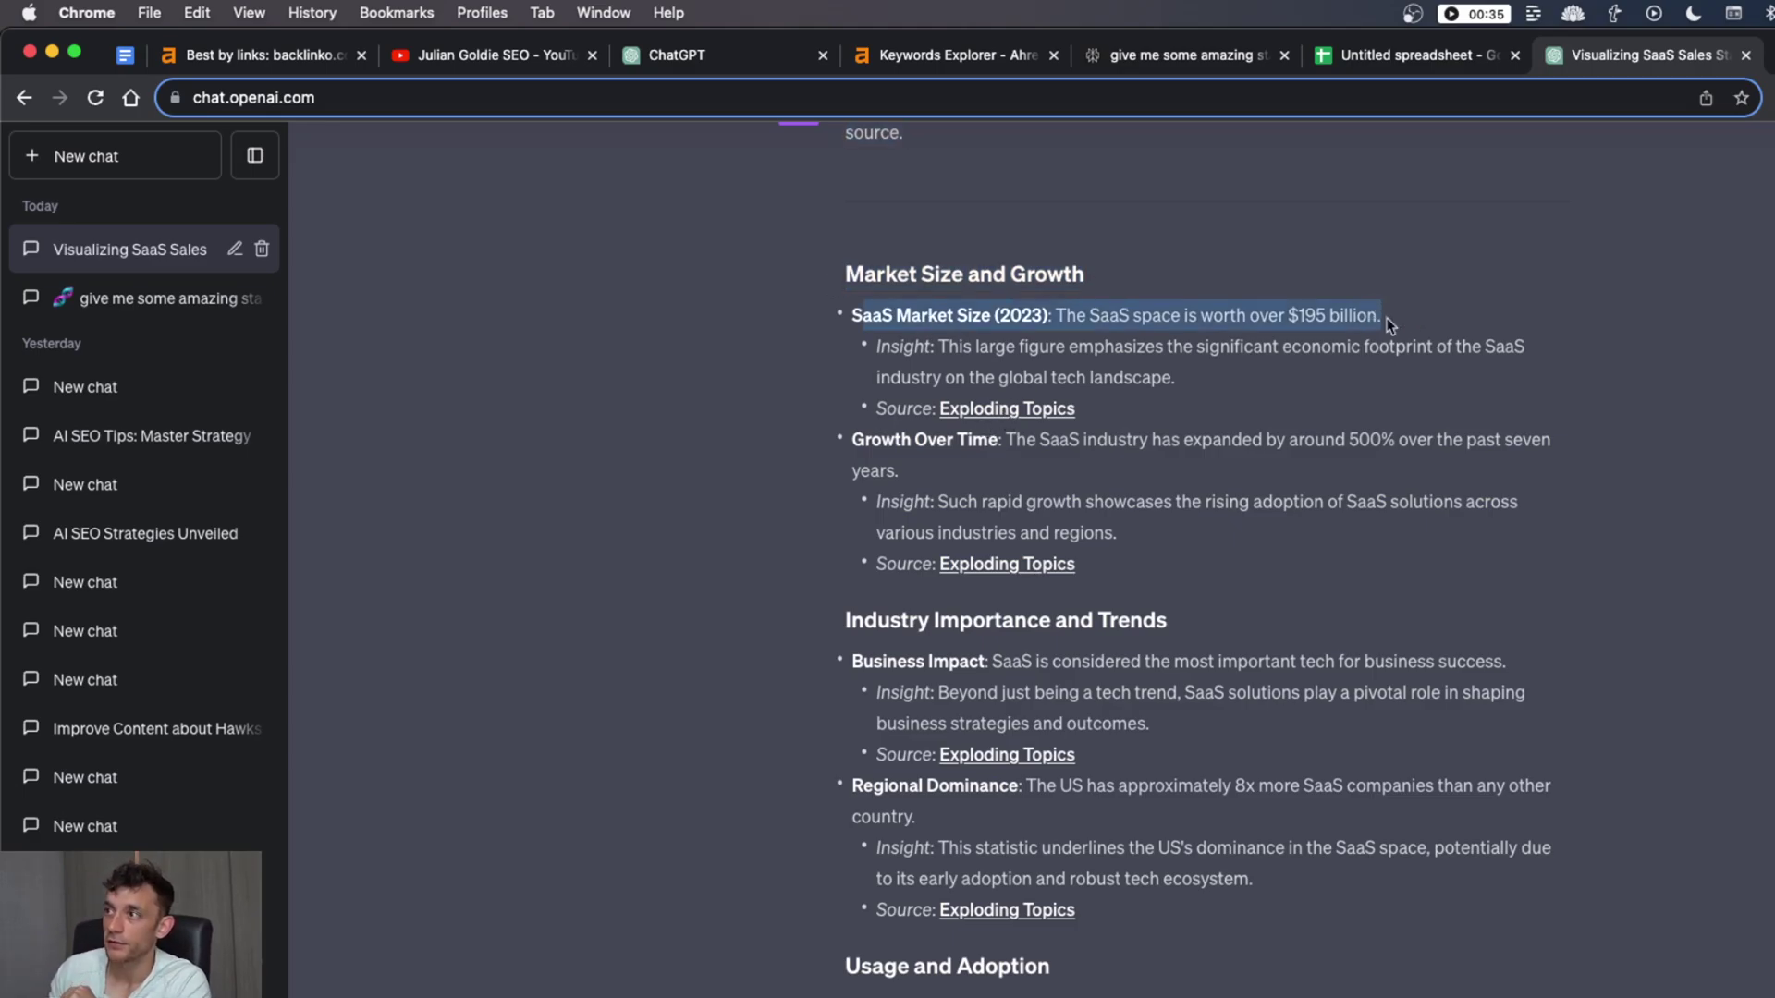
click(1230, 374)
drag(1176, 378, 869, 360)
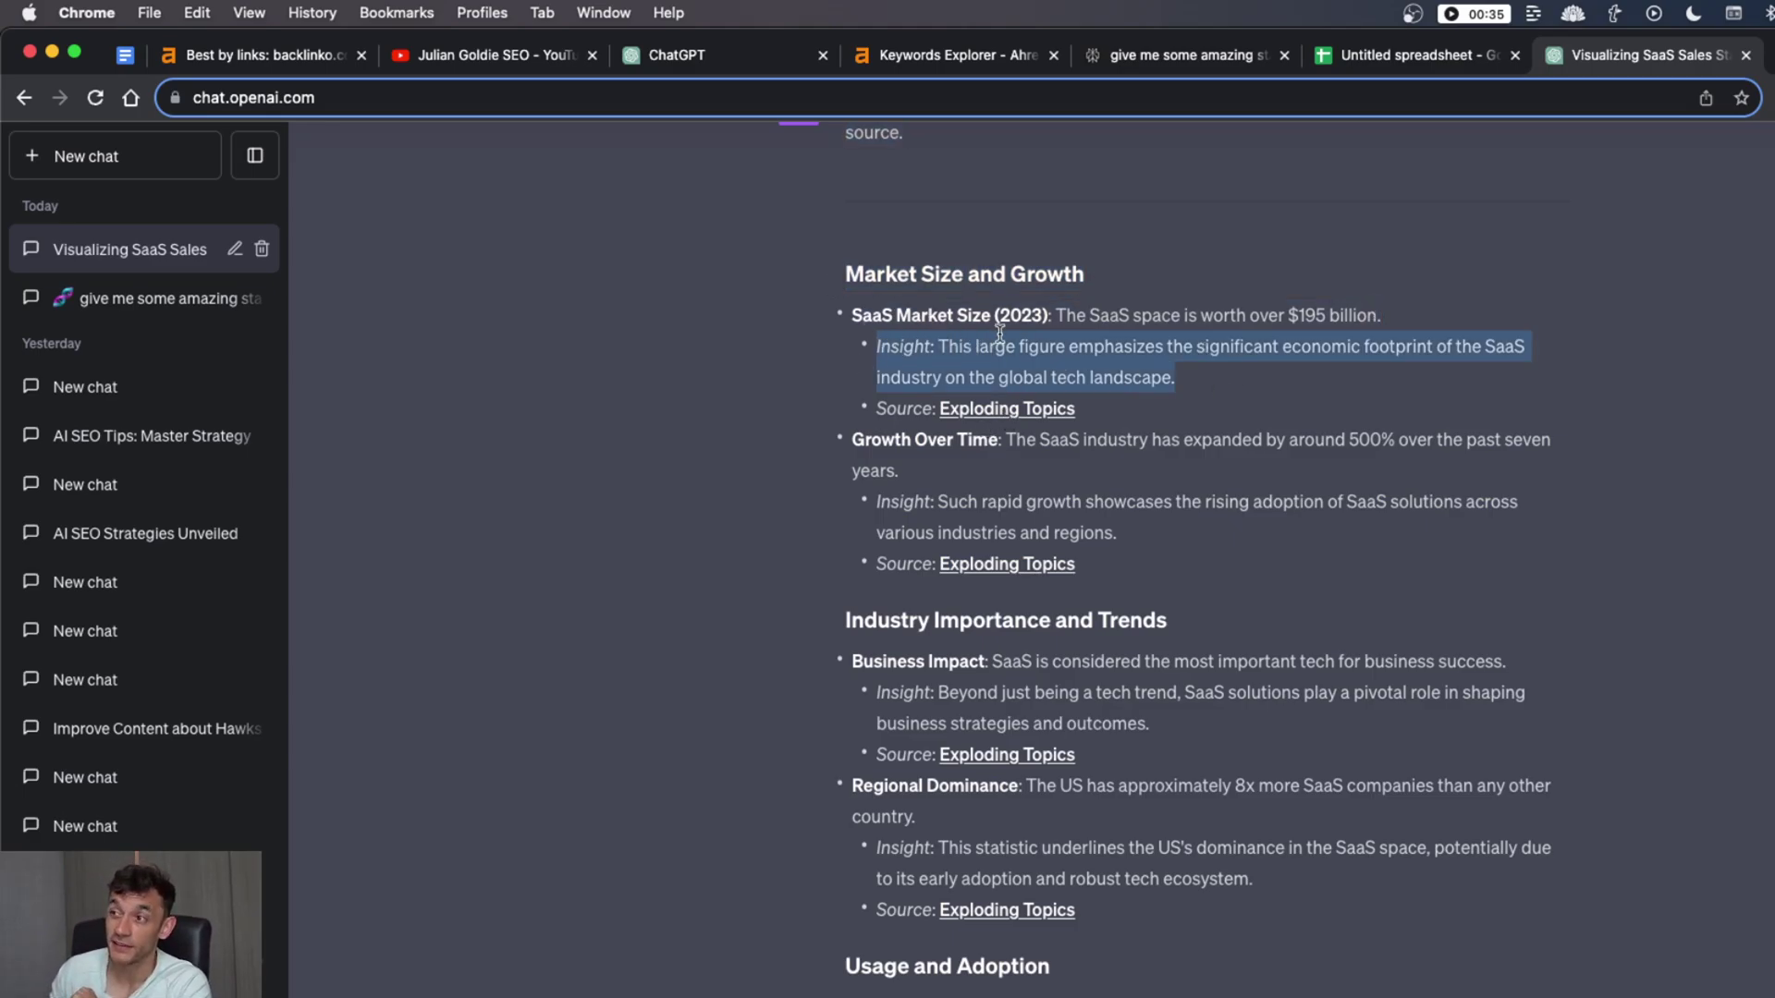
click(965, 372)
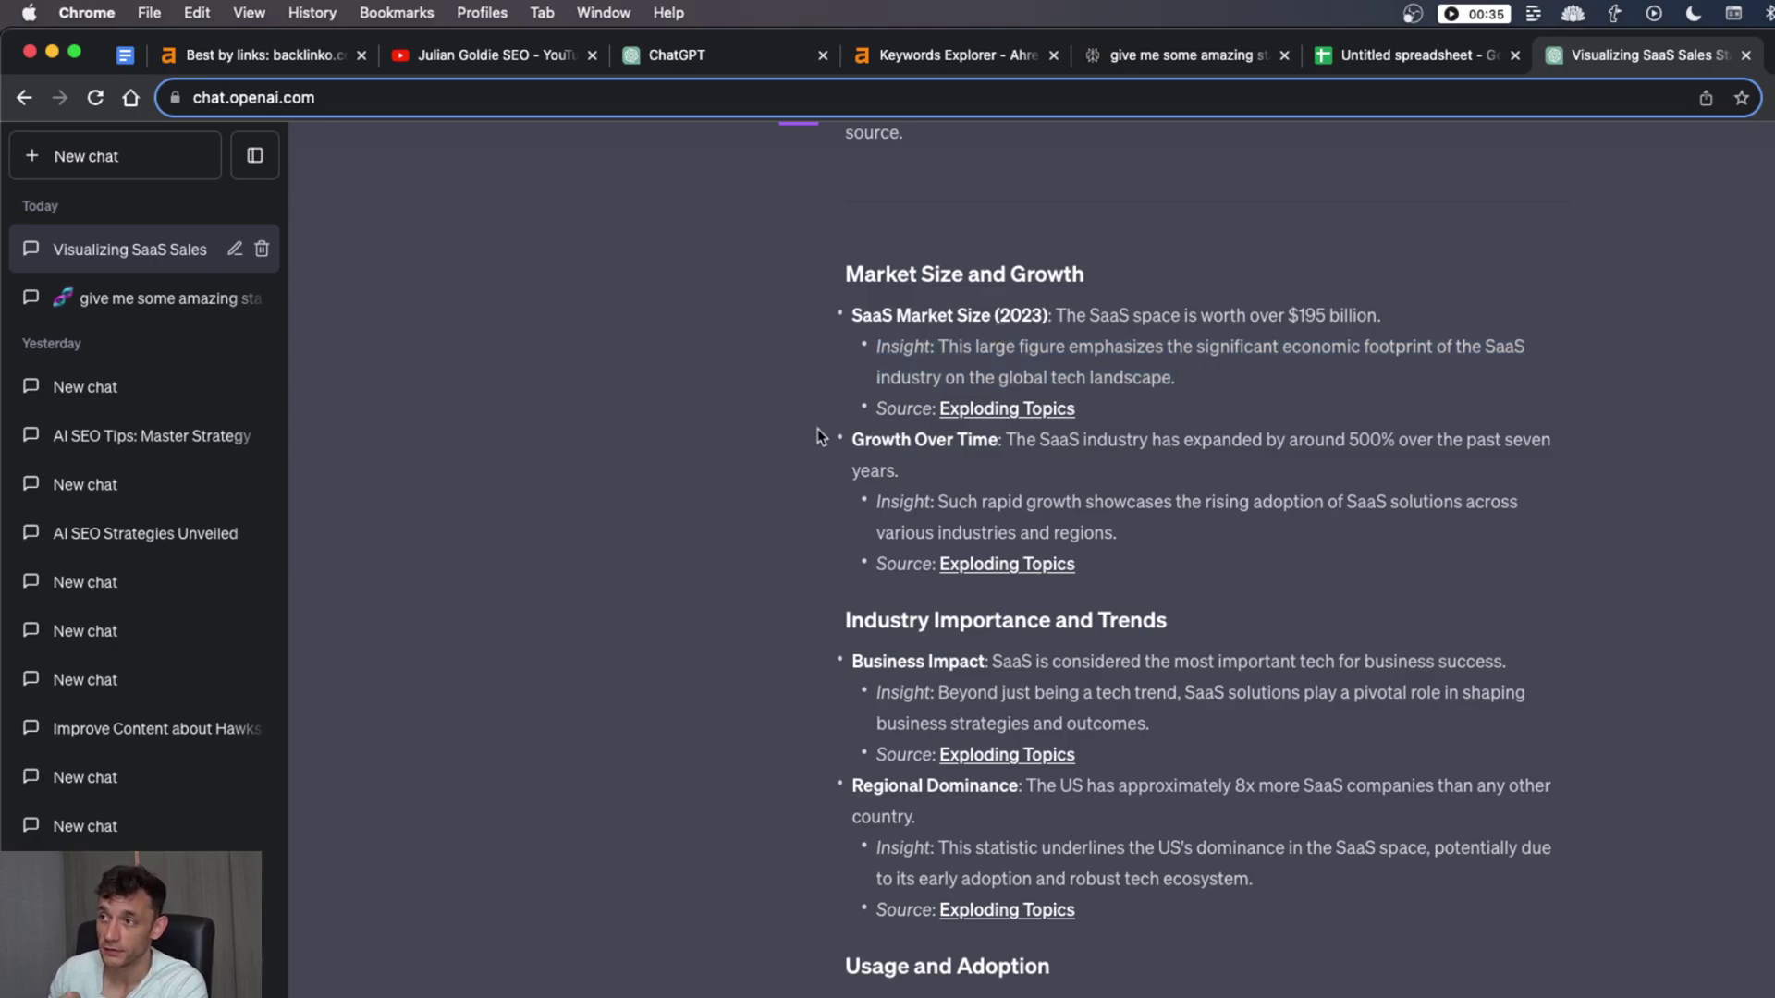
Zoom in on the chat and check the Exploding Topics source page for the market size stat
key(super+equal)
key(super+equal)
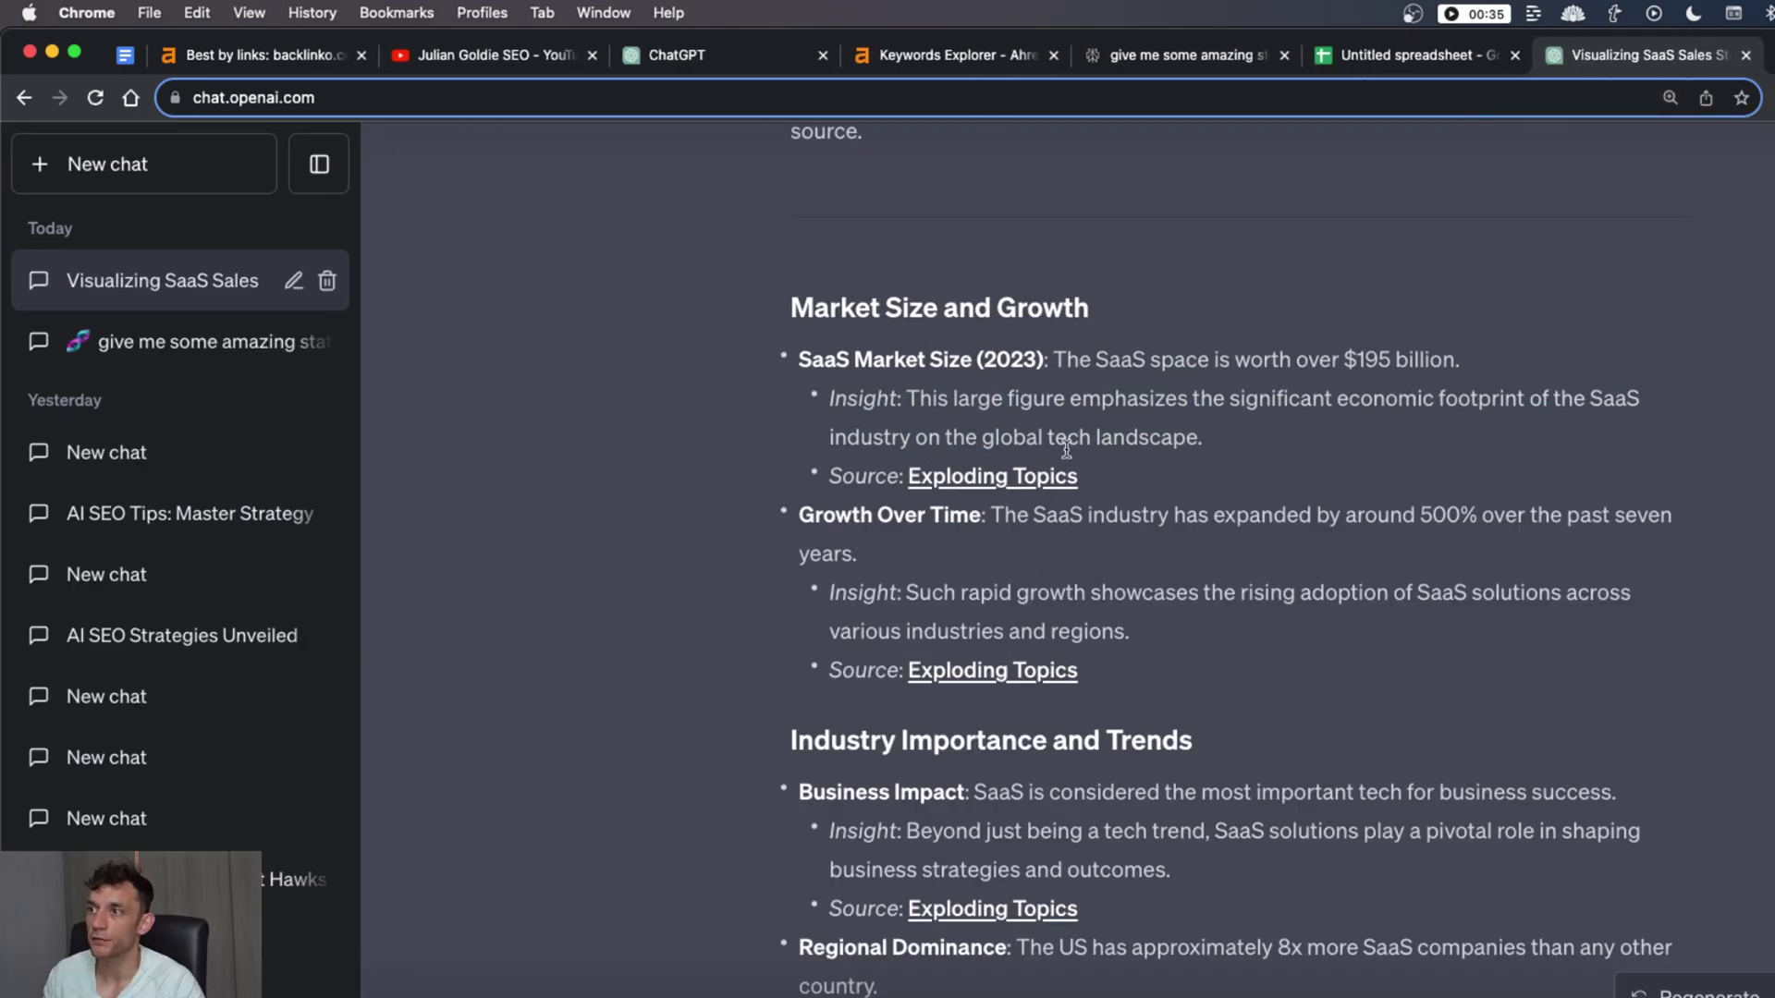
key(super+t)
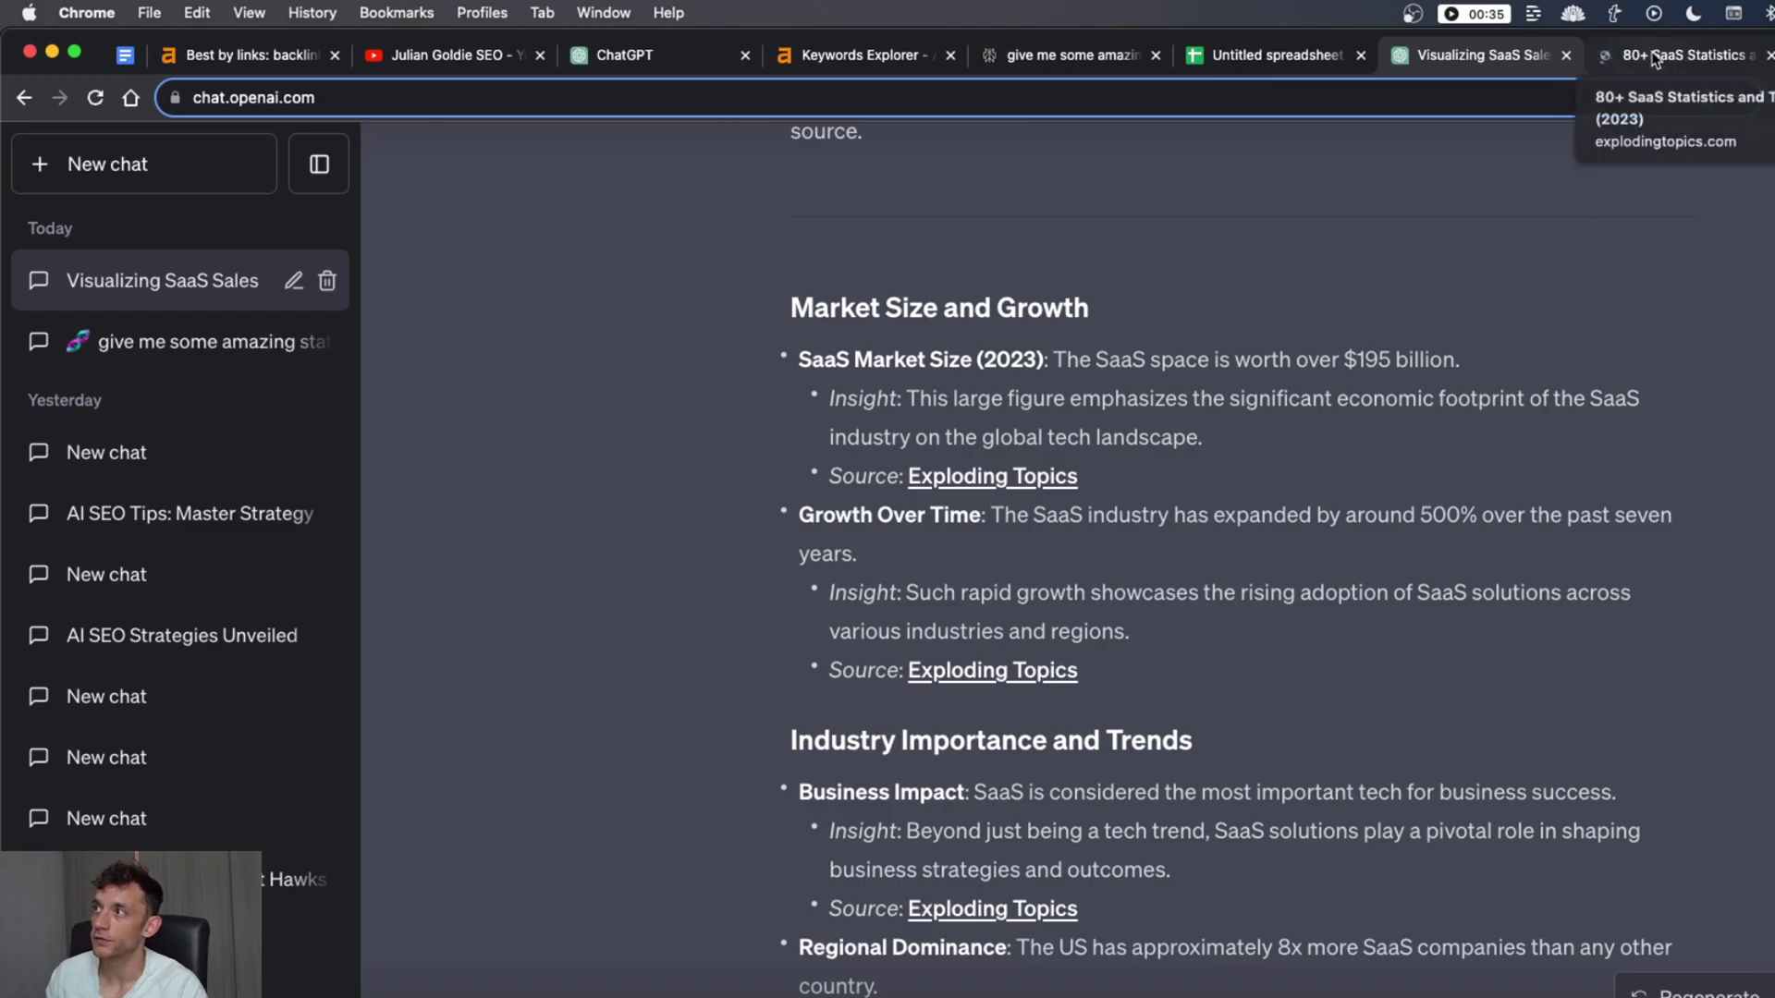
click(1659, 48)
key(super+w)
Read the continued reply adding Financial Aspects, Operational Insights and Market Leaders stats
scroll(1190, 588, down, 5)
drag(787, 377, 1158, 698)
click(1150, 745)
scroll(1153, 740, down, 6)
scroll(1152, 723, up, 2)
scroll(1152, 721, down, 10)
scroll(1137, 717, up, 6)
drag(797, 553, 1049, 562)
click(1049, 562)
Select the organized stats from Market Size and Growth onward, including Financial Aspects, and copy them
scroll(1177, 632, down, 4)
scroll(1178, 633, down, 3)
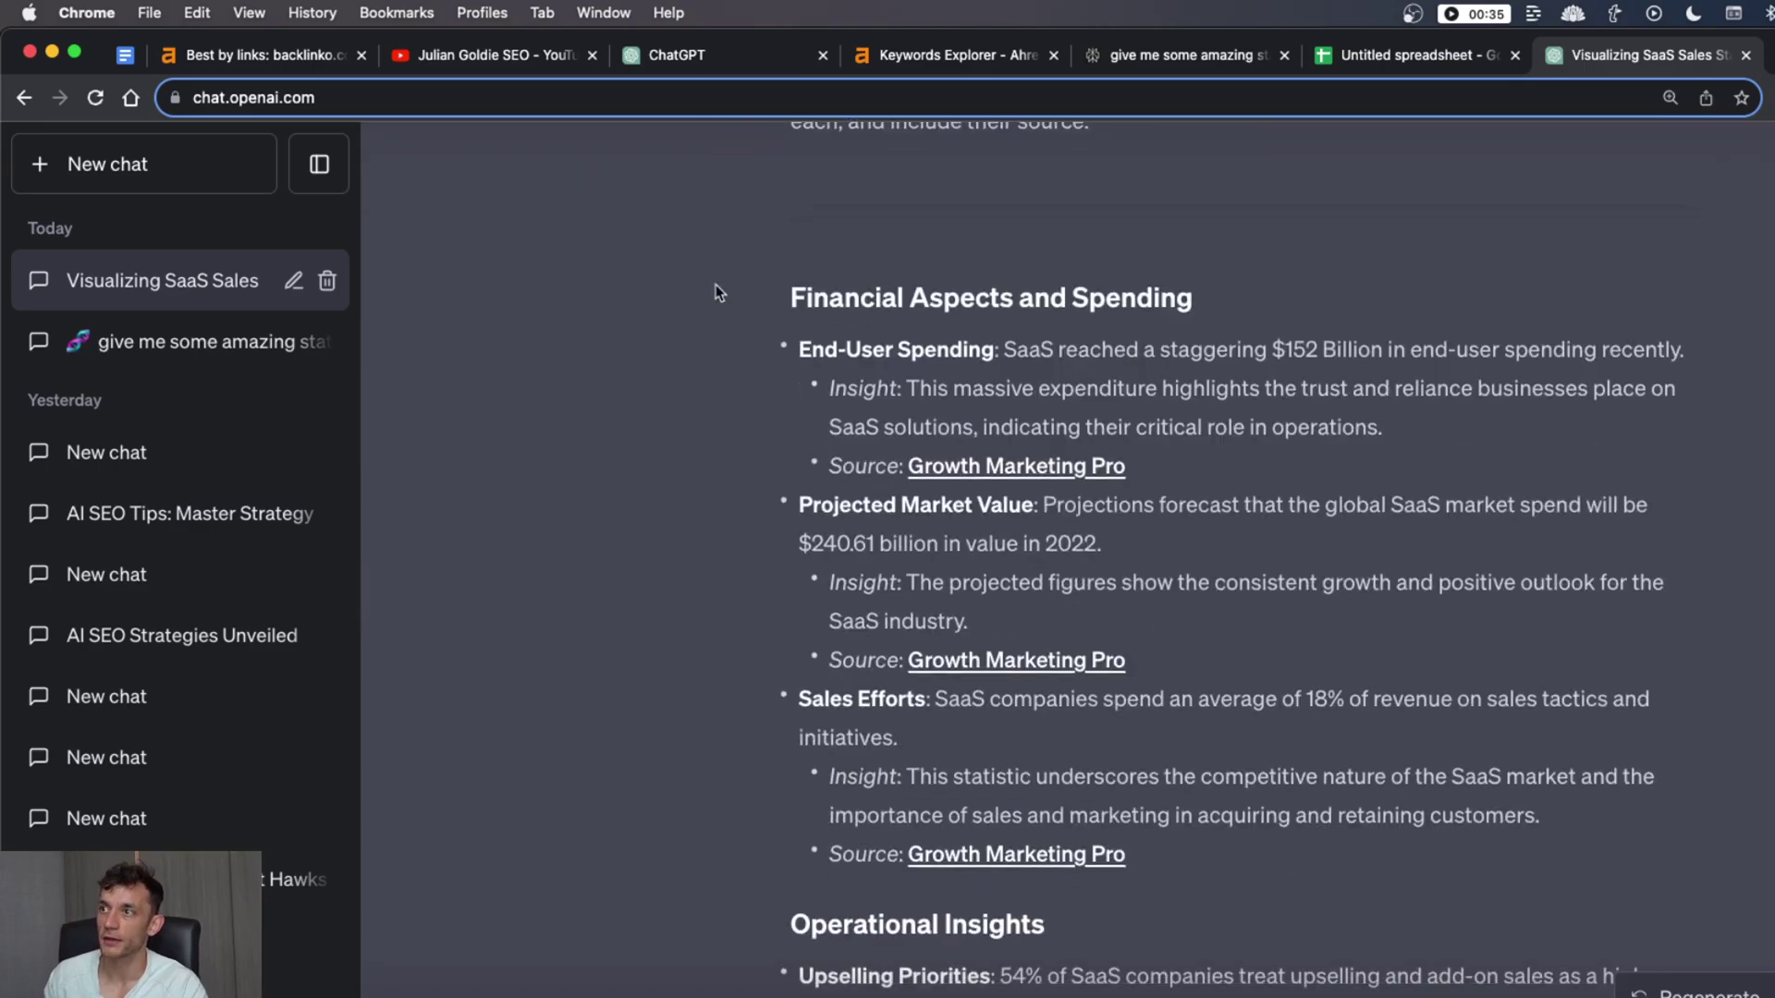
drag(714, 285, 1303, 638)
click(1267, 458)
scroll(1283, 531, down, 12)
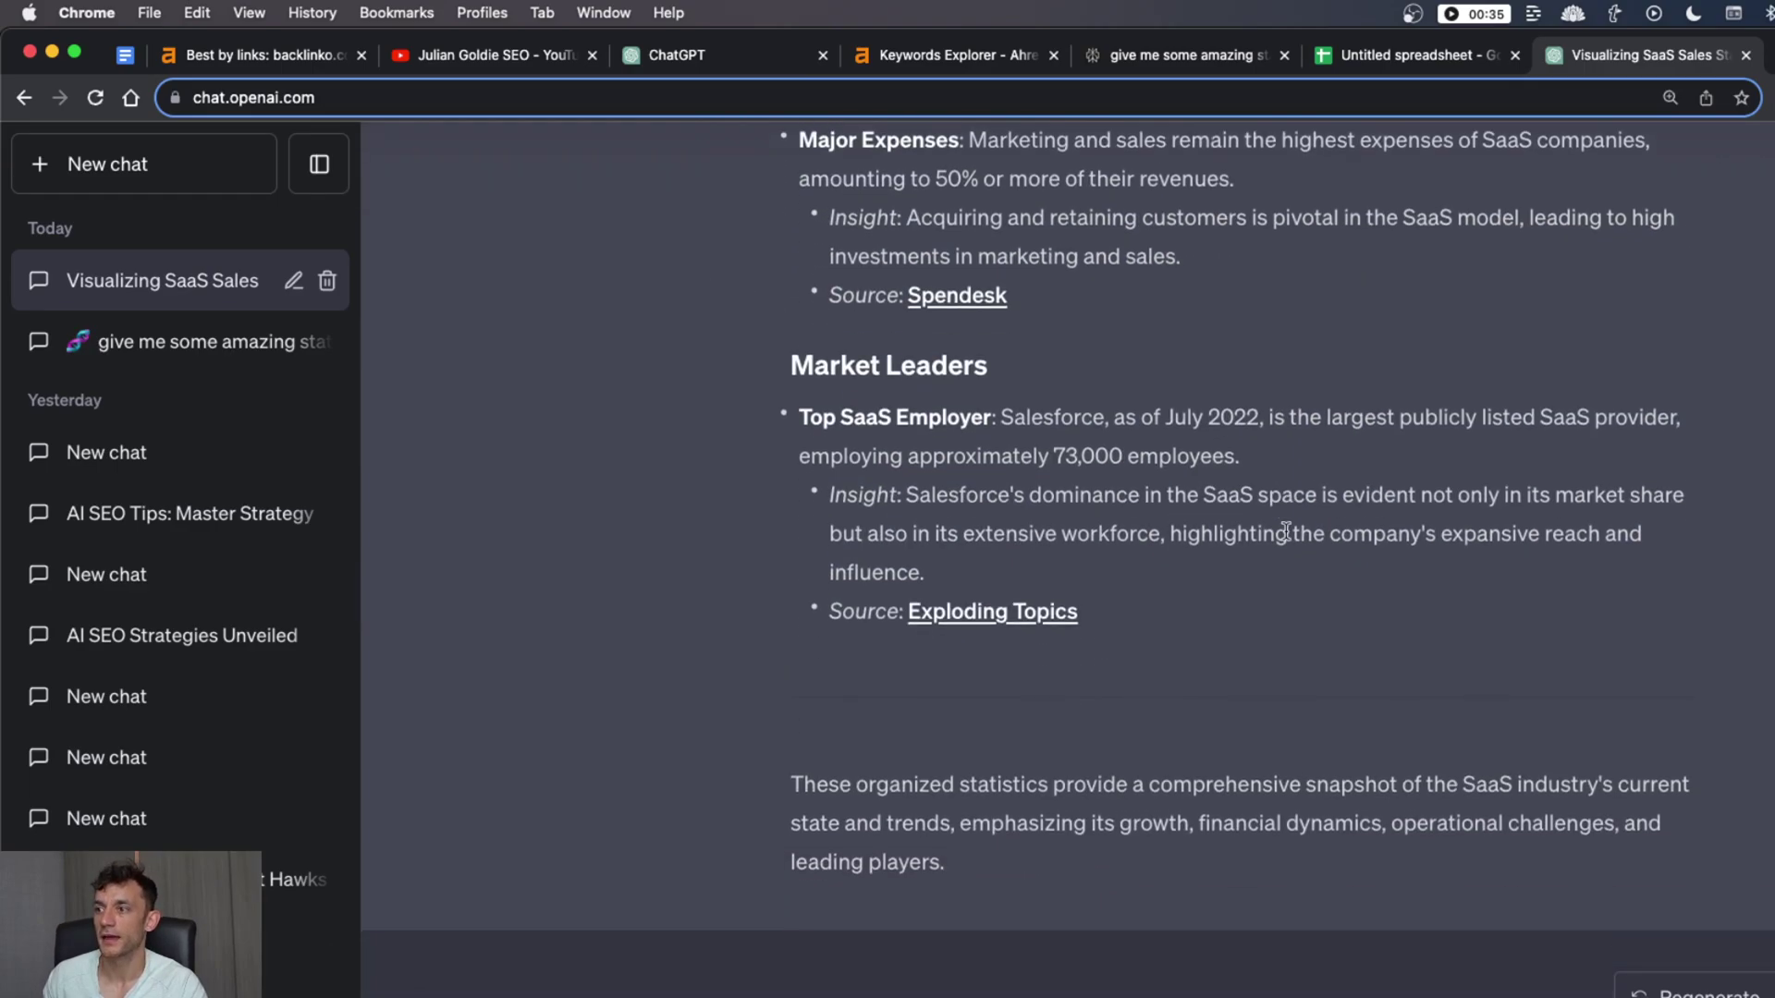
scroll(1267, 505, up, 3)
key(super+1)
key(super+9)
drag(1413, 723, 918, 455)
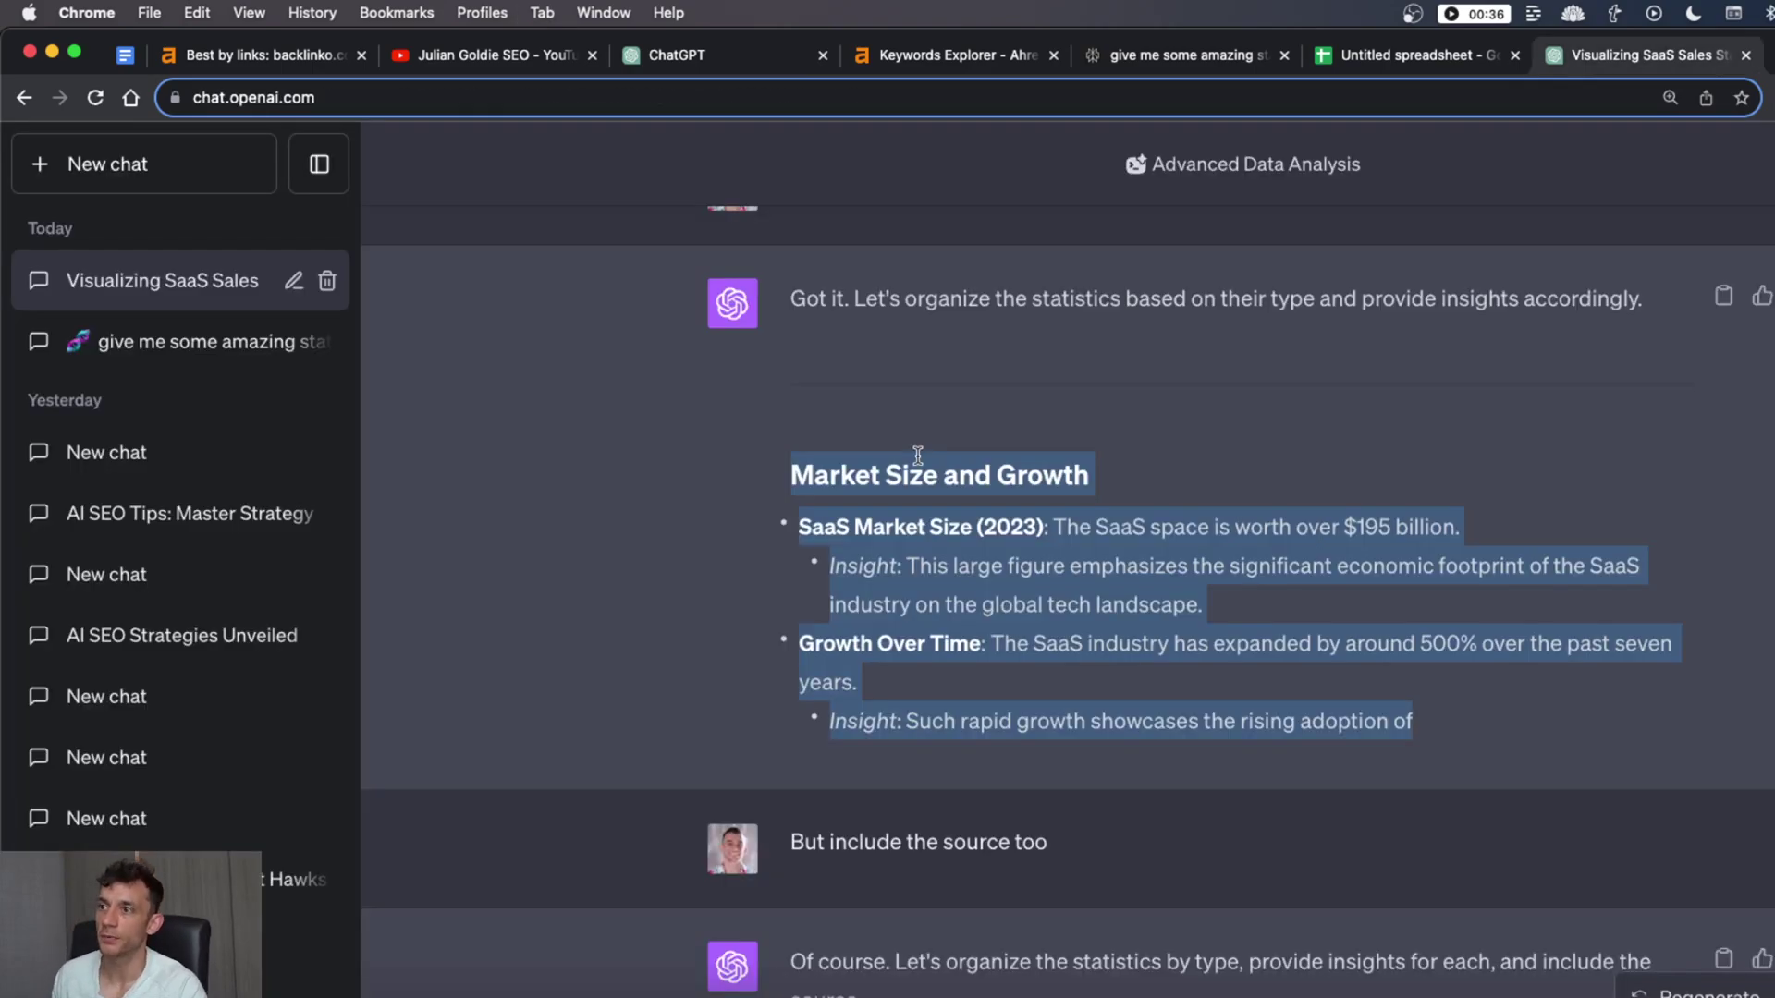
Paste the copied SaaS stats into a new WordPress post
key(super+c)
key(super+1)
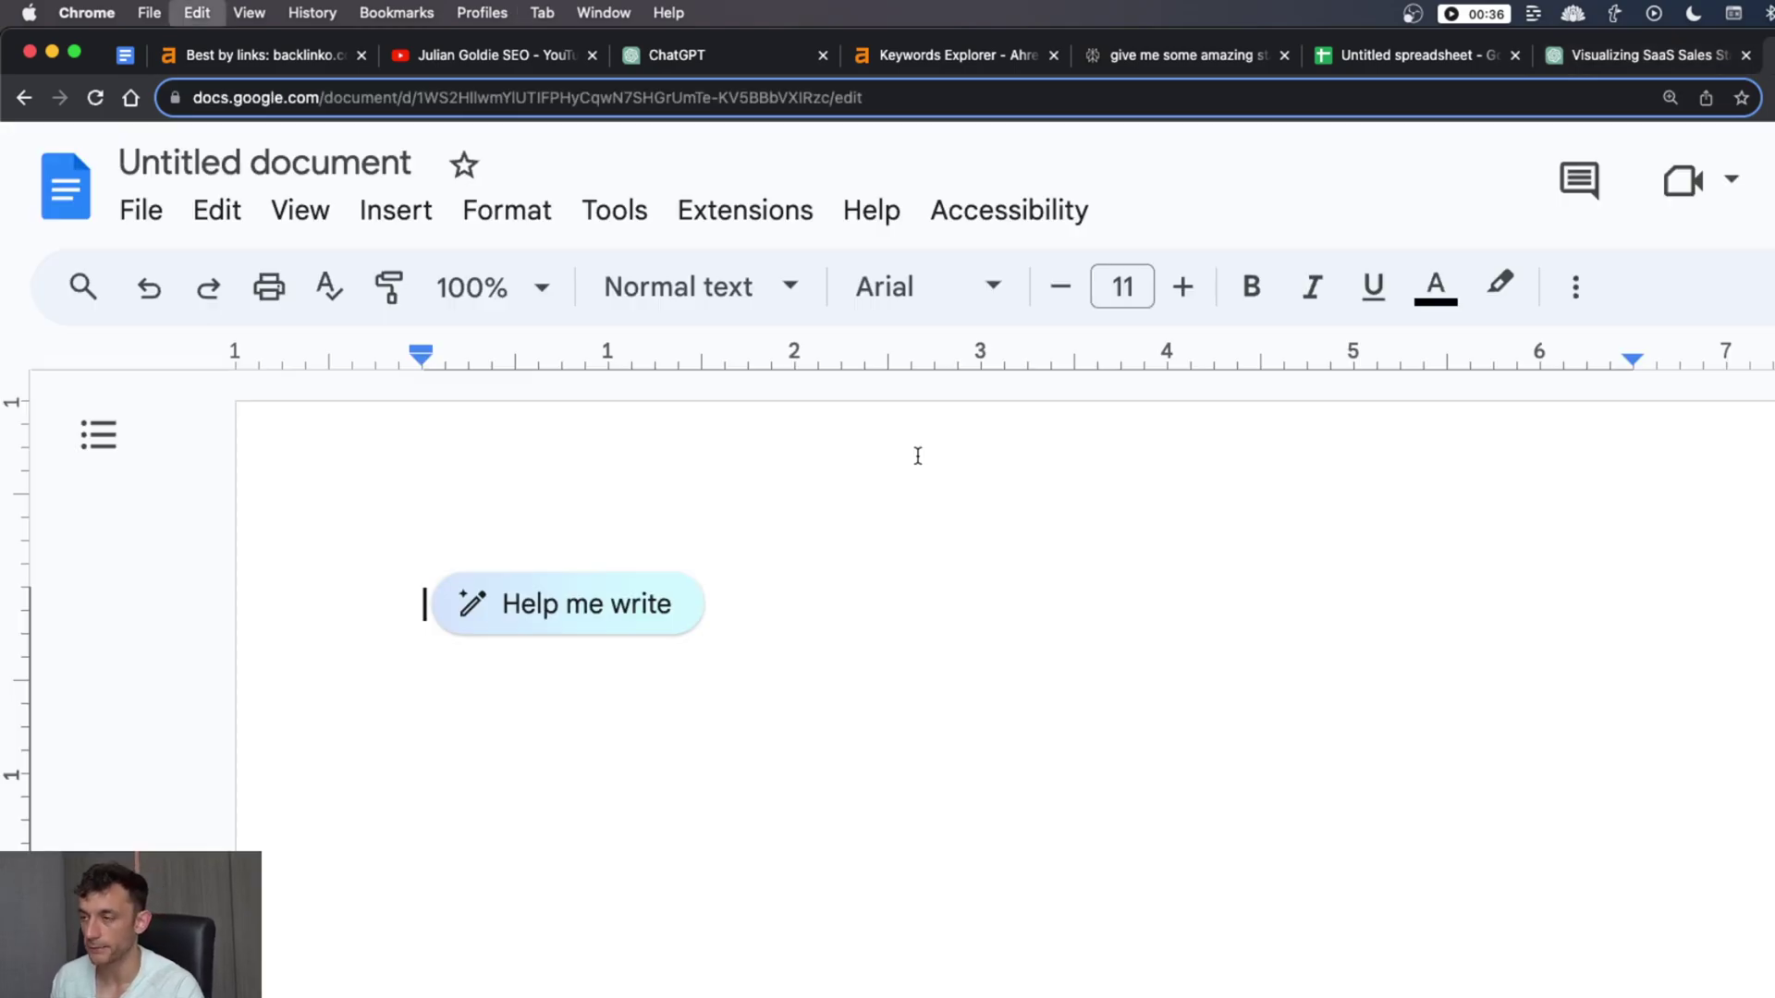
click(280, 163)
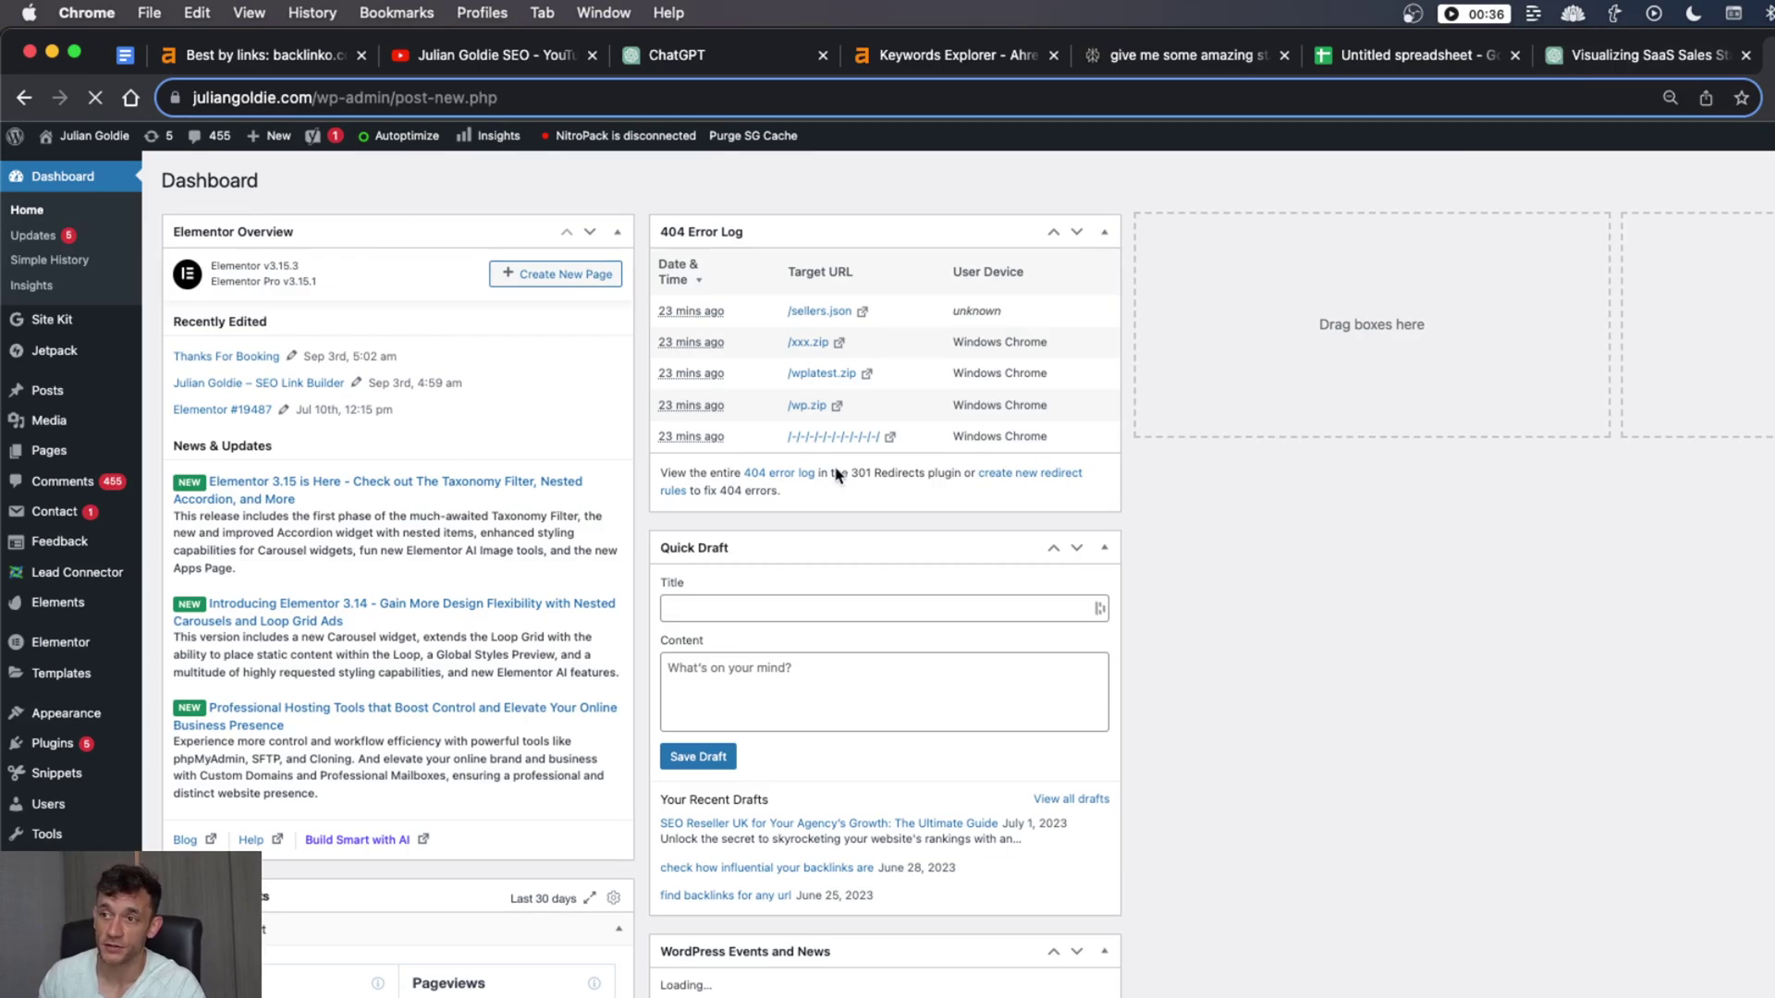
key(super+v)
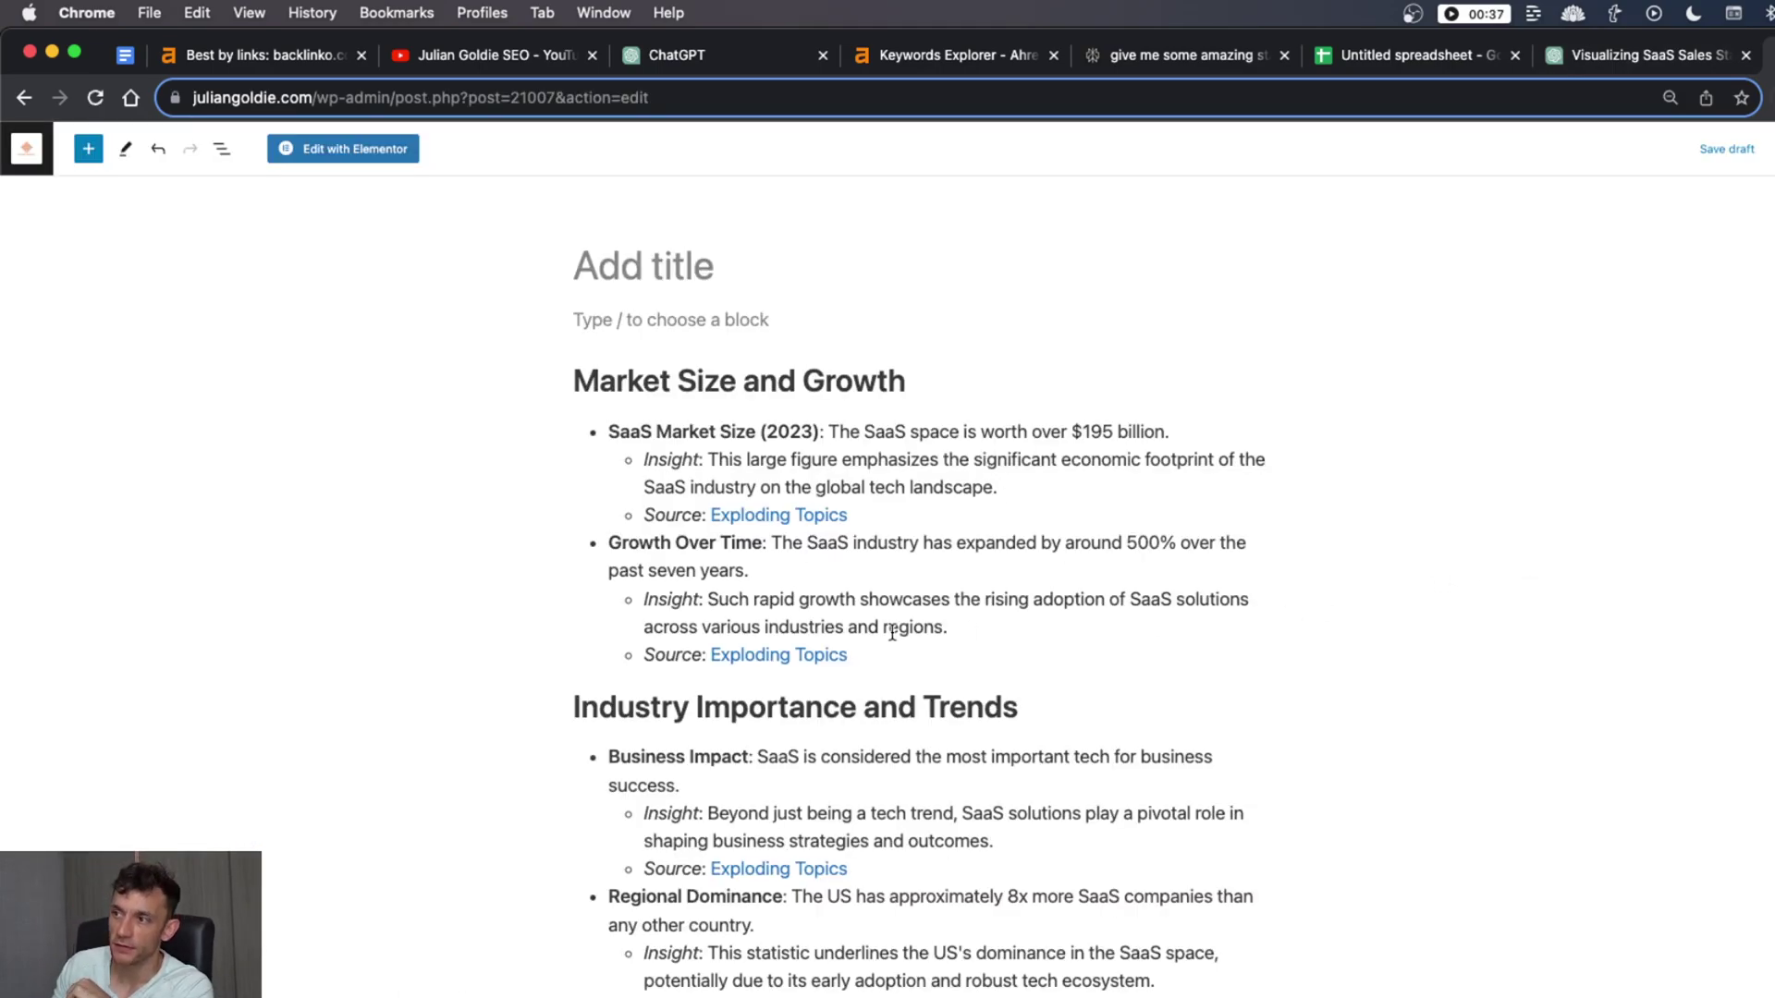
Review the pasted Market Size and Growth sections, insights and linked sources in the draft
scroll(804, 777, down, 10)
scroll(802, 767, up, 10)
scroll(802, 764, down, 10)
scroll(804, 786, up, 10)
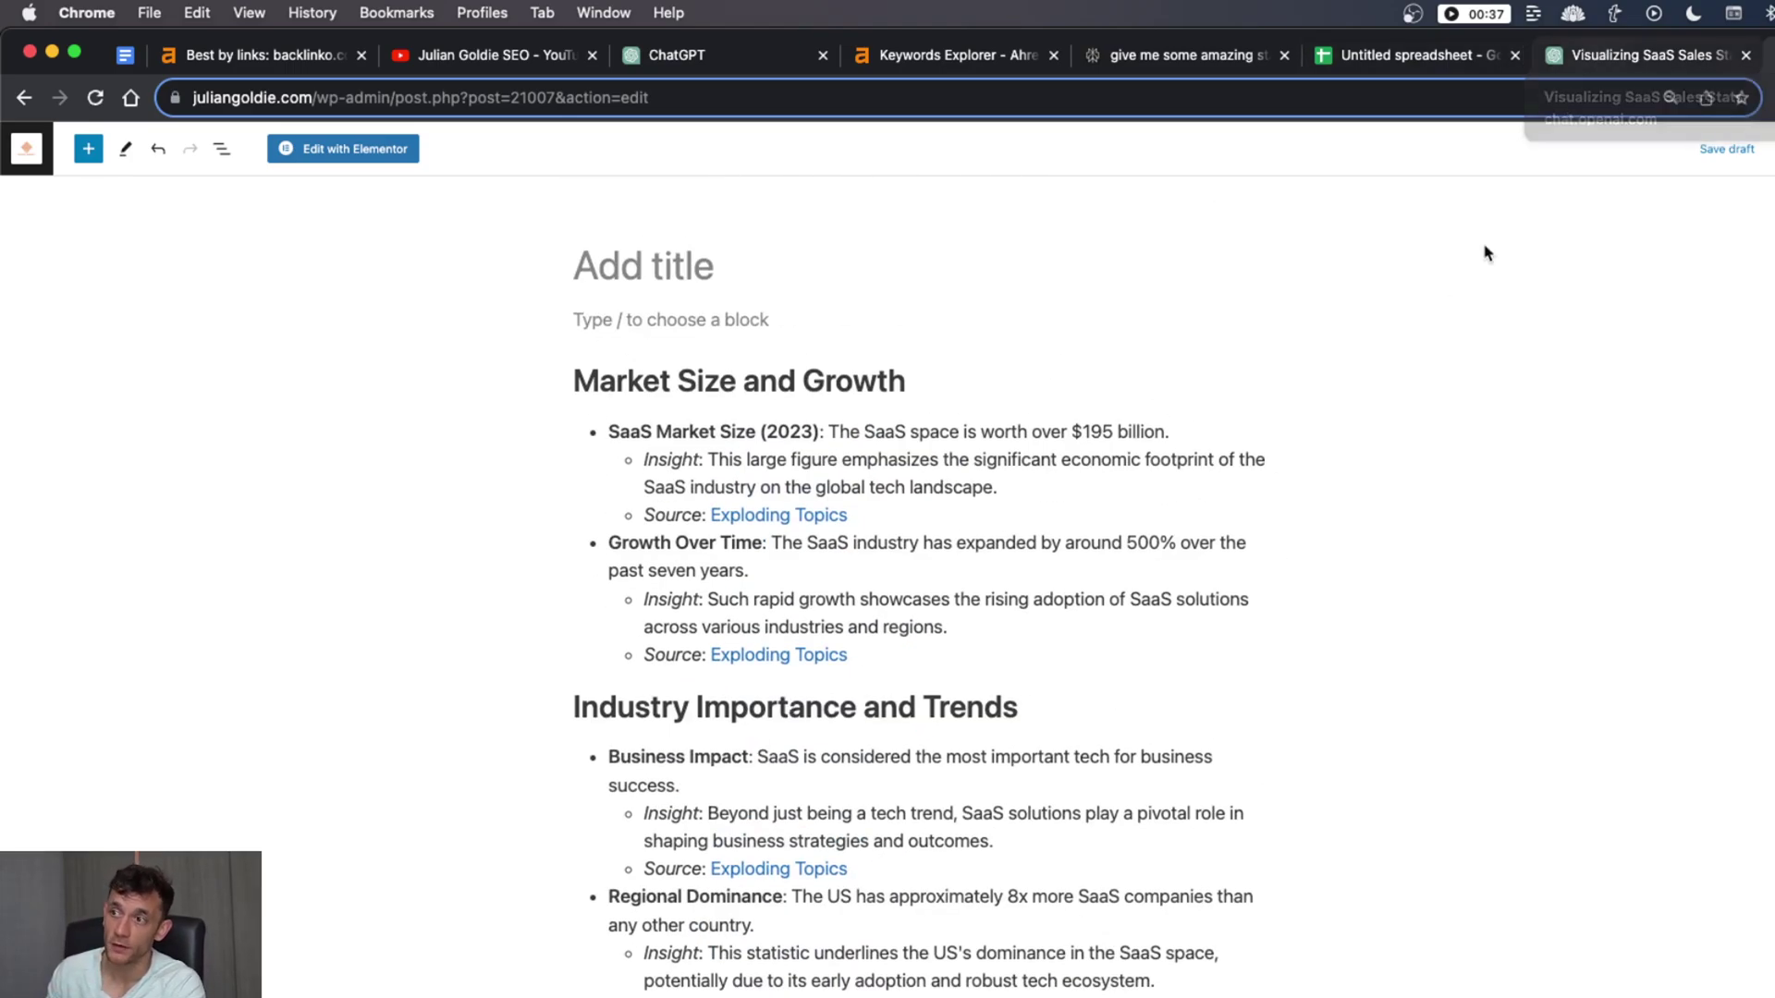
click(1215, 631)
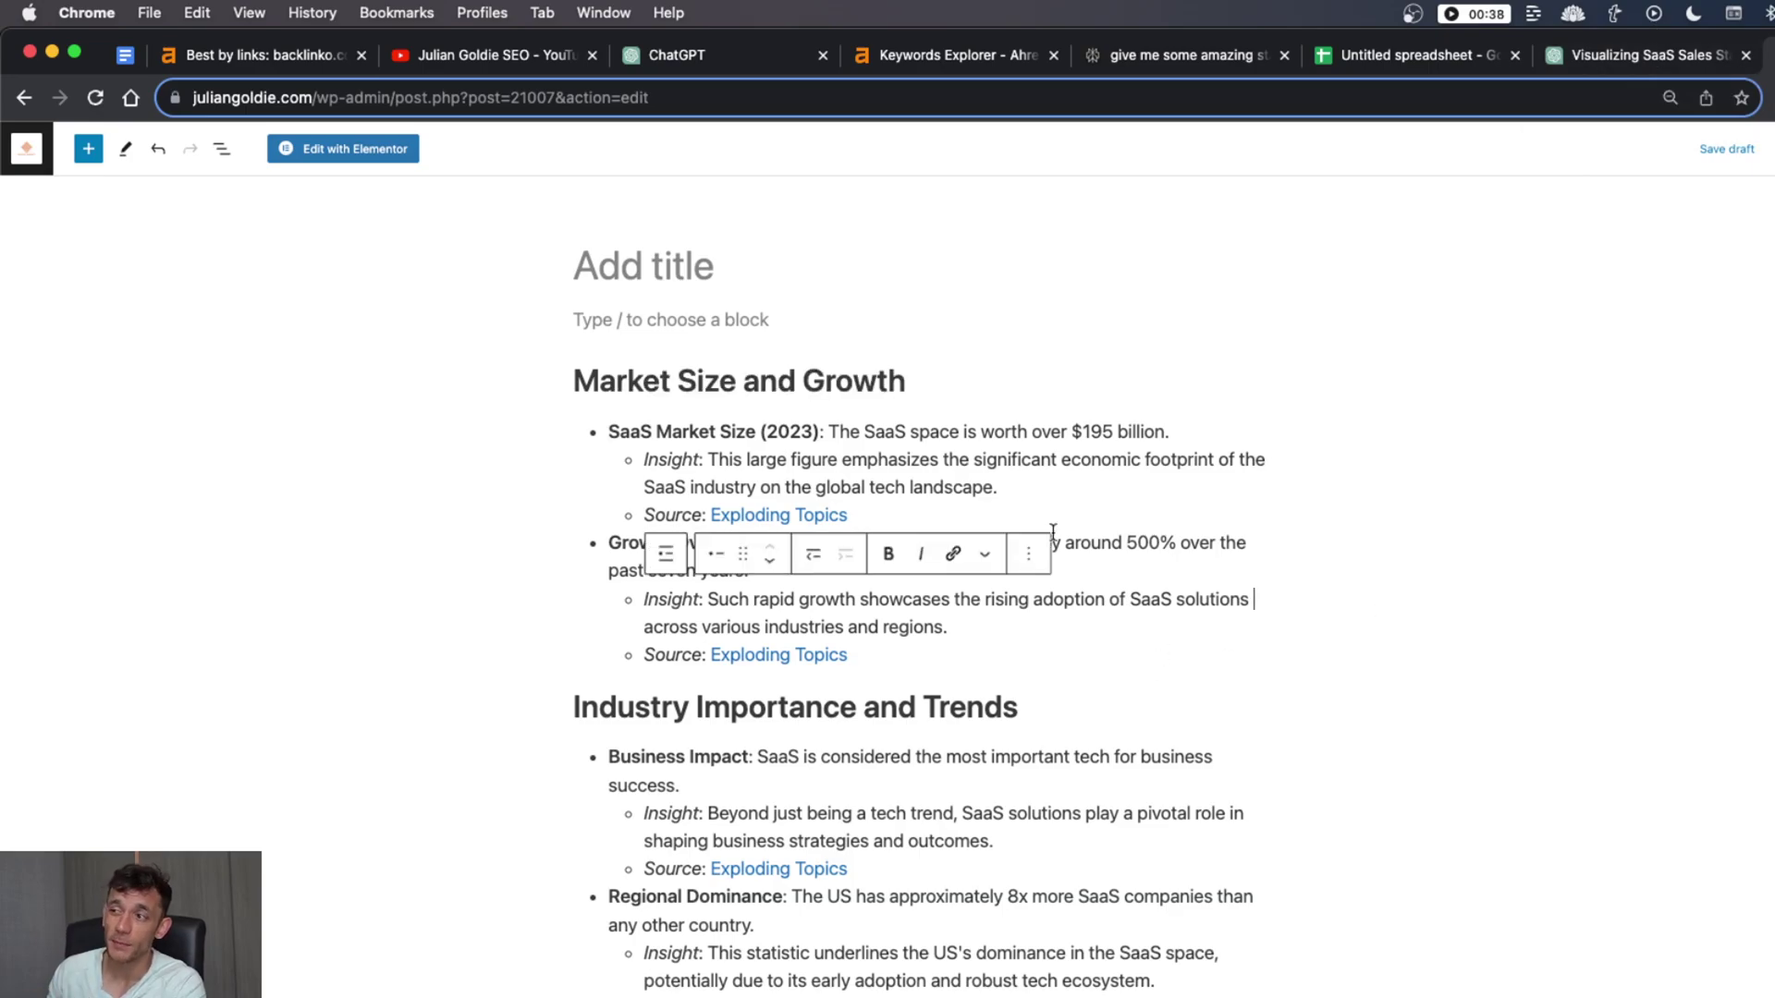
click(1008, 389)
key(Up)
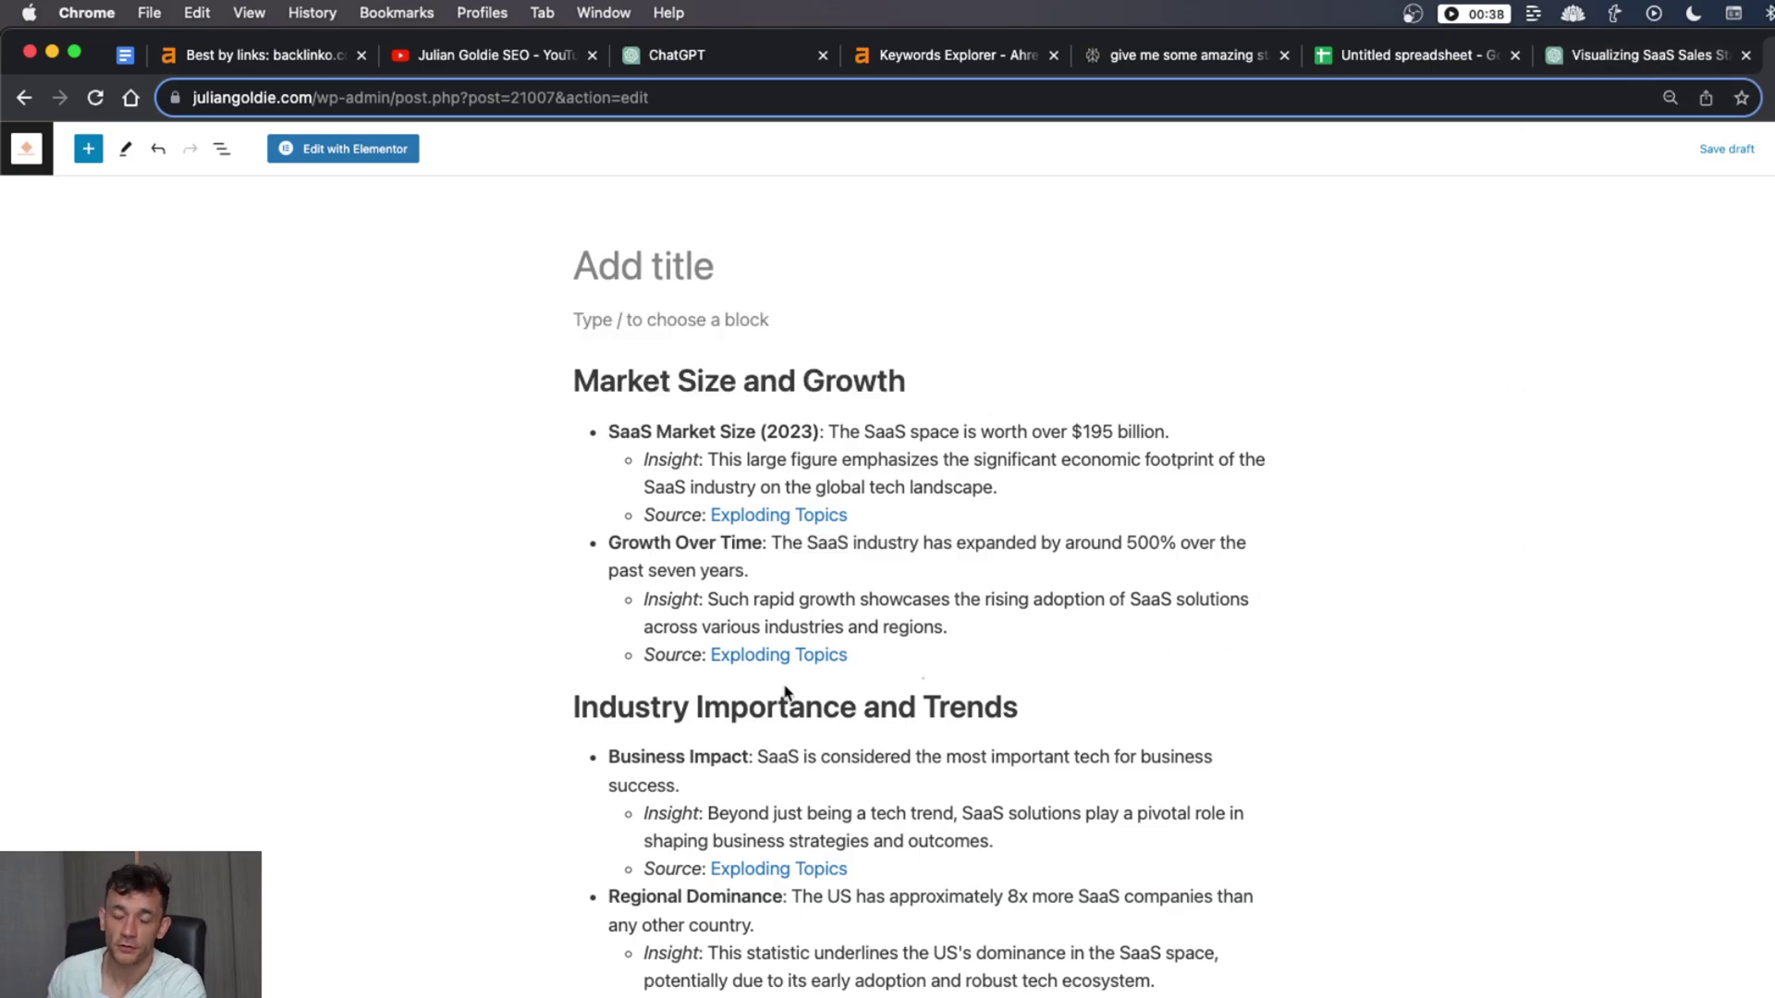
mouse_move(787, 692)
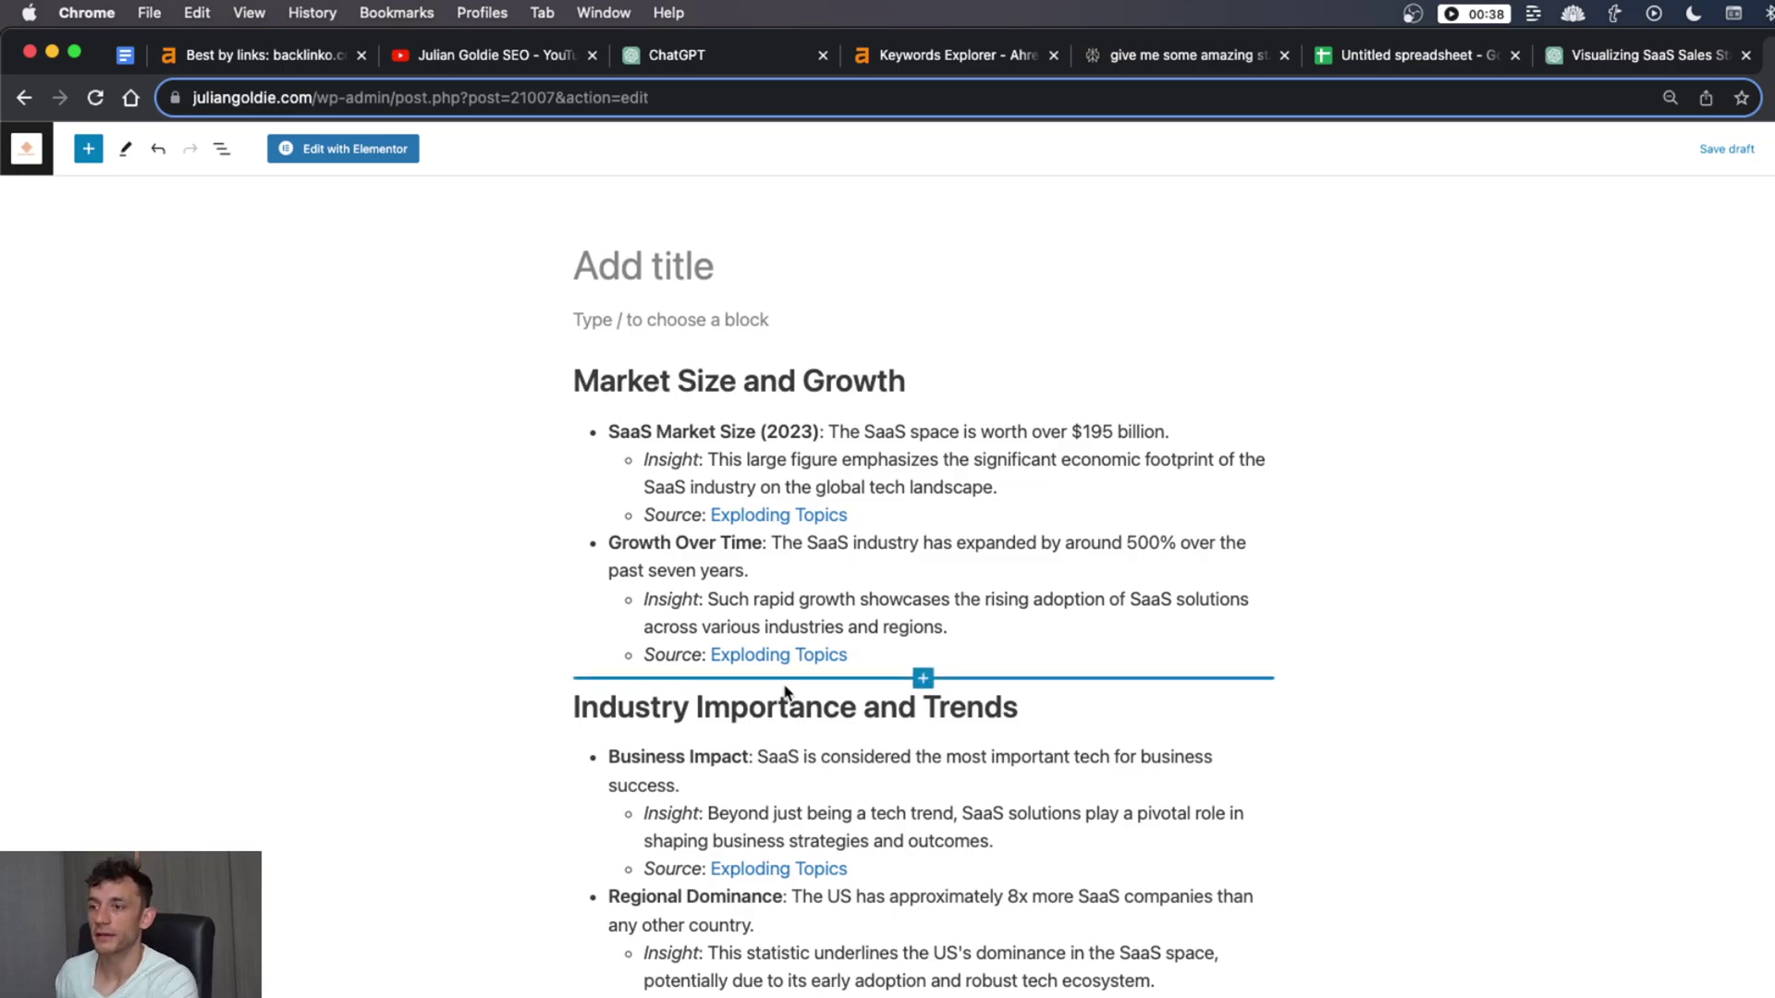
Take ChatGPT's suggested headline and introduction into the post's SEO settings
key(ctrl+Tab)
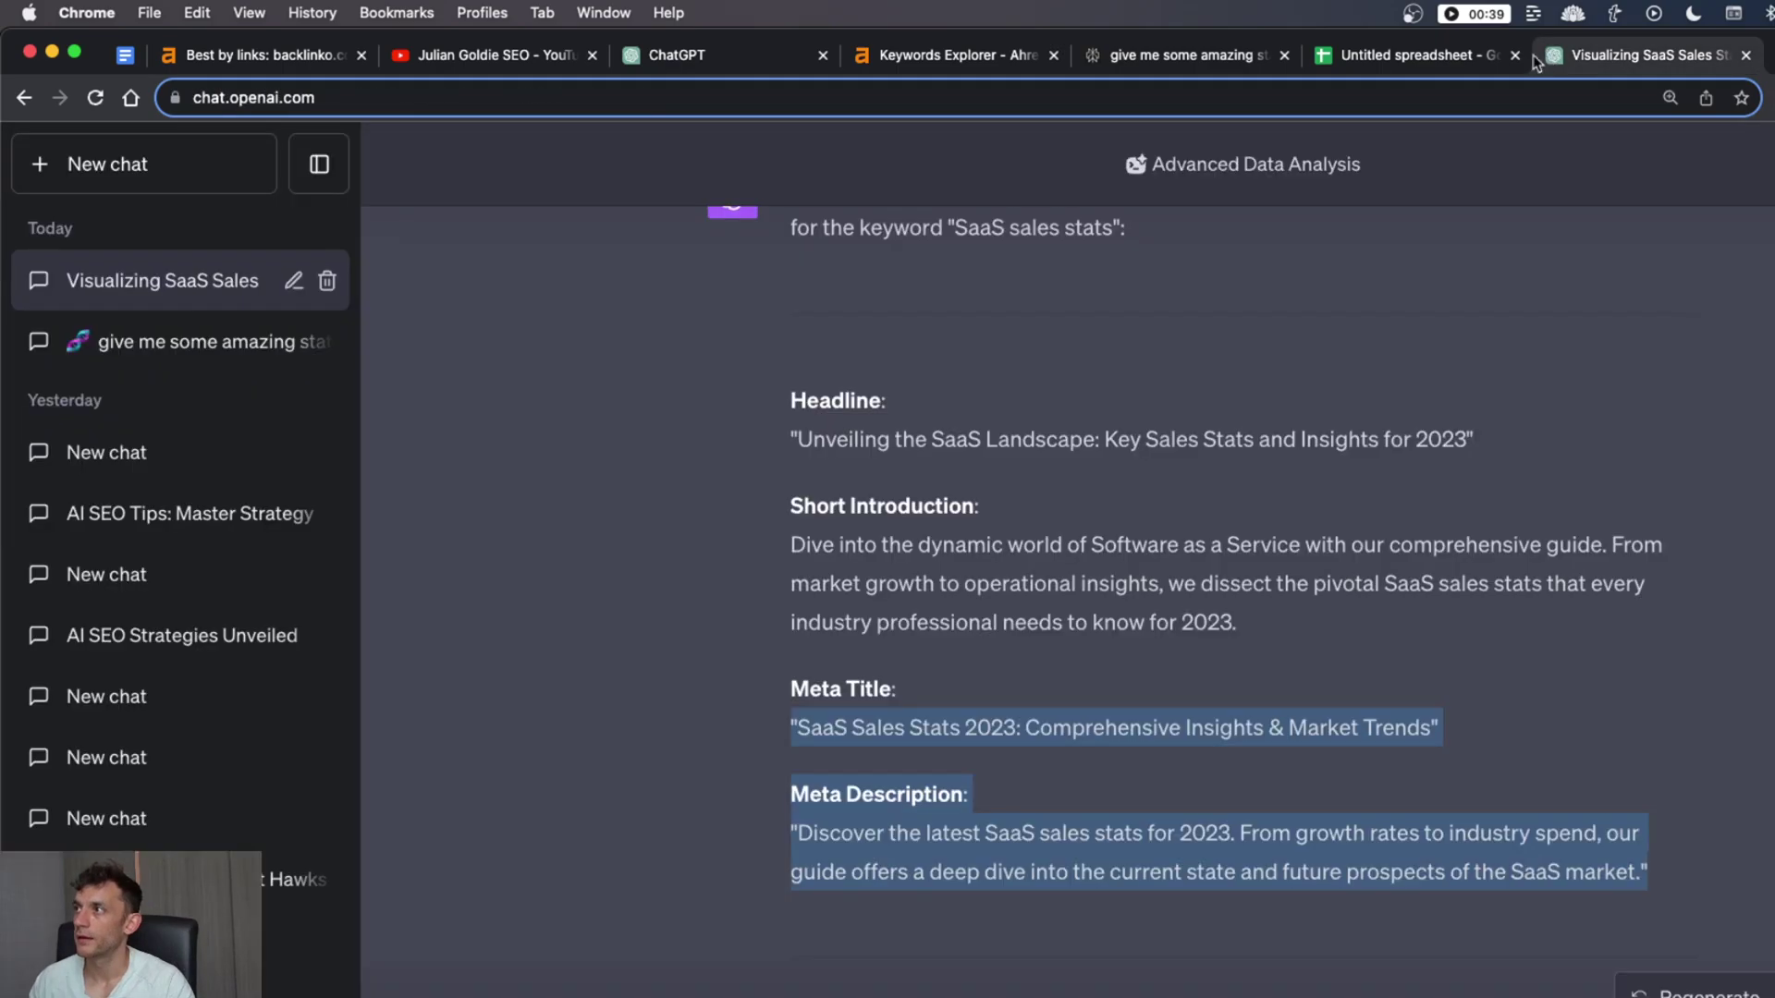
click(946, 414)
drag(778, 412, 1558, 836)
scroll(1558, 843, down, 2)
key(ctrl+Tab)
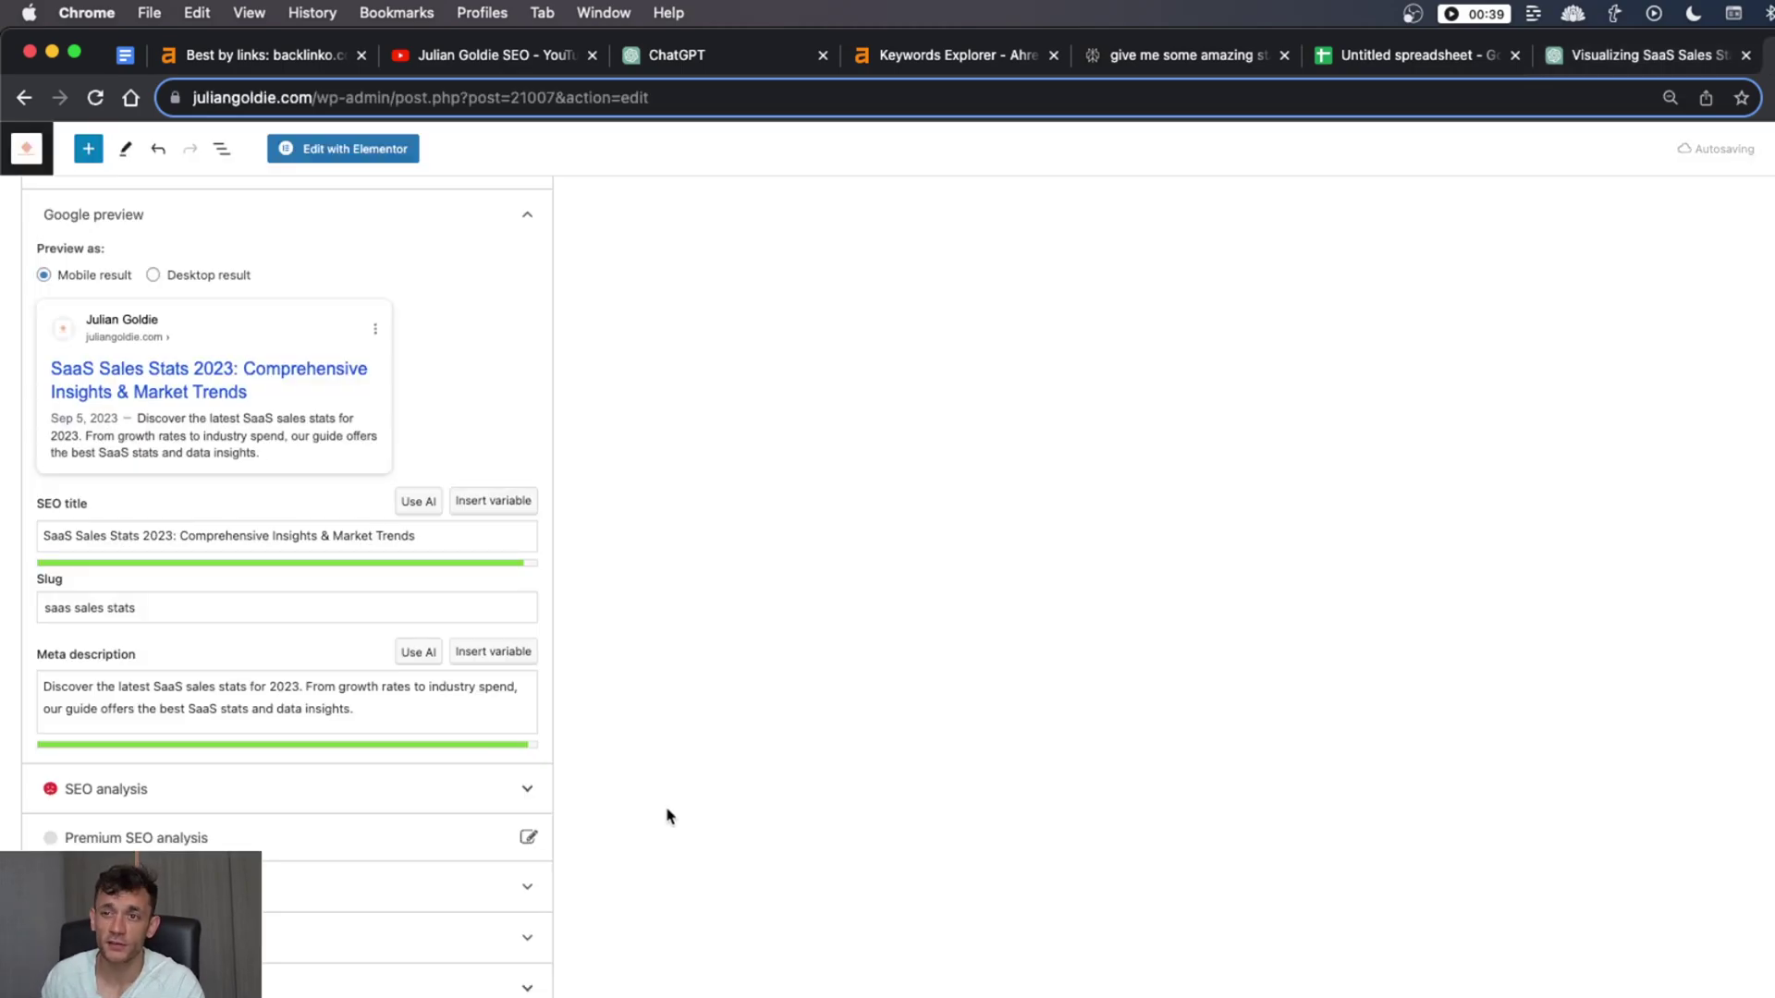
scroll(248, 638, up, 2)
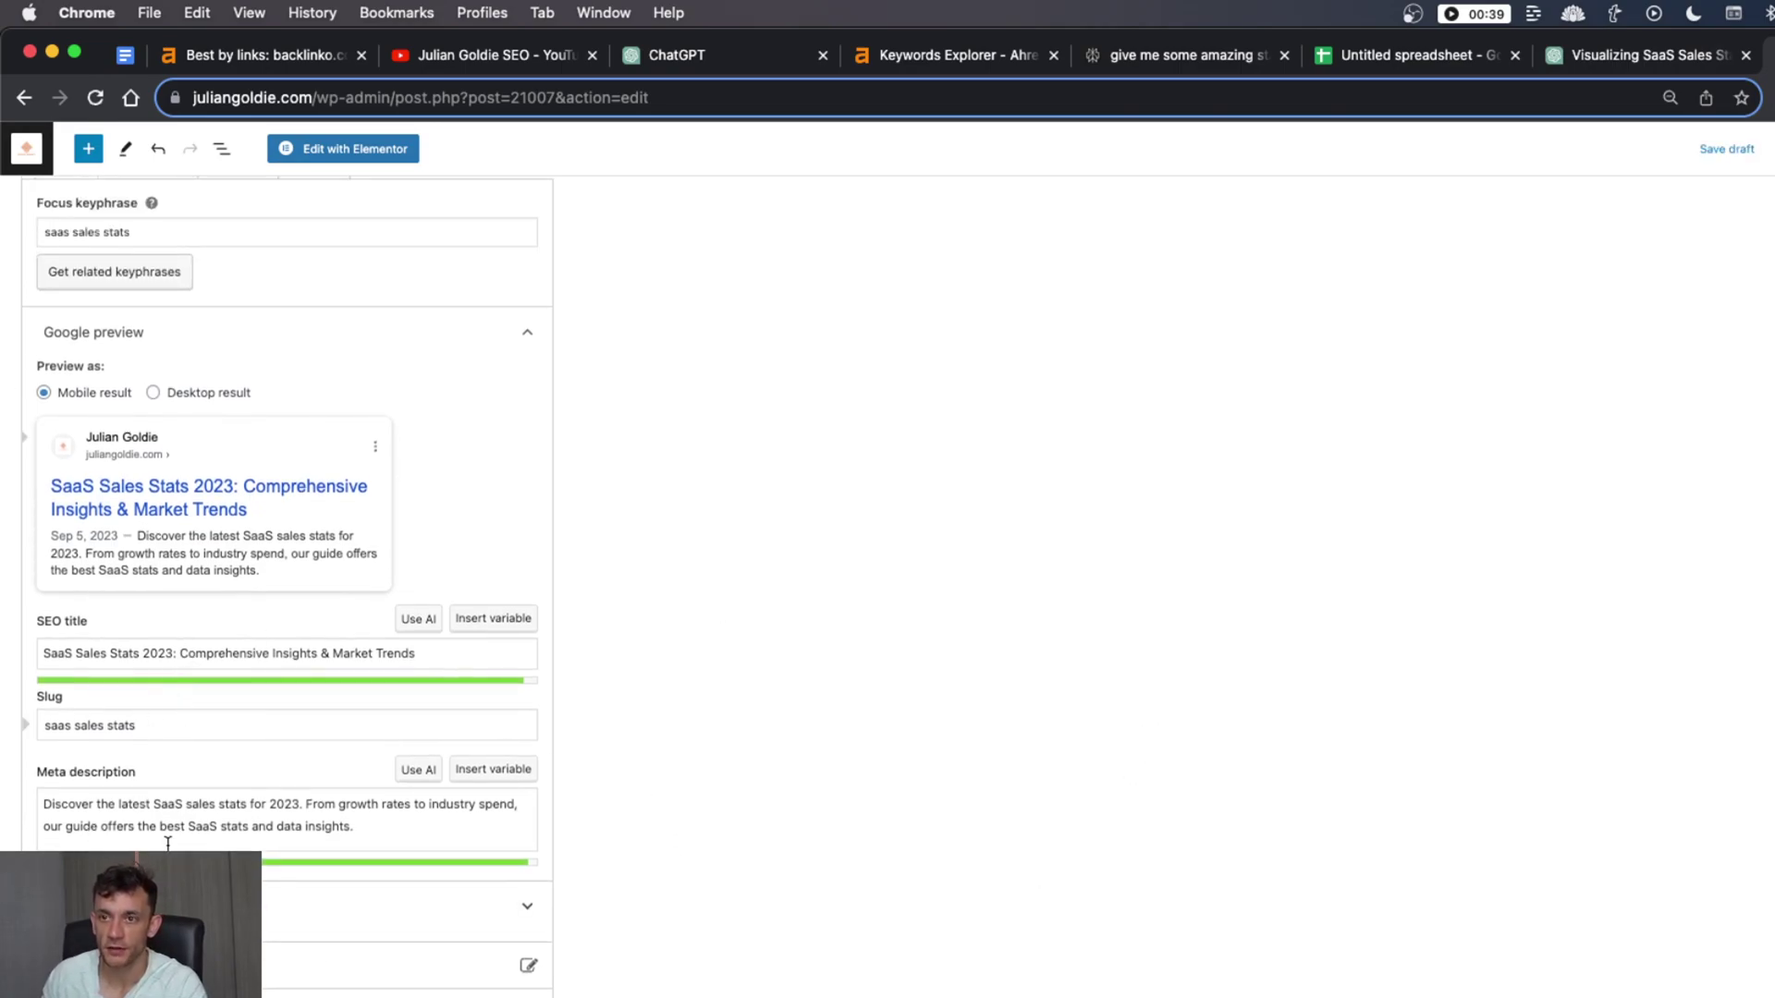
Check the draft's introduction paragraph and [toc] shortcode block, then move on to the bar-chart stats
click(1034, 599)
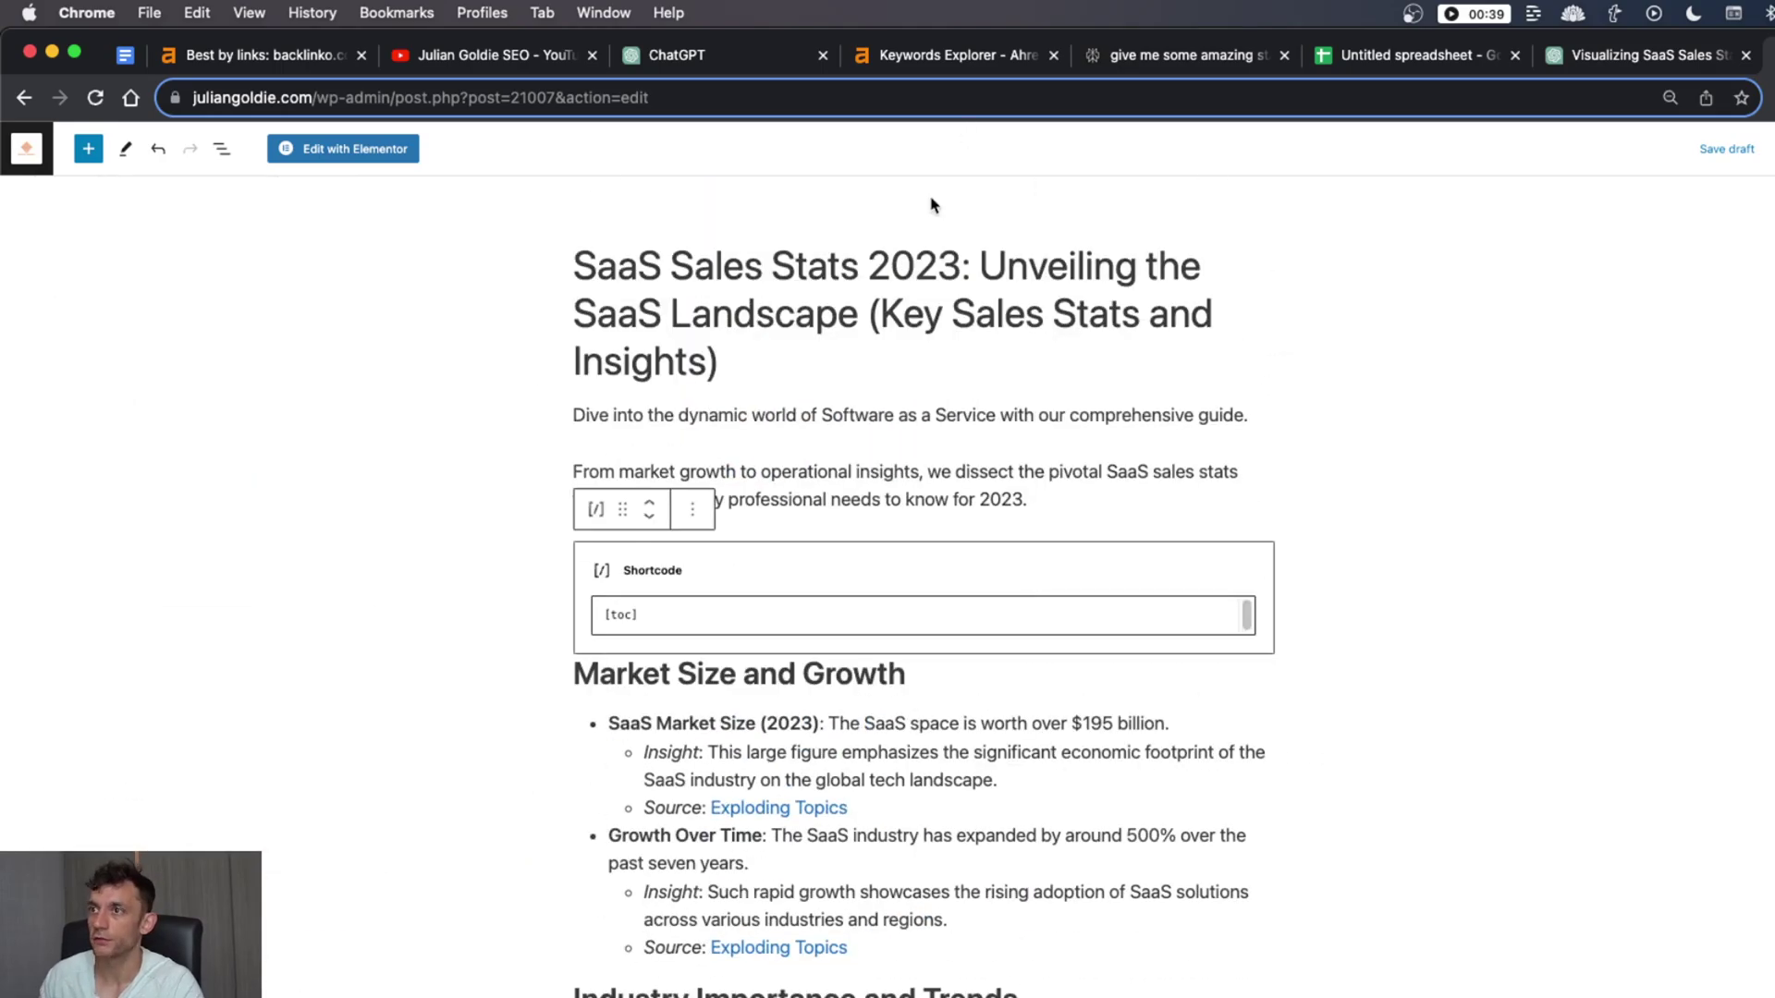
click(1143, 509)
click(1560, 522)
click(1195, 563)
click(1345, 920)
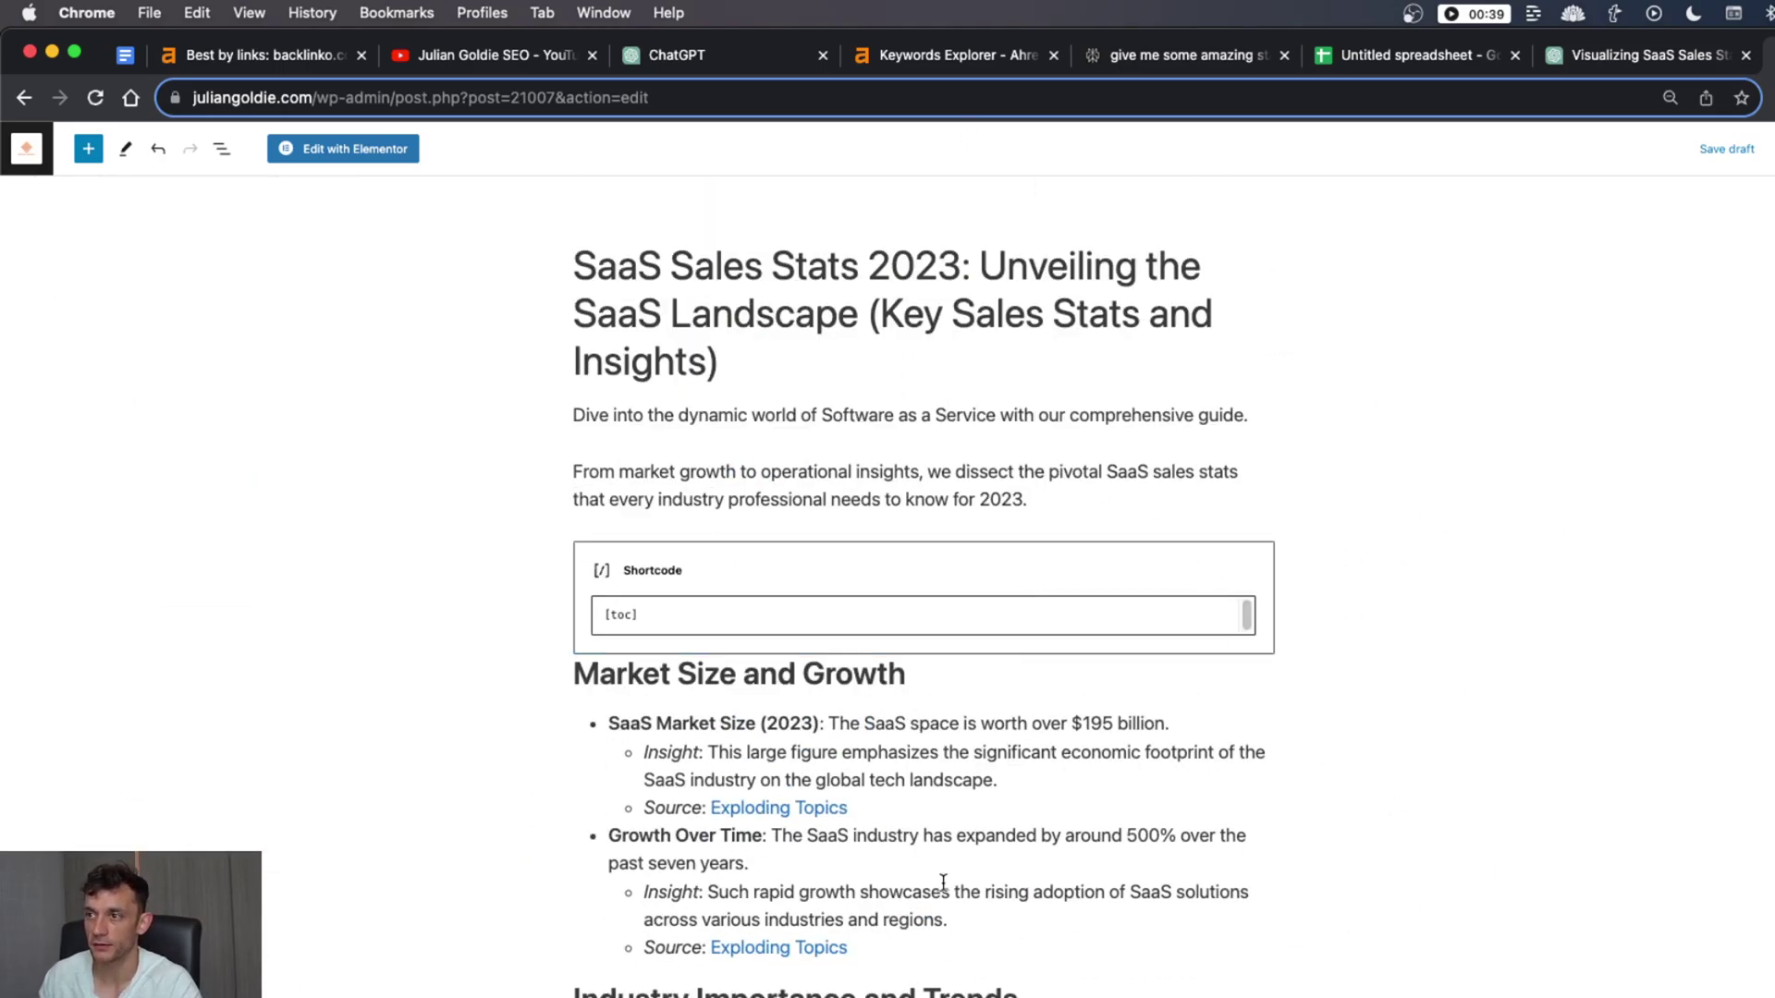
scroll(943, 881, down, 15)
scroll(946, 848, up, 20)
click(1133, 525)
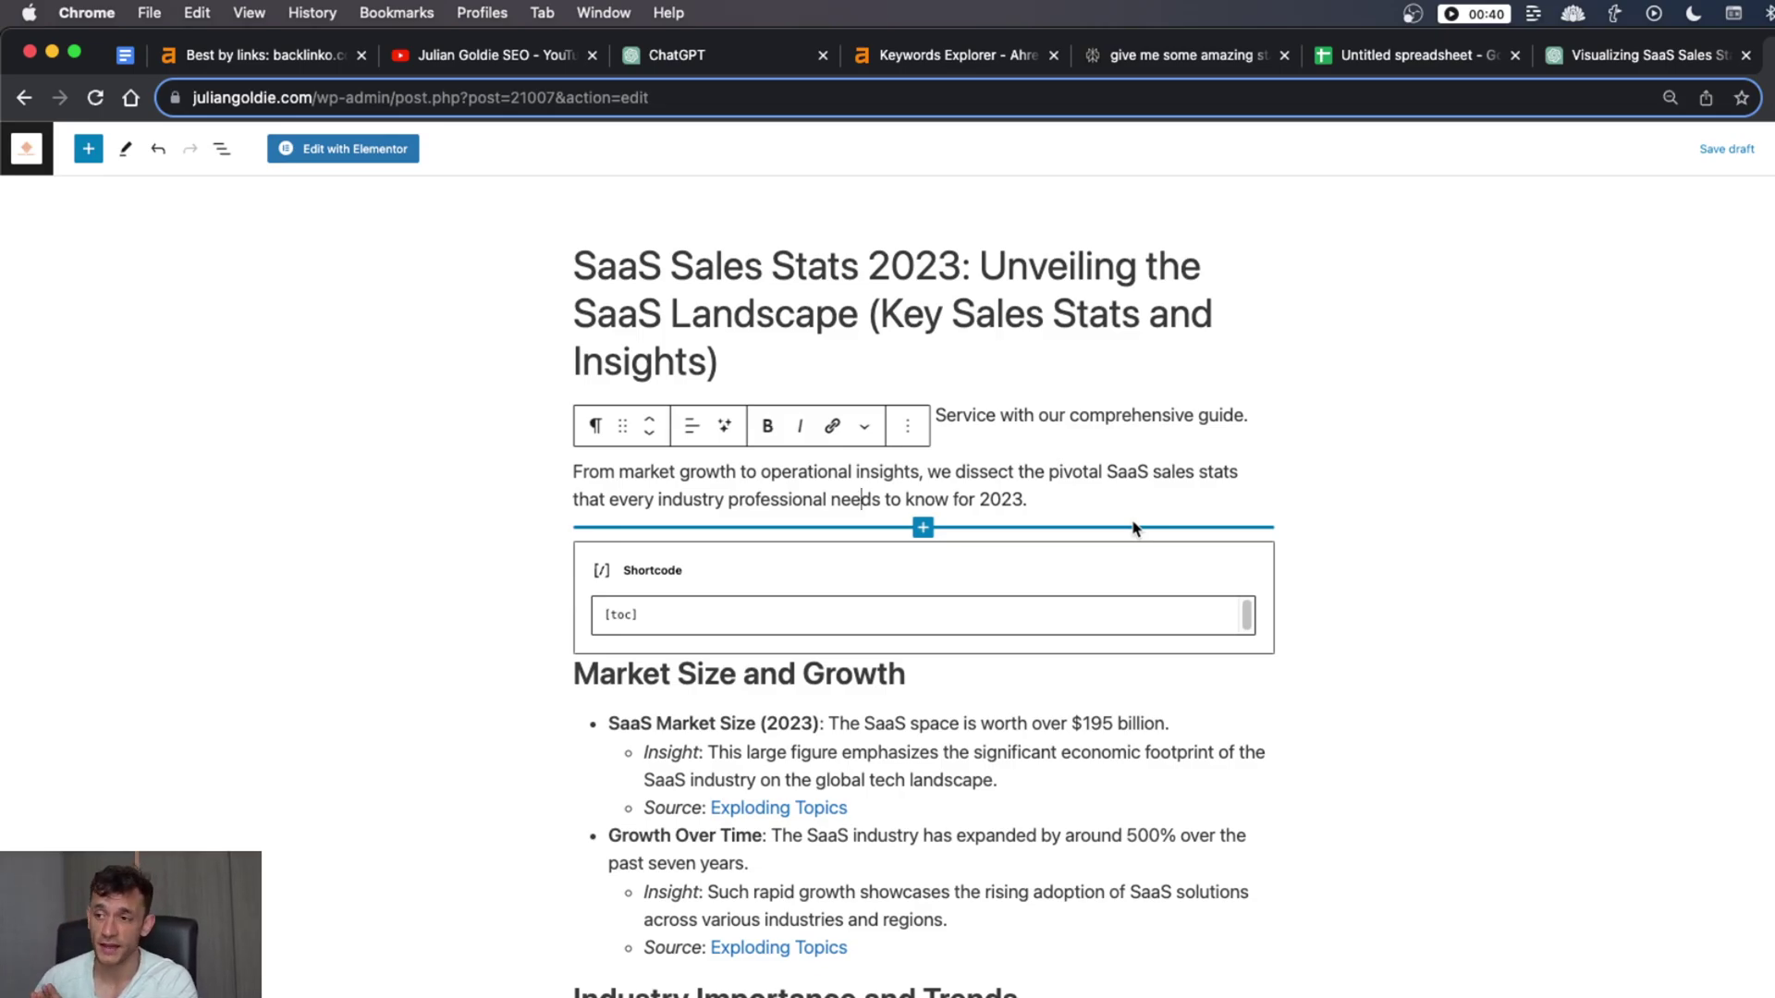
key(super+9)
scroll(1147, 574, up, 3)
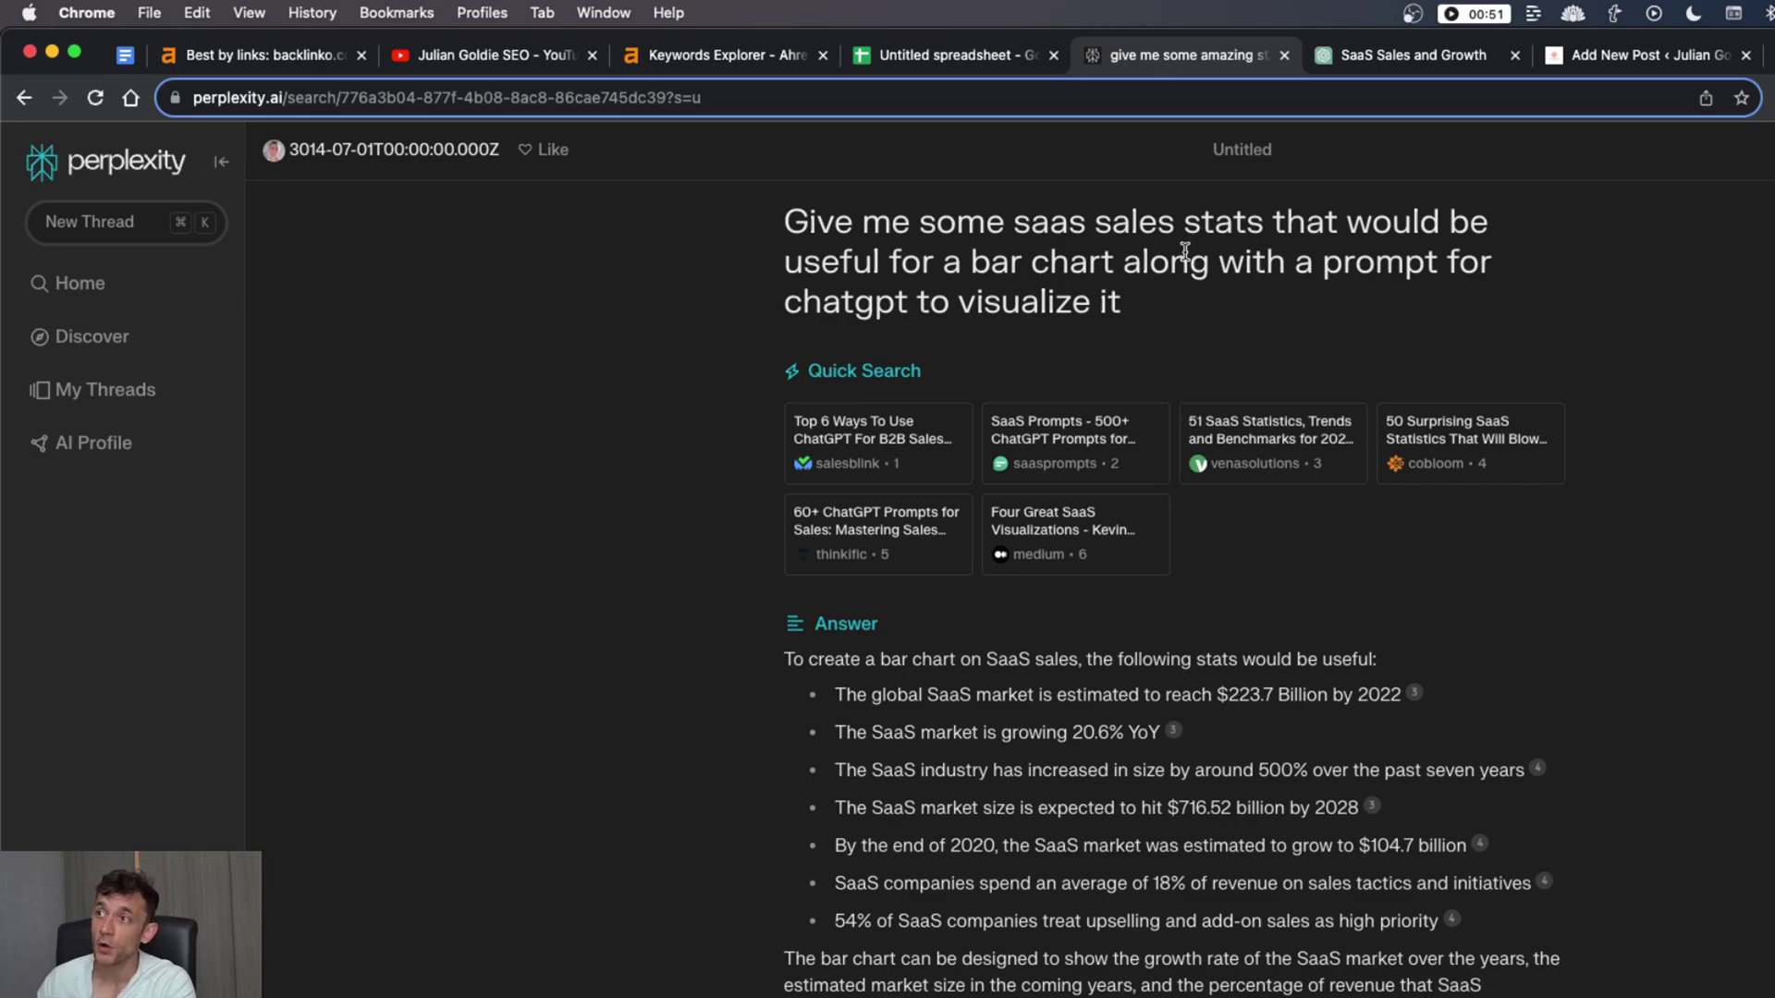
Select the Perplexity question text and the bar chart suggestion paragraph
drag(1123, 303, 1727, 488)
click(1235, 638)
scroll(1234, 638, down, 5)
click(632, 638)
drag(776, 546, 1284, 768)
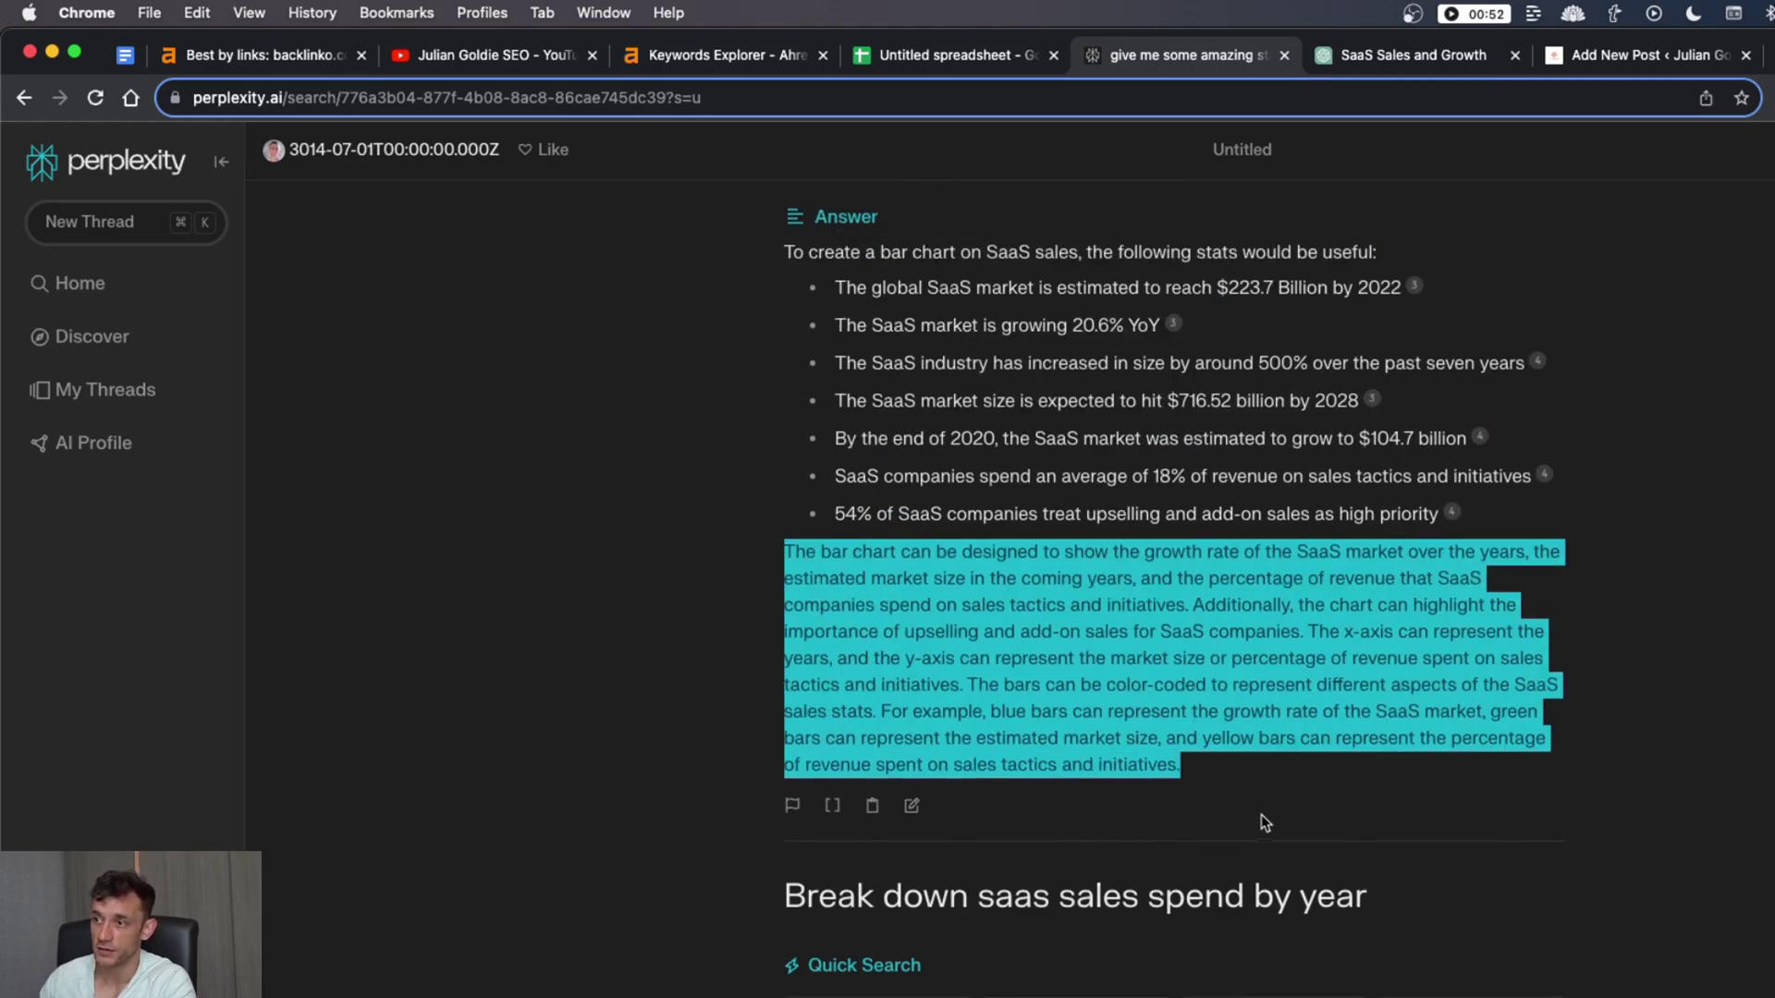
scroll(1261, 813, down, 7)
drag(782, 217, 1378, 218)
Select Perplexity's spend-by-year answer paragraph and its stacked bar chart suggestion
scroll(1401, 610, down, 2)
scroll(1400, 629, down, 3)
scroll(1248, 631, up, 5)
scroll(1111, 632, down, 2)
drag(783, 470, 1143, 758)
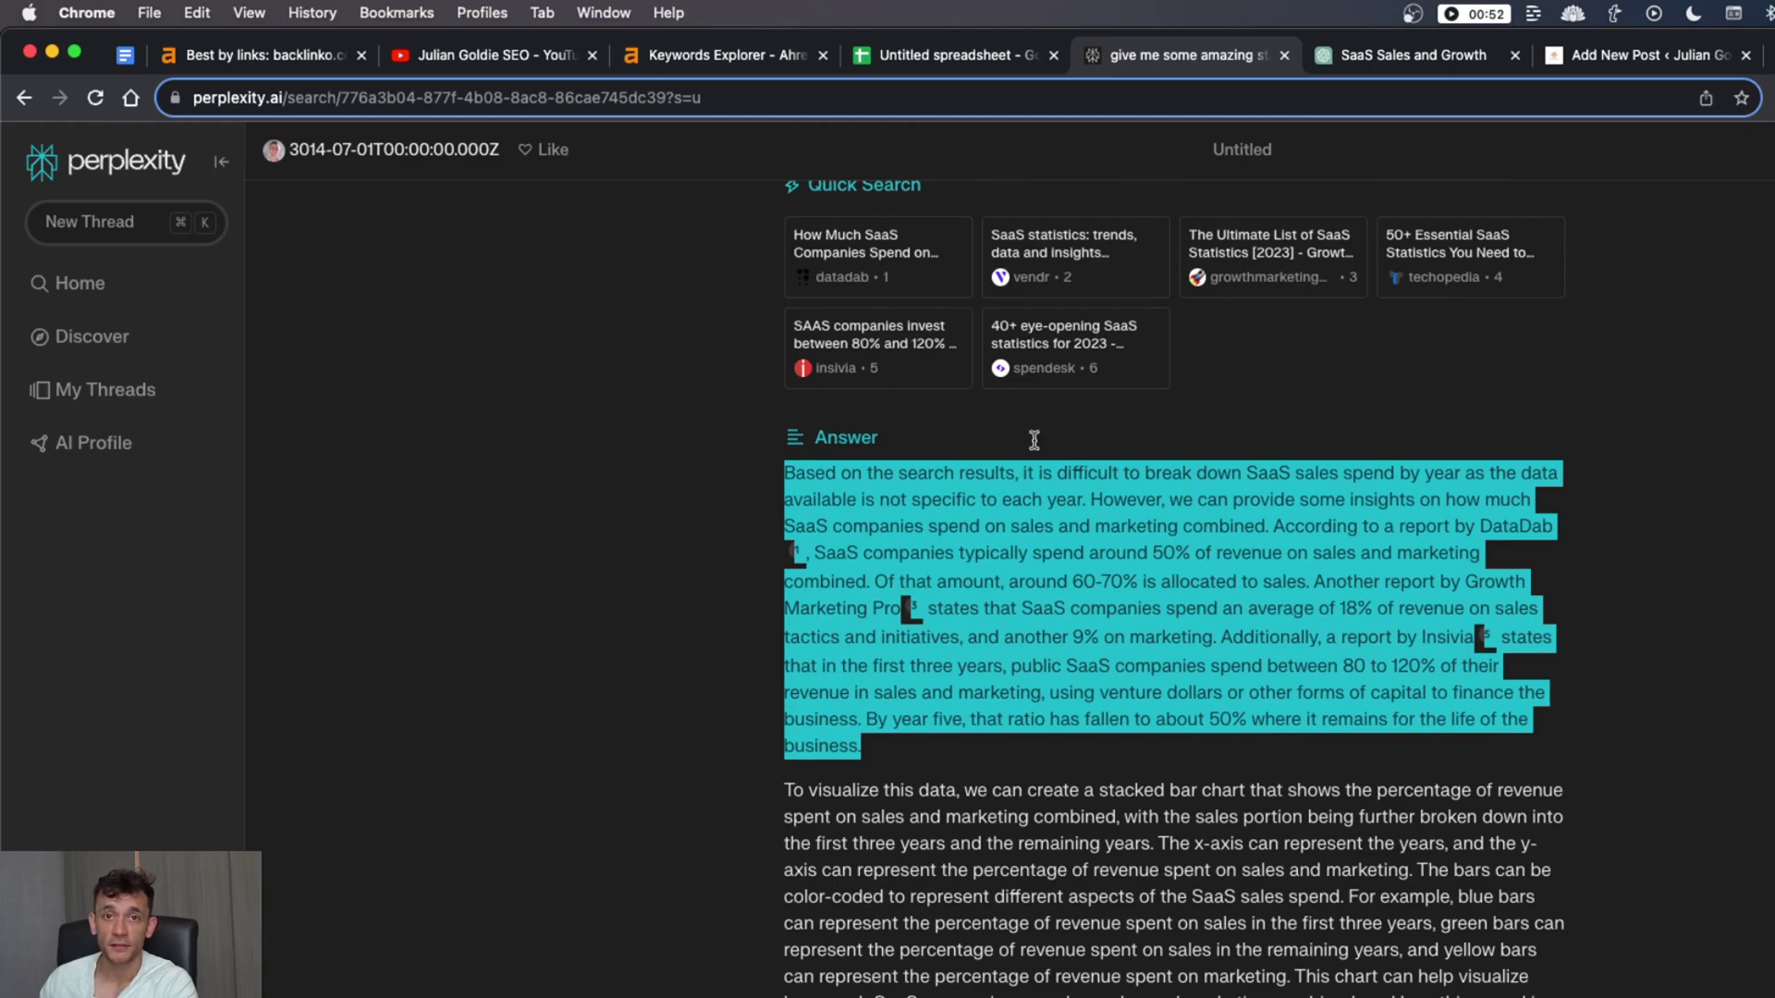
click(780, 843)
drag(750, 793, 1551, 994)
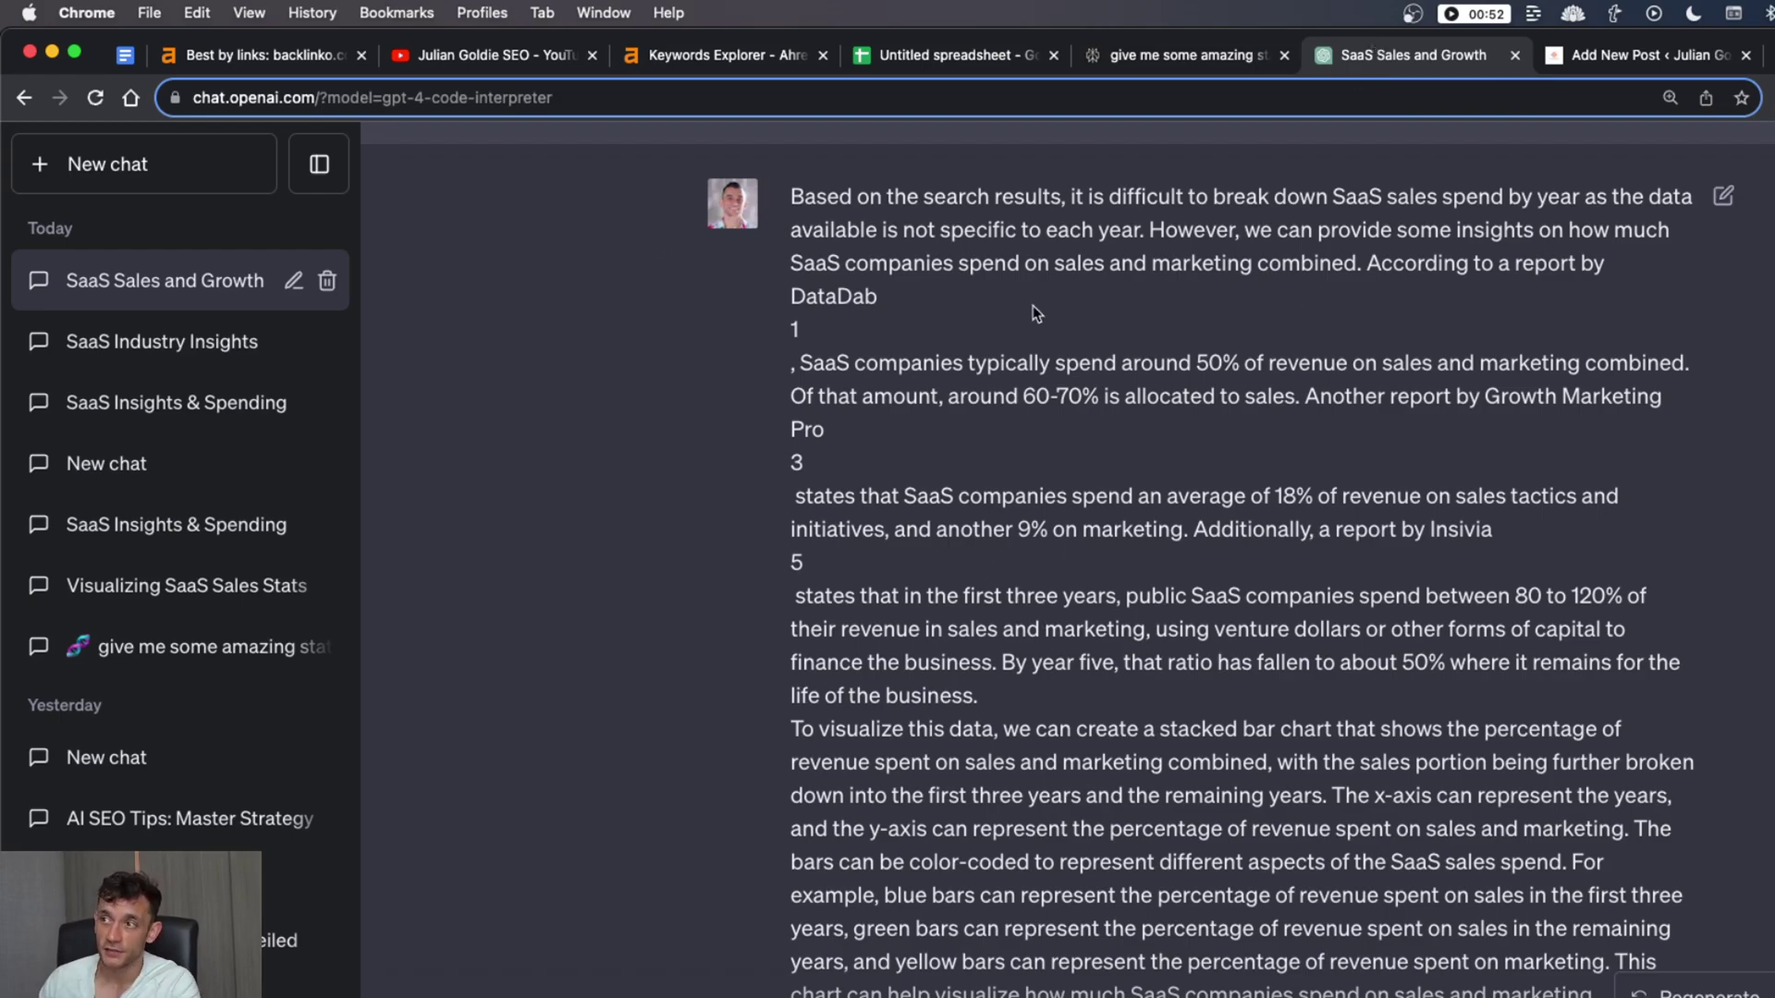
Review ChatGPT's stacked bar chart of SaaS sales and marketing spend, then return to Perplexity
scroll(1269, 551, down, 10)
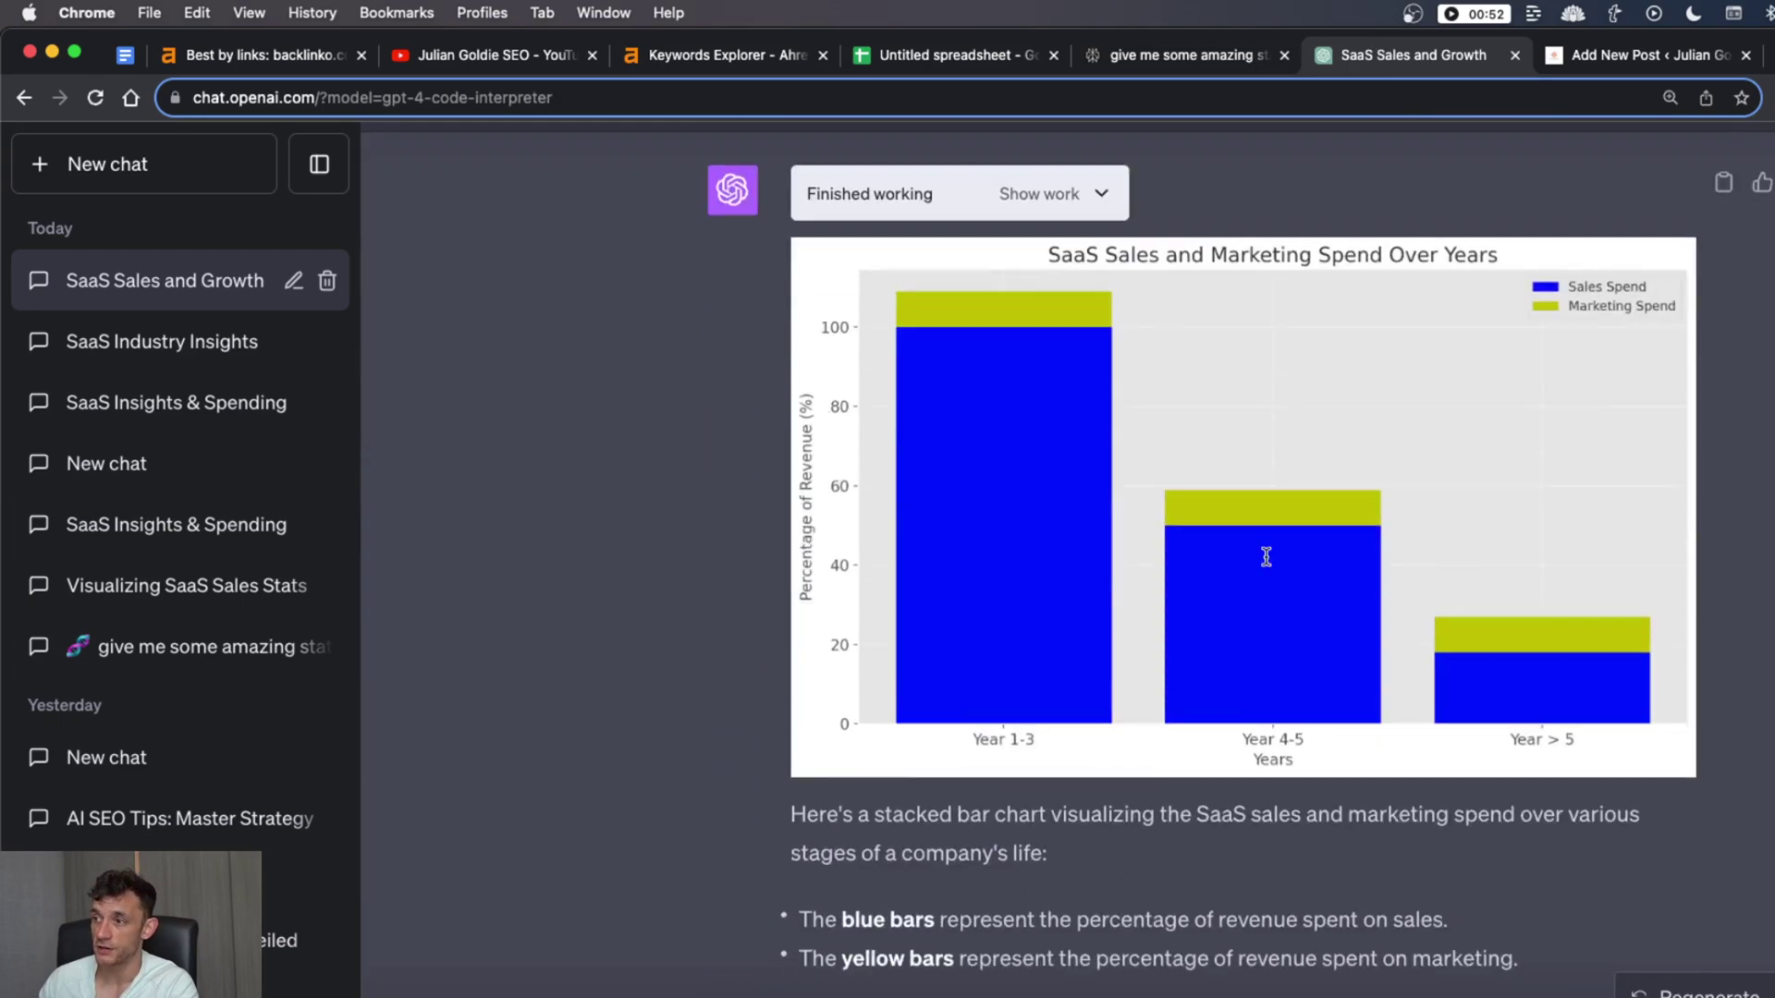
scroll(1266, 556, down, 2)
scroll(980, 316, up, 5)
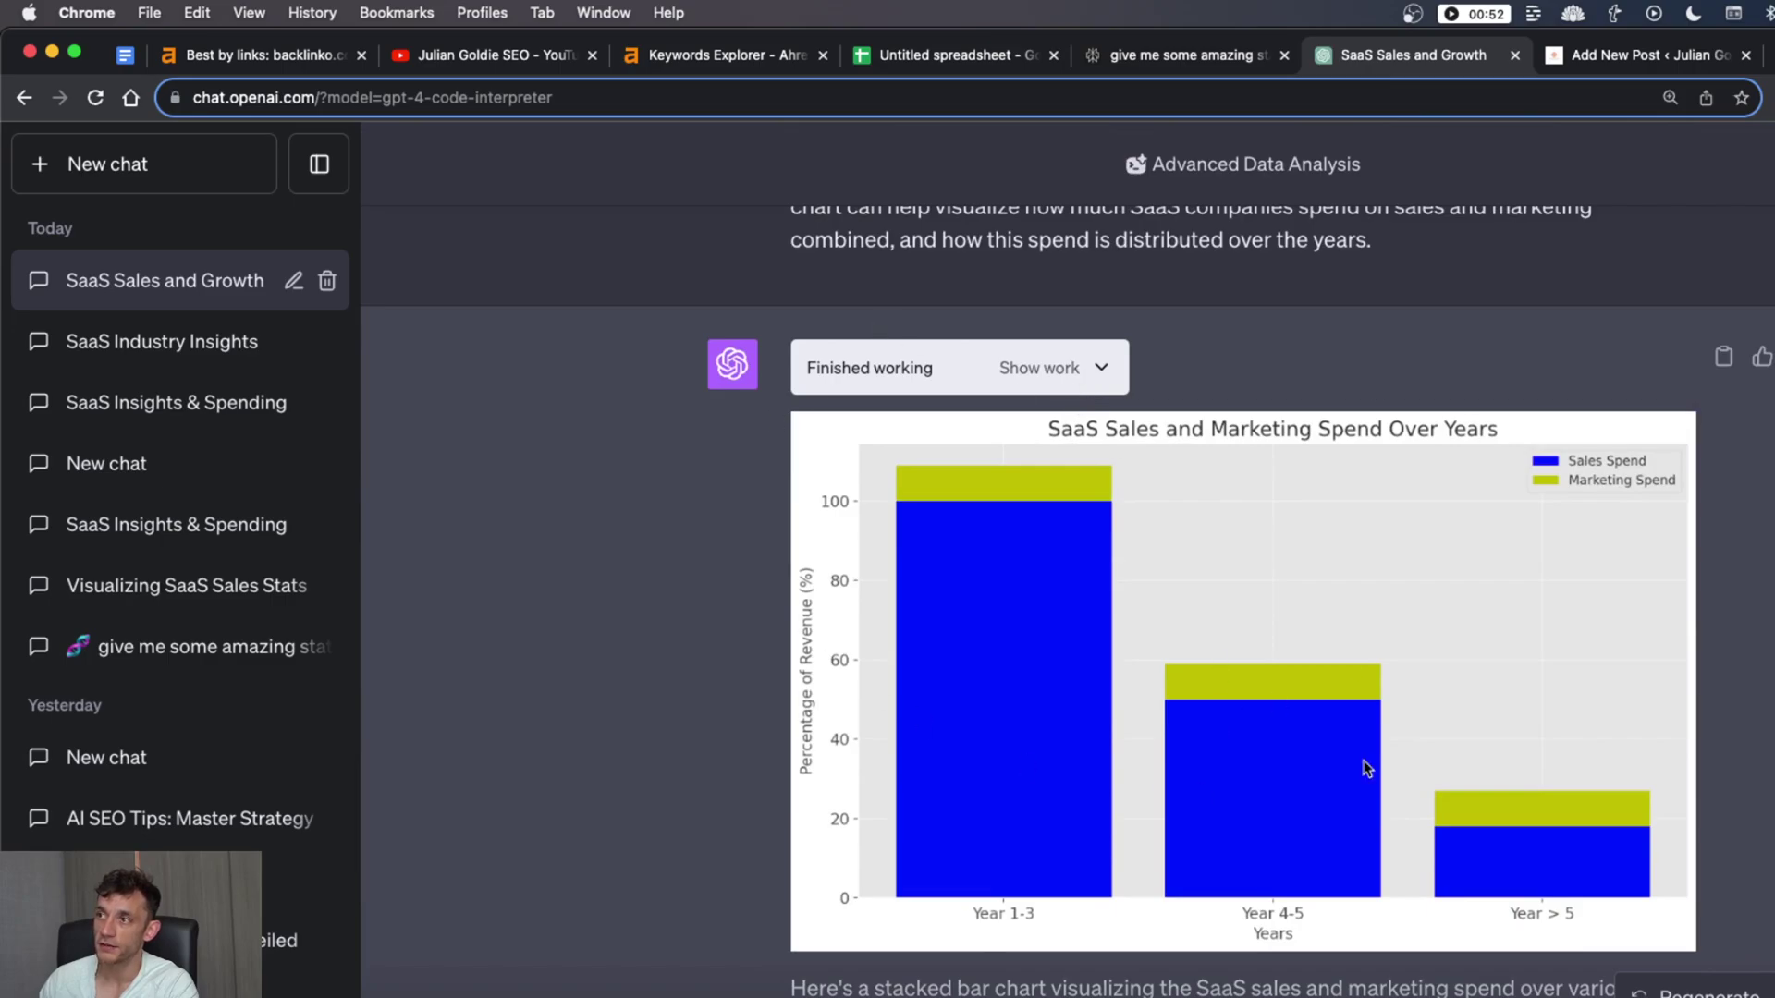
scroll(1048, 772, down, 8)
key(ctrl+shift+Tab)
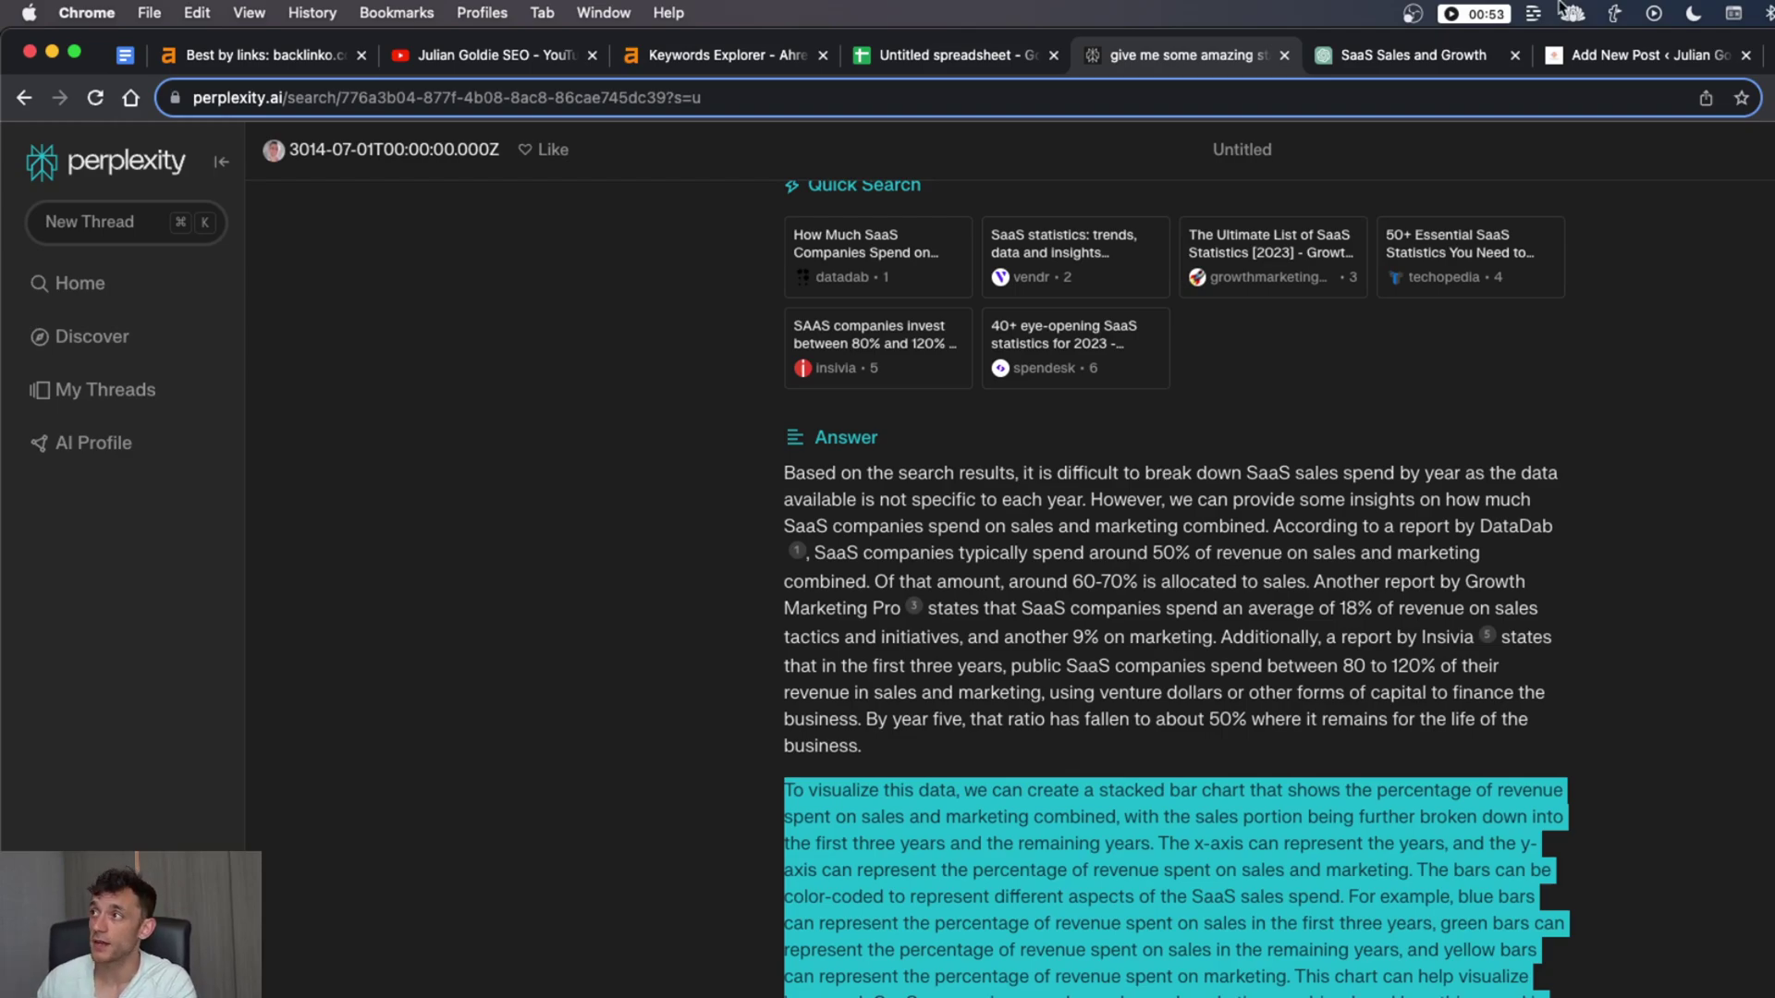
Look over the Market Size stats list and Growth Over Time text in the WordPress draft
click(1636, 52)
click(972, 723)
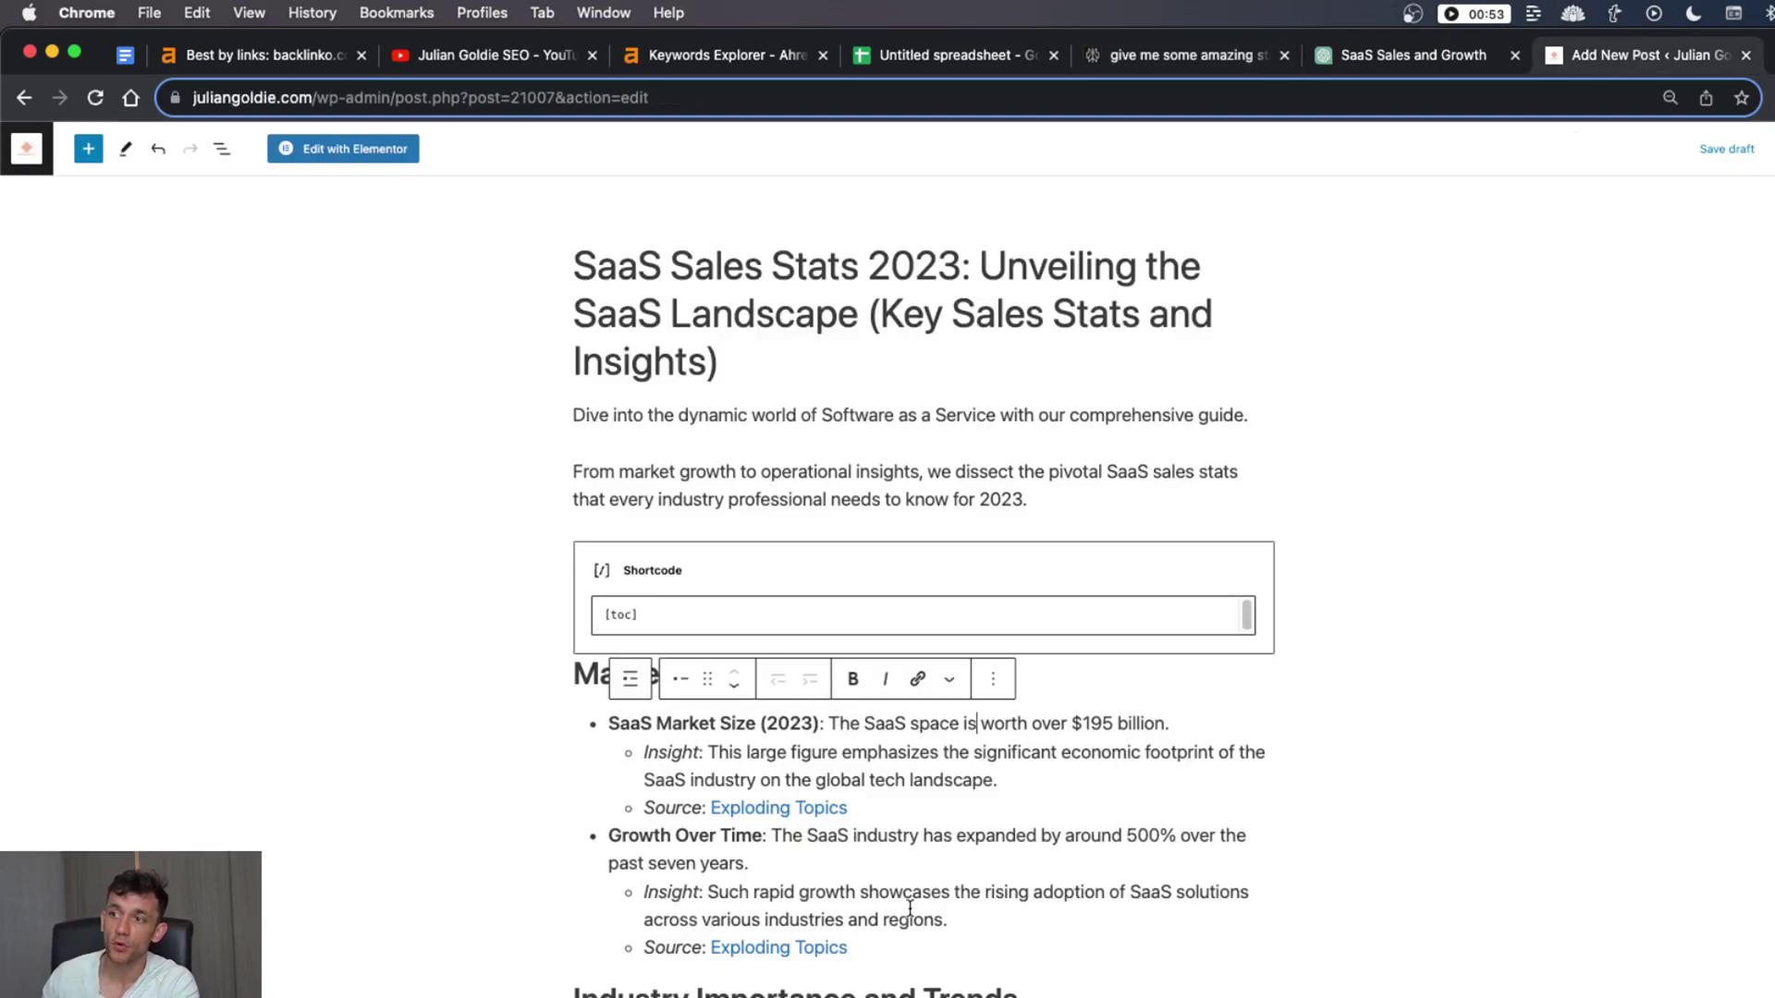
drag(947, 920, 585, 674)
click(585, 674)
Select the Growth Over Time item and its insight, then go back to ChatGPT's chart
scroll(1165, 934, down, 3)
triple_click(685, 695)
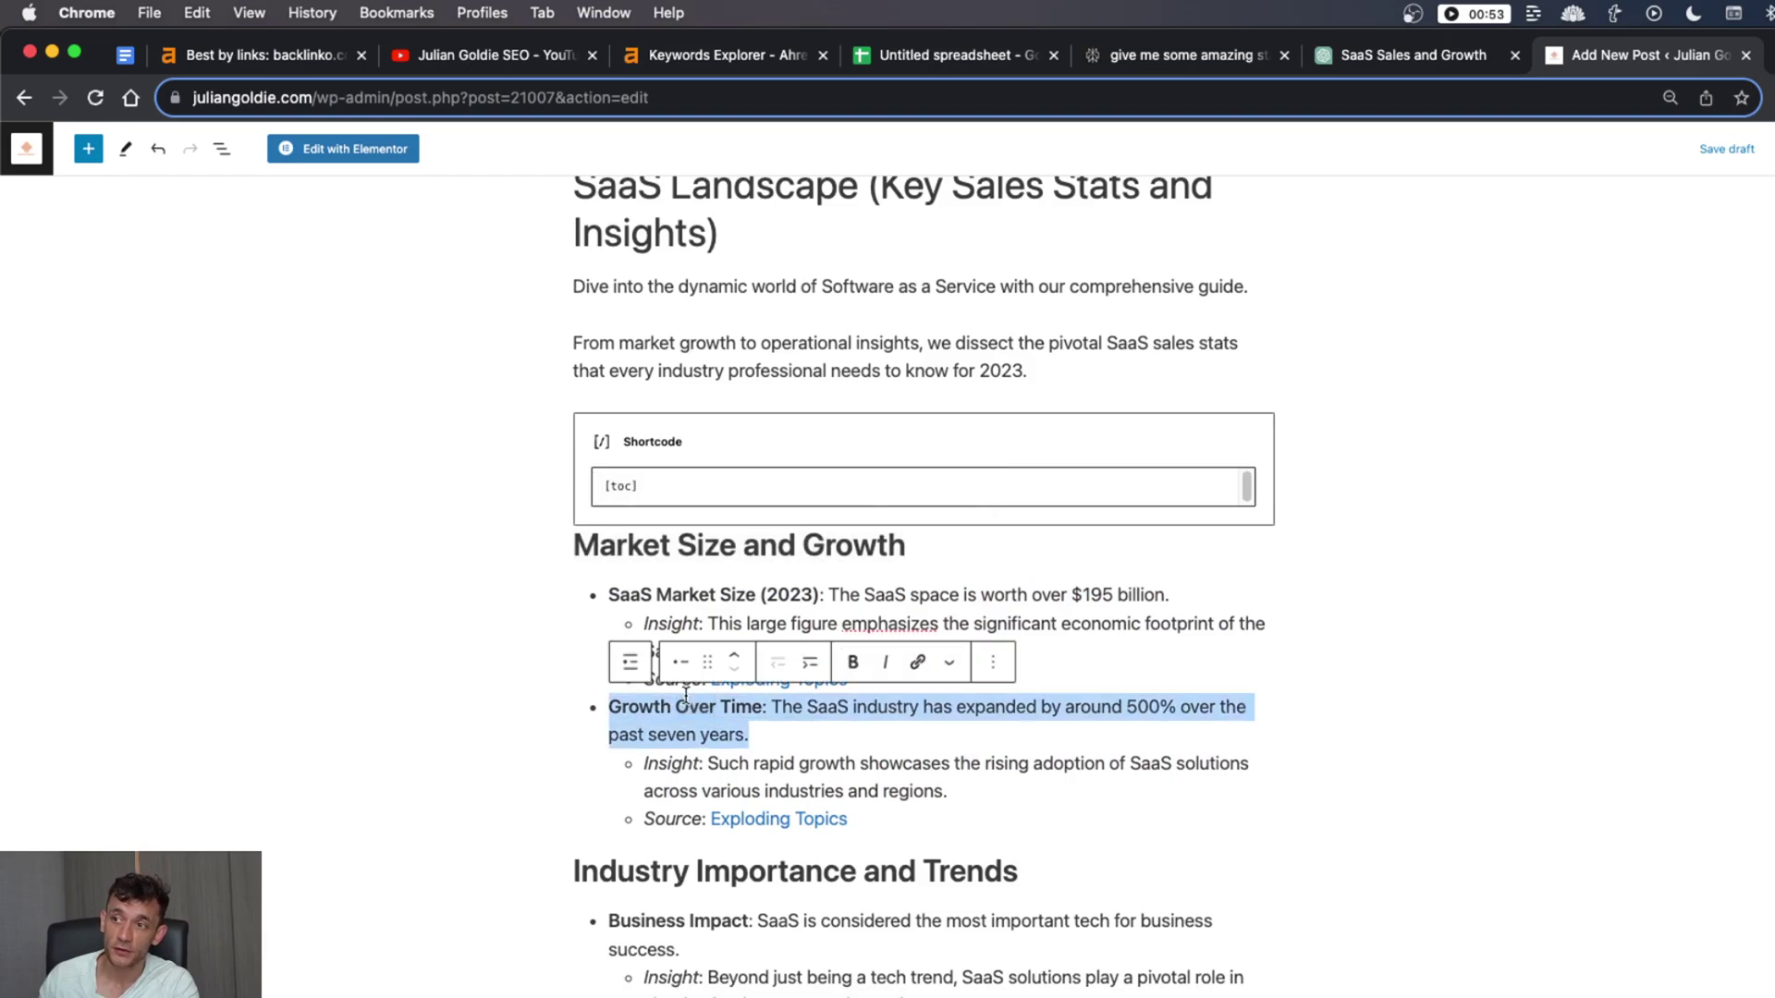
click(785, 770)
drag(1059, 792, 644, 764)
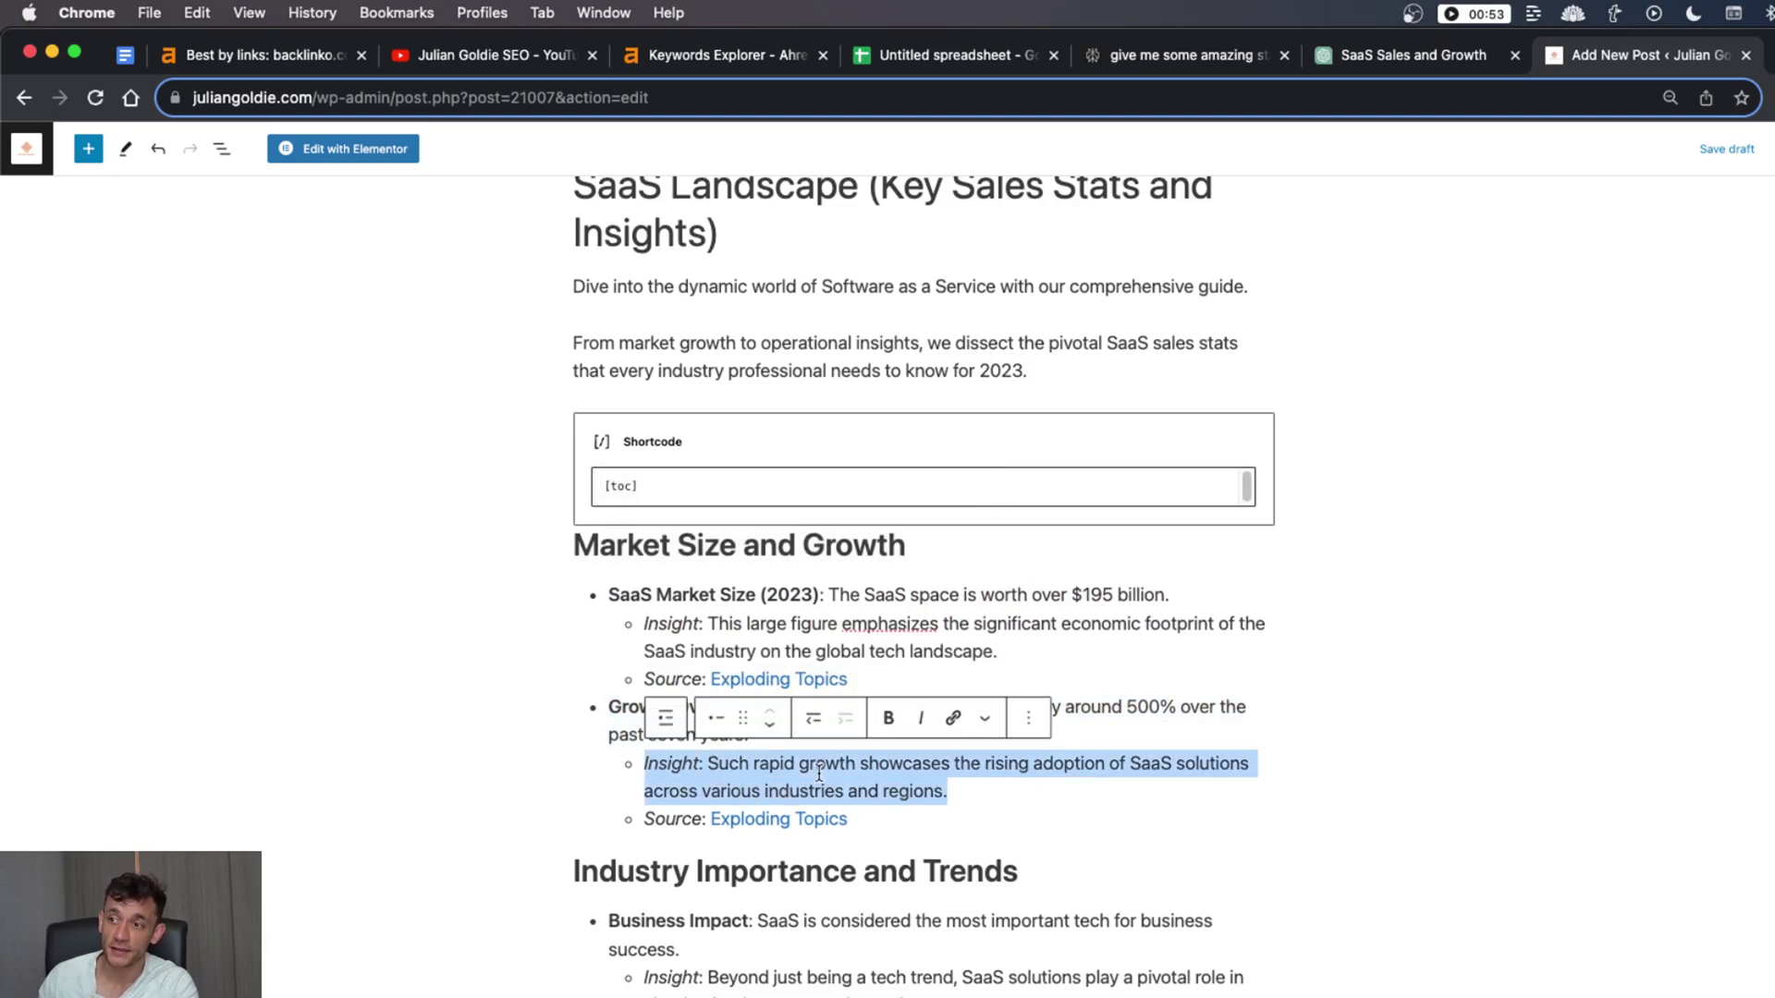
scroll(1173, 713, down, 6)
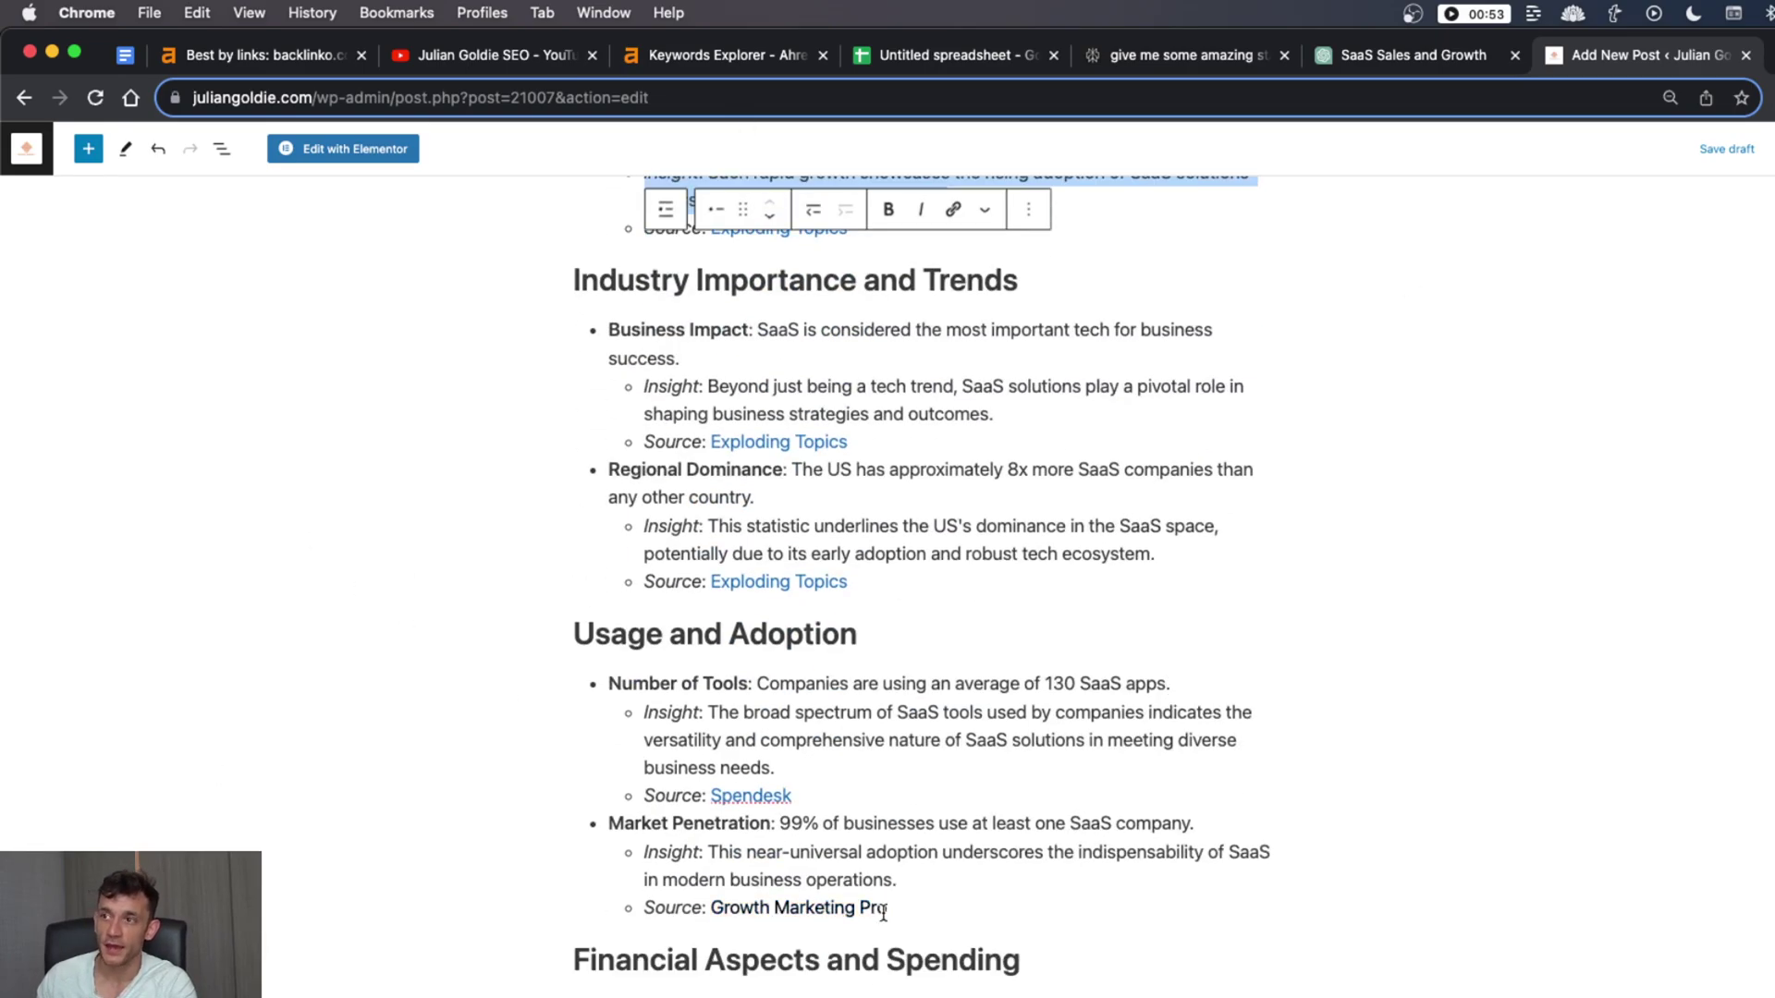
scroll(882, 914, down, 8)
scroll(878, 906, up, 20)
scroll(818, 693, down, 20)
scroll(818, 693, up, 20)
key(ctrl+shift+Tab)
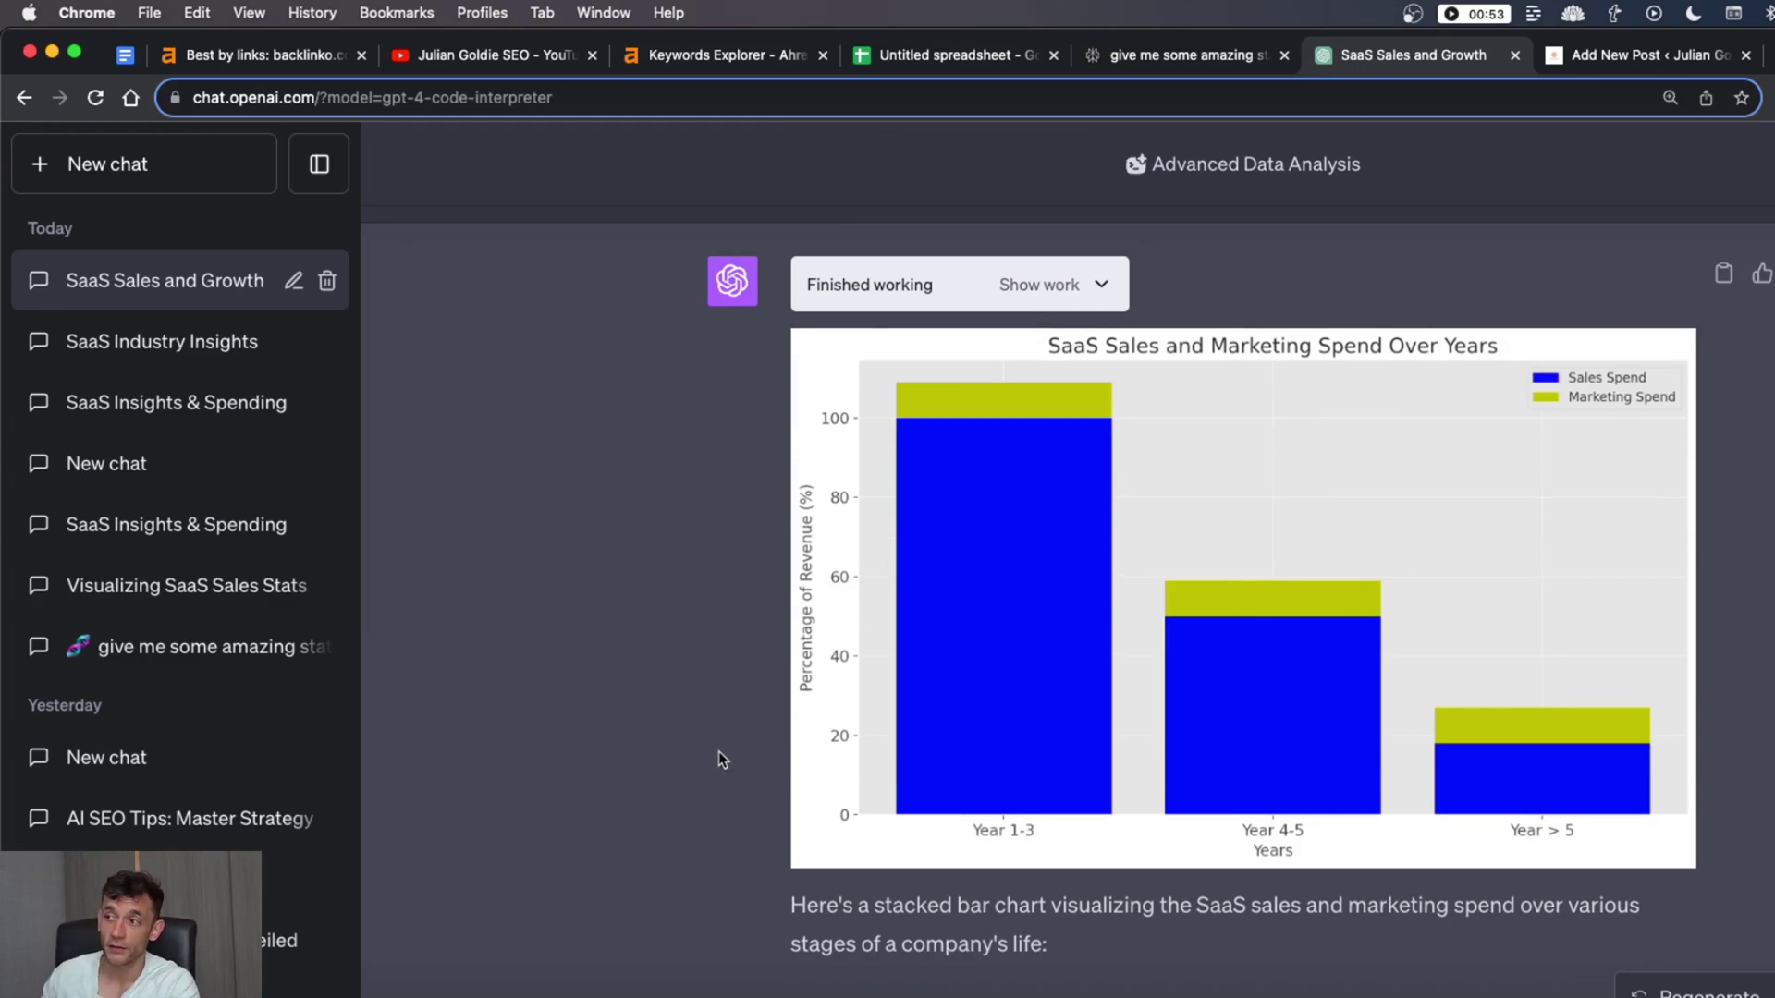
Select the 'Make it look cleaner and prettier' prompt and scroll to the refined spend chart
scroll(825, 745, down, 10)
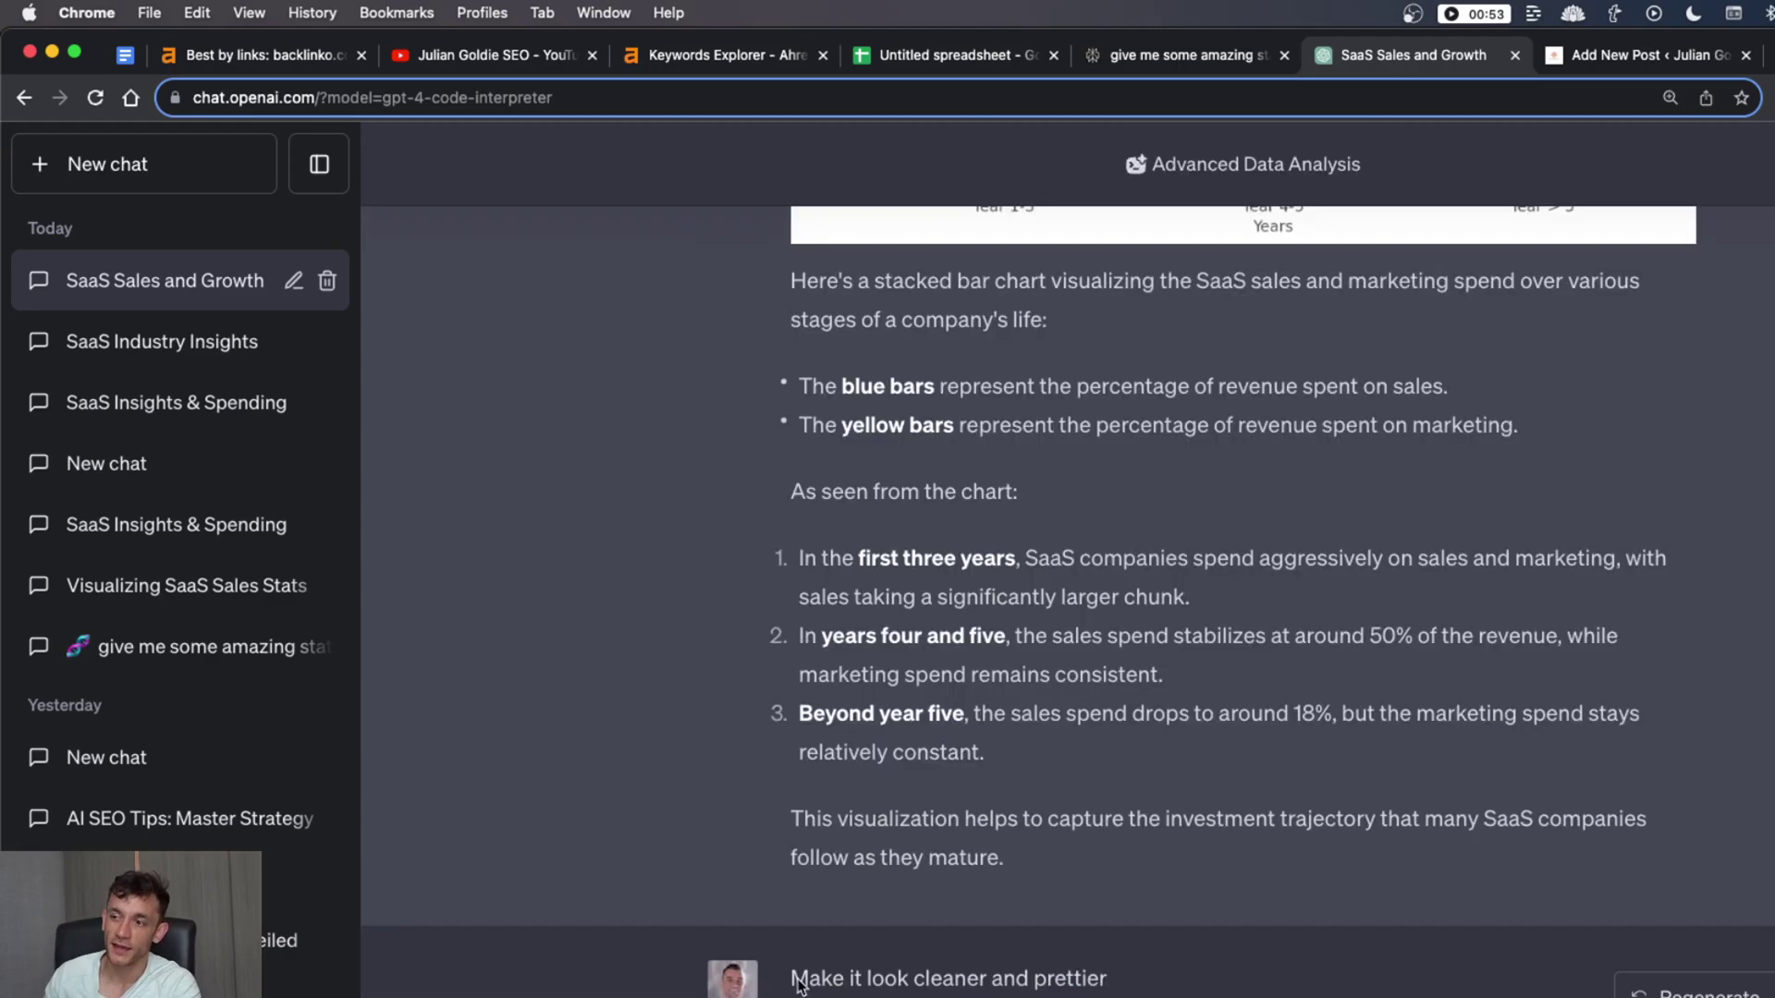
drag(797, 984, 1040, 945)
click(1399, 751)
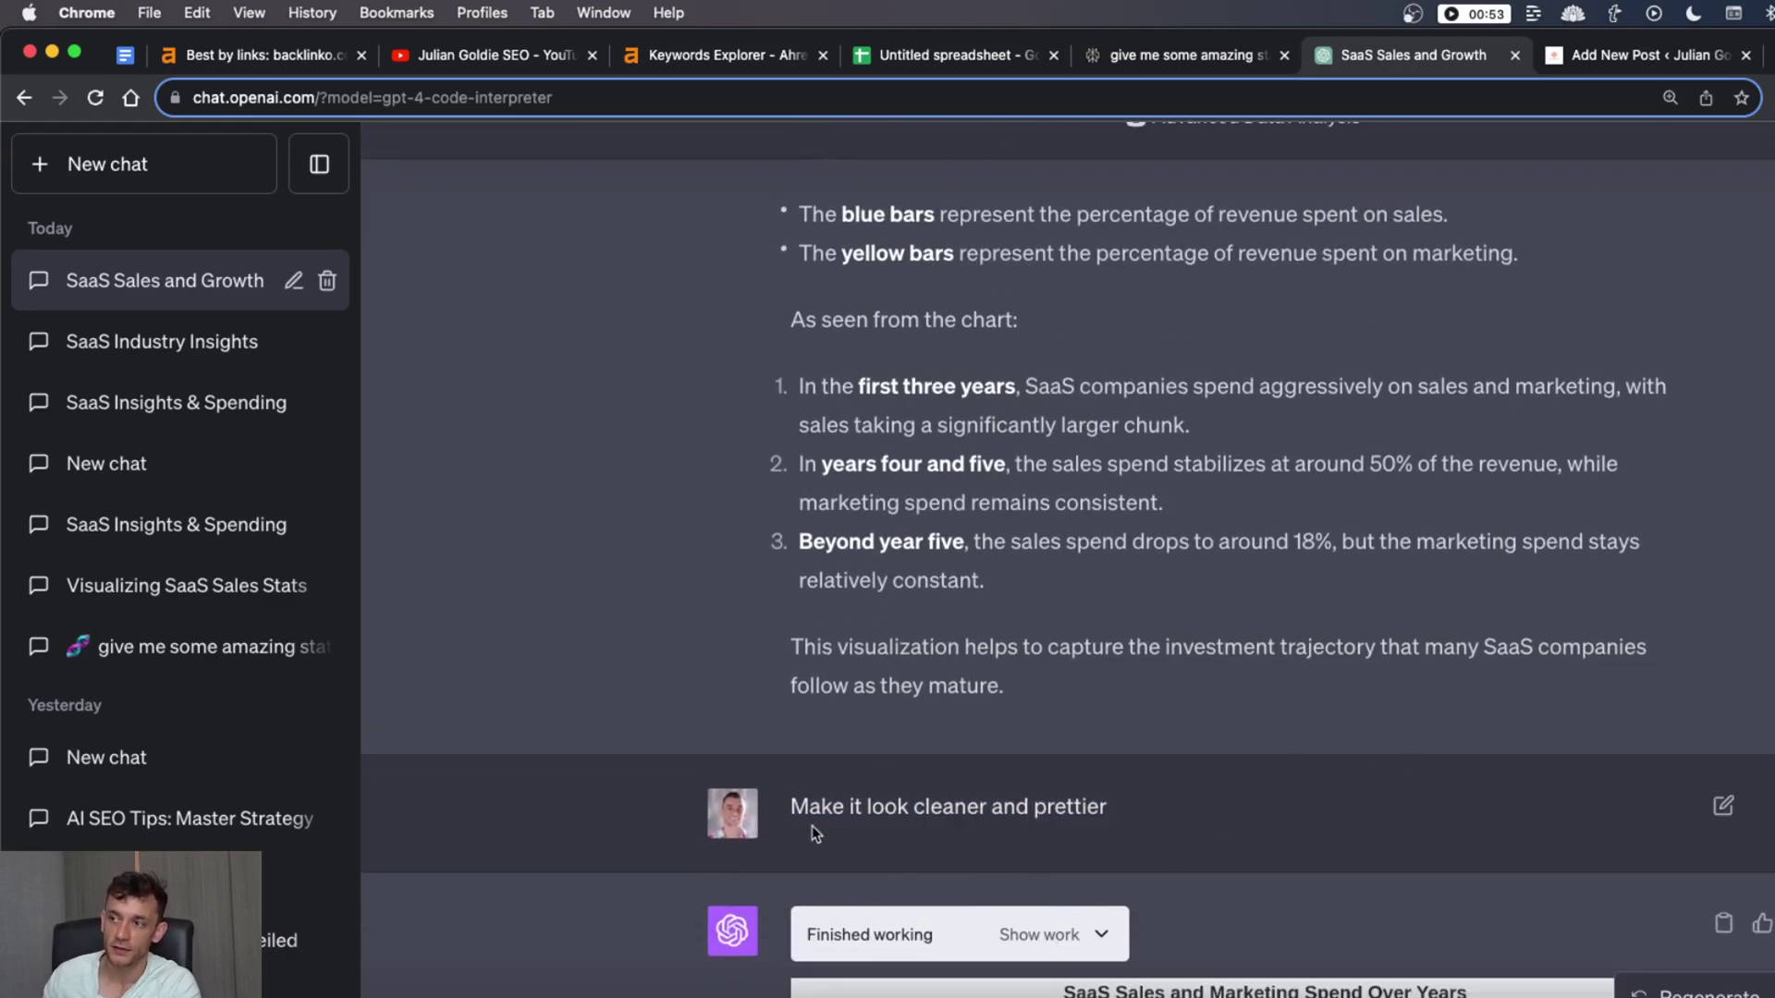
triple_click(791, 805)
scroll(1039, 814, down, 7)
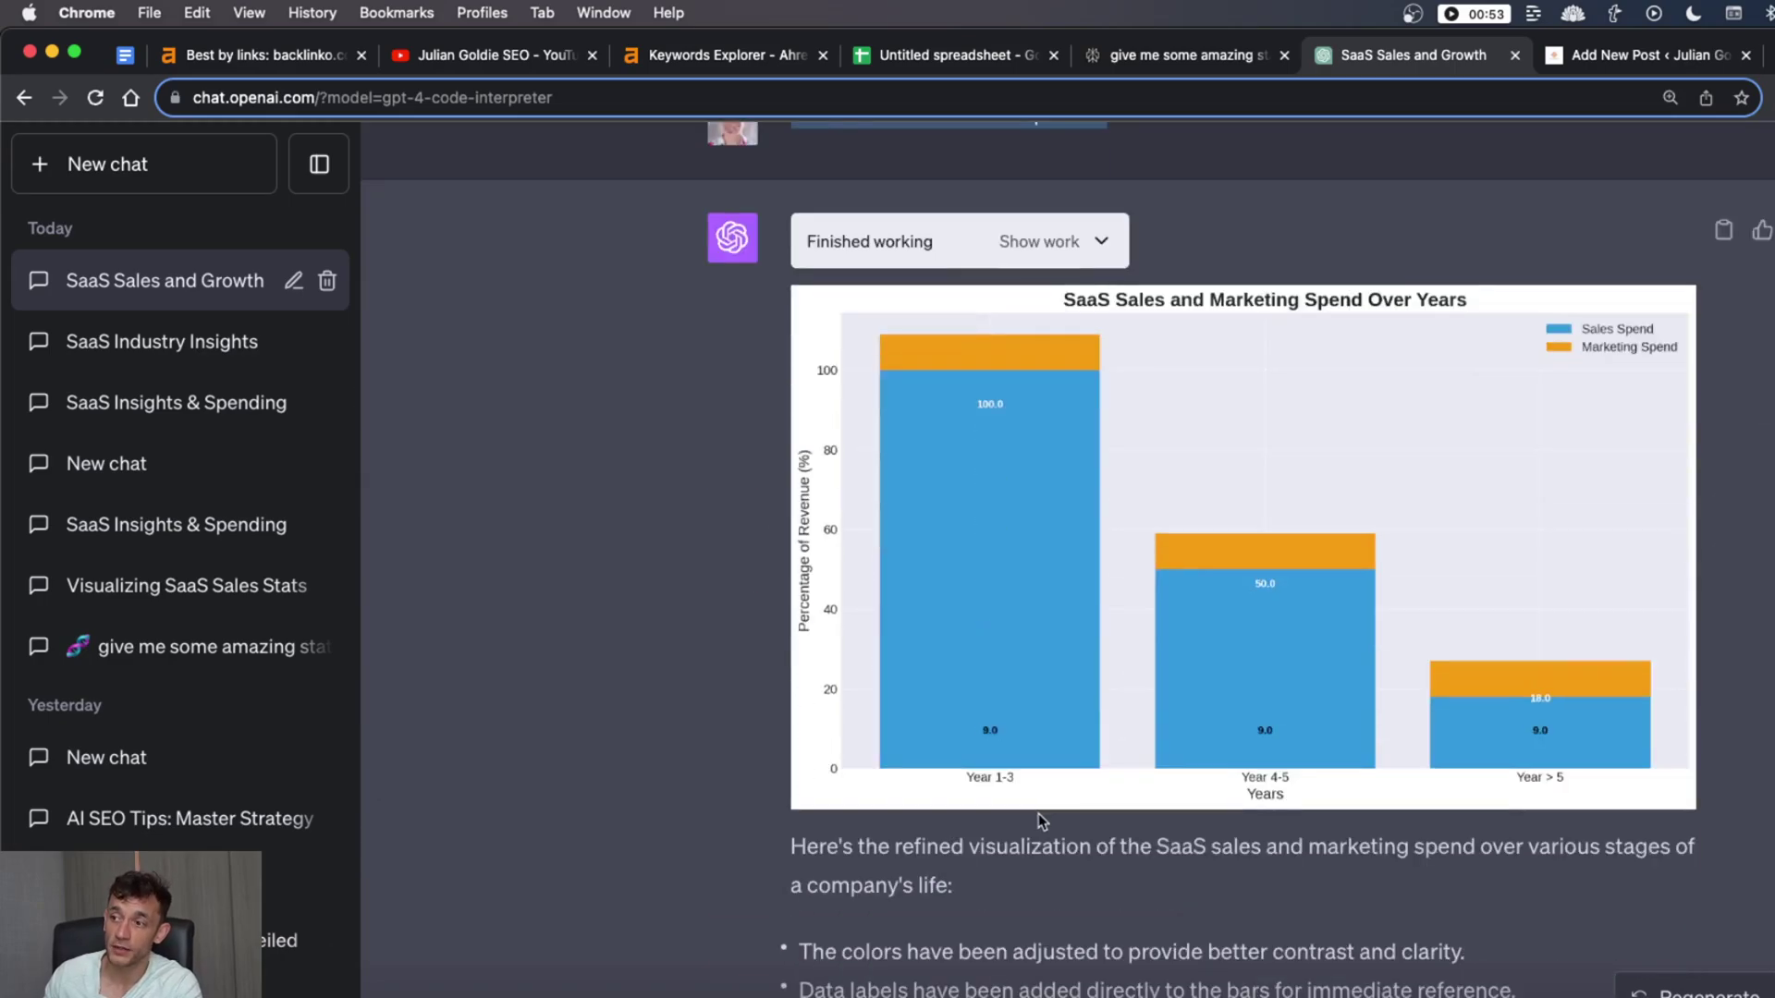
scroll(1344, 887, down, 4)
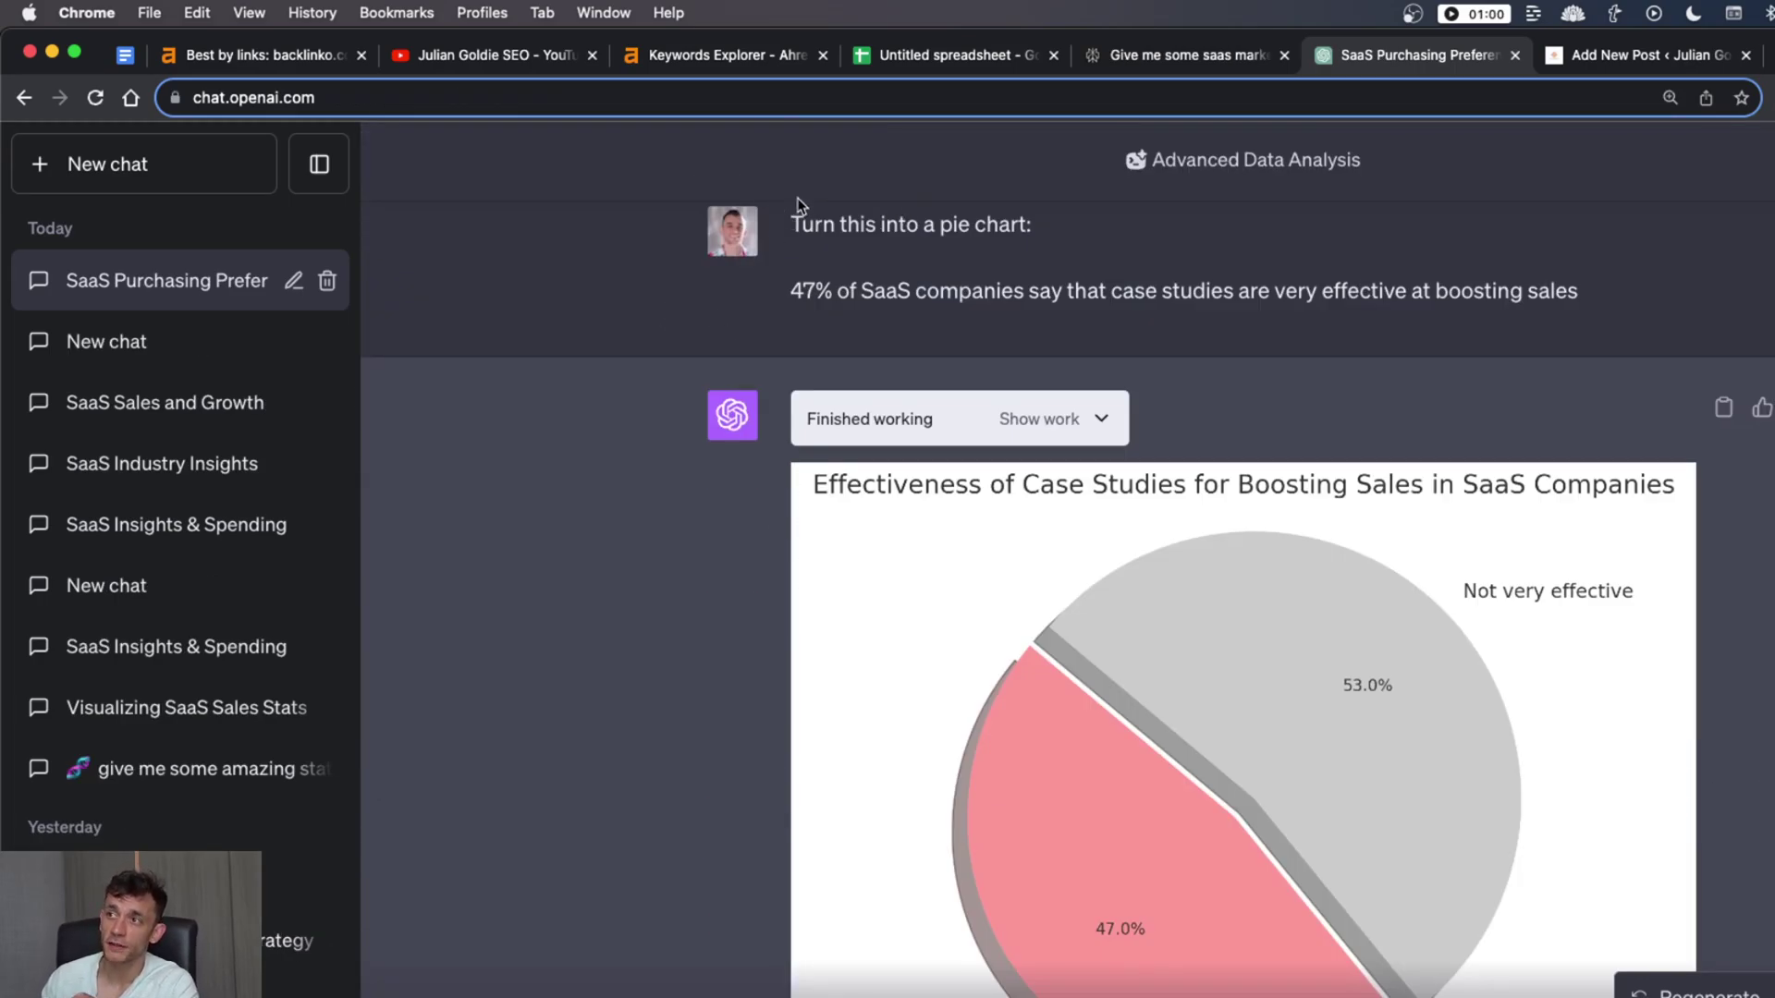
Select the pie chart request and the 47% case studies statistic, then return to the draft
drag(802, 224, 1201, 277)
click(1201, 279)
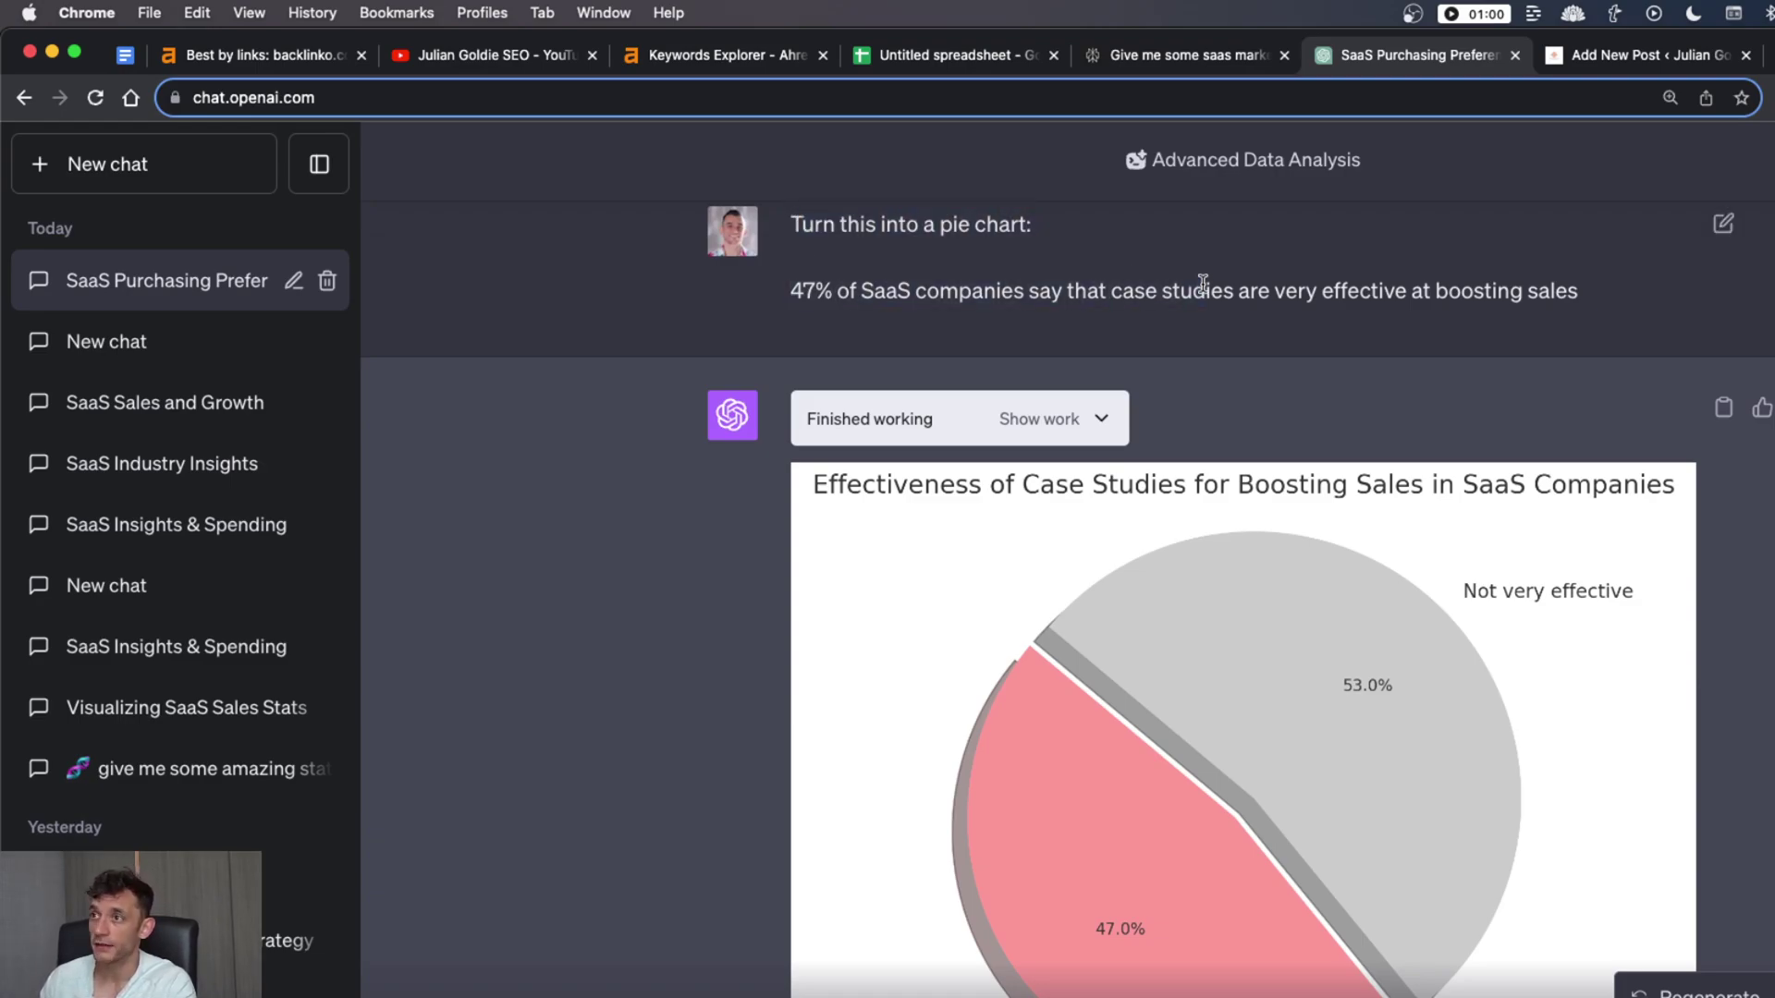
drag(791, 296, 1498, 316)
scroll(883, 327, down, 5)
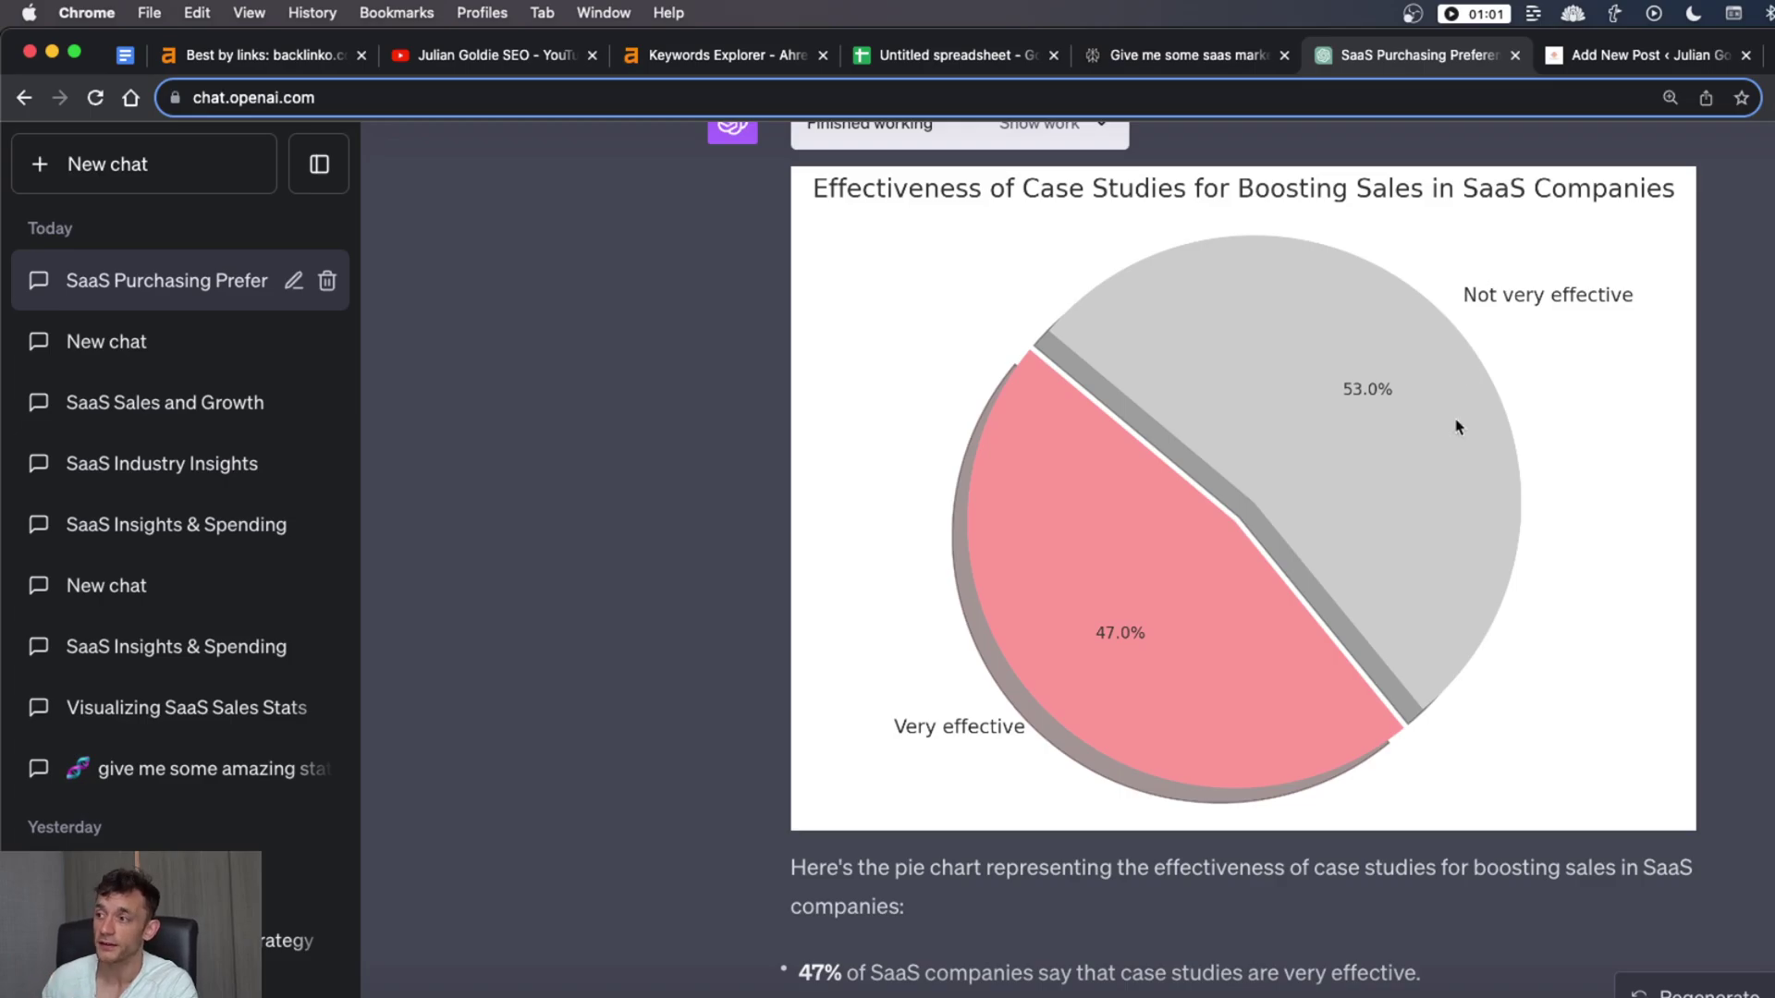
key(ctrl+Tab)
scroll(824, 503, down, 1)
Locate ChatGPT's pie chart bullet points request and review the draft beneath the pie chart image
click(788, 560)
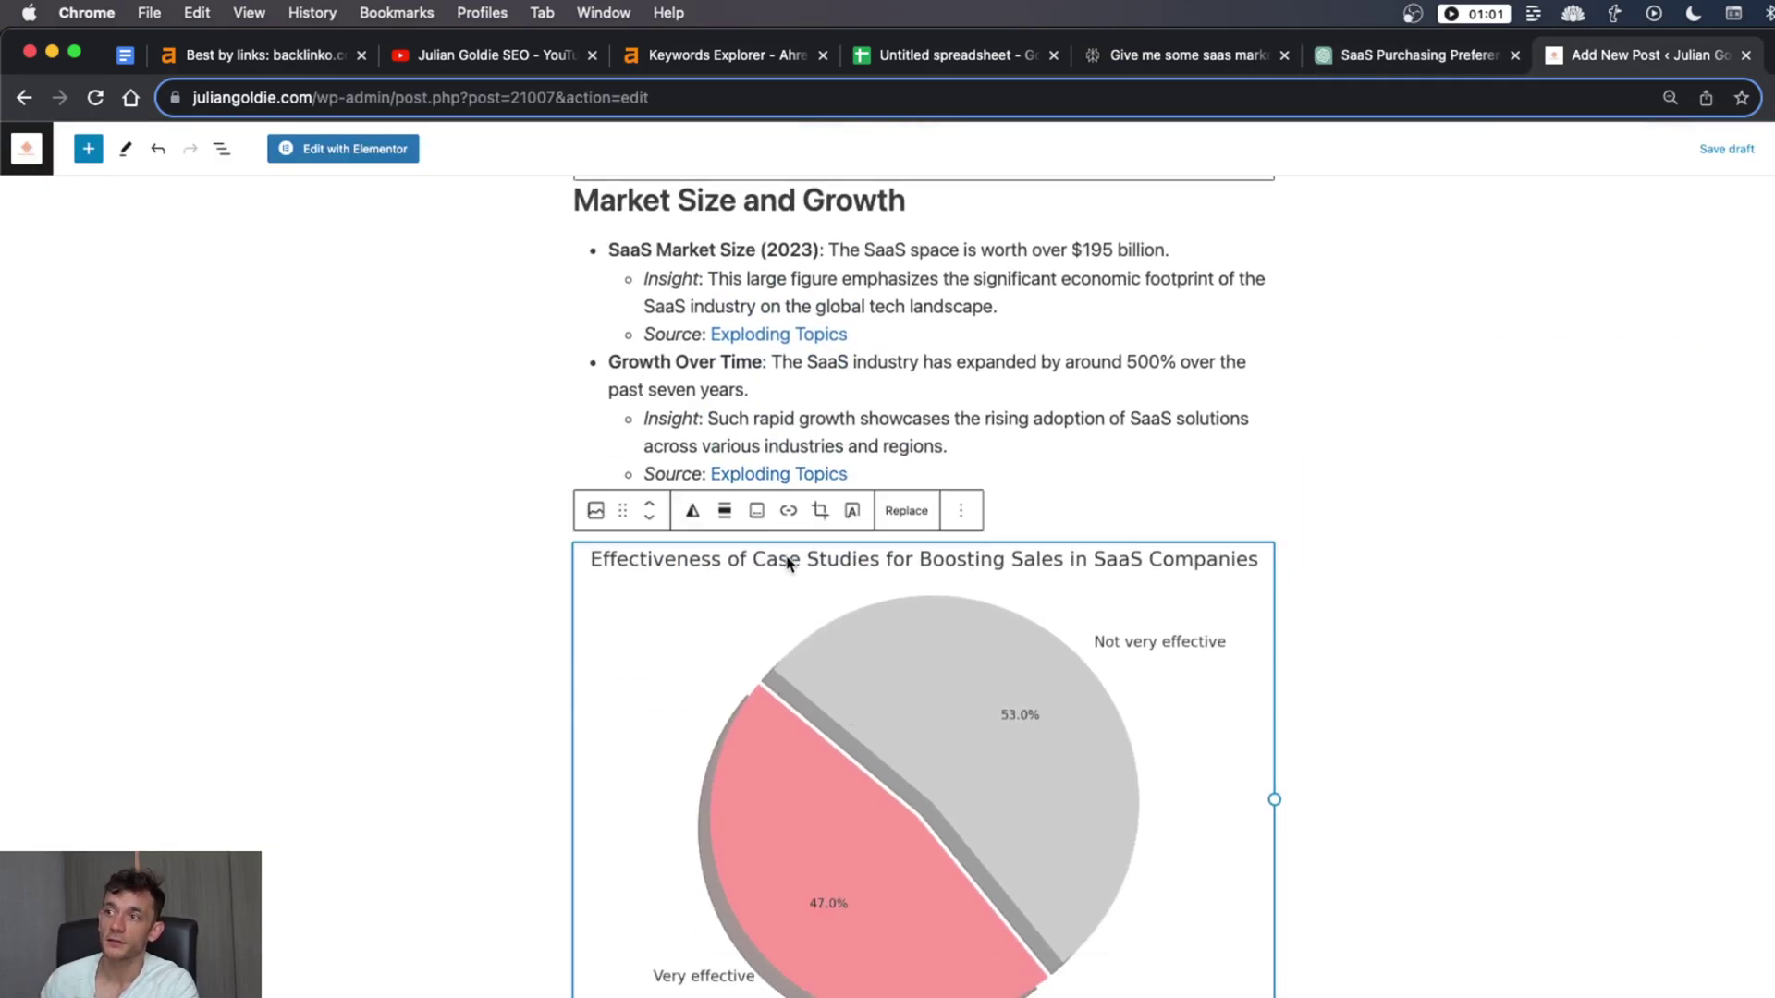
click(1516, 607)
key(ctrl+shift+Tab)
drag(766, 345, 1130, 405)
click(1112, 424)
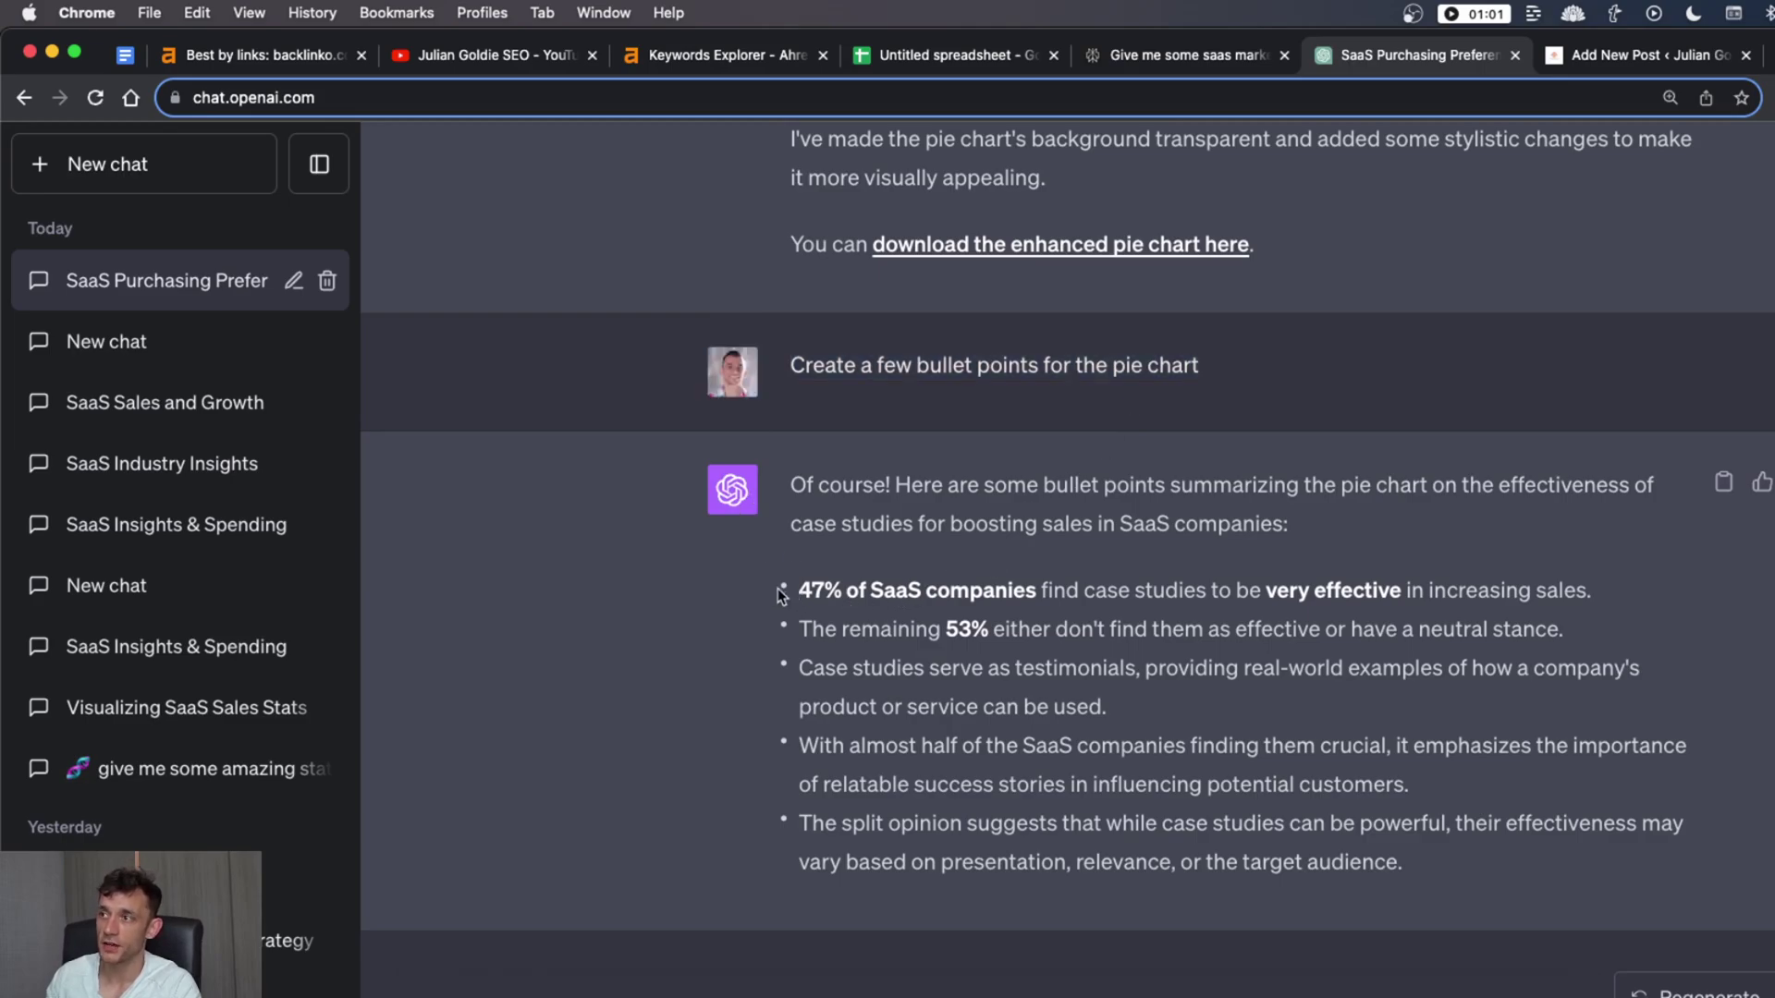
key(ctrl+Tab)
scroll(1446, 808, down, 2)
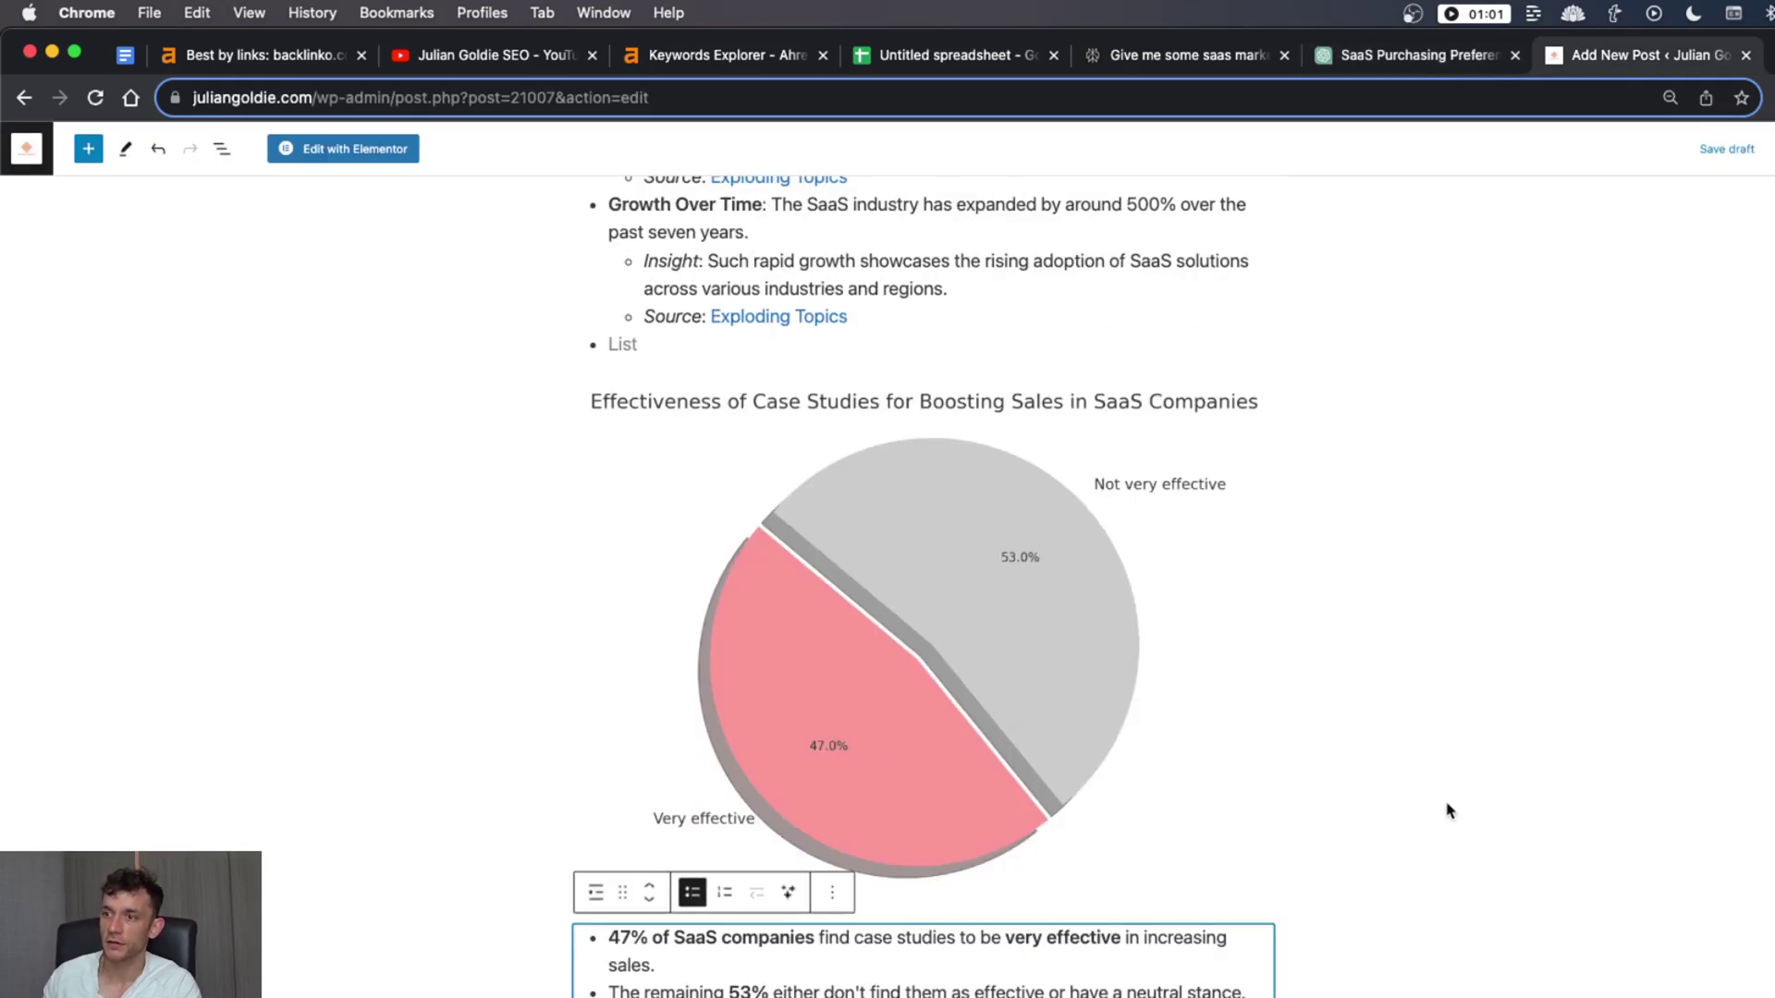
scroll(1193, 816, up, 3)
scroll(1222, 823, down, 10)
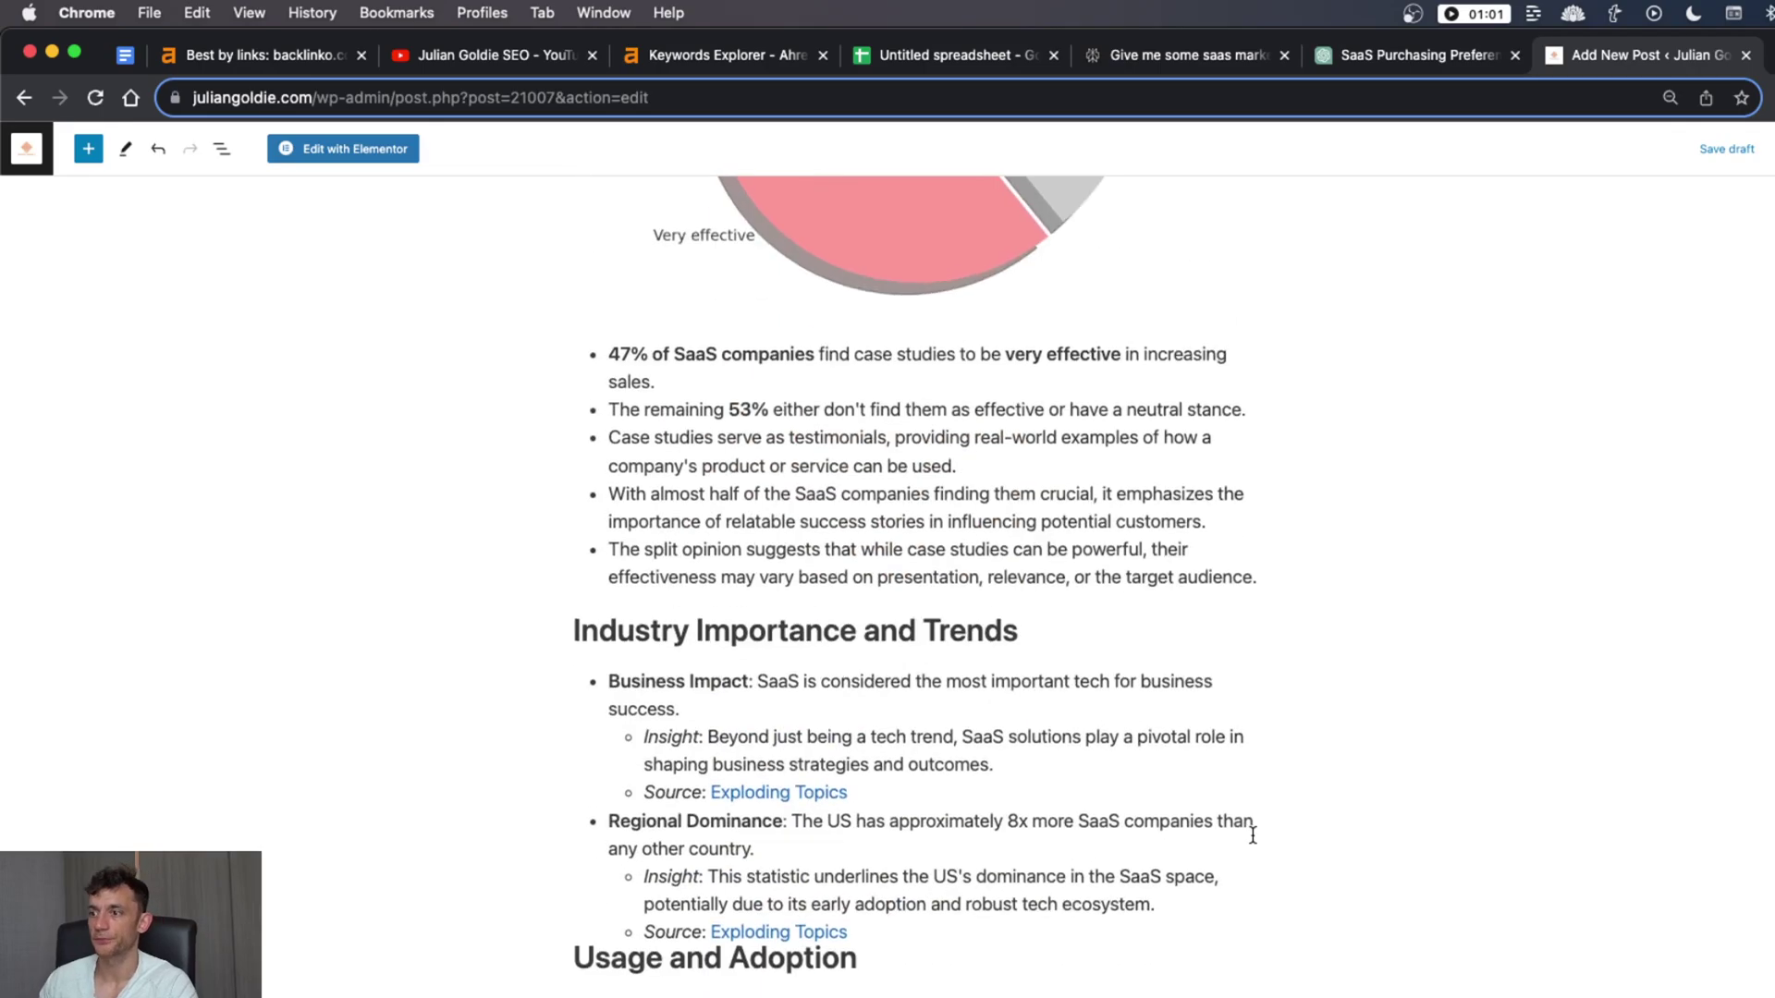
scroll(1251, 828, up, 20)
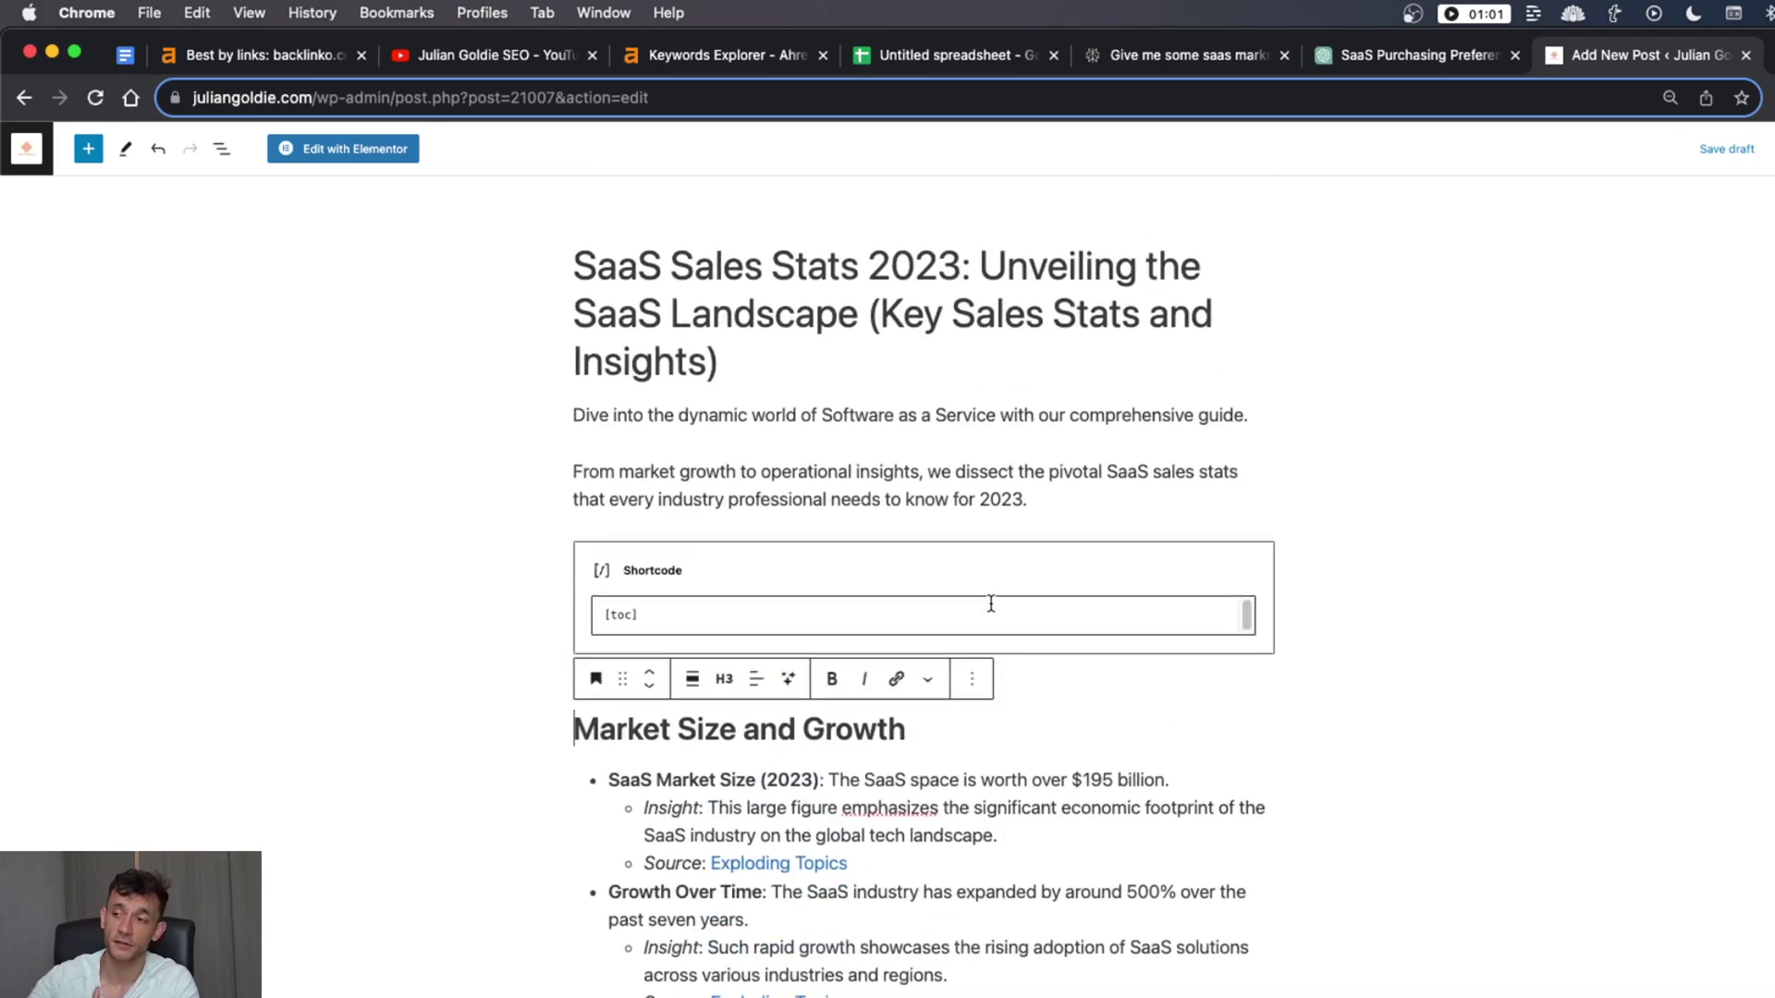
scroll(1442, 693, down, 8)
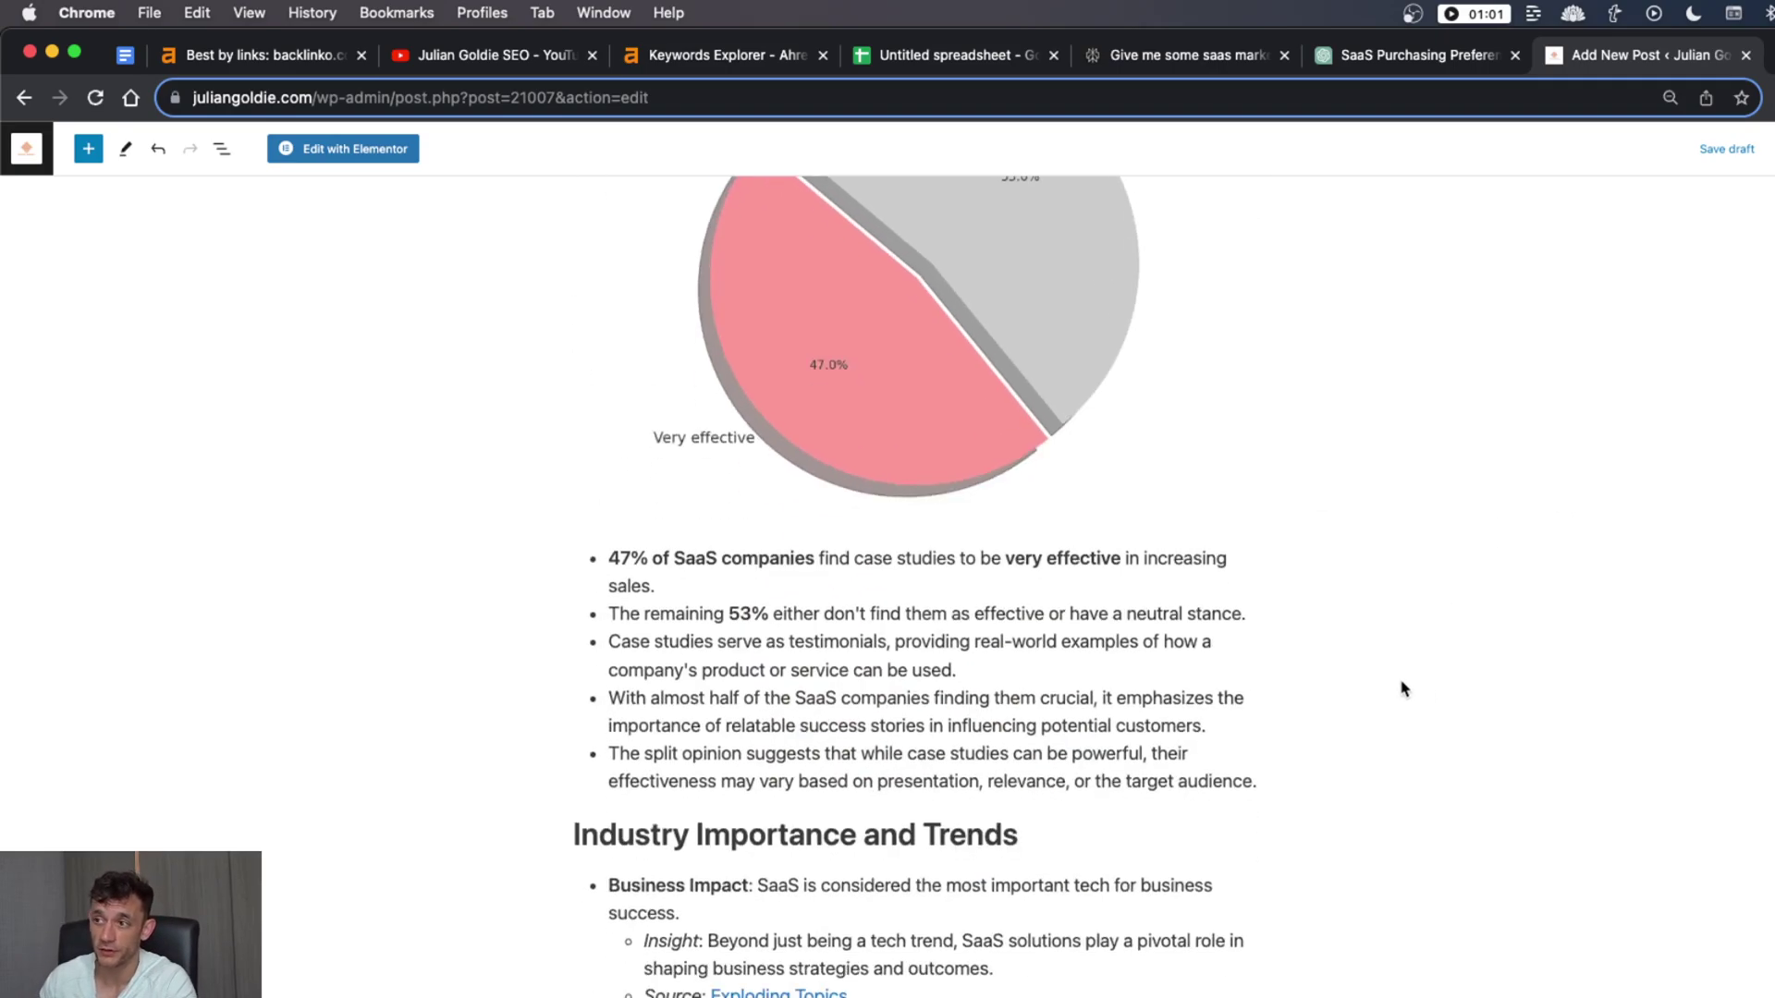
click(605, 842)
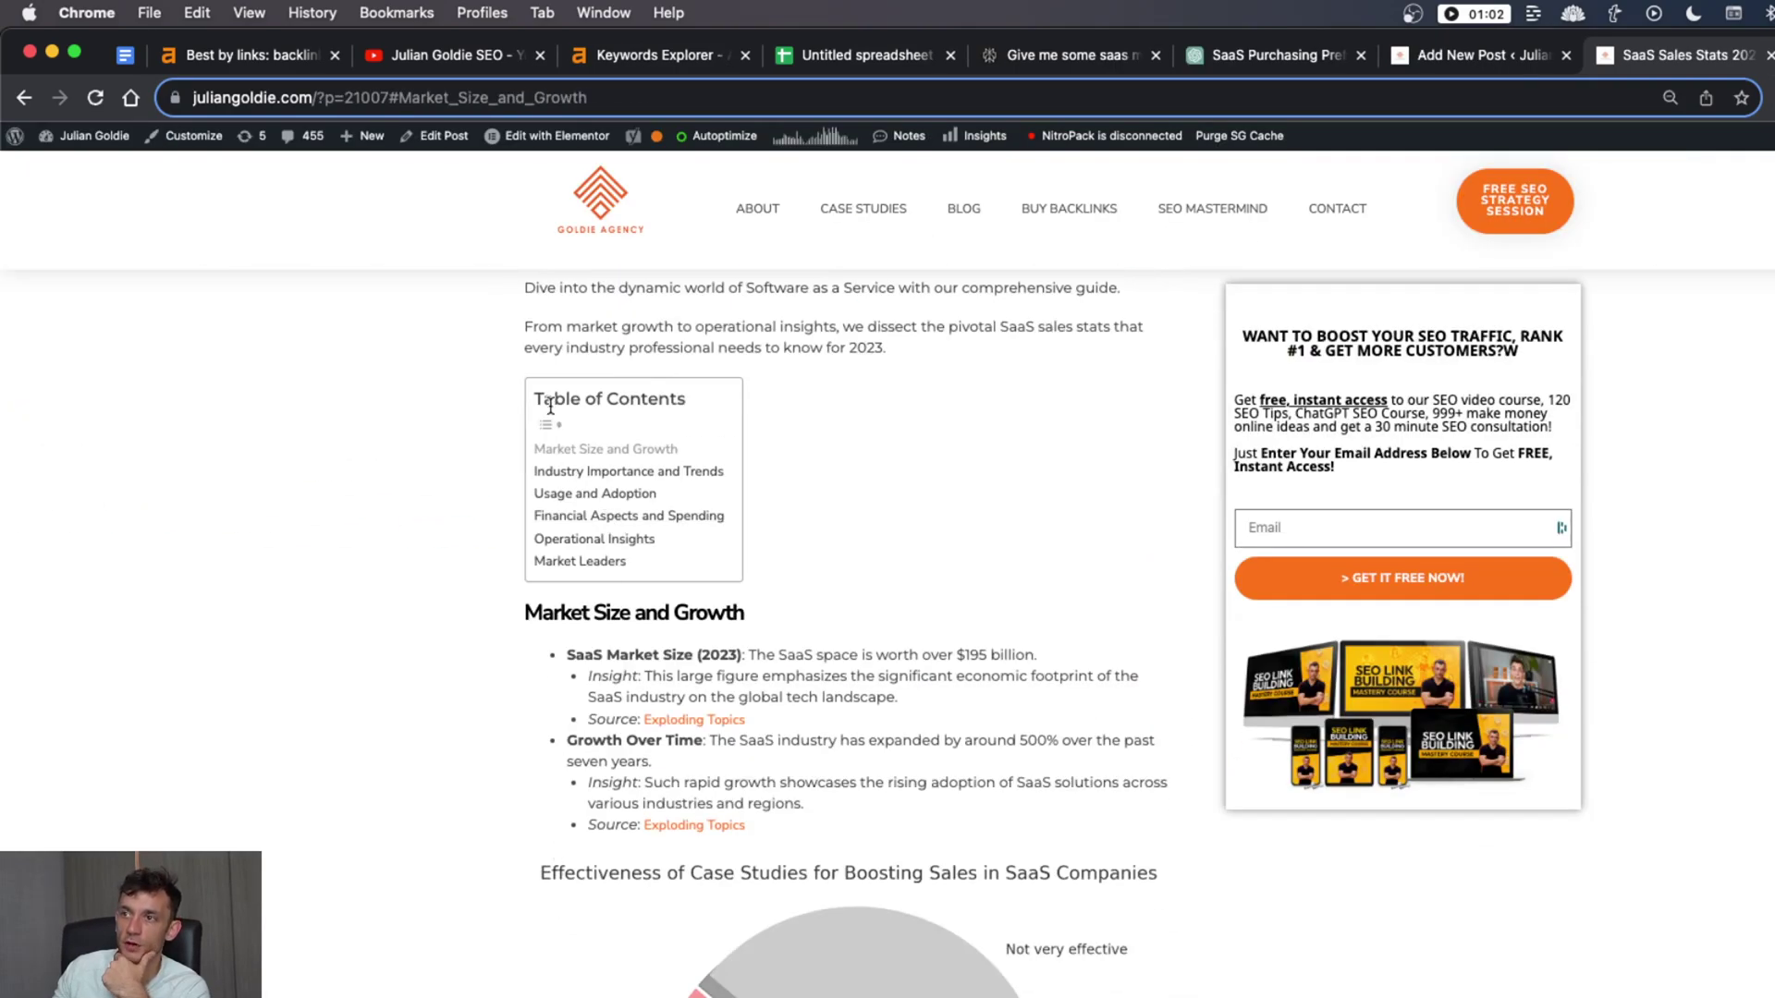
click(629, 472)
scroll(797, 665, down, 10)
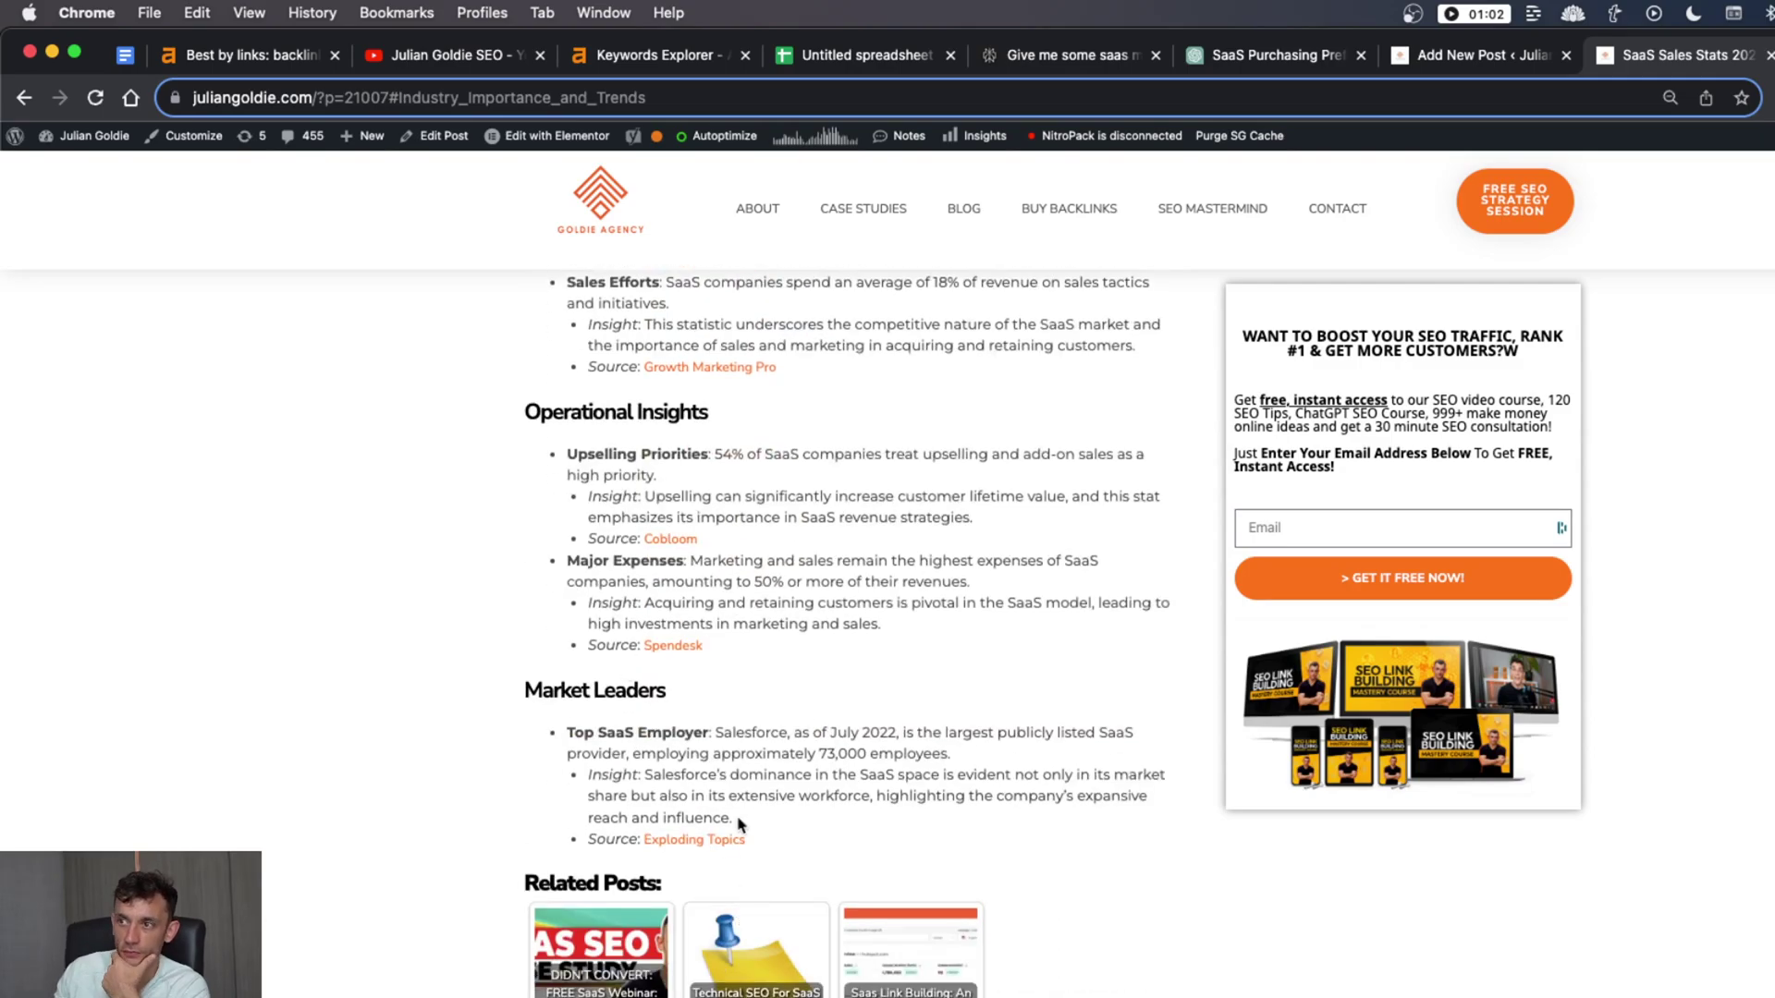
scroll(851, 781, up, 15)
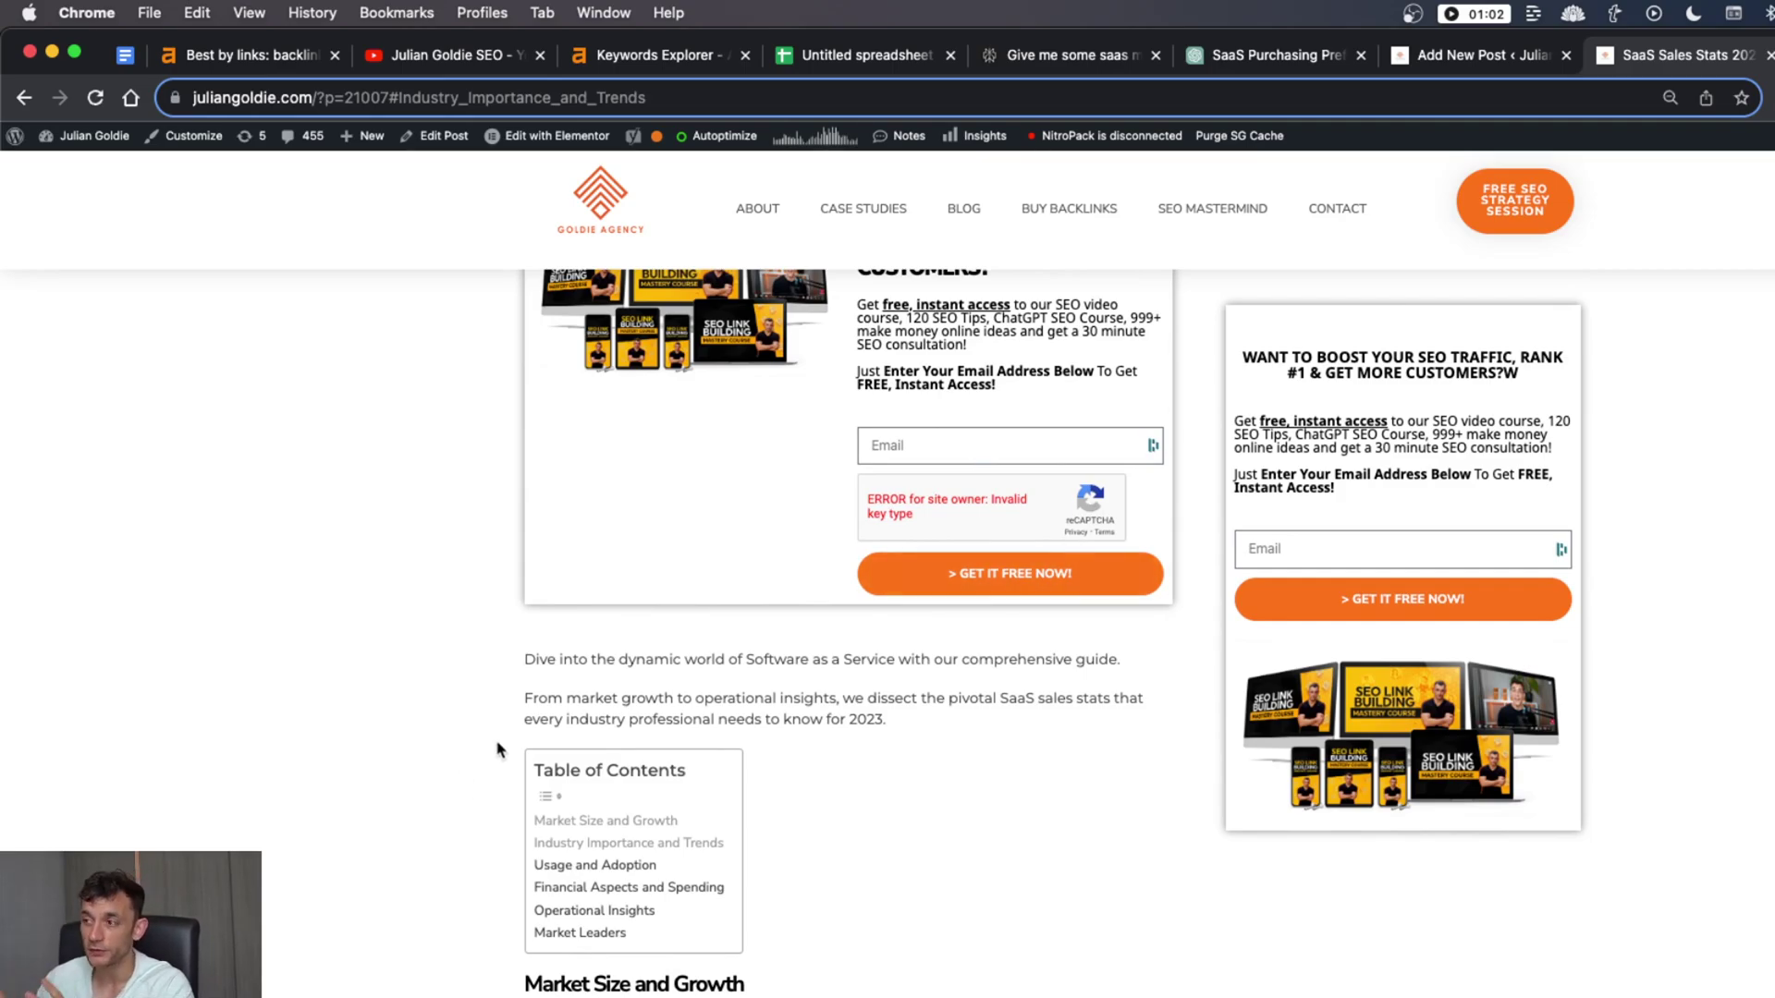
scroll(592, 731, up, 5)
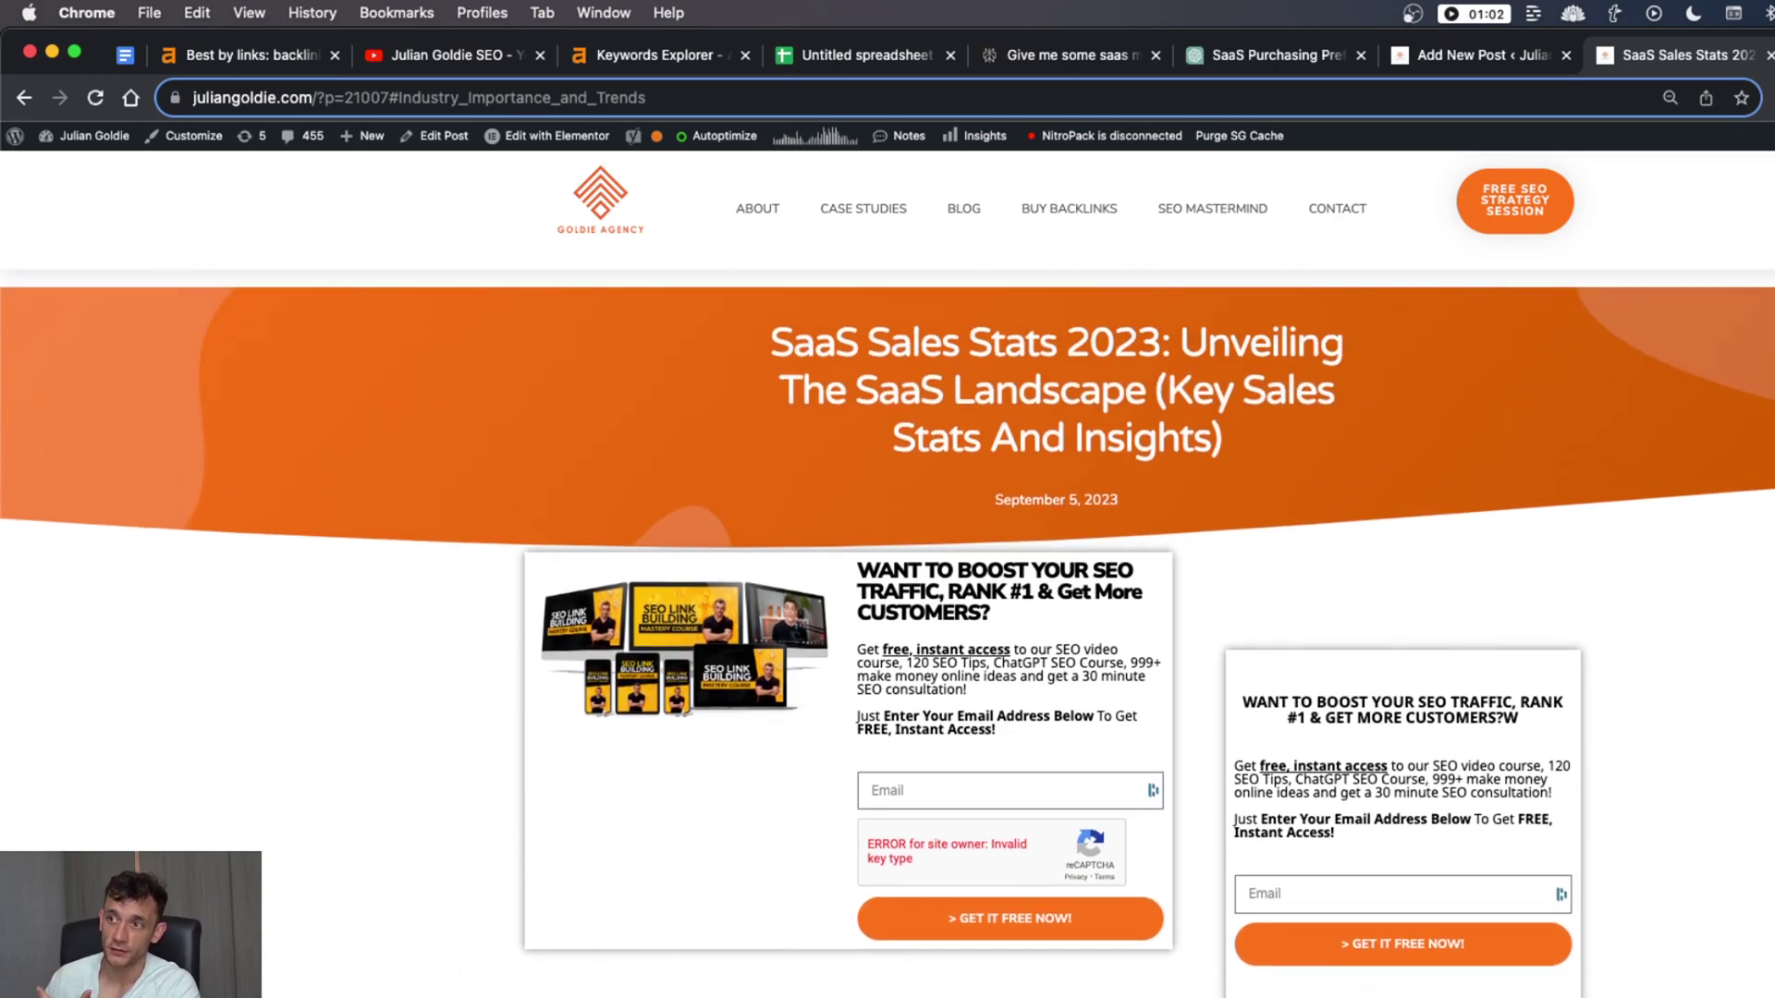
scroll(888, 637, down, 7)
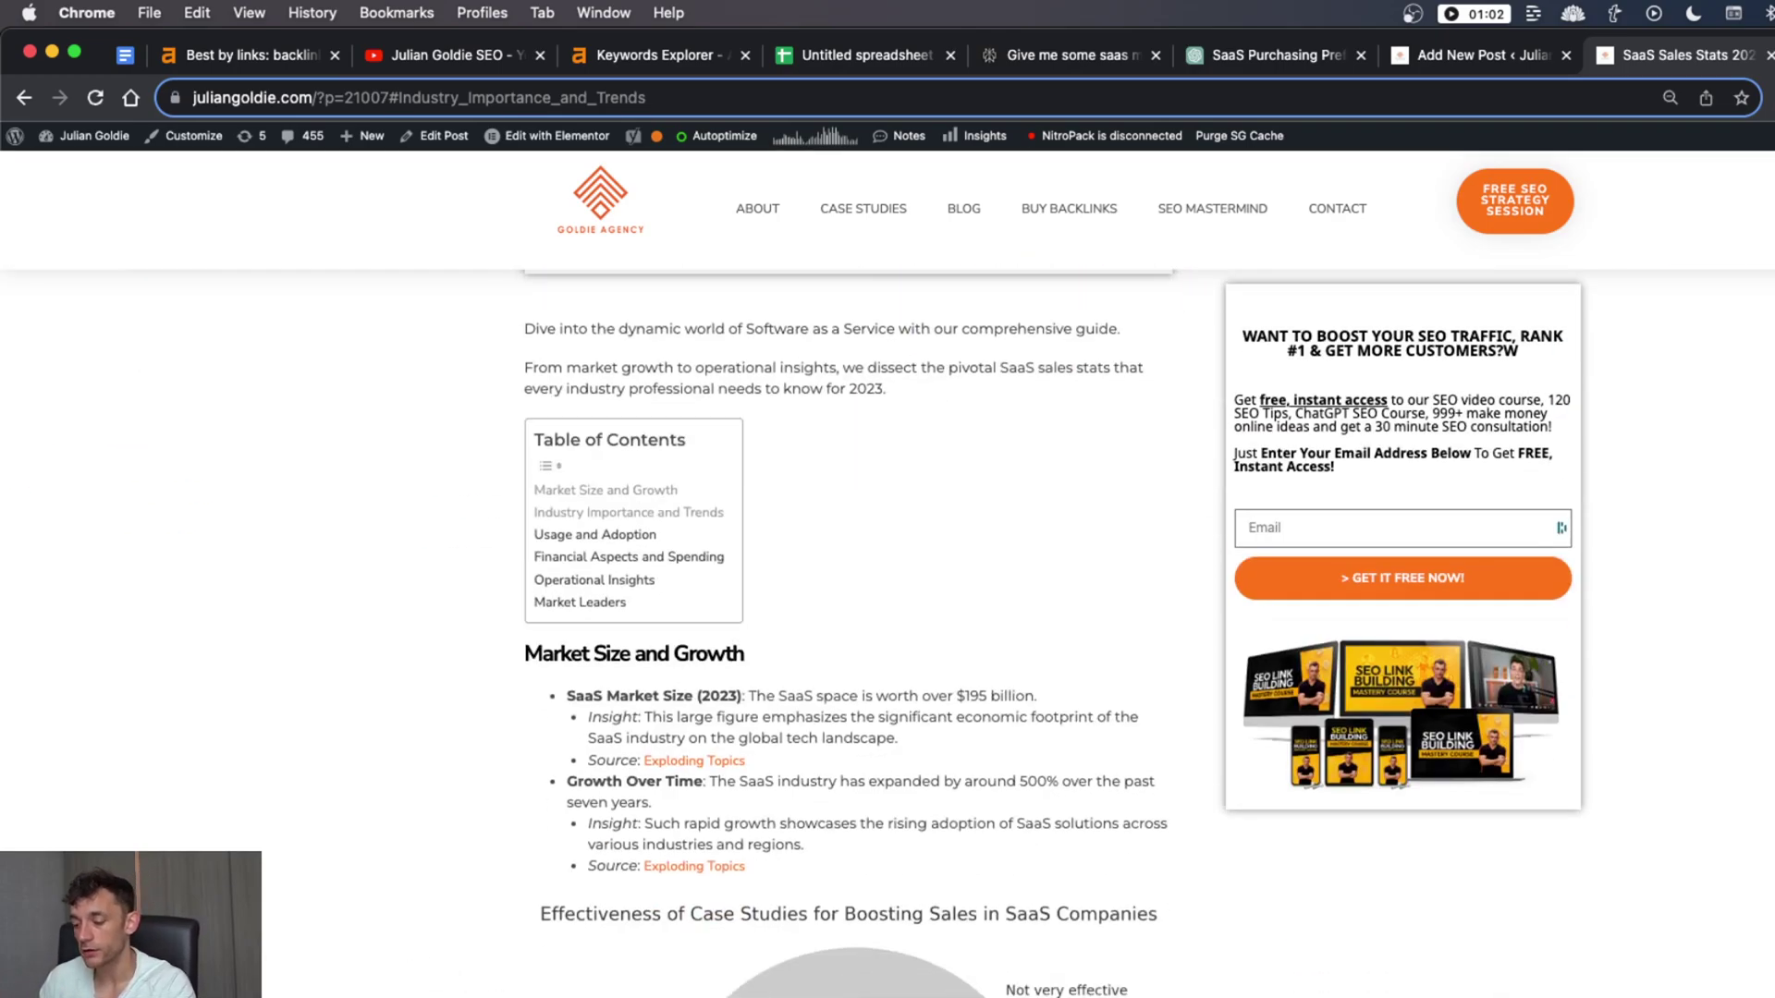
scroll(1151, 698, up, 5)
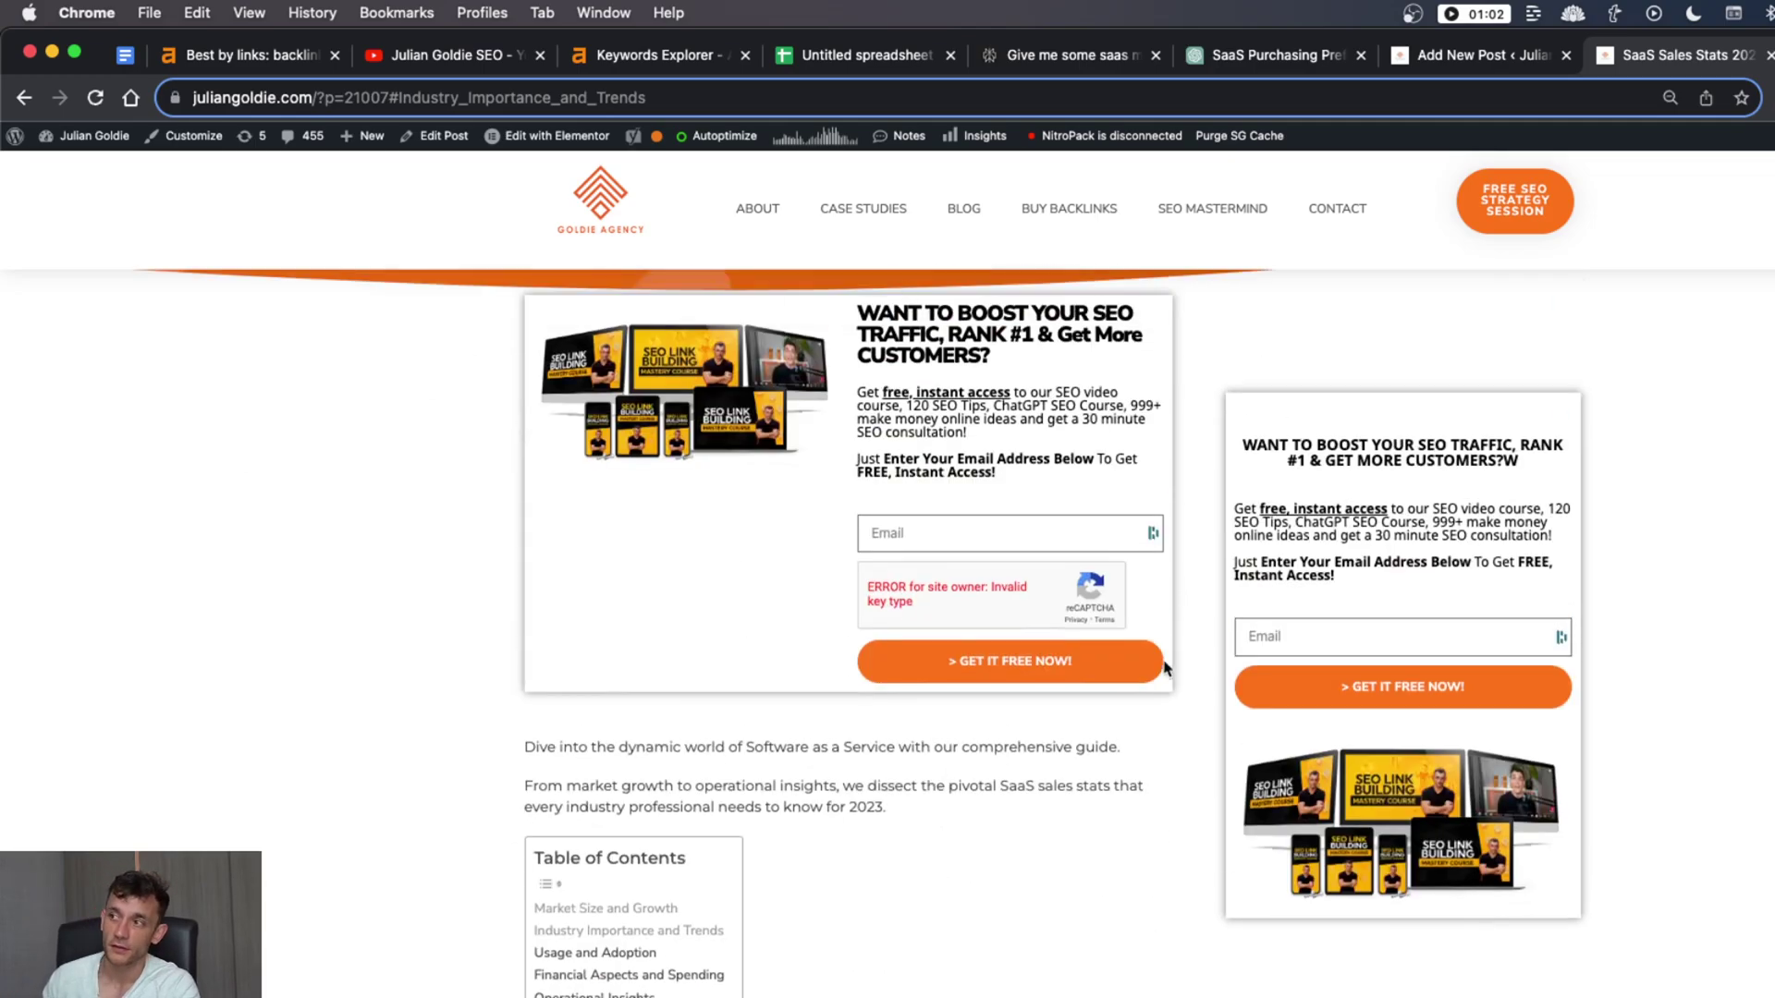
scroll(950, 465, up, 1)
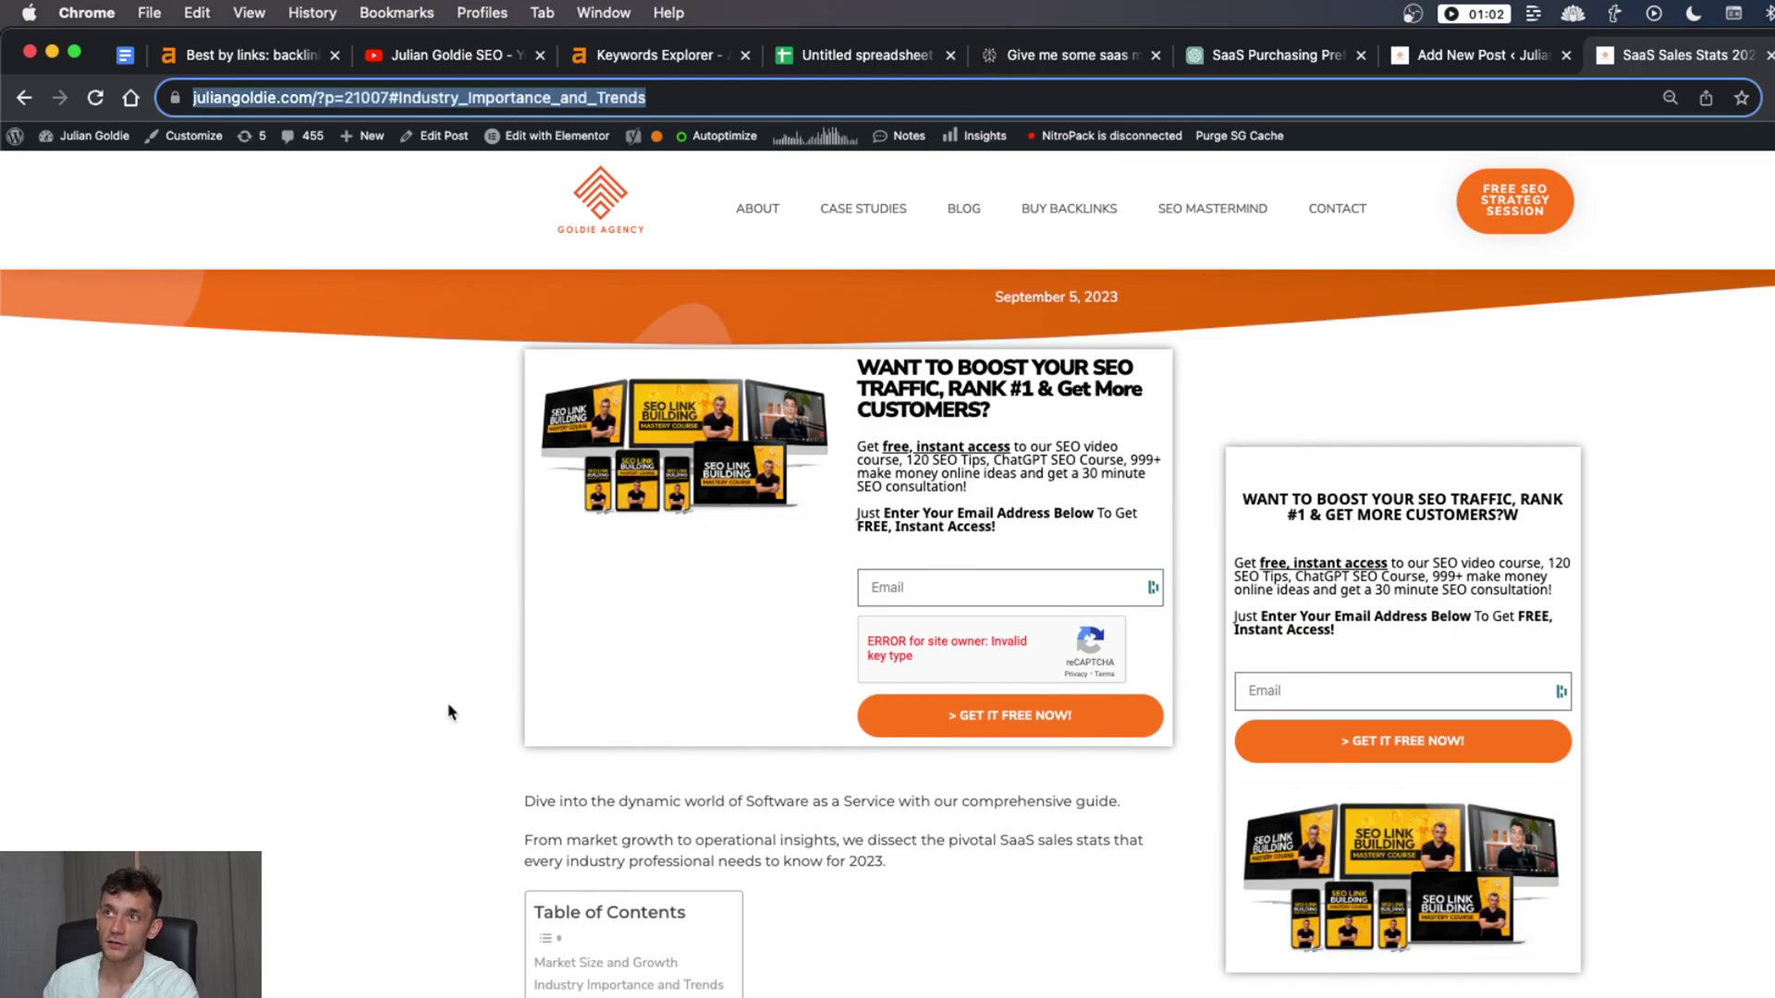
click(361, 691)
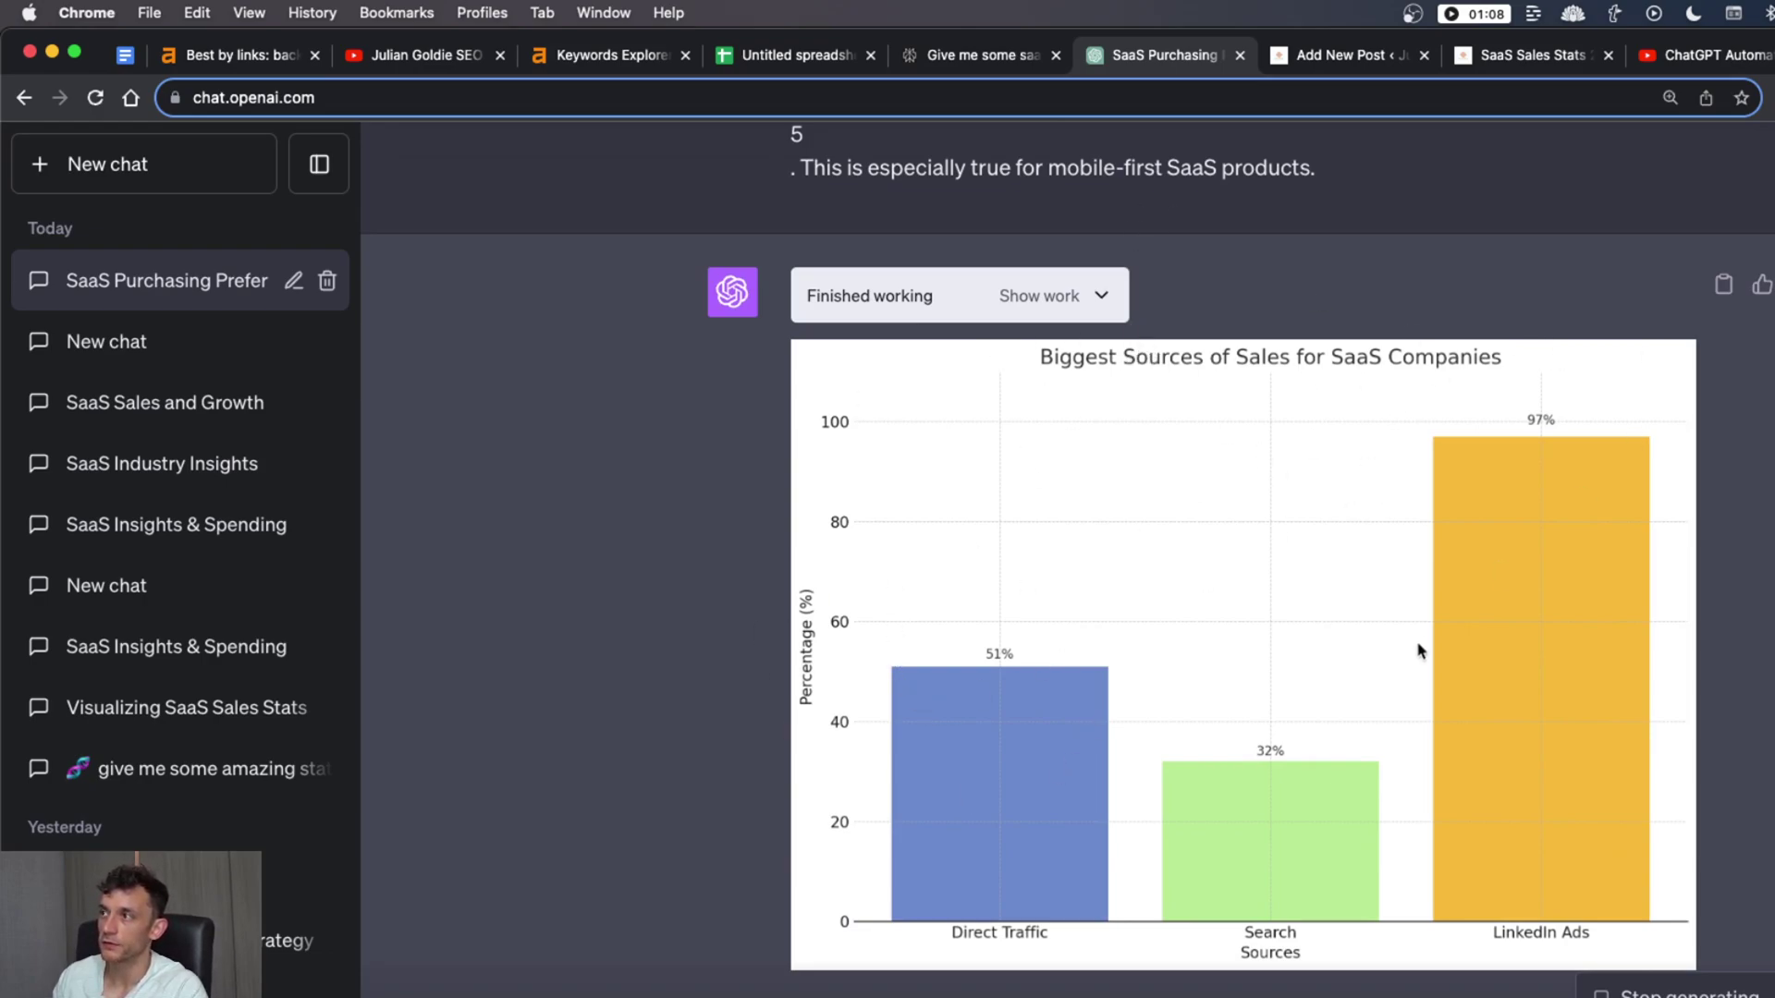
Scroll through ChatGPT's biggest-sources-of-sales bar chart and its 'Clean this up' version
scroll(1192, 789, down, 8)
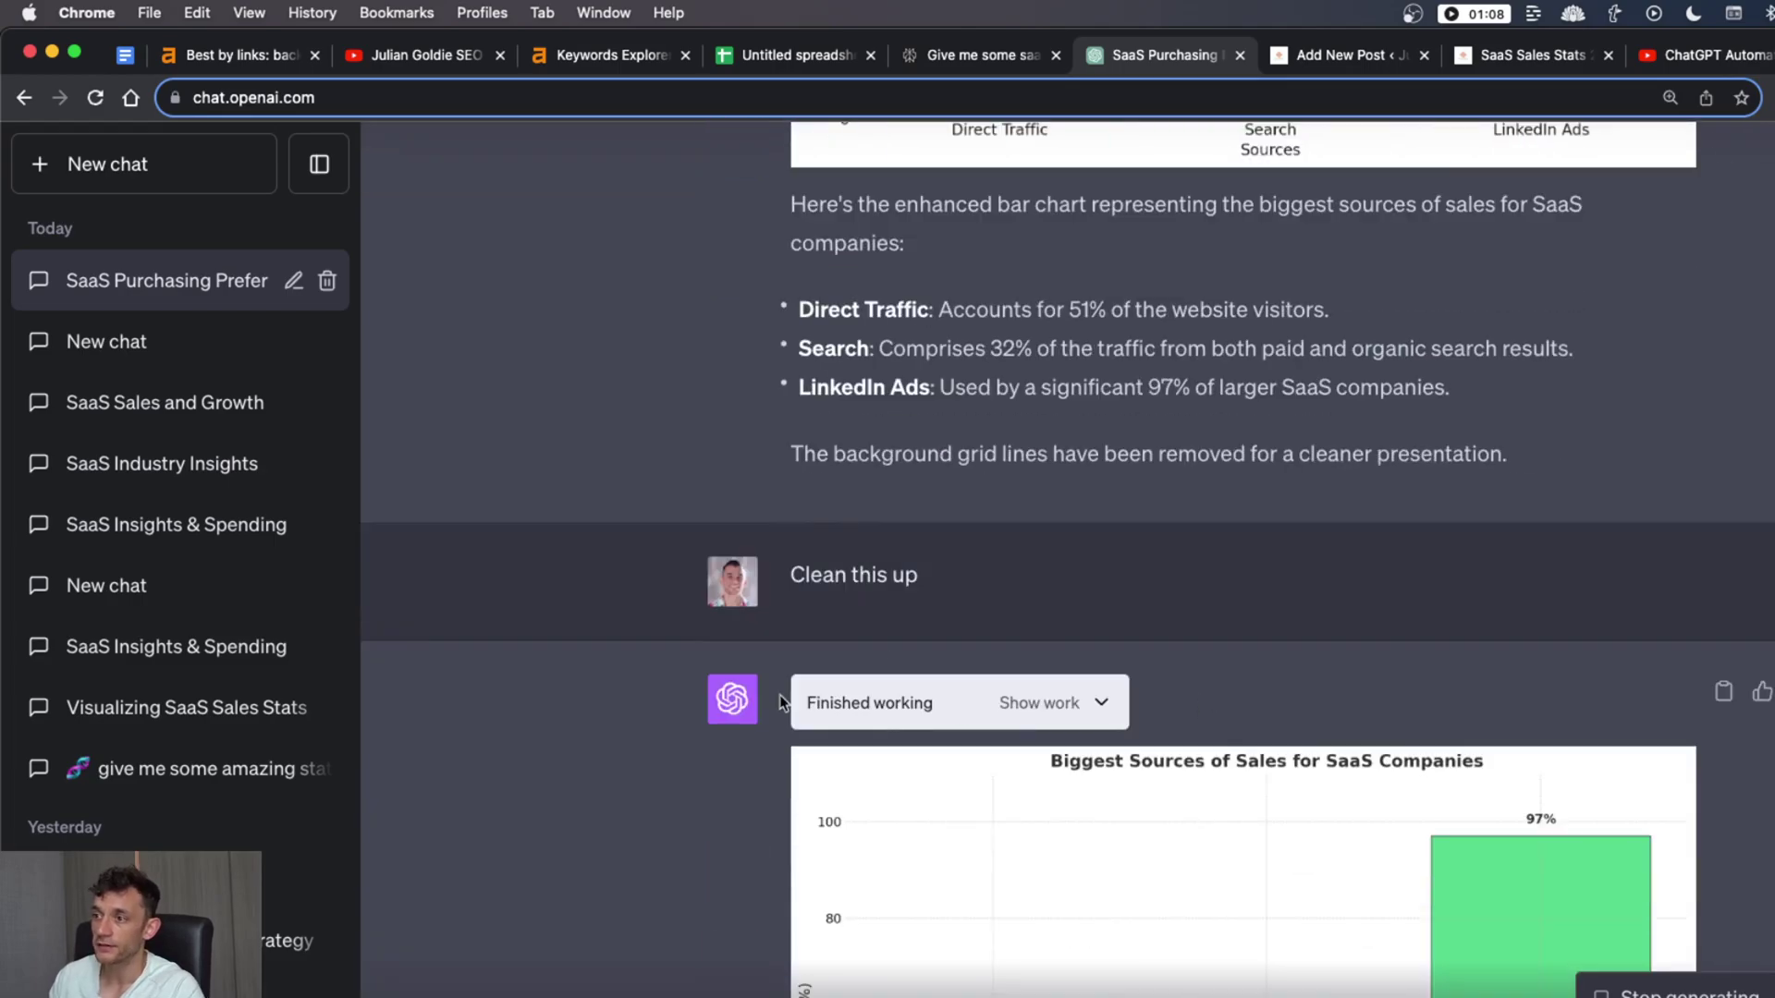
drag(792, 575, 920, 575)
scroll(1172, 640, down, 5)
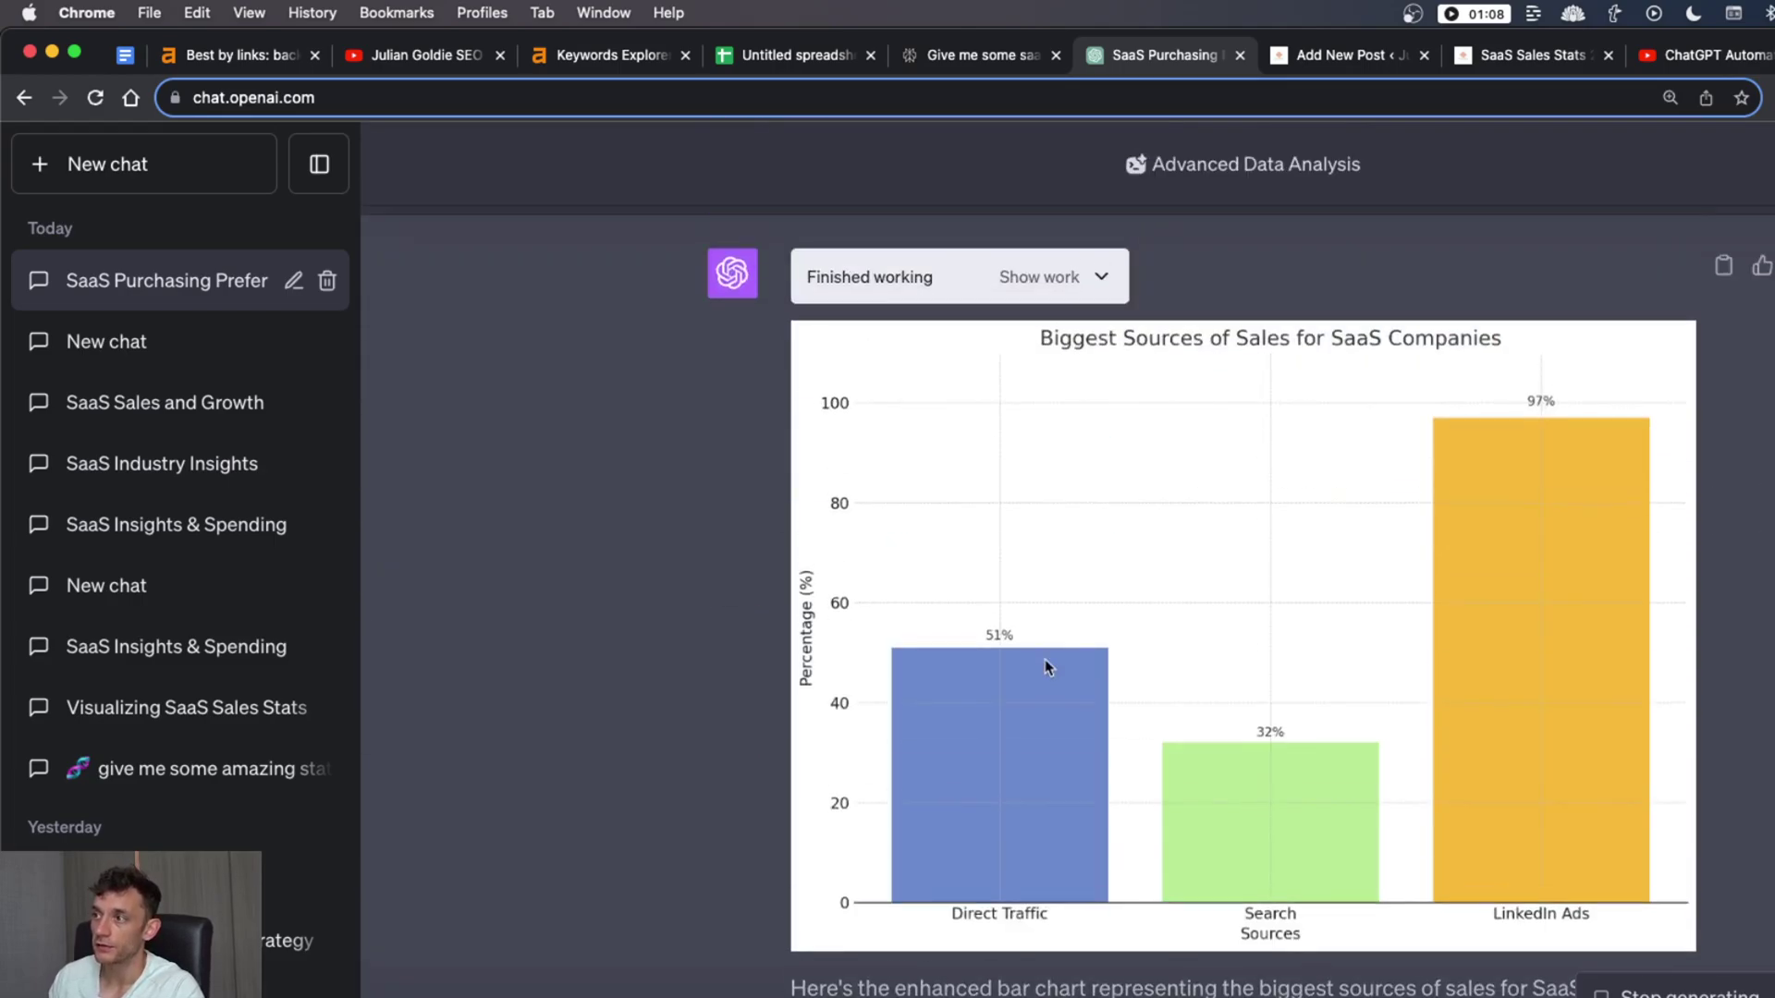
scroll(1106, 793, down, 14)
scroll(944, 788, up, 15)
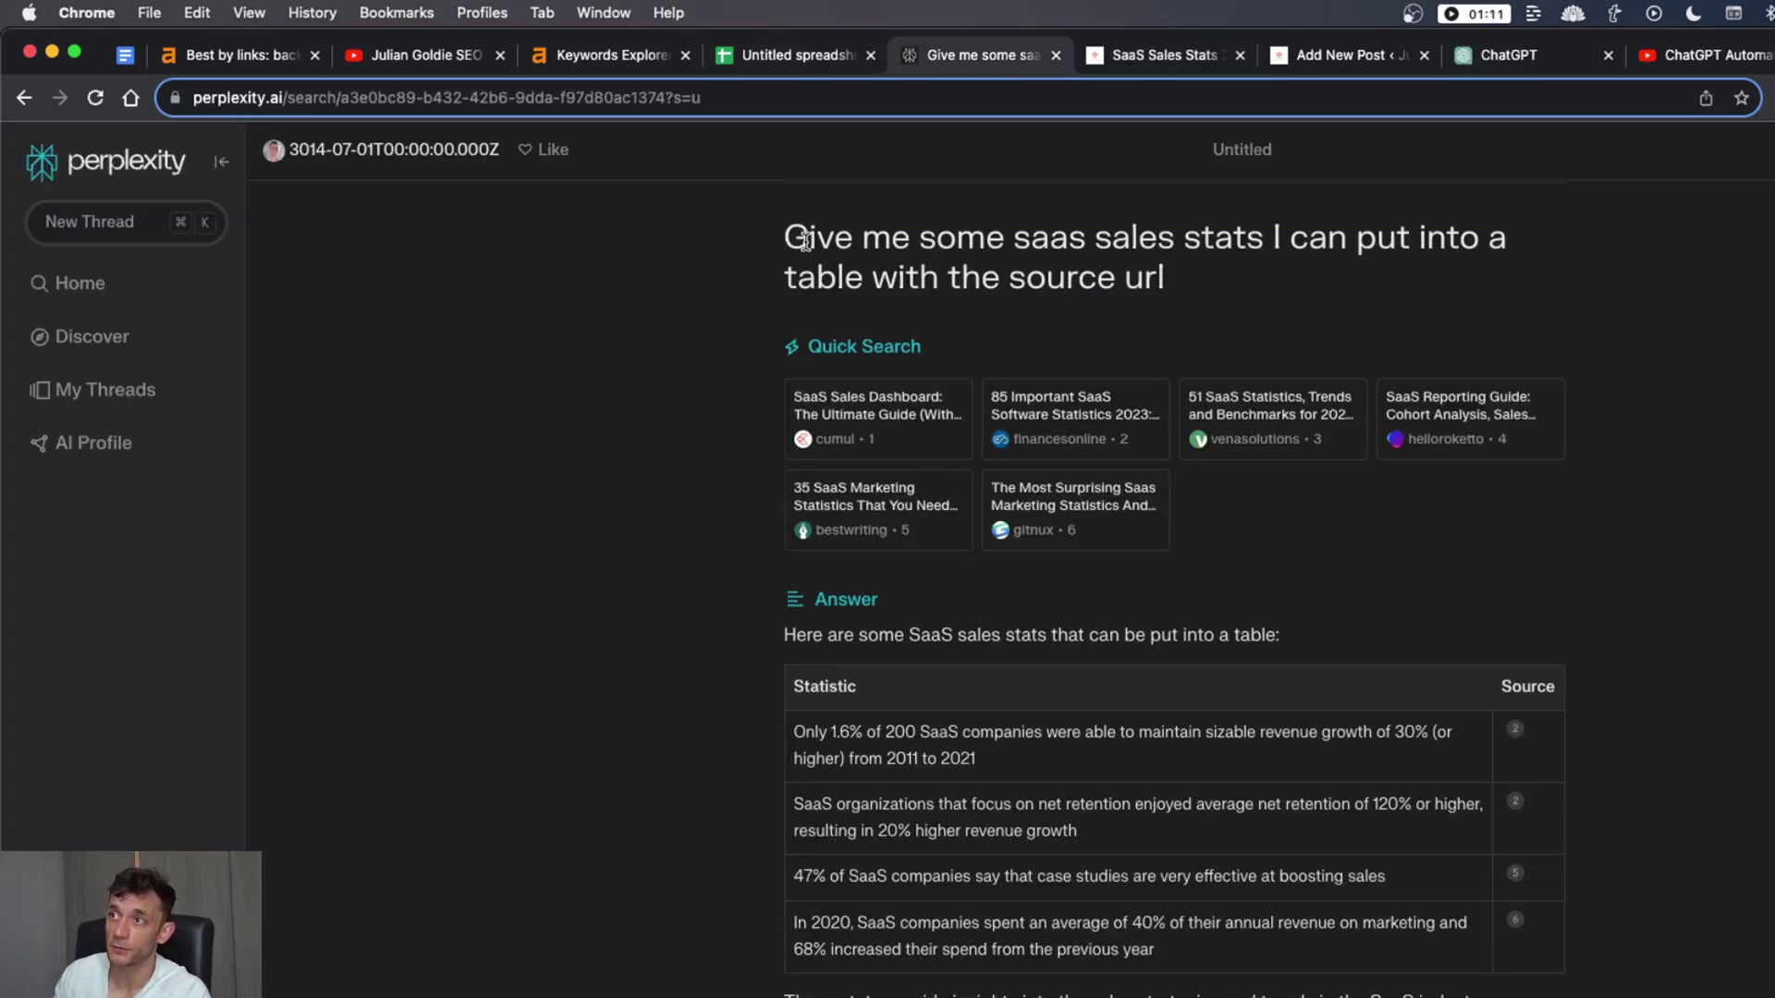
Select Perplexity's SaaS sales stats question and its Statistic/Source table
drag(786, 238, 1198, 269)
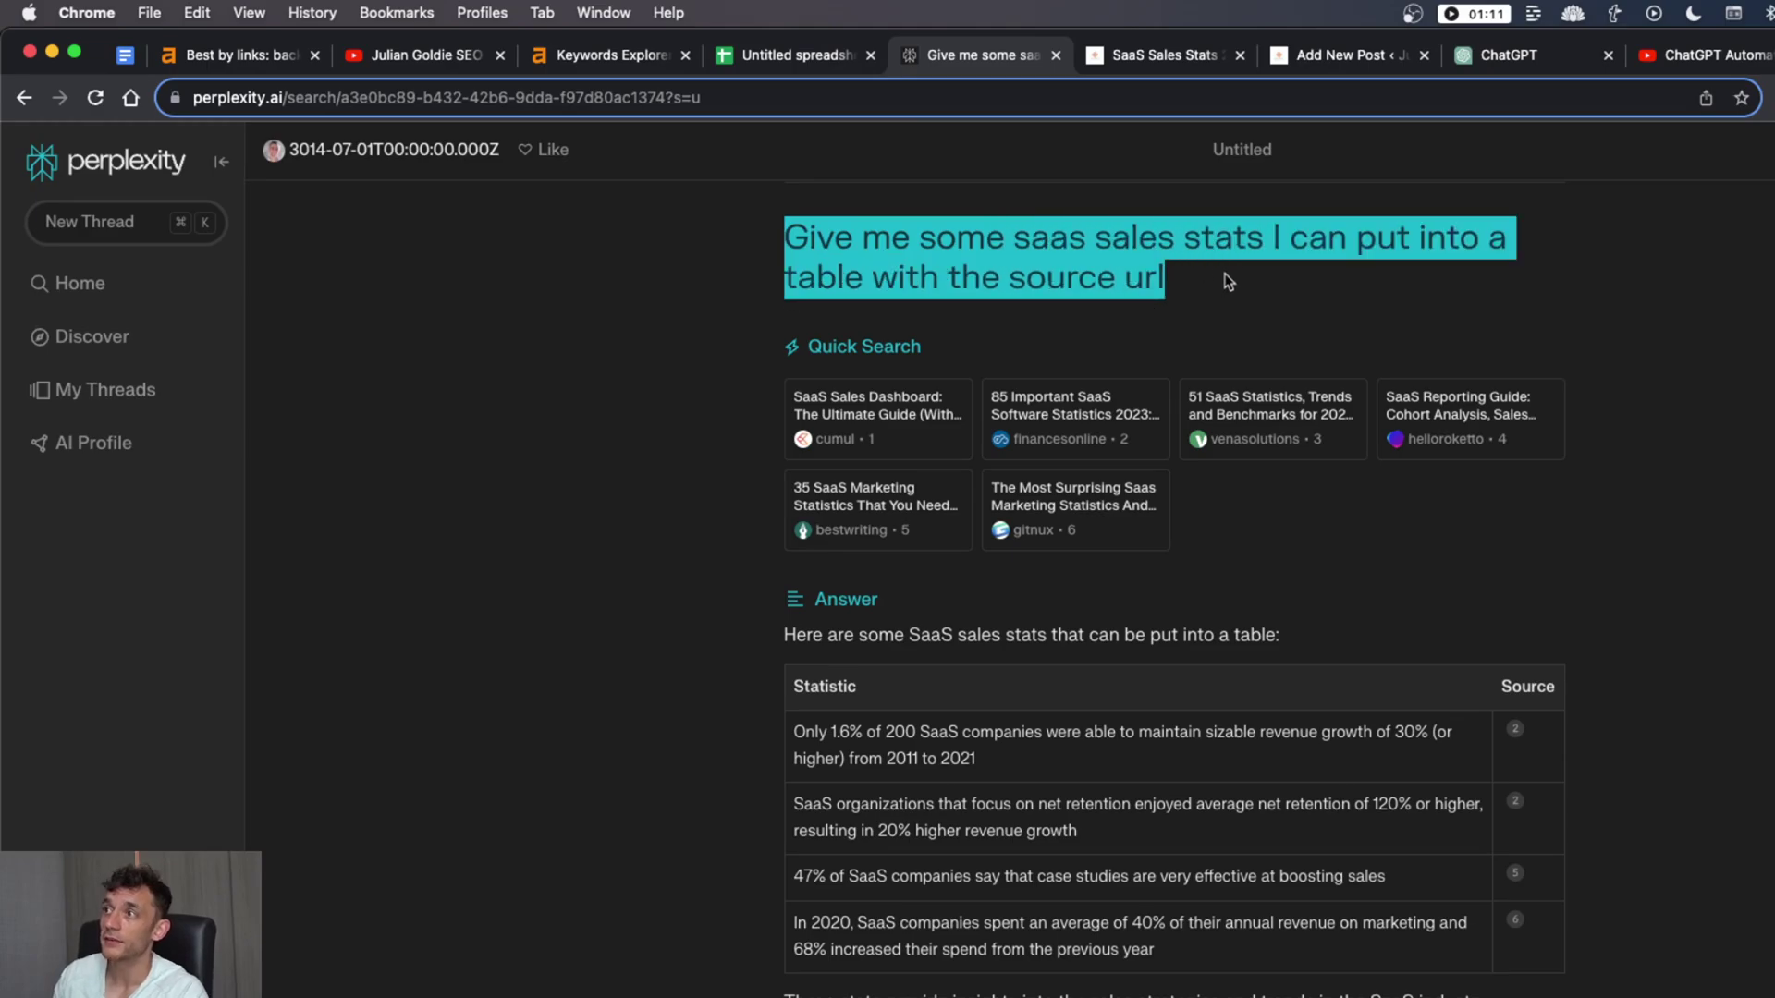
click(1037, 258)
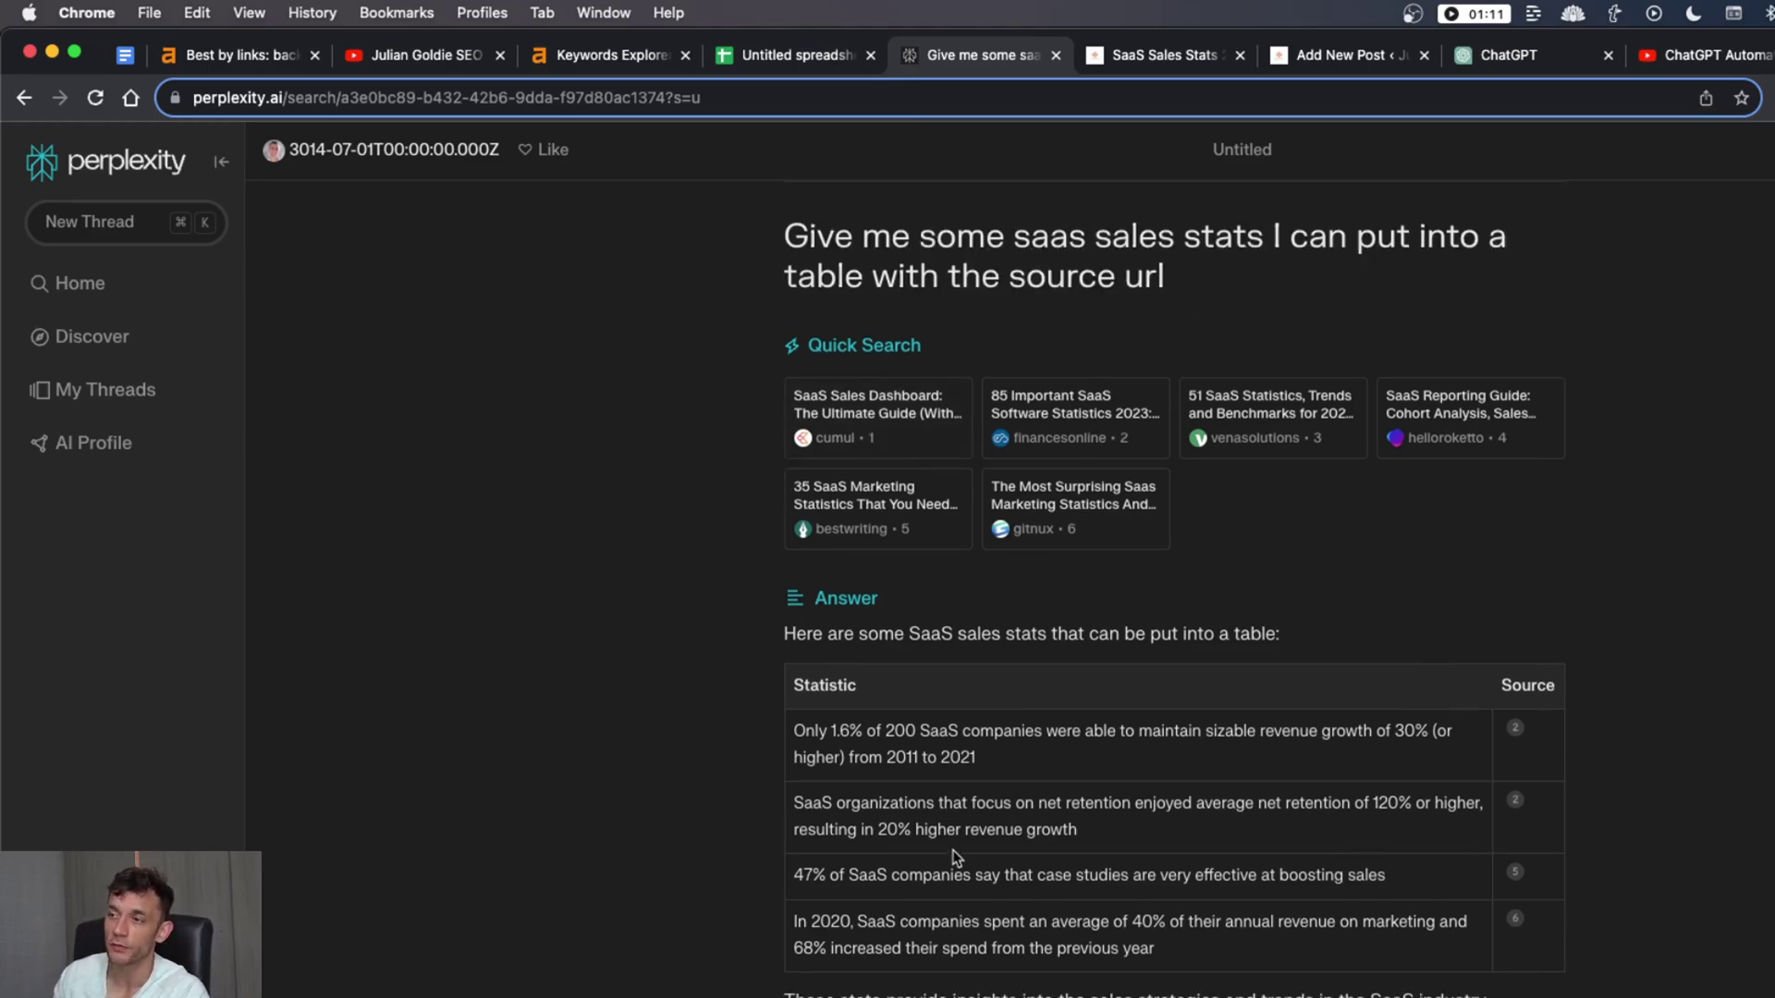
scroll(954, 832, down, 1)
scroll(948, 801, down, 1)
drag(793, 619, 1539, 868)
click(1156, 54)
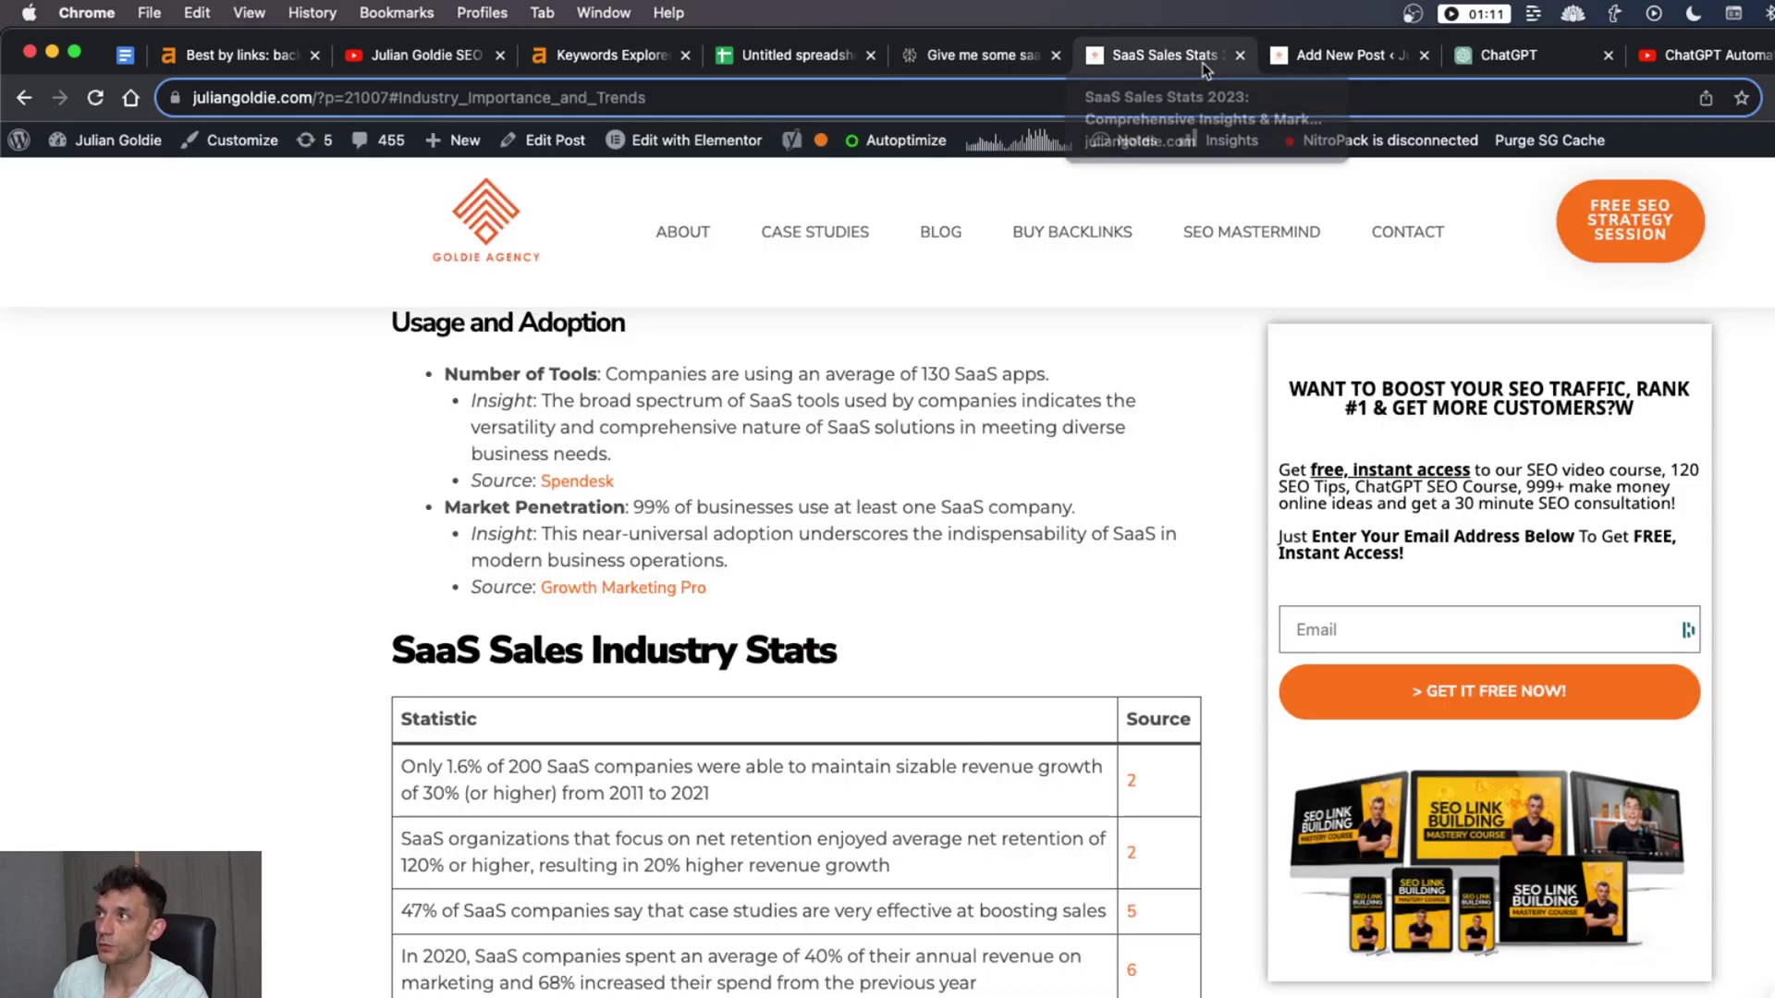
drag(389, 640, 647, 924)
click(467, 697)
mouse_move(395, 647)
mouse_down()
mouse_move(795, 634)
mouse_move(400, 682)
mouse_up()
click(370, 682)
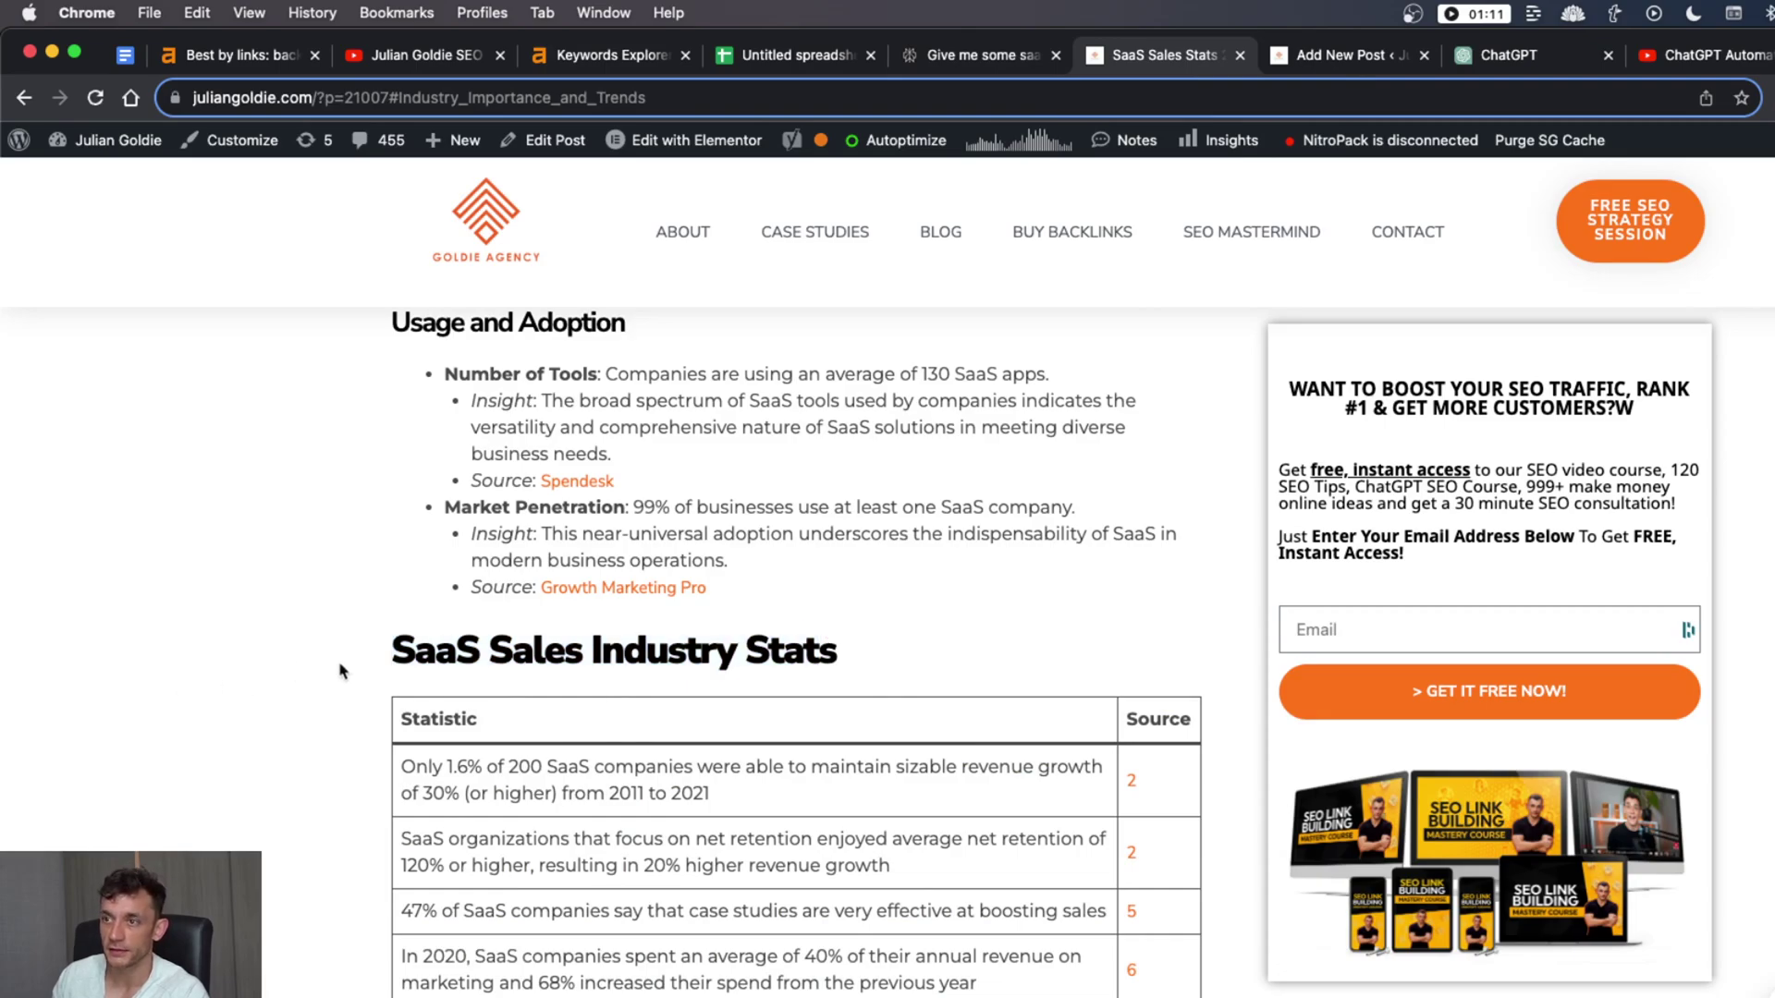
double_click(1133, 720)
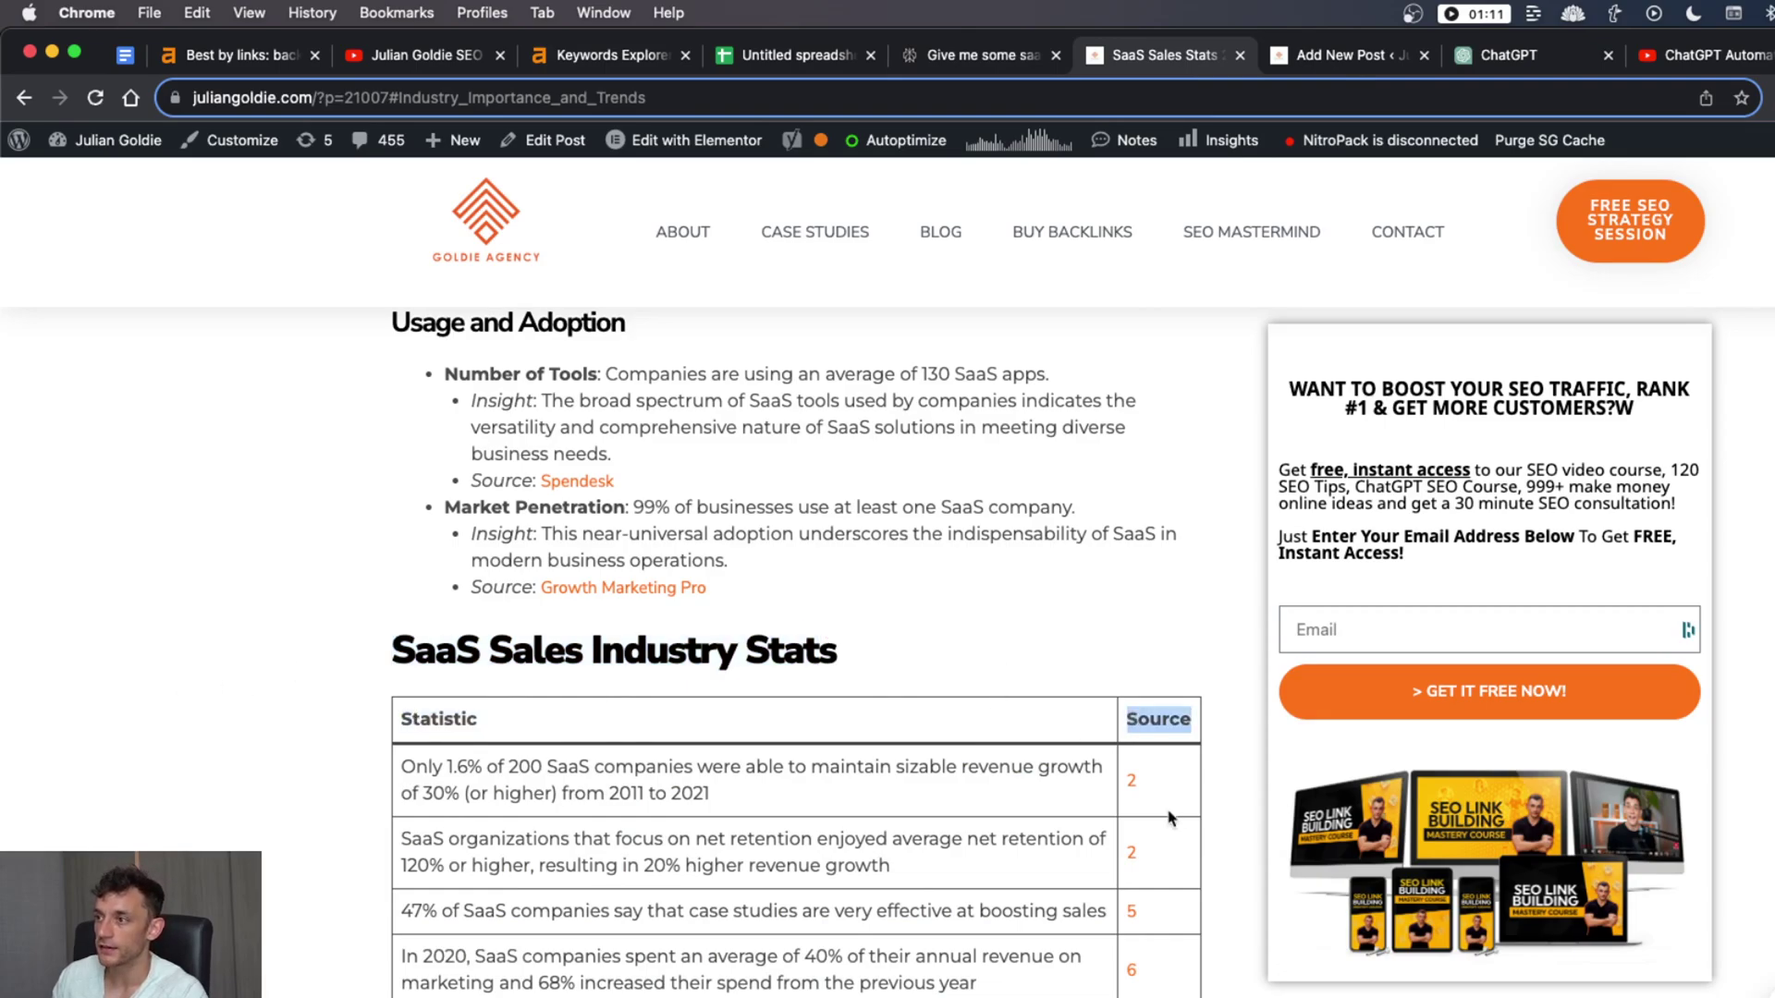
super+click(1132, 782)
super+click(1131, 853)
super+click(1132, 910)
super+click(1131, 970)
key(ctrl+Tab)
key(super+w)
key(super+w)
key(super+w)
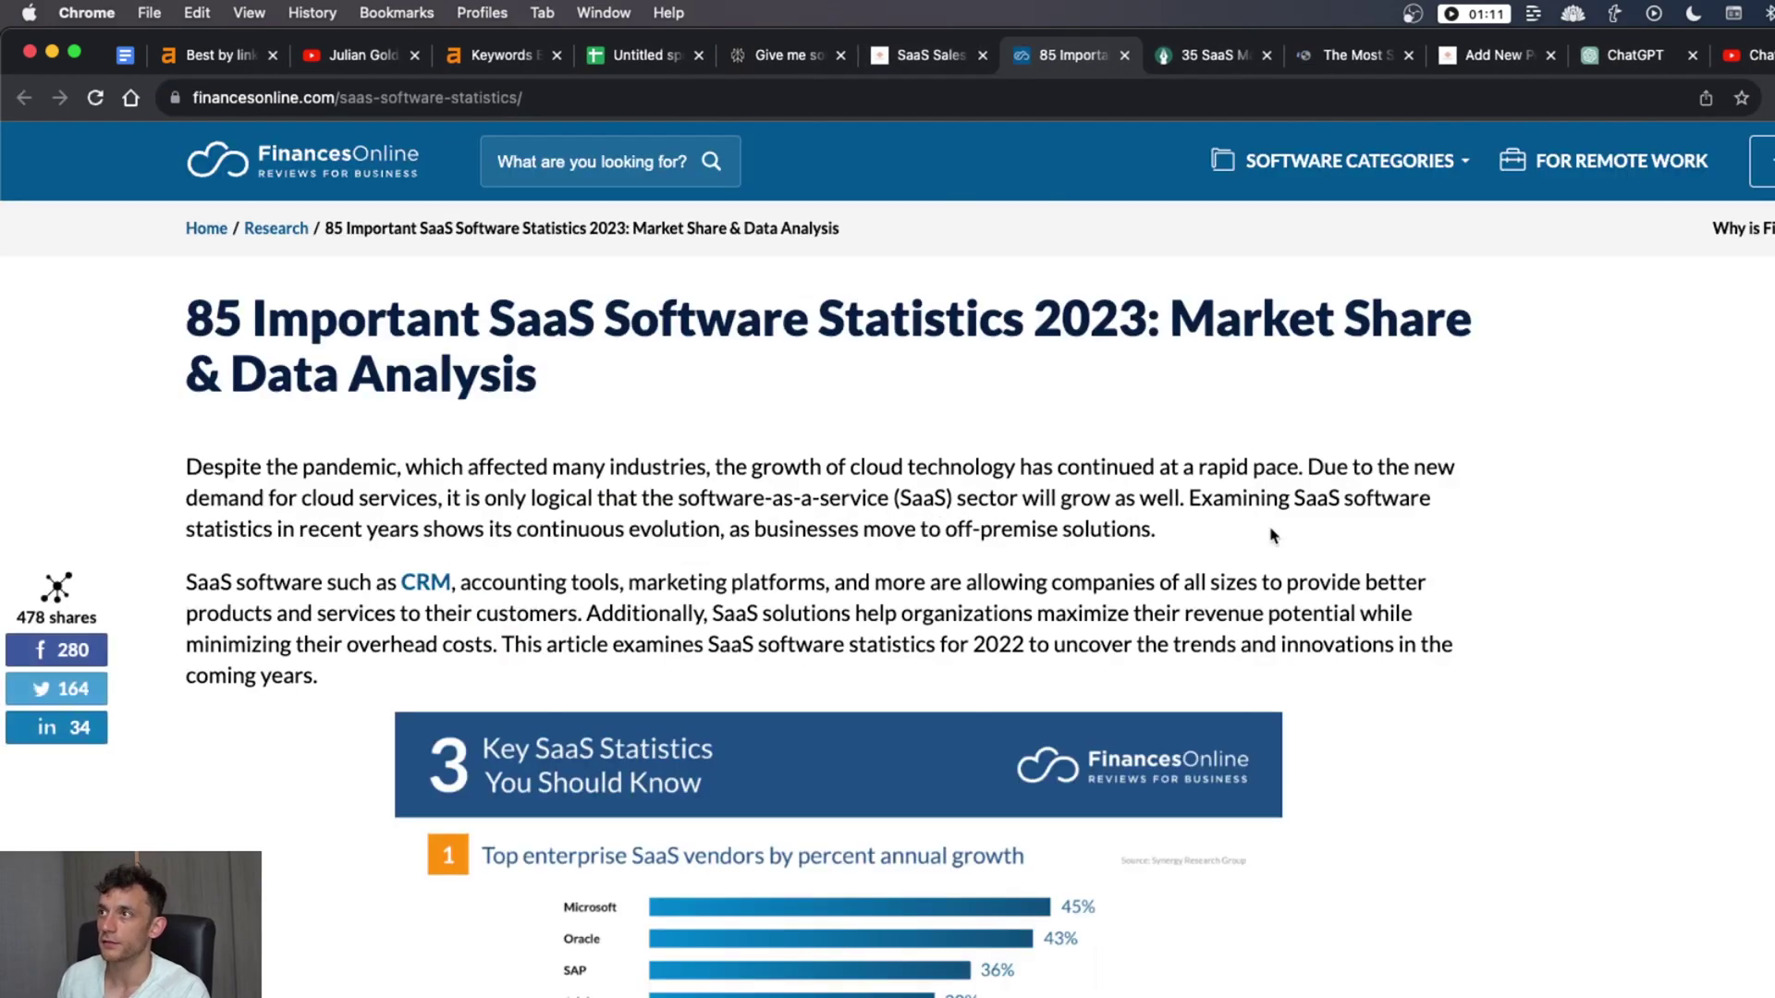
key(super+w)
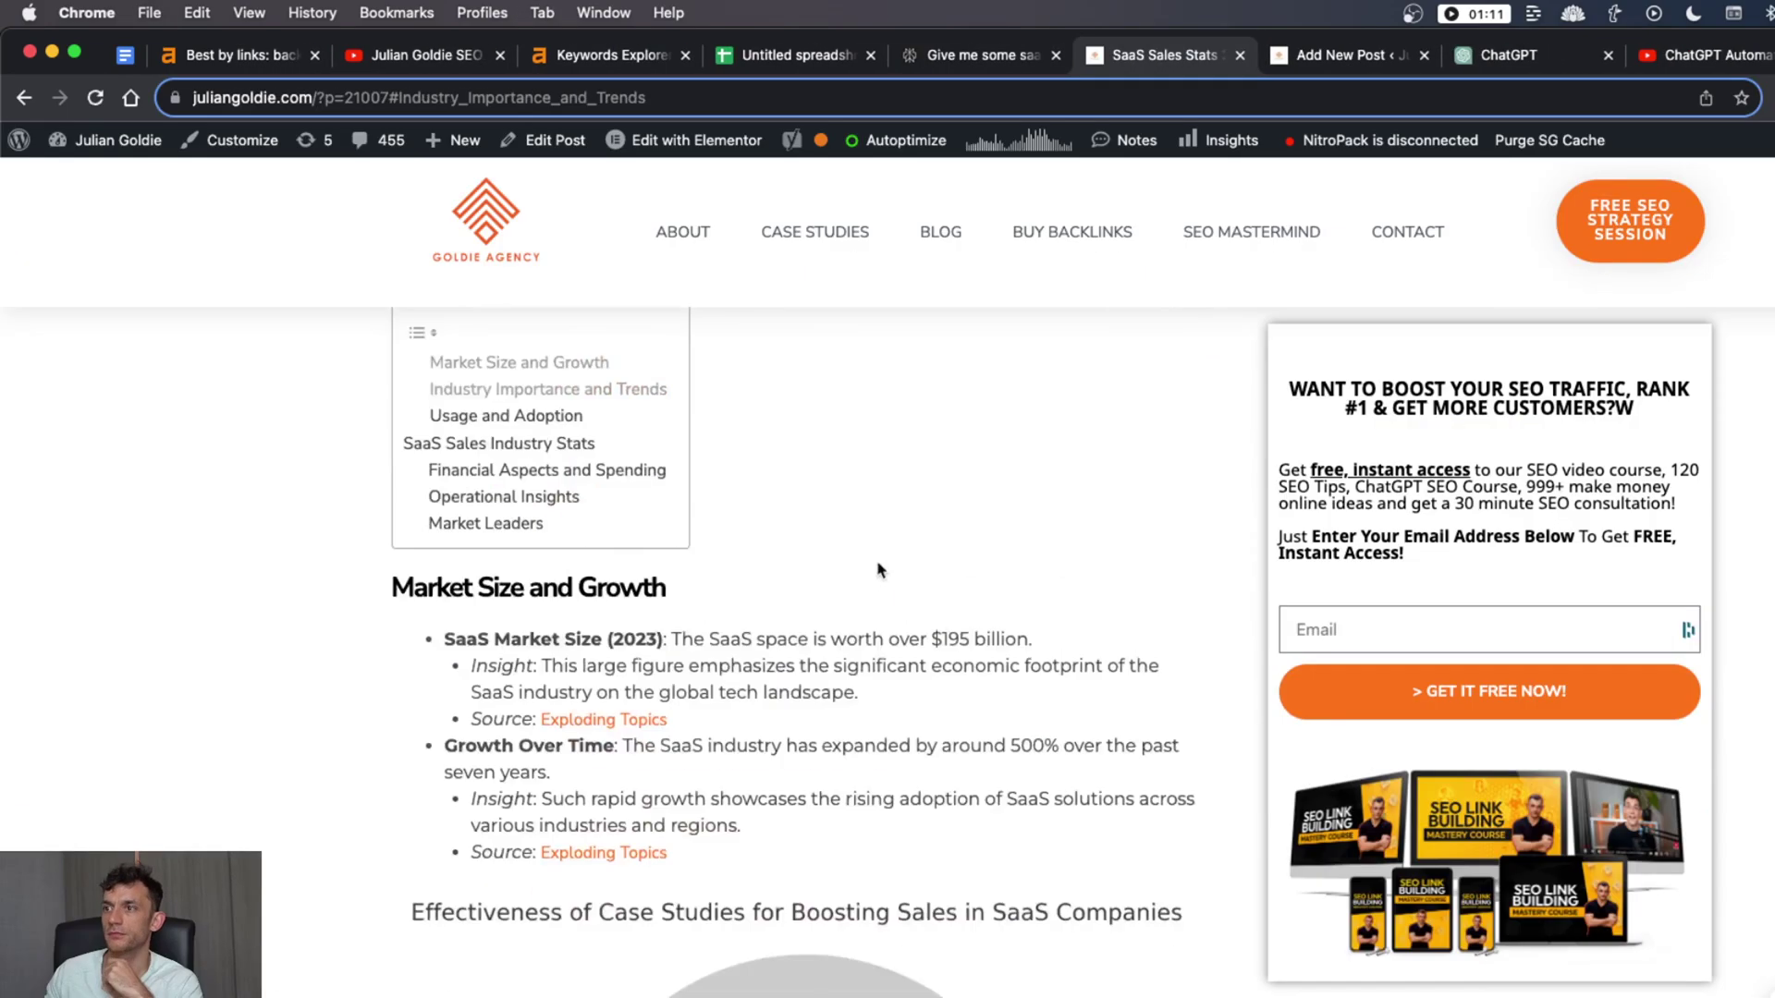
scroll(880, 567, up, 10)
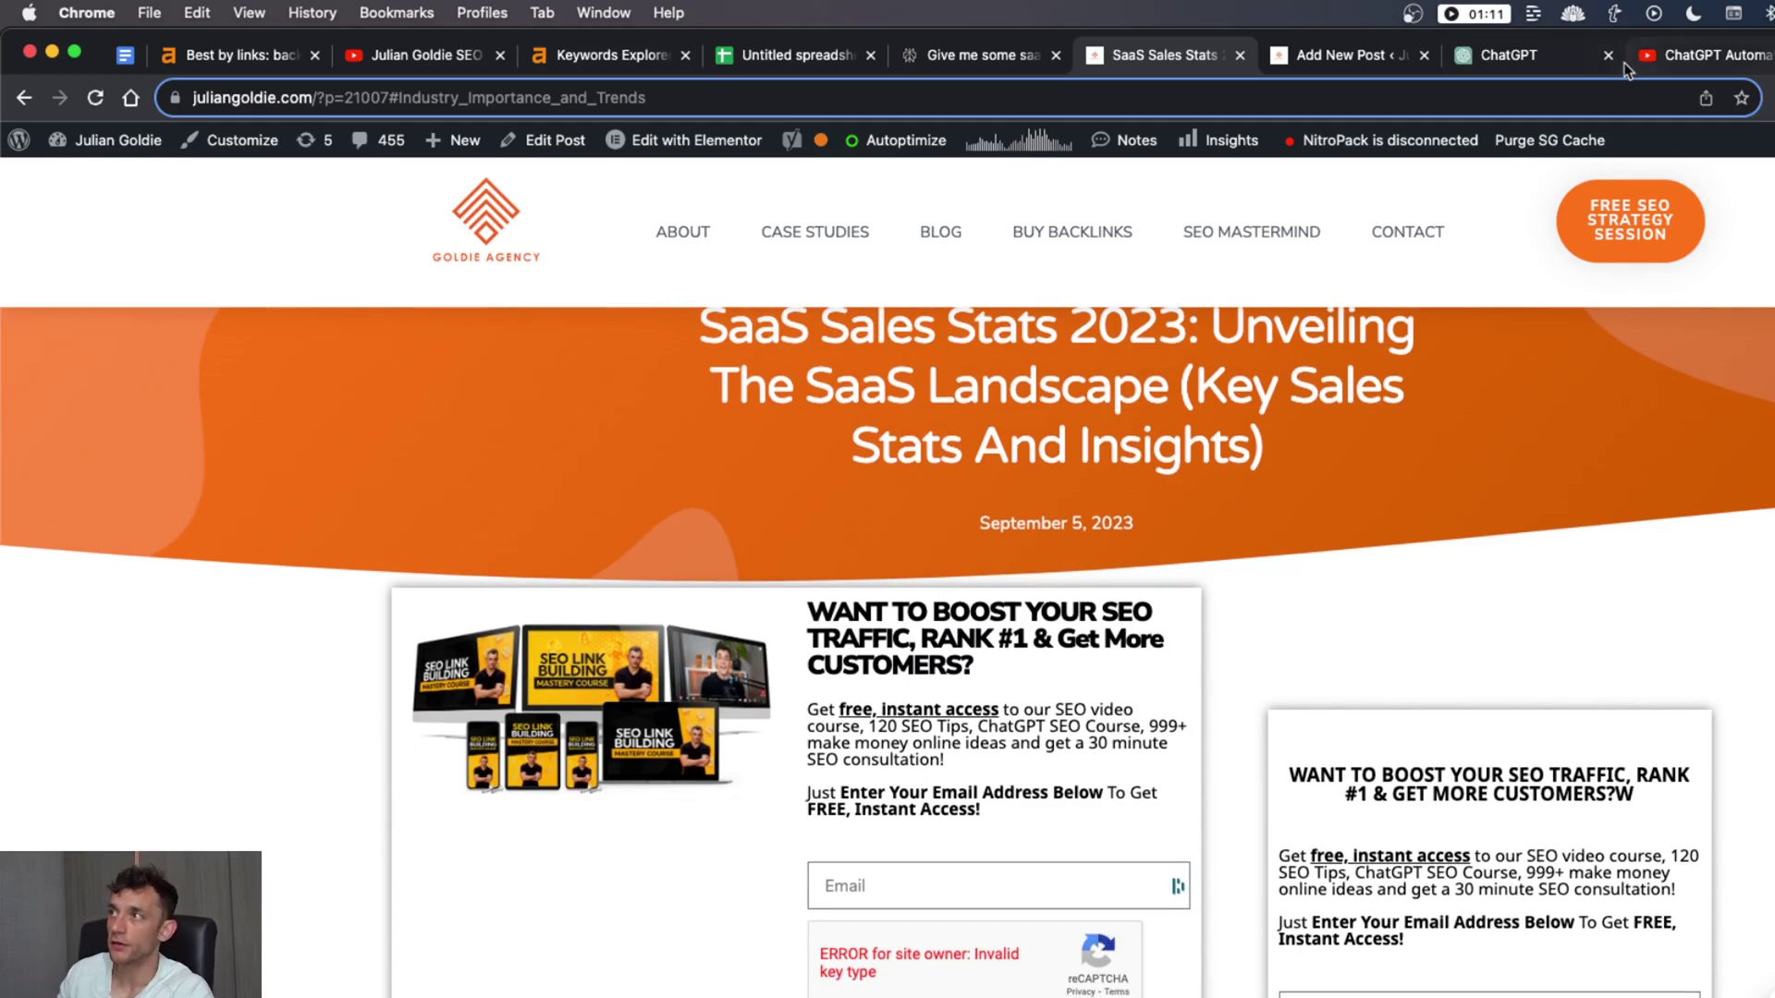
scroll(453, 507, down, 7)
Get a word count of the live post's text, then reload the published post
drag(400, 527, 721, 886)
right_click(721, 886)
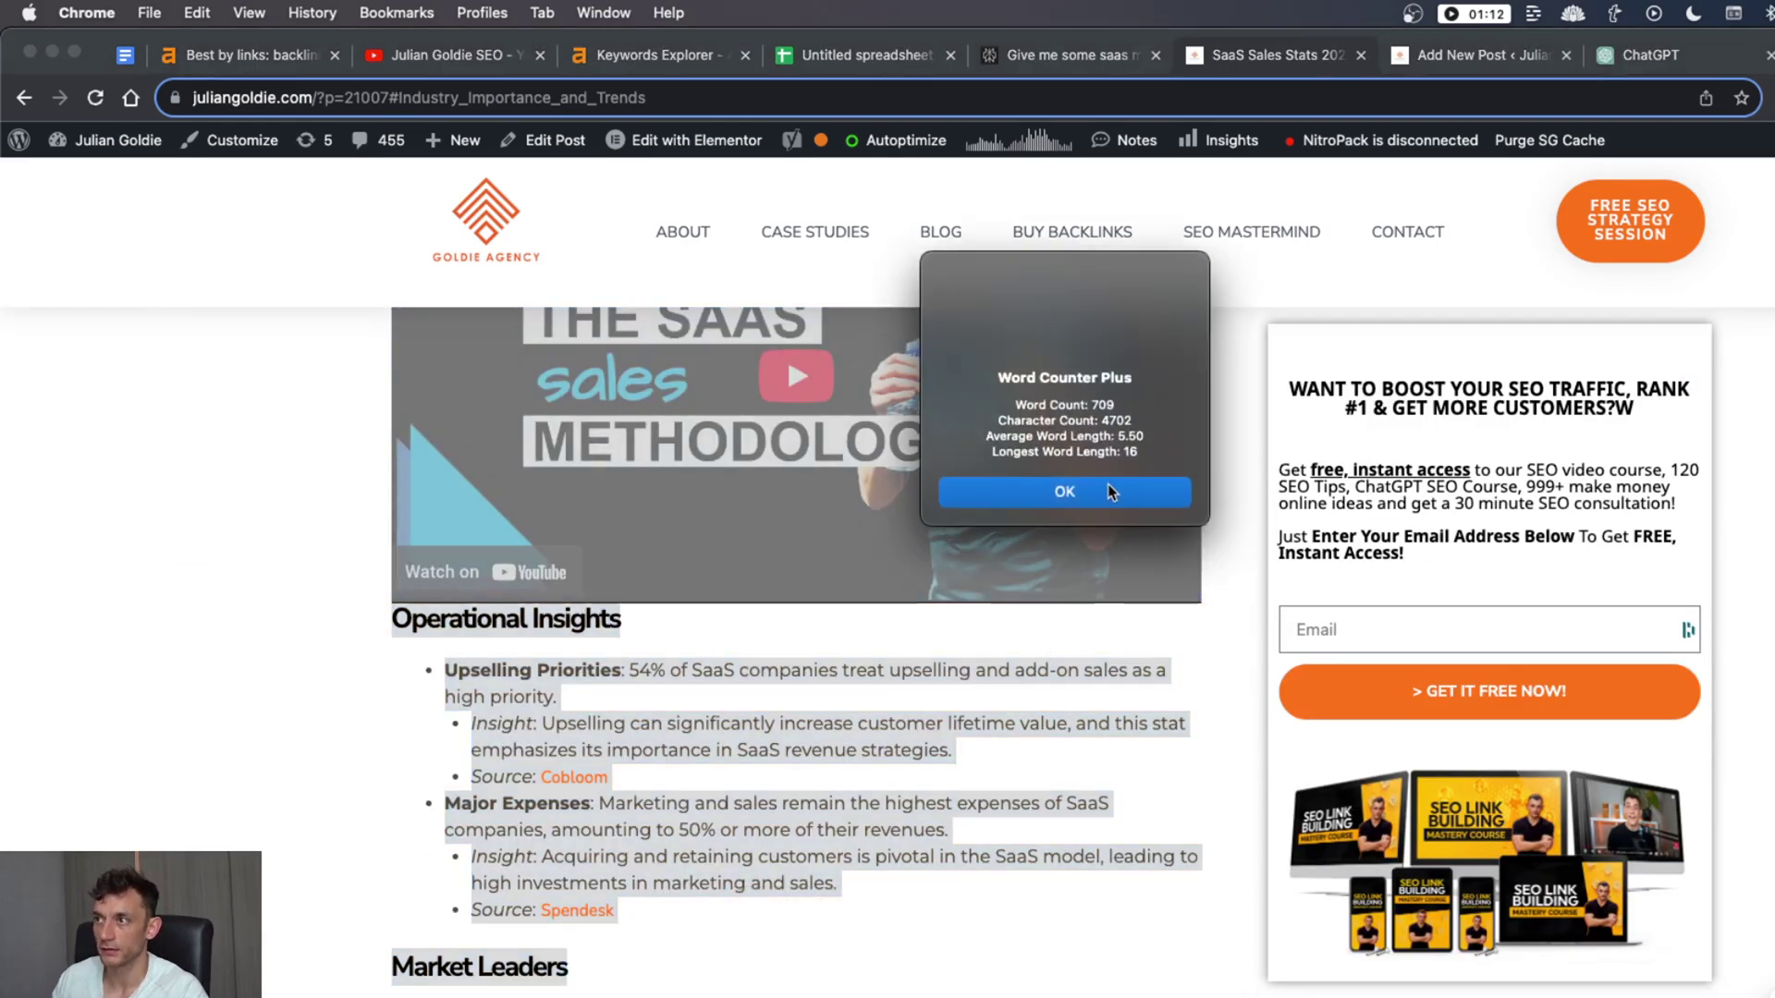
click(1107, 483)
scroll(1017, 573, down, 15)
key(super+r)
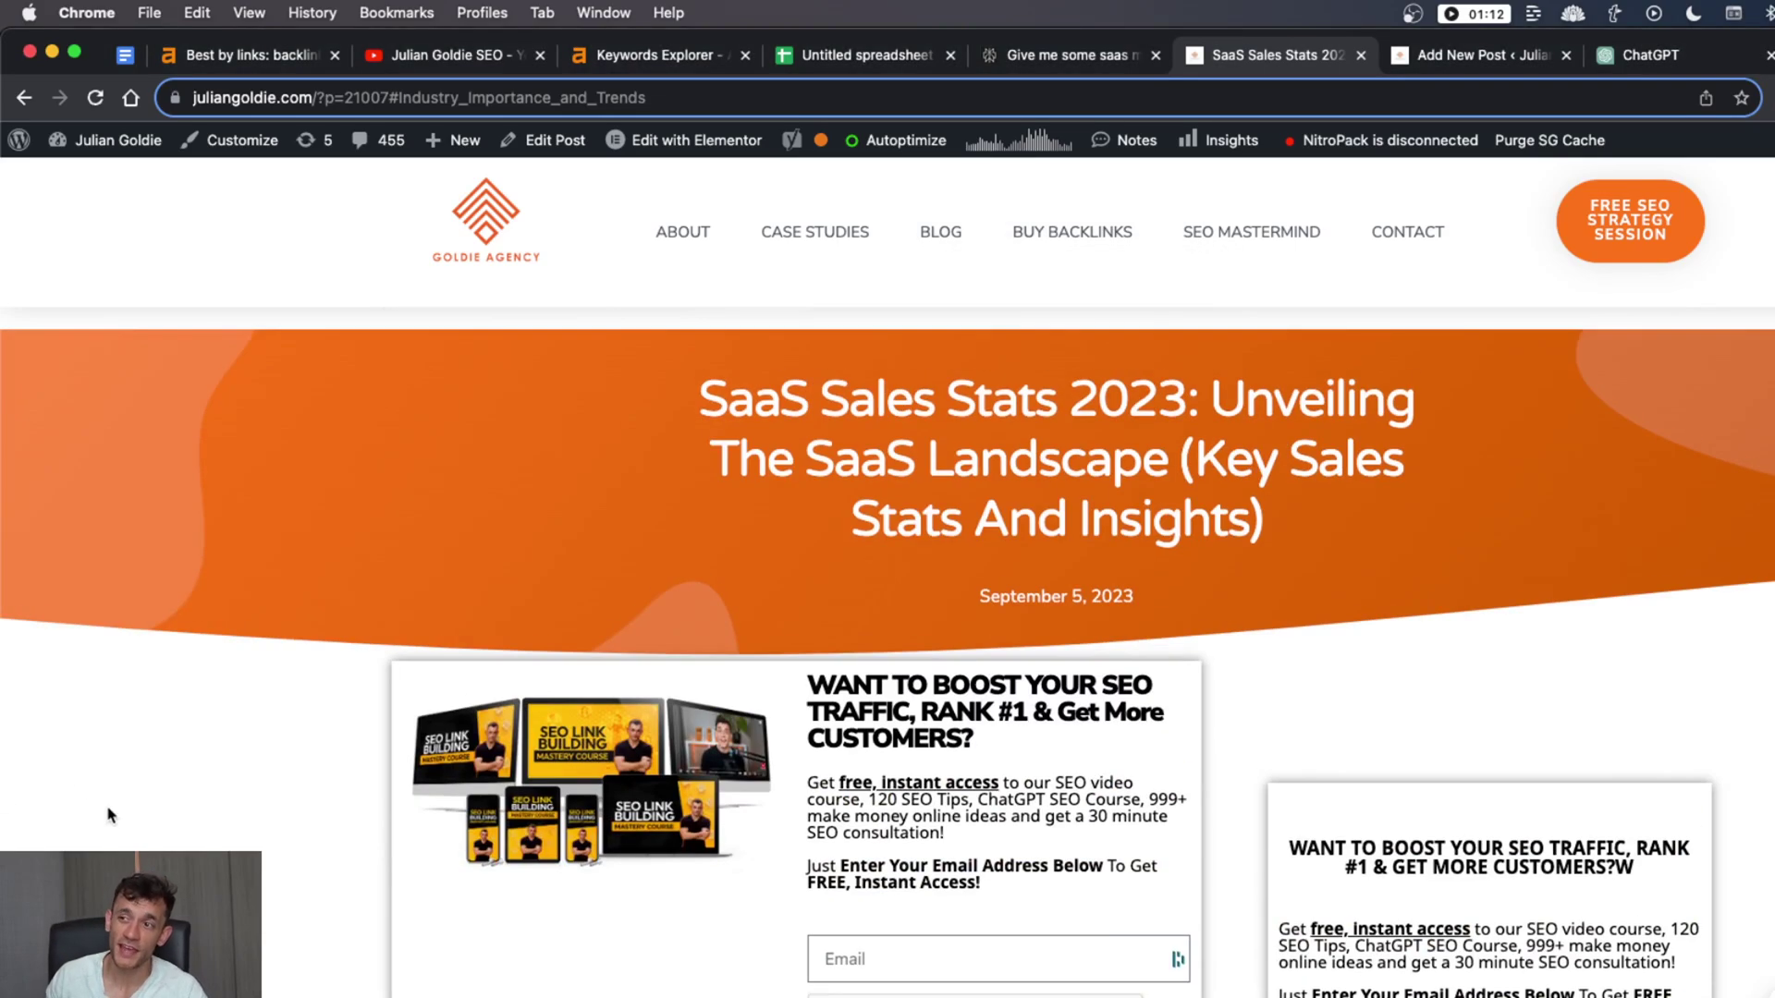
Scroll through the post's table of contents, charts, video and stats table
scroll(529, 775, up, 3)
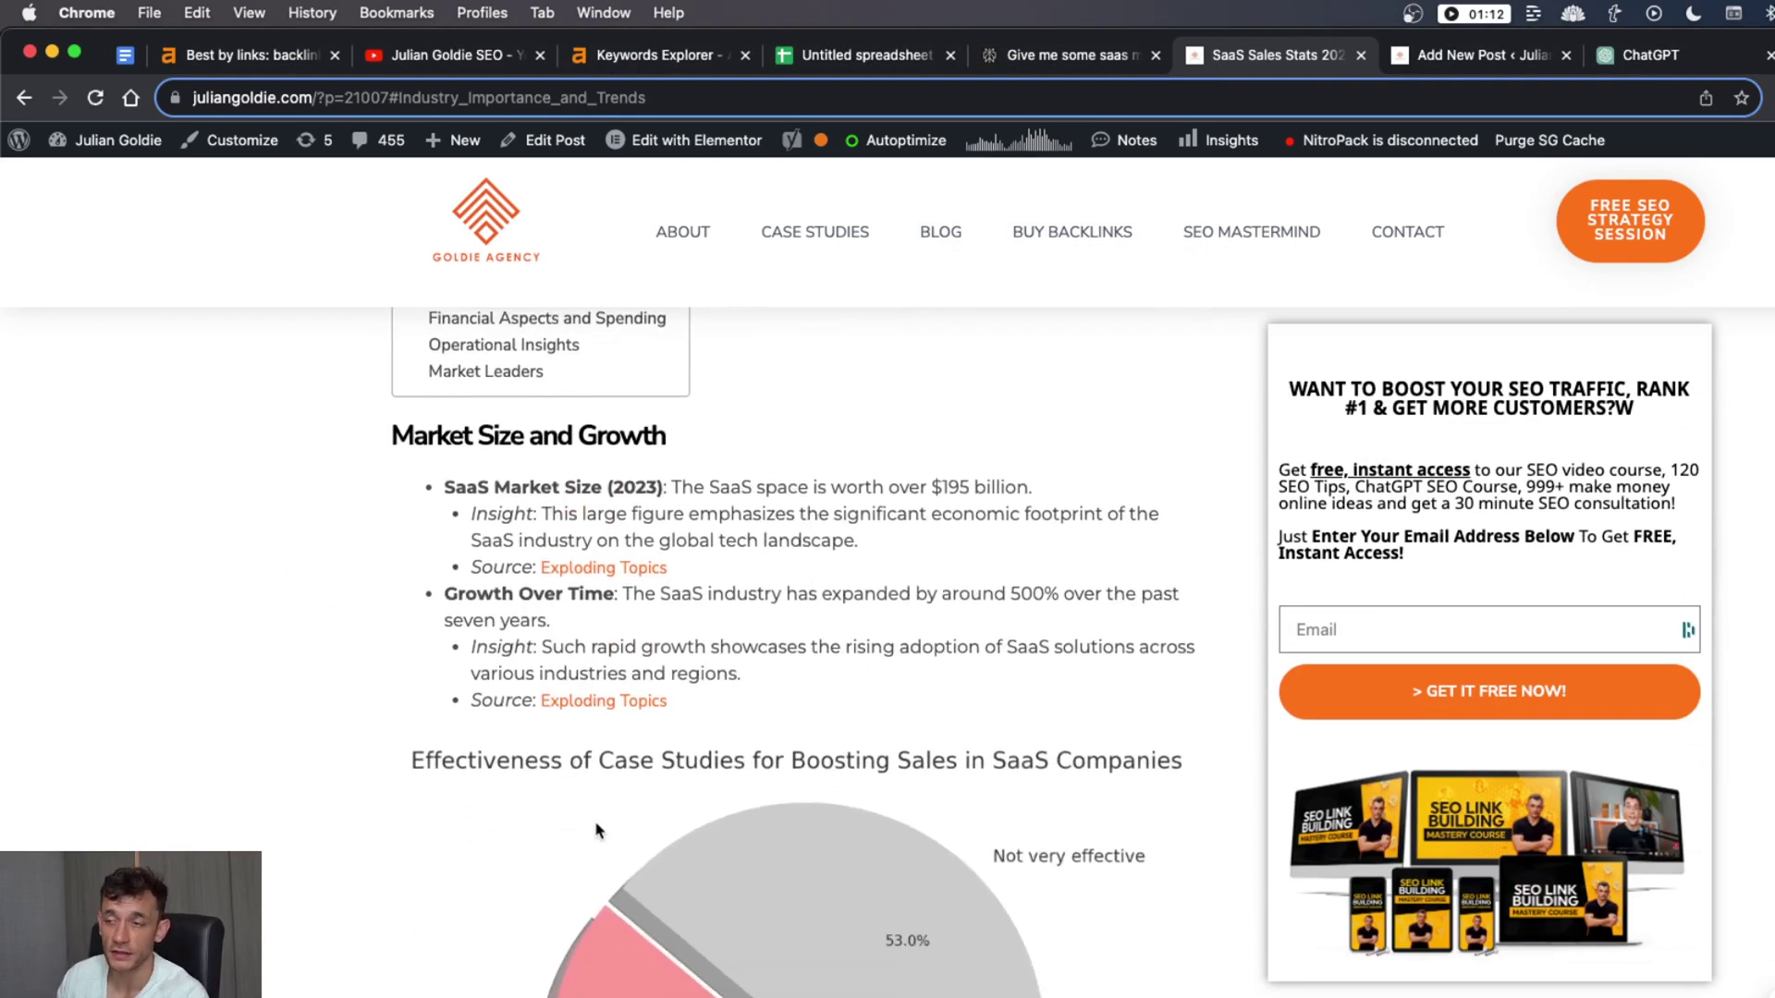
scroll(546, 776, up, 5)
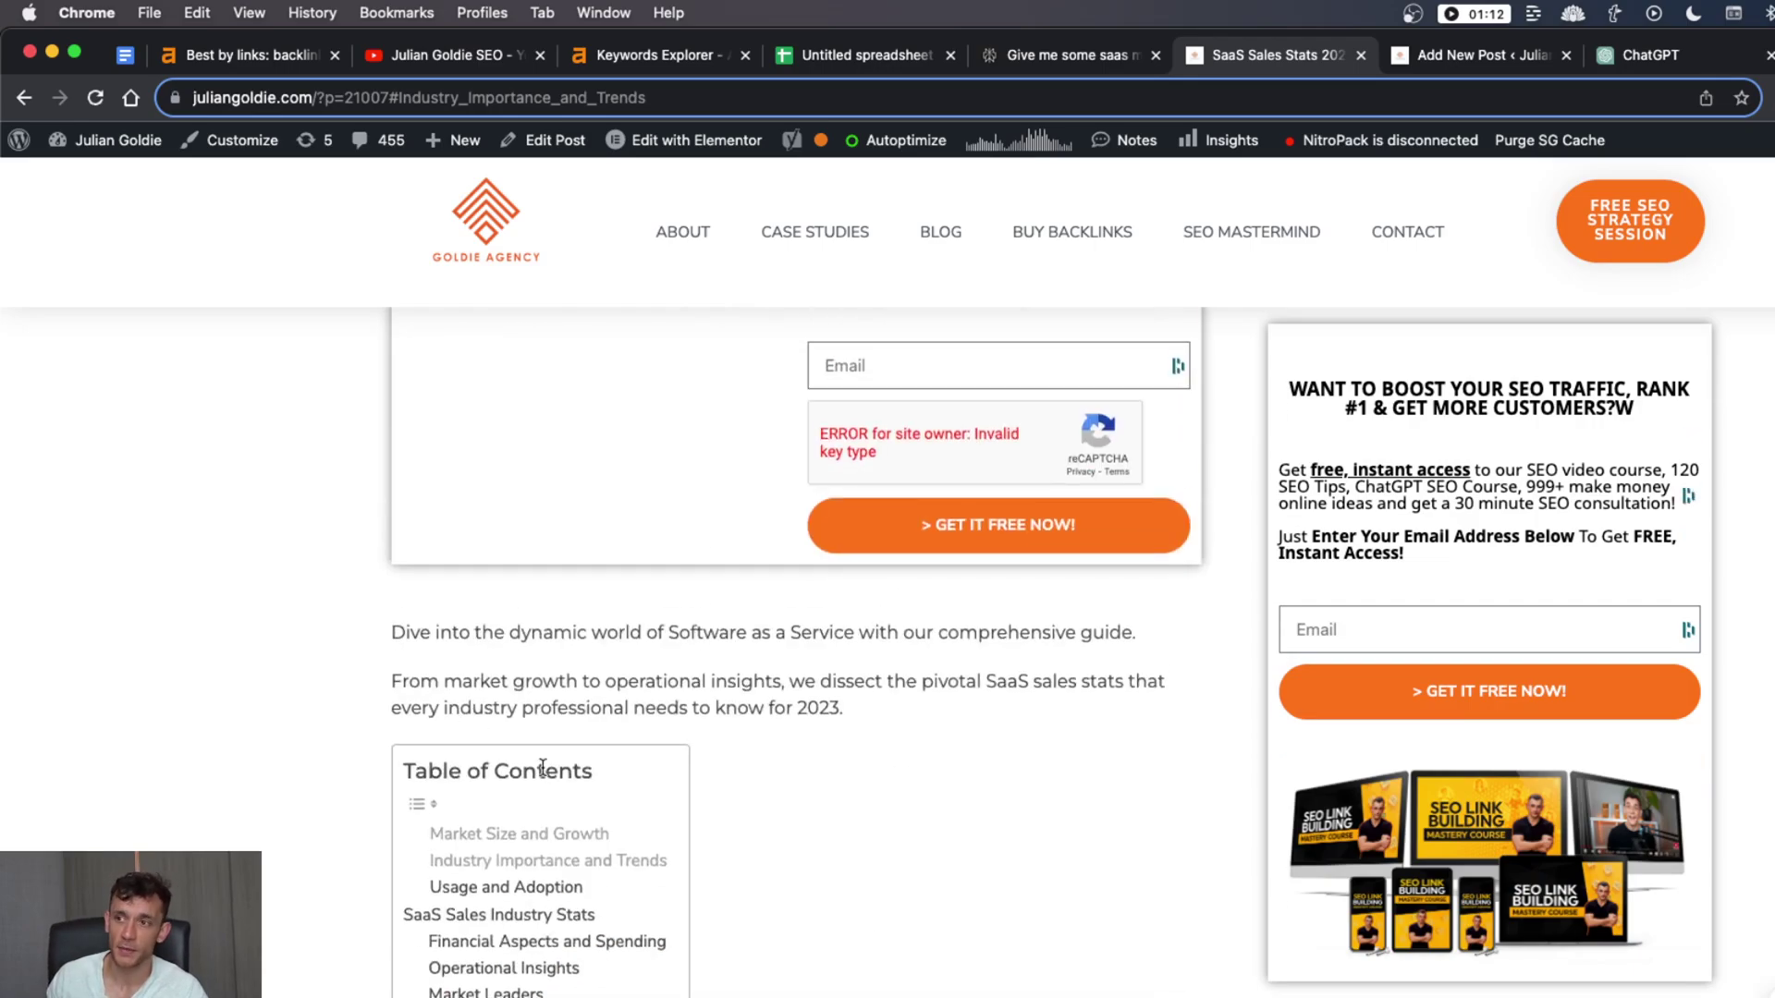
scroll(447, 713, up, 7)
scroll(1124, 617, down, 5)
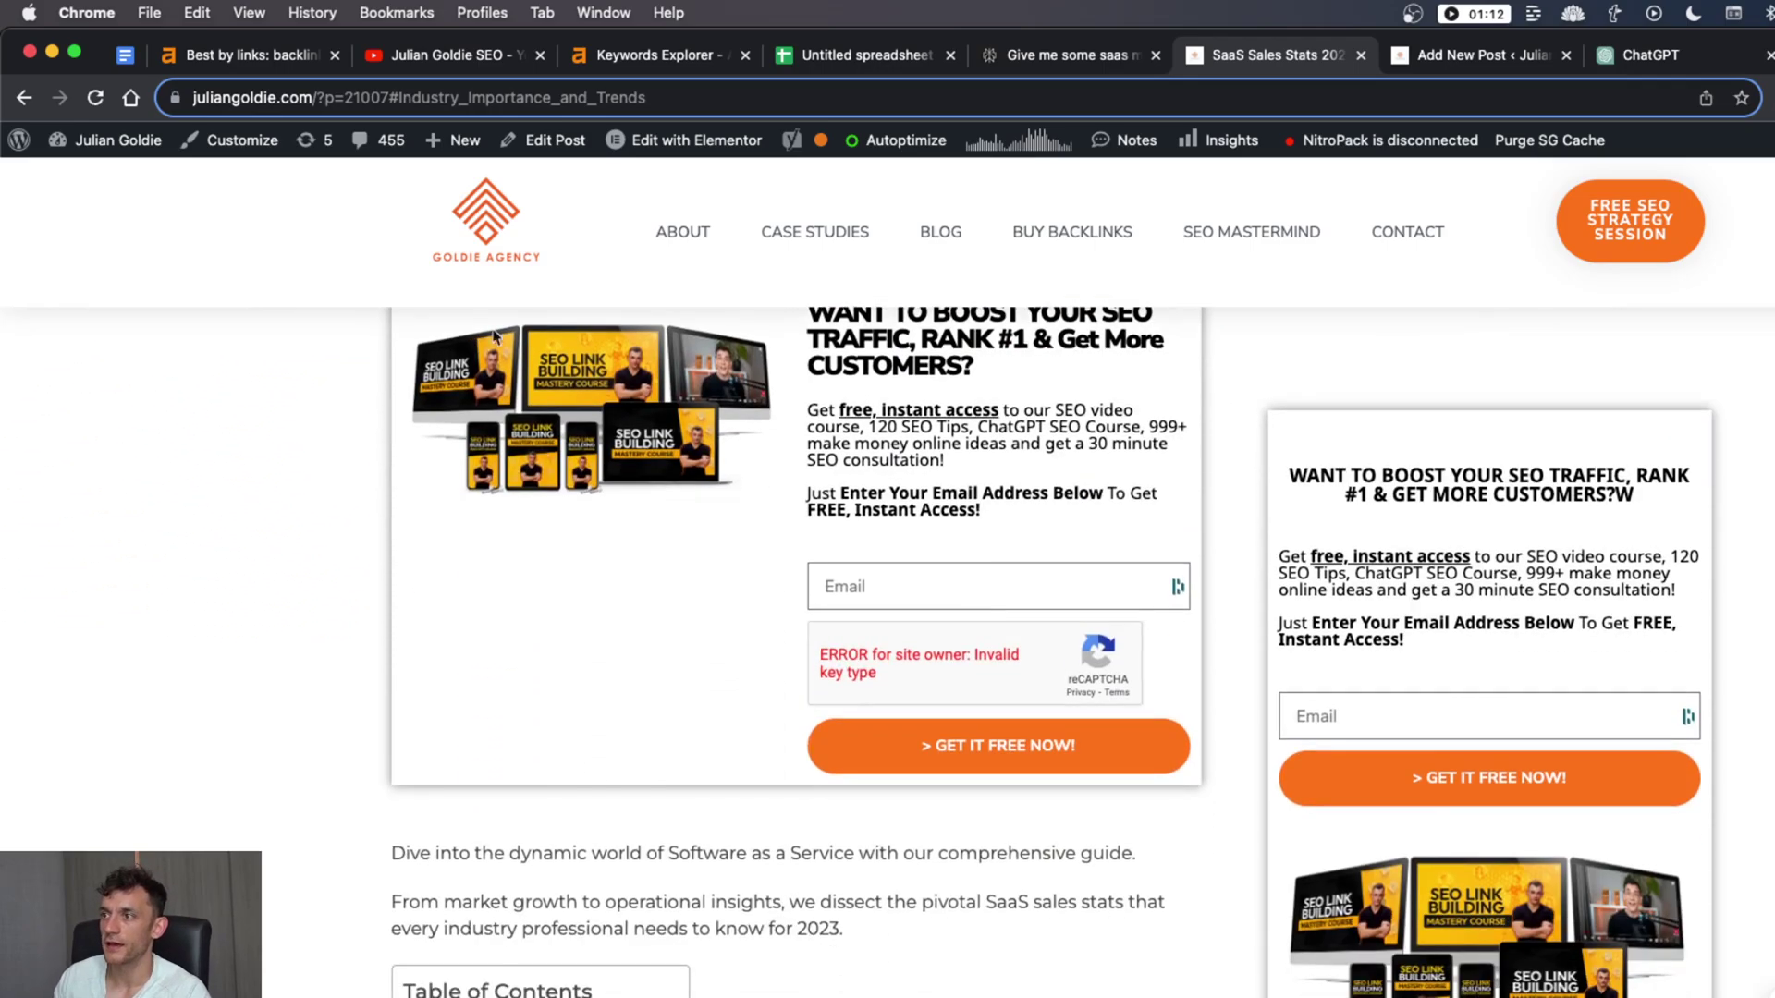
scroll(1338, 714, down, 9)
scroll(532, 455, up, 1)
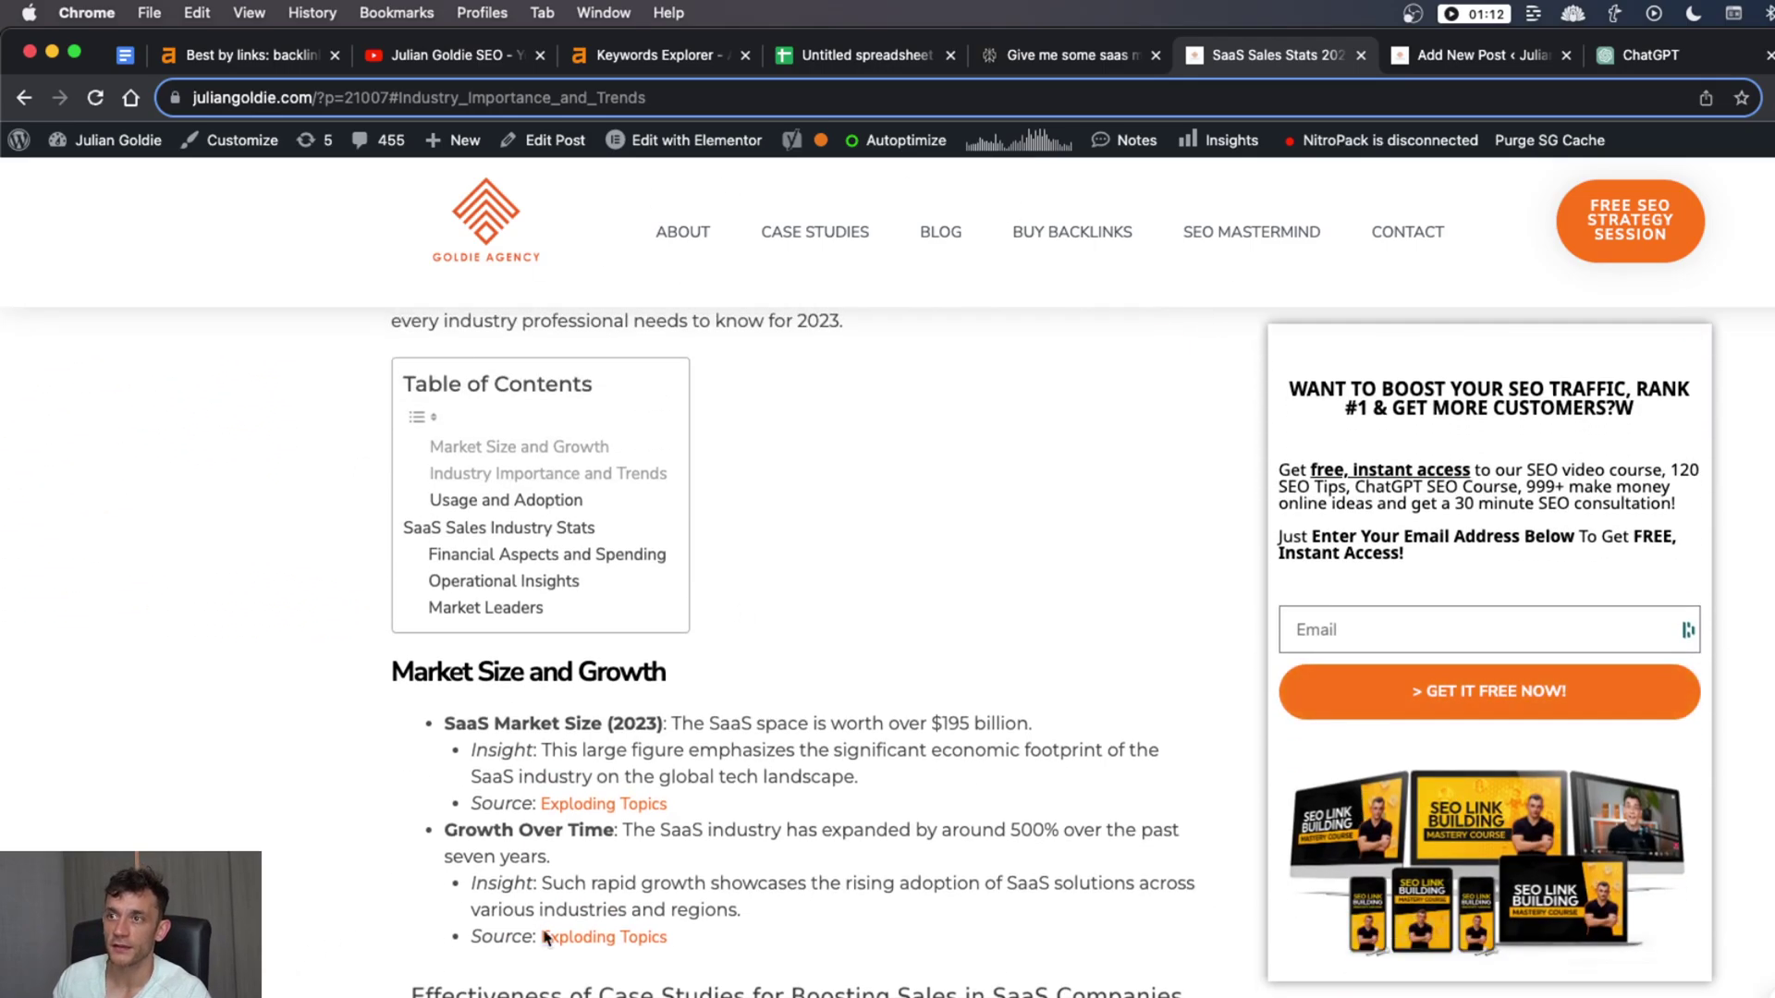
scroll(554, 601, down, 8)
scroll(559, 634, down, 12)
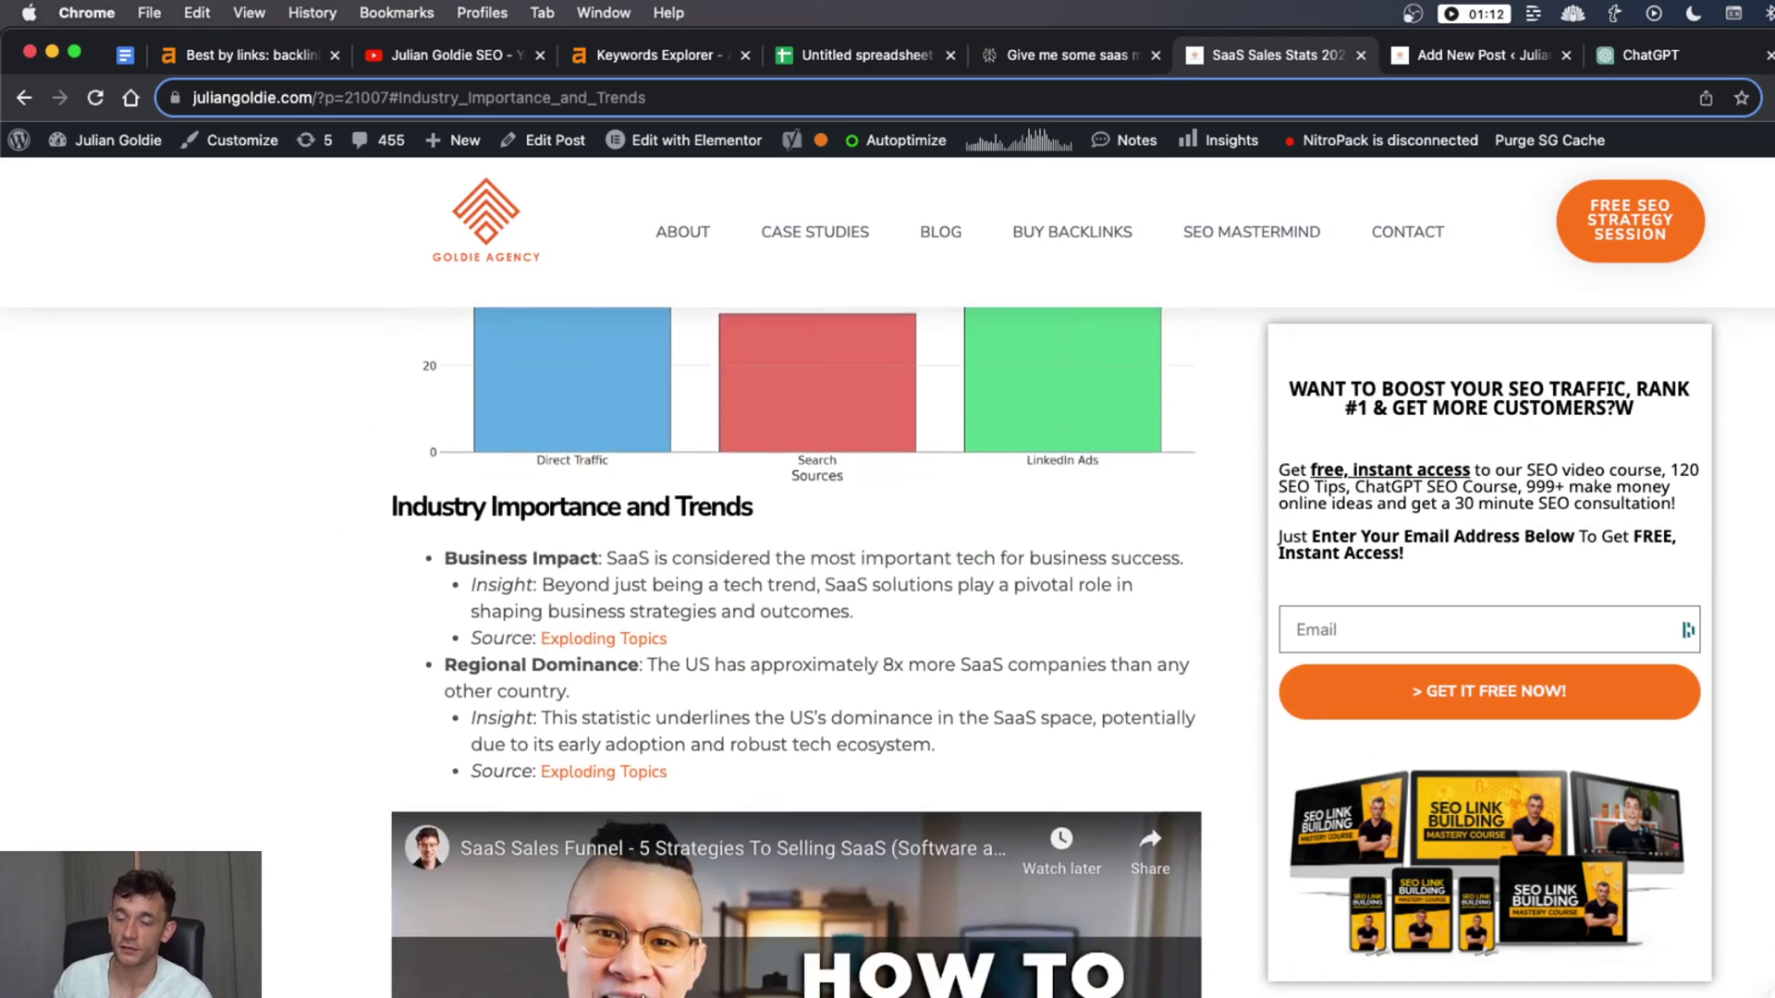
scroll(675, 961, down, 4)
scroll(922, 904, down, 10)
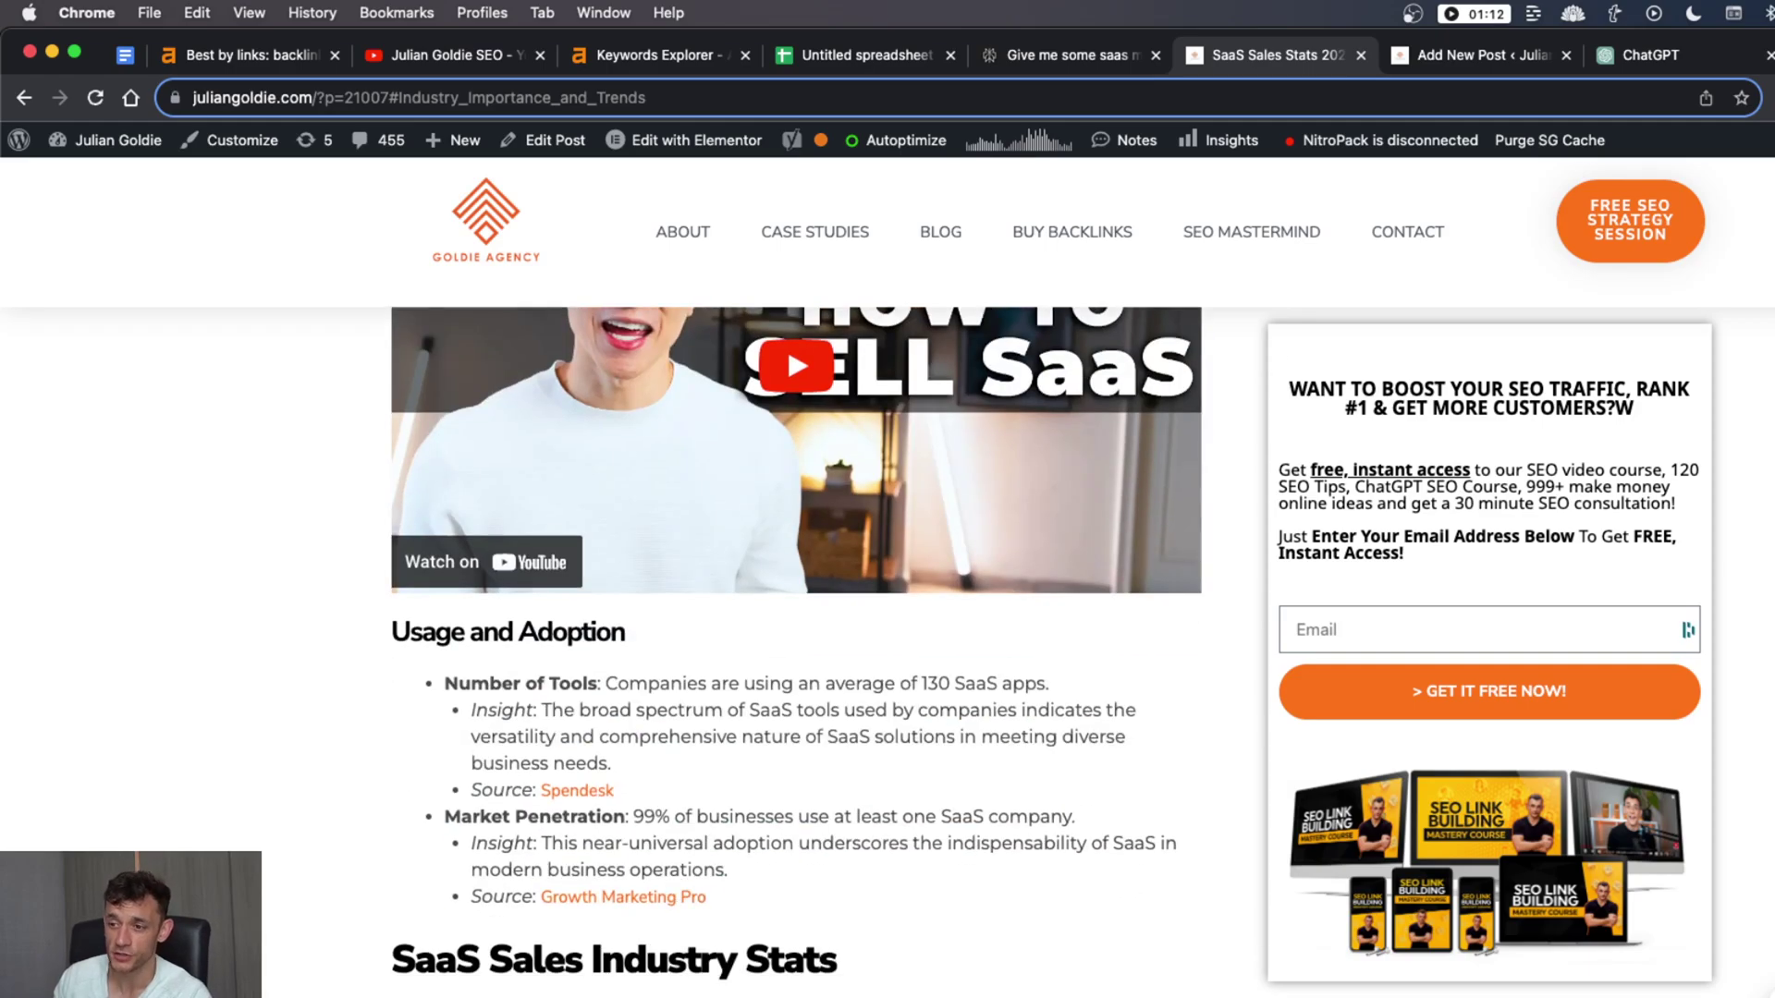
drag(392, 416, 851, 636)
click(894, 781)
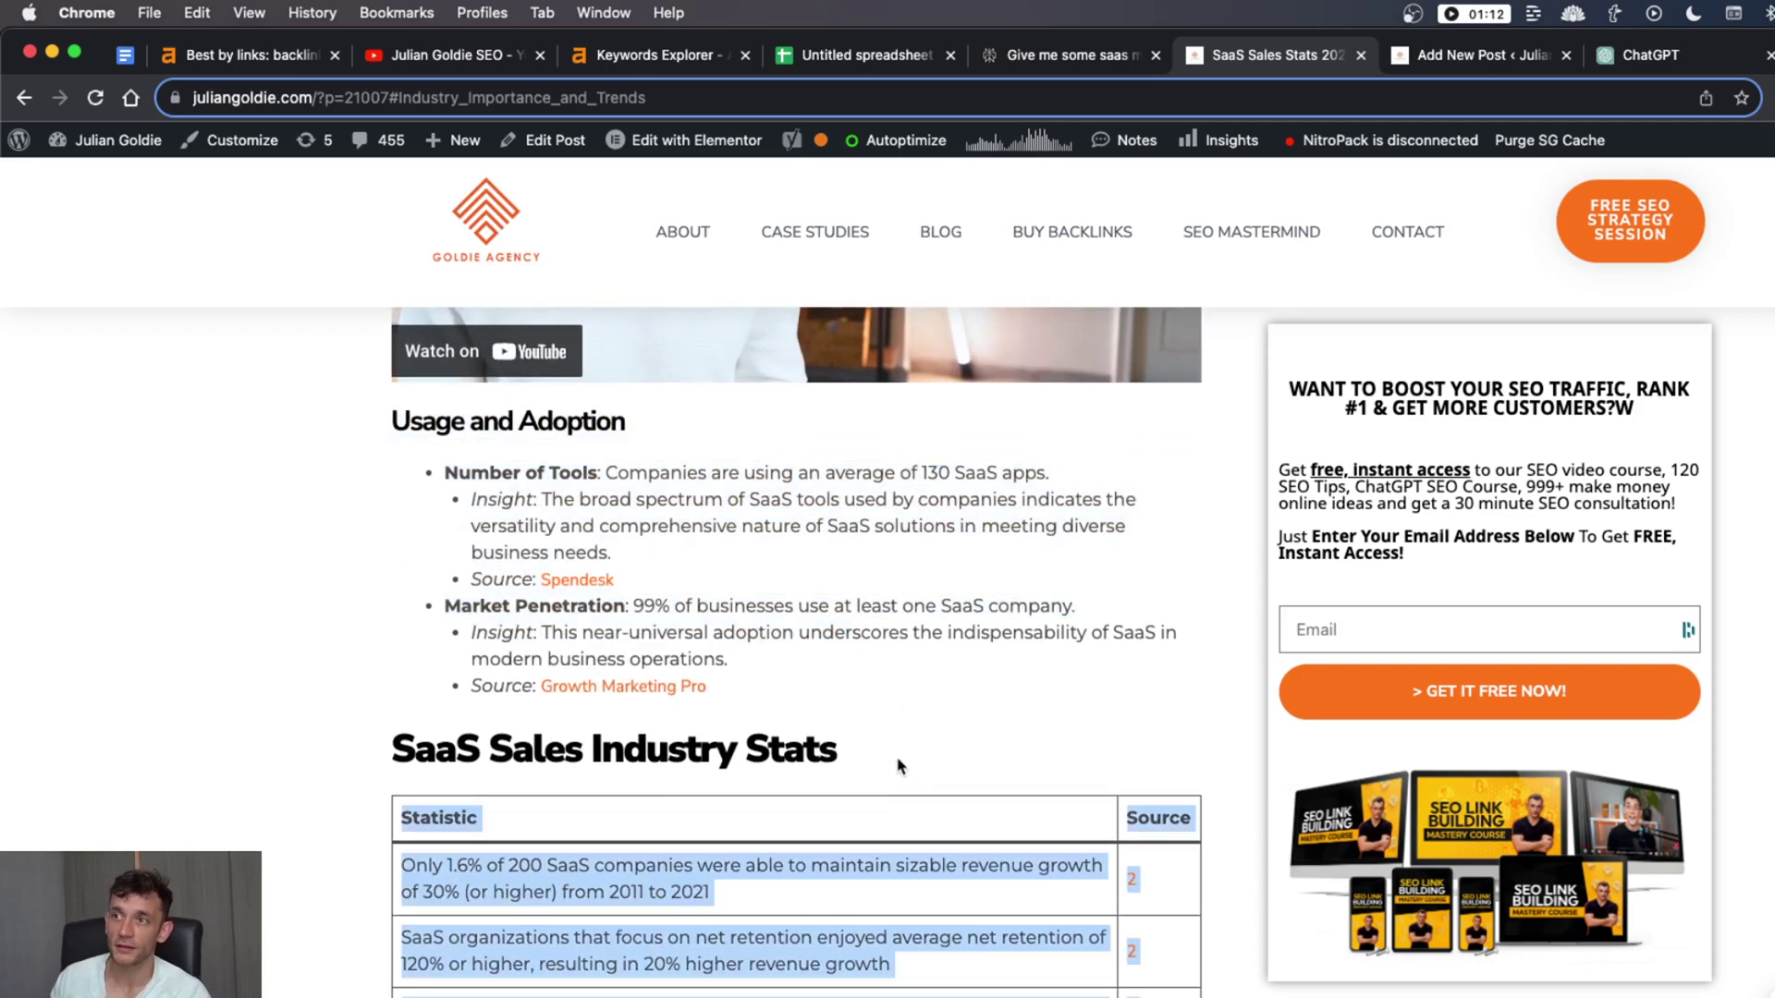
scroll(596, 790, down, 10)
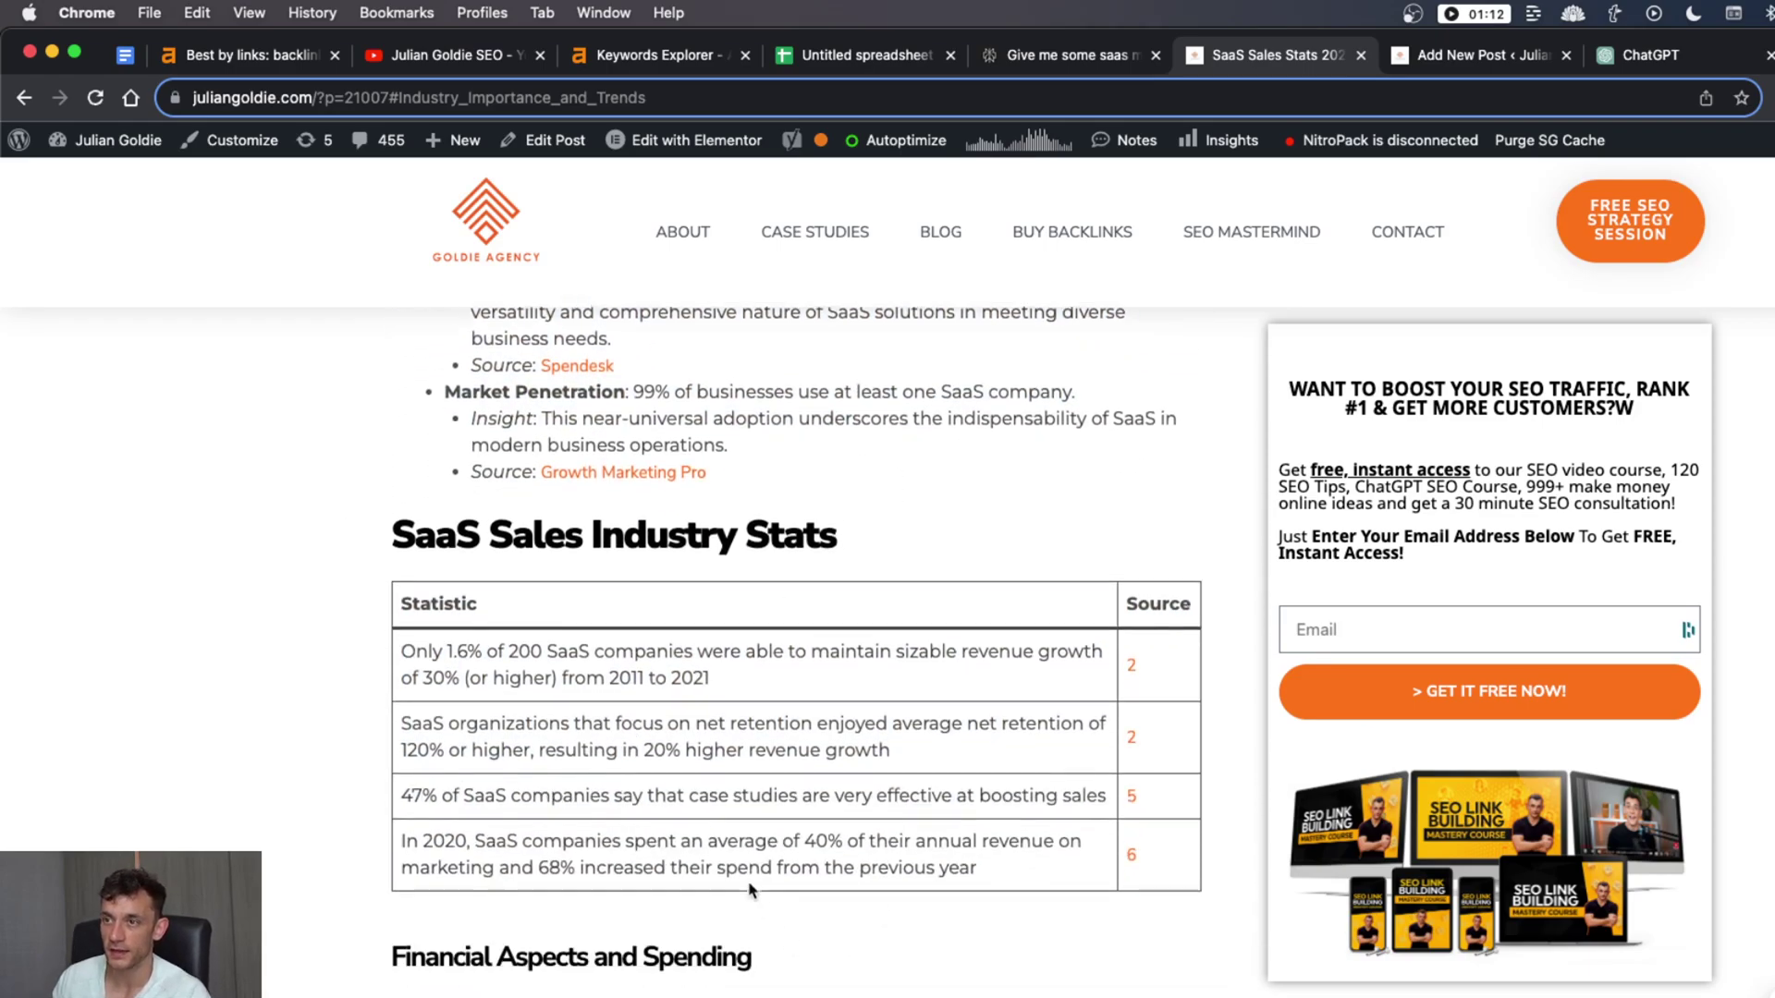
scroll(779, 712, down, 5)
scroll(779, 712, up, 20)
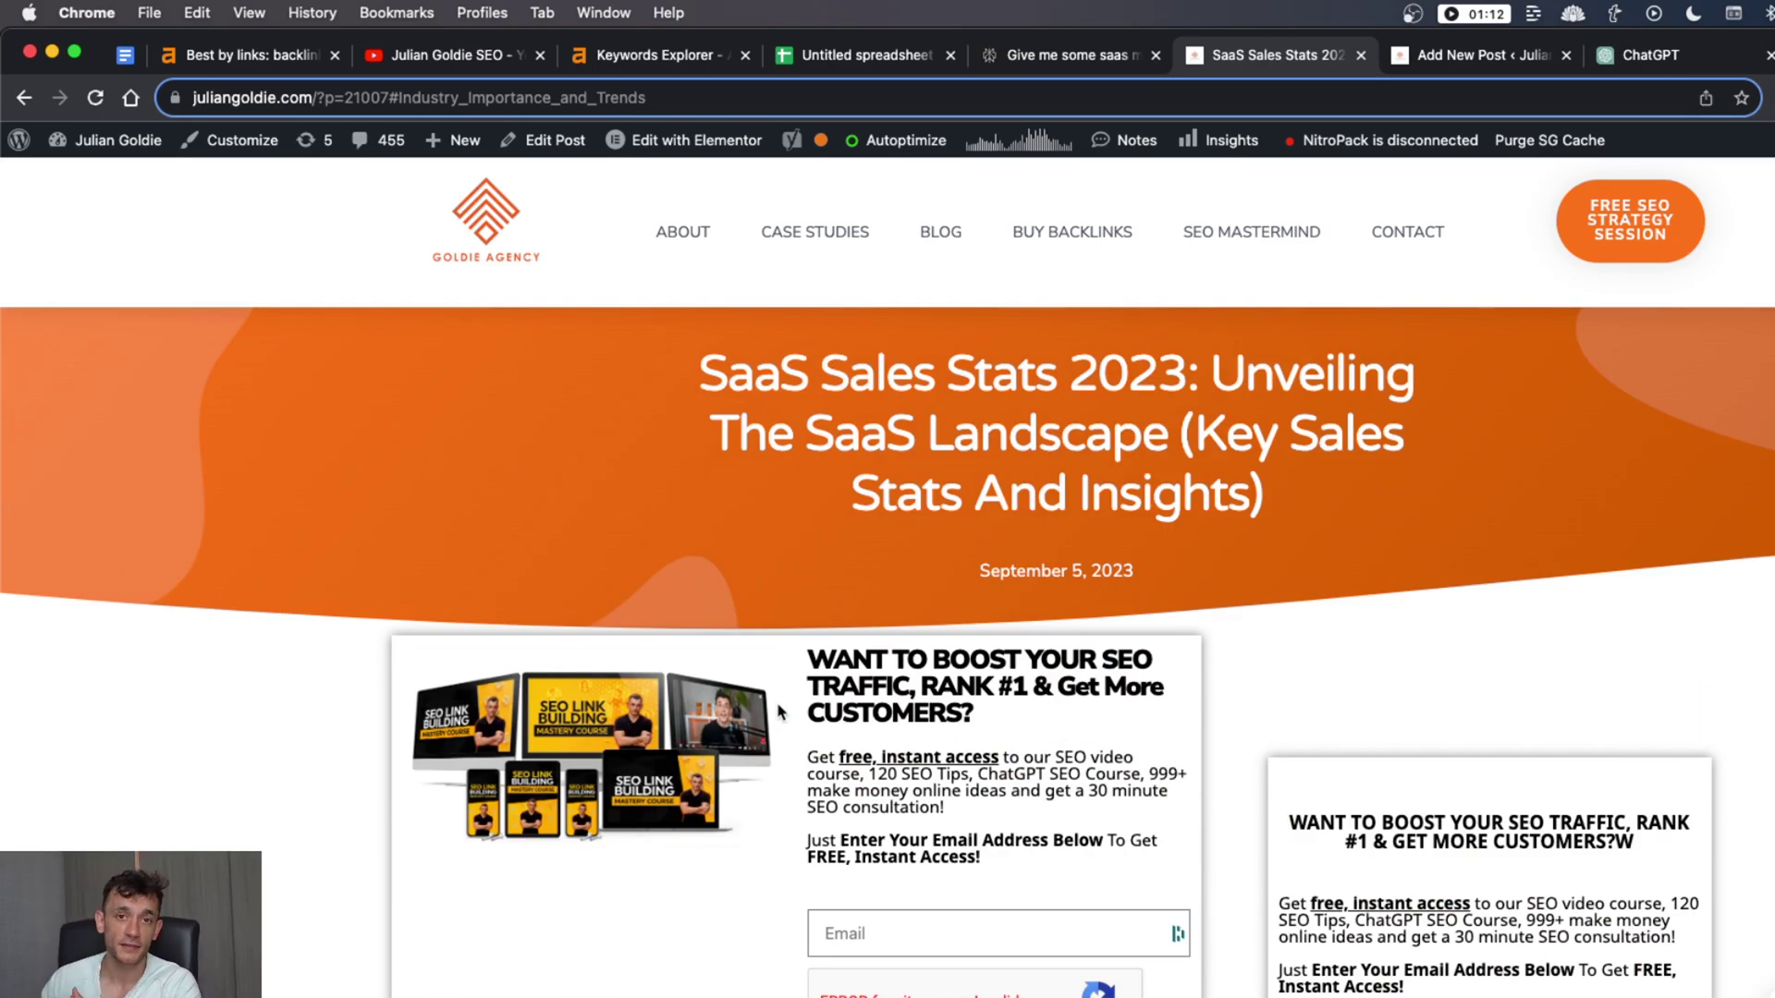
scroll(780, 712, down, 10)
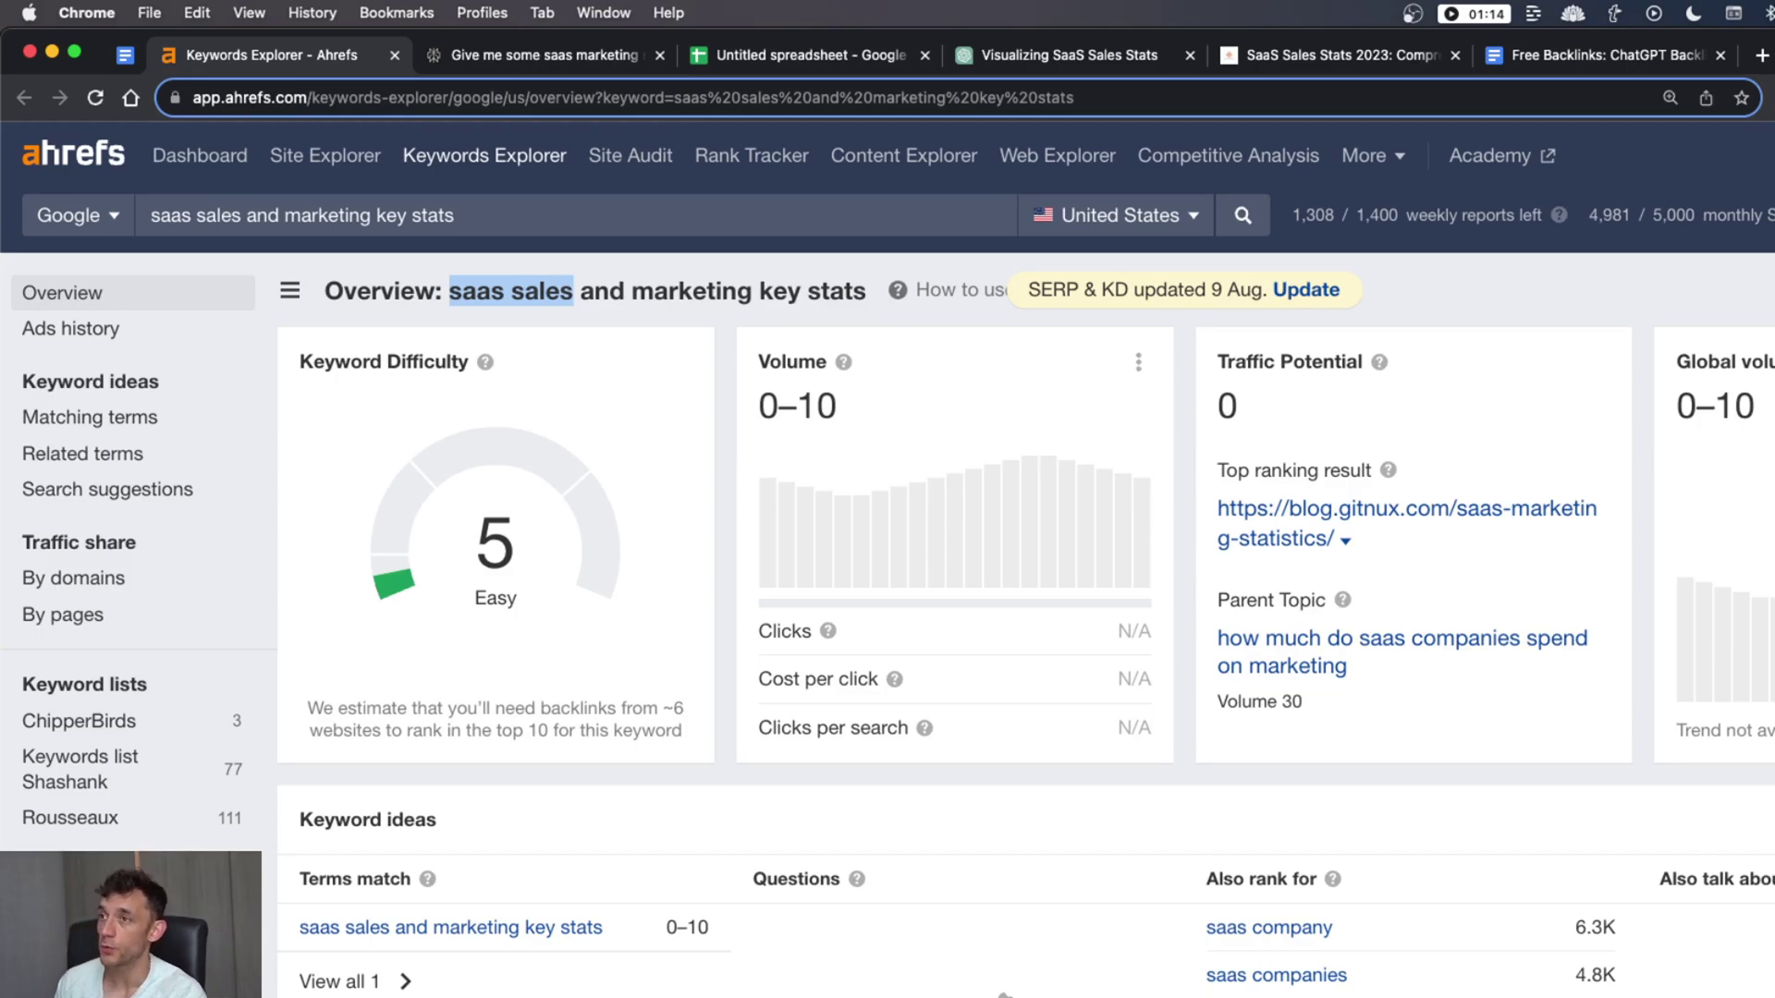
Cycle through the Perplexity, Sheets, ChatGPT and published post tabs, ending on Ahrefs backlinks
click(1005, 545)
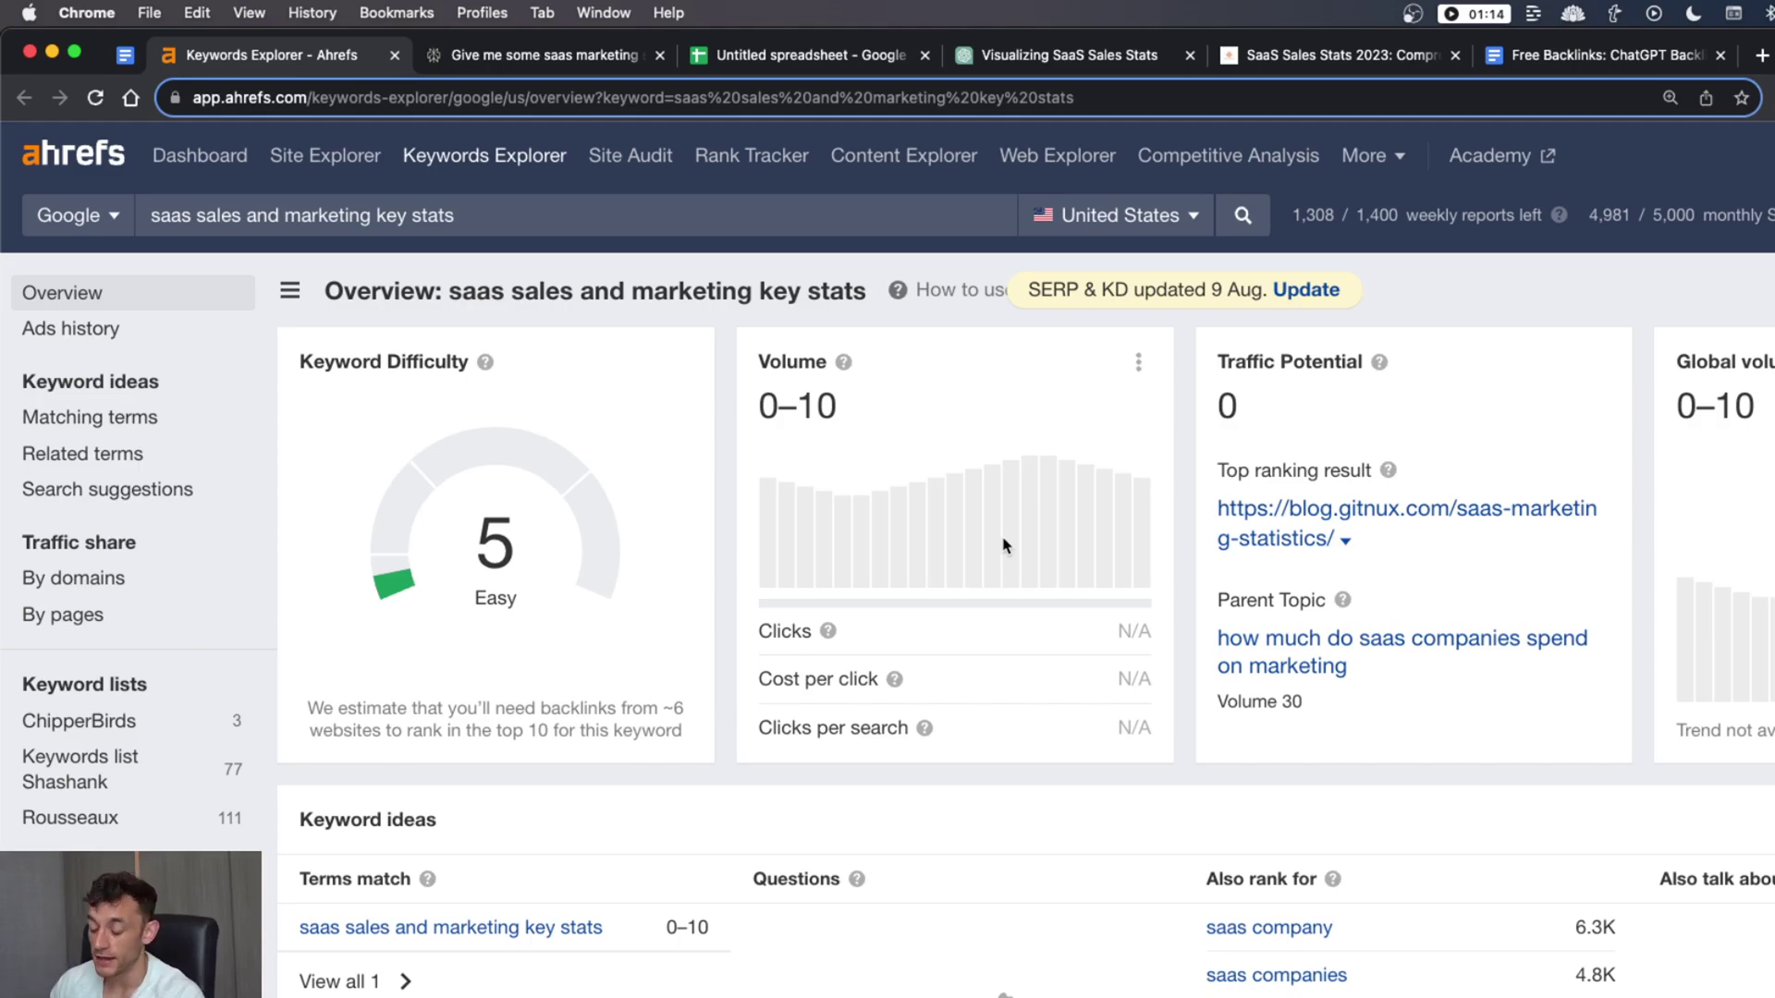
key(ctrl+Tab)
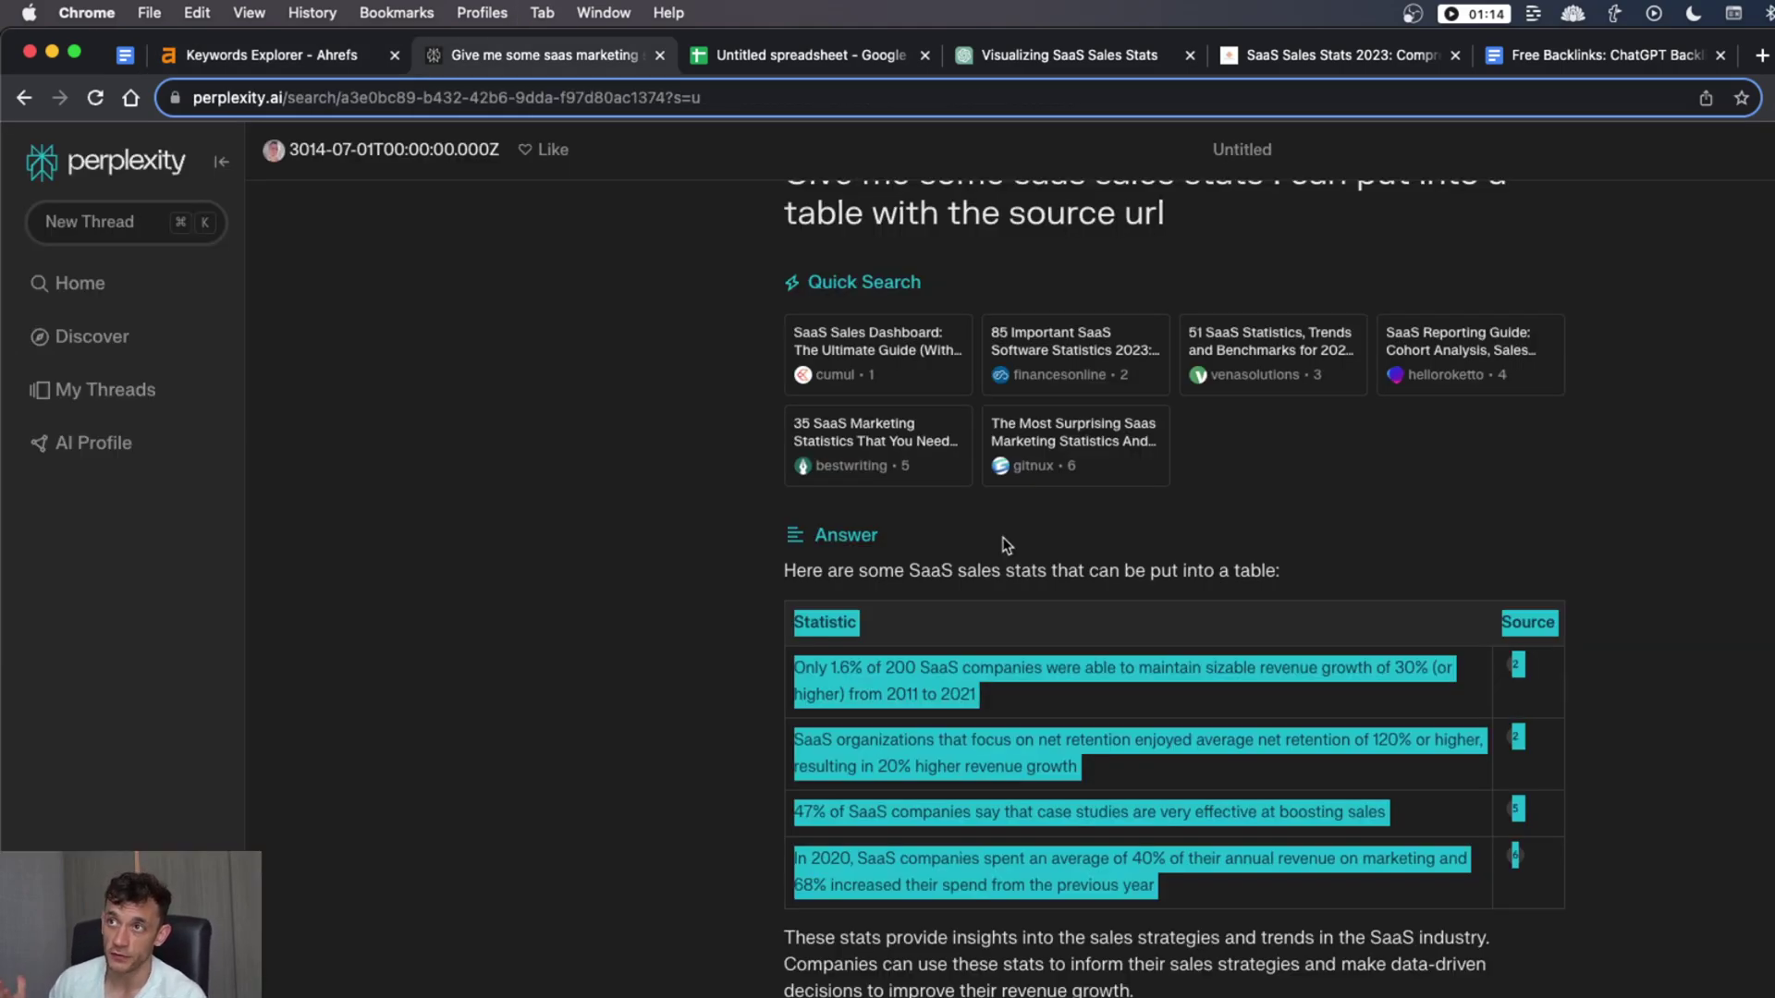
key(ctrl+Tab)
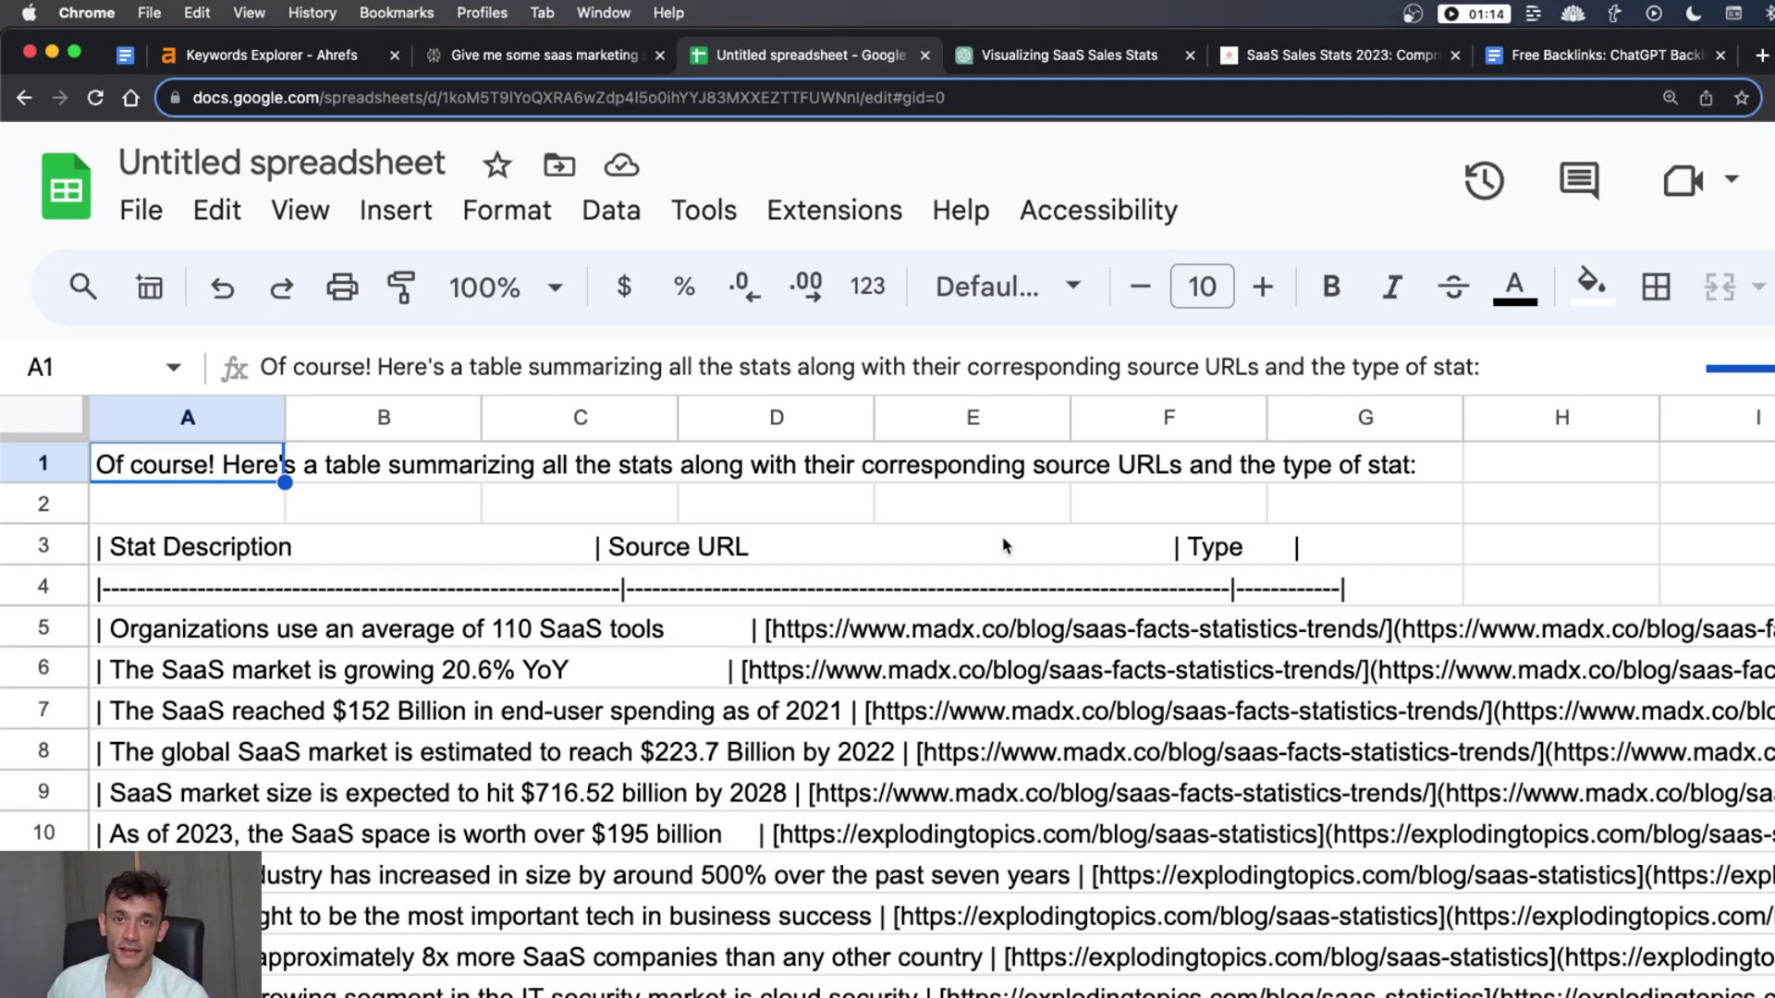
key(ctrl+Tab)
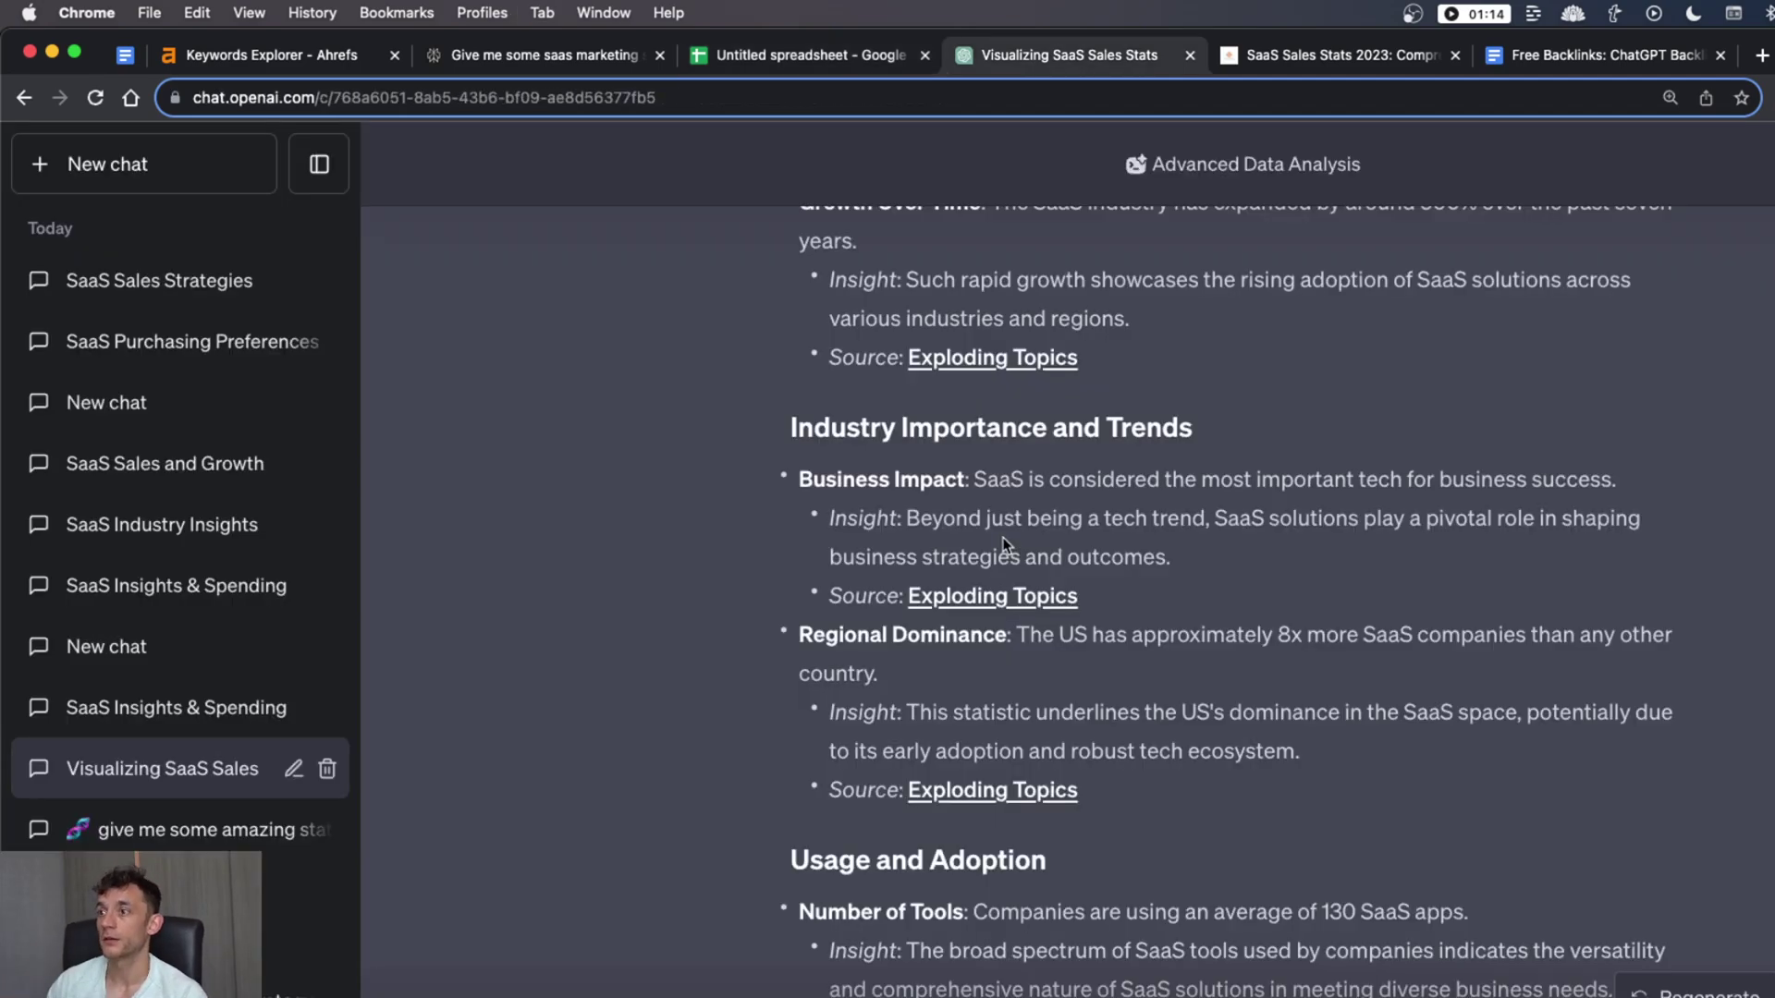
key(ctrl+Tab)
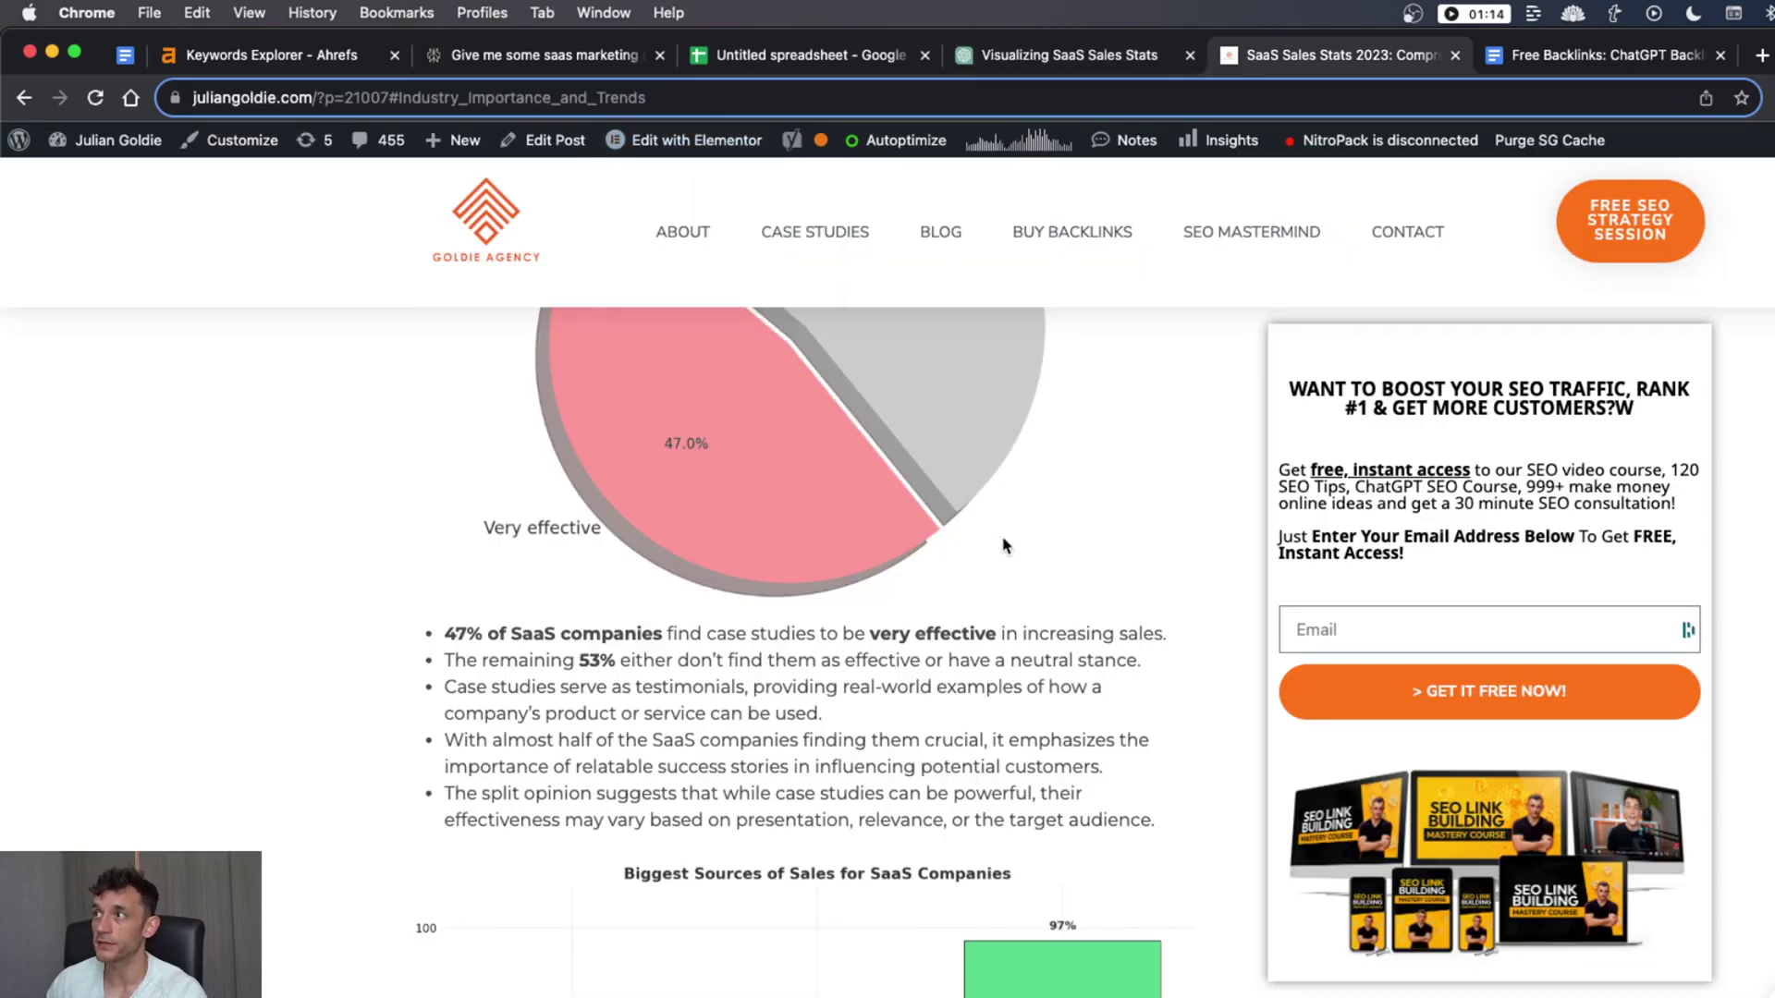
scroll(879, 428, up, 10)
scroll(1013, 674, down, 5)
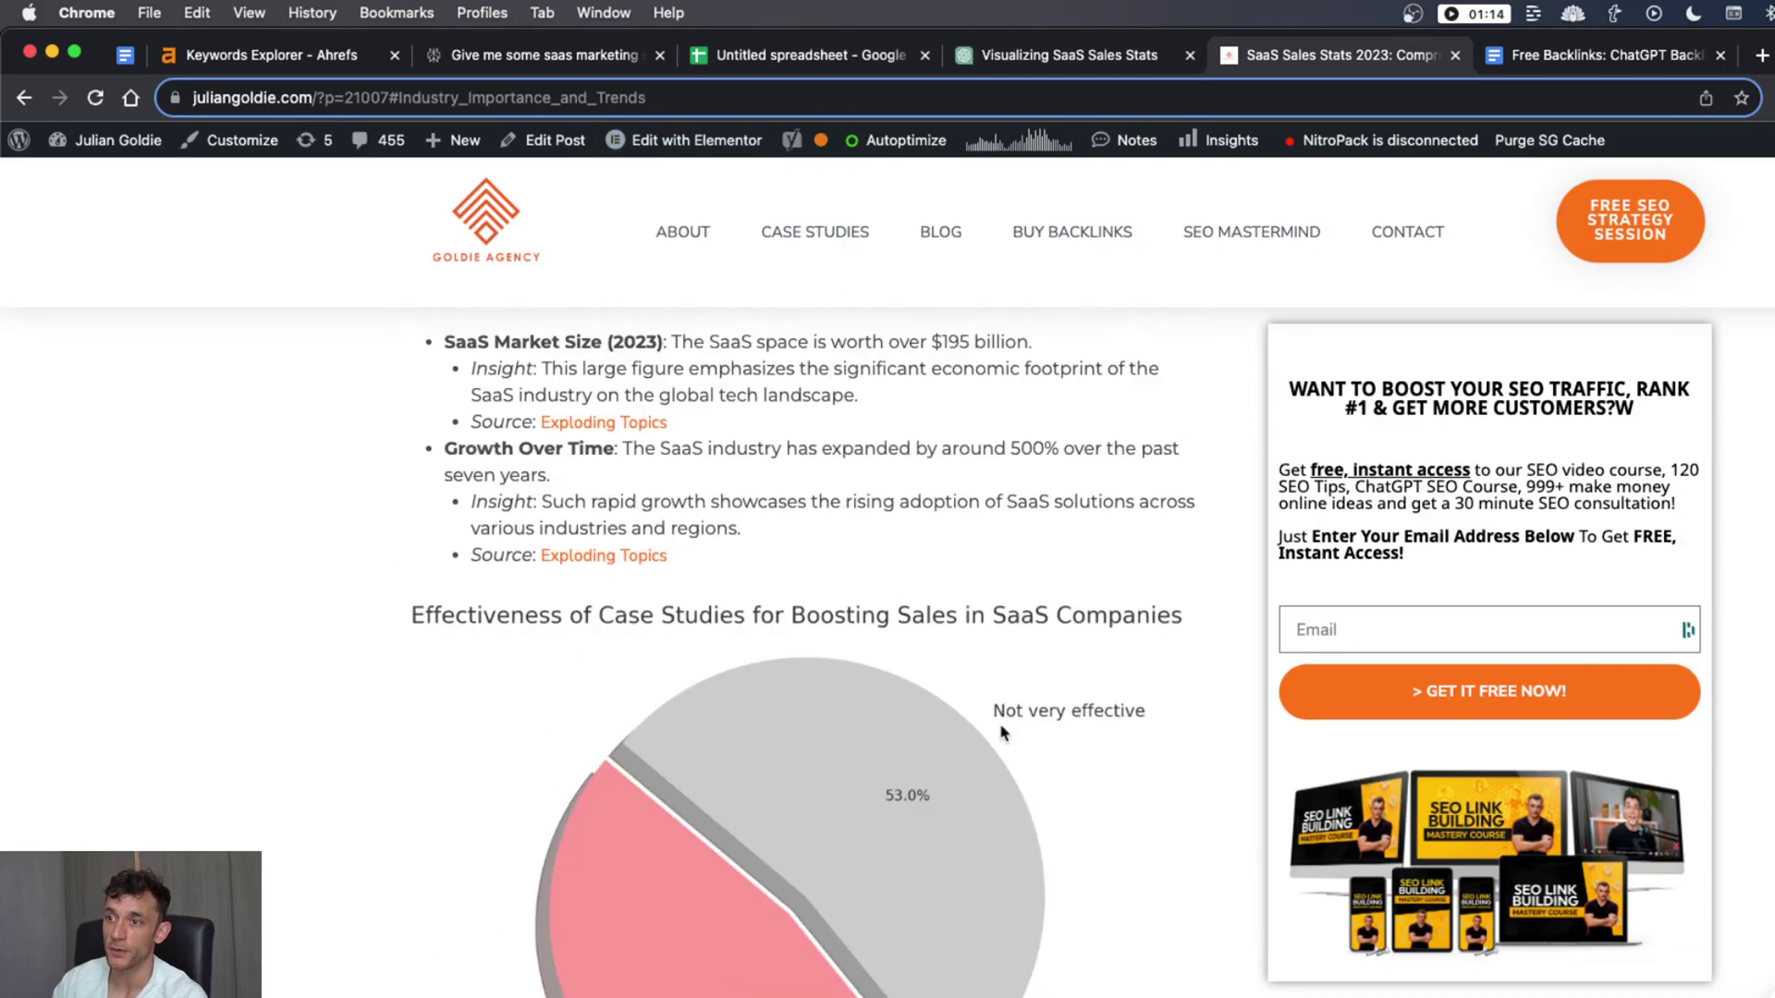
key(ctrl+Tab)
key(ctrl+Tab)
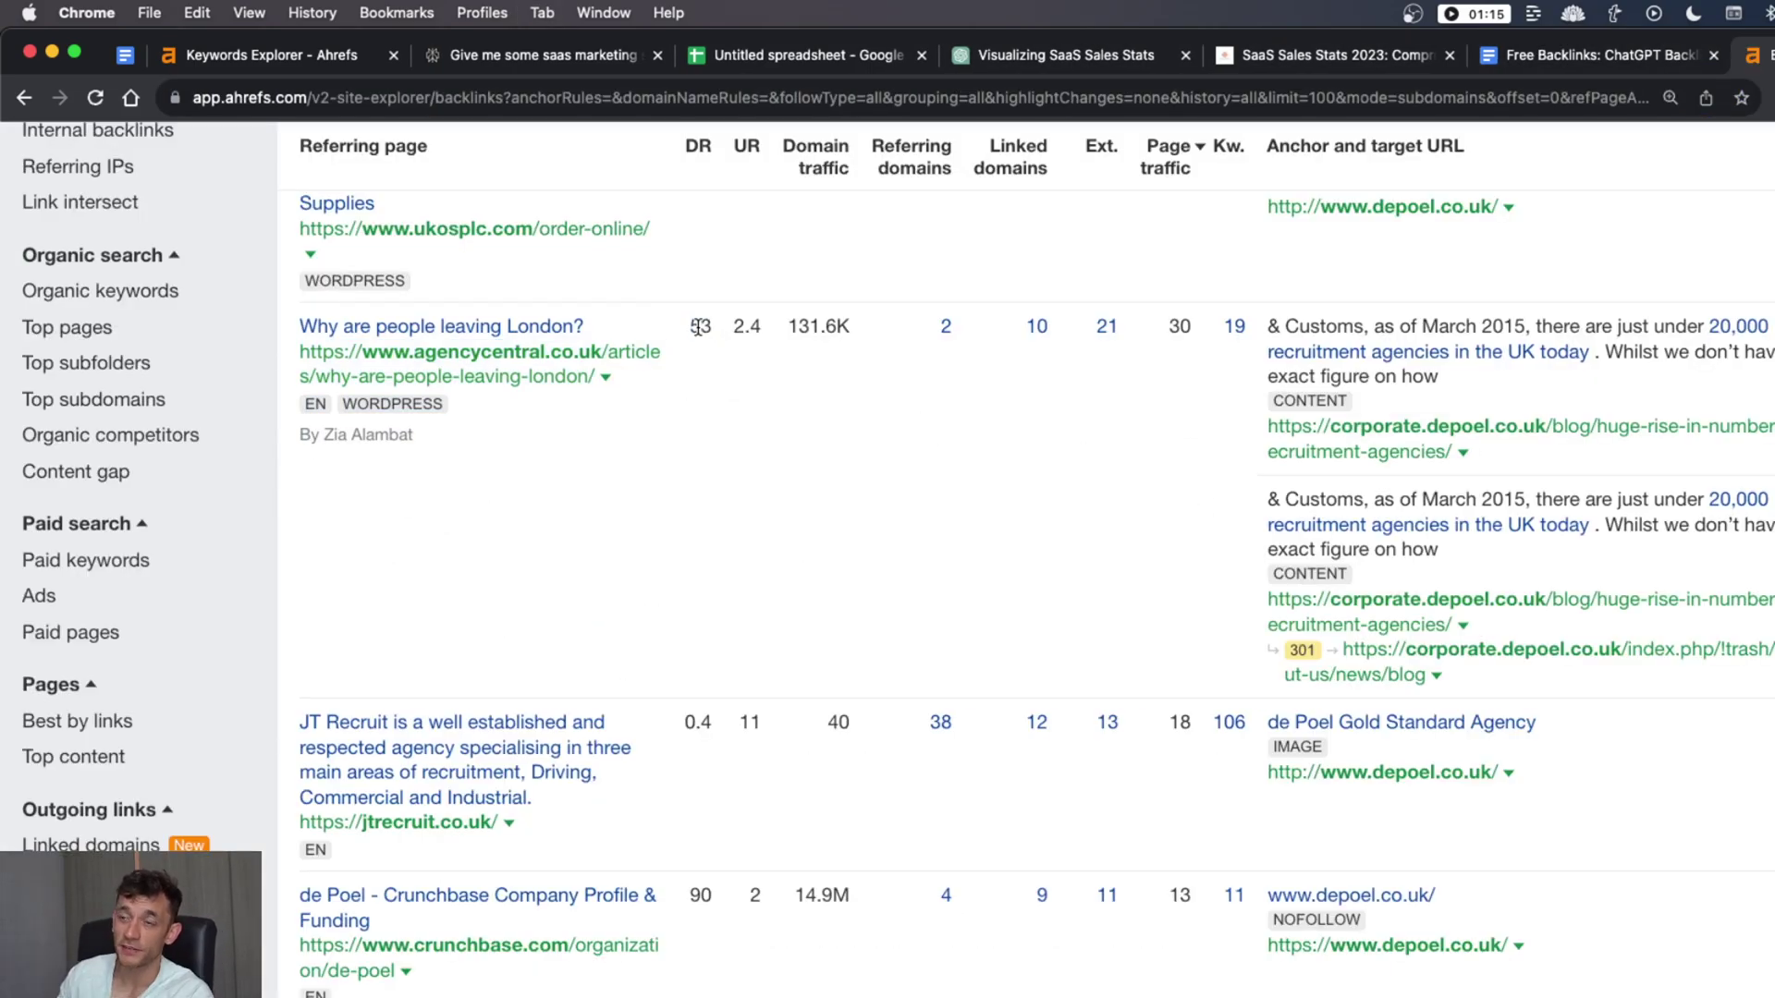
Highlight the DR 53 value of the referring page in the Ahrefs backlinks table, then move to the Free Backlinks: ChatGPT Backlinks document
mouse_move(700, 328)
mouse_down()
mouse_move(713, 340)
mouse_move(680, 344)
mouse_up()
click(762, 459)
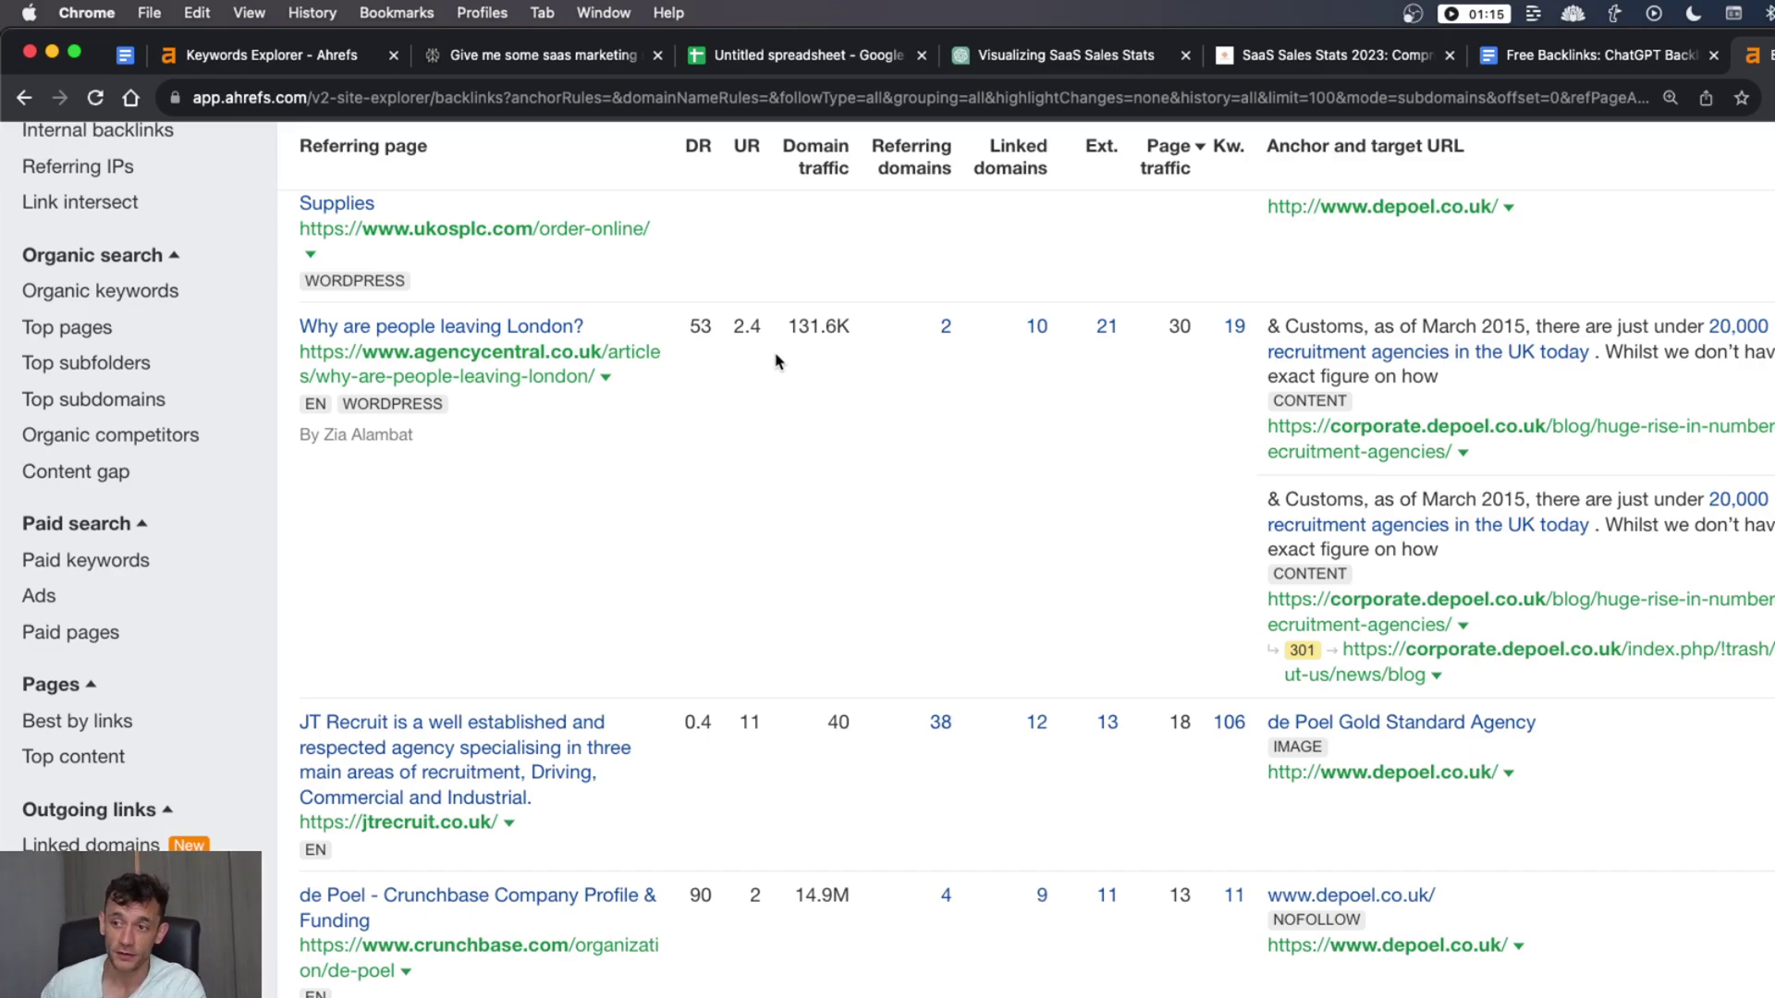
key(ctrl+shift+Tab)
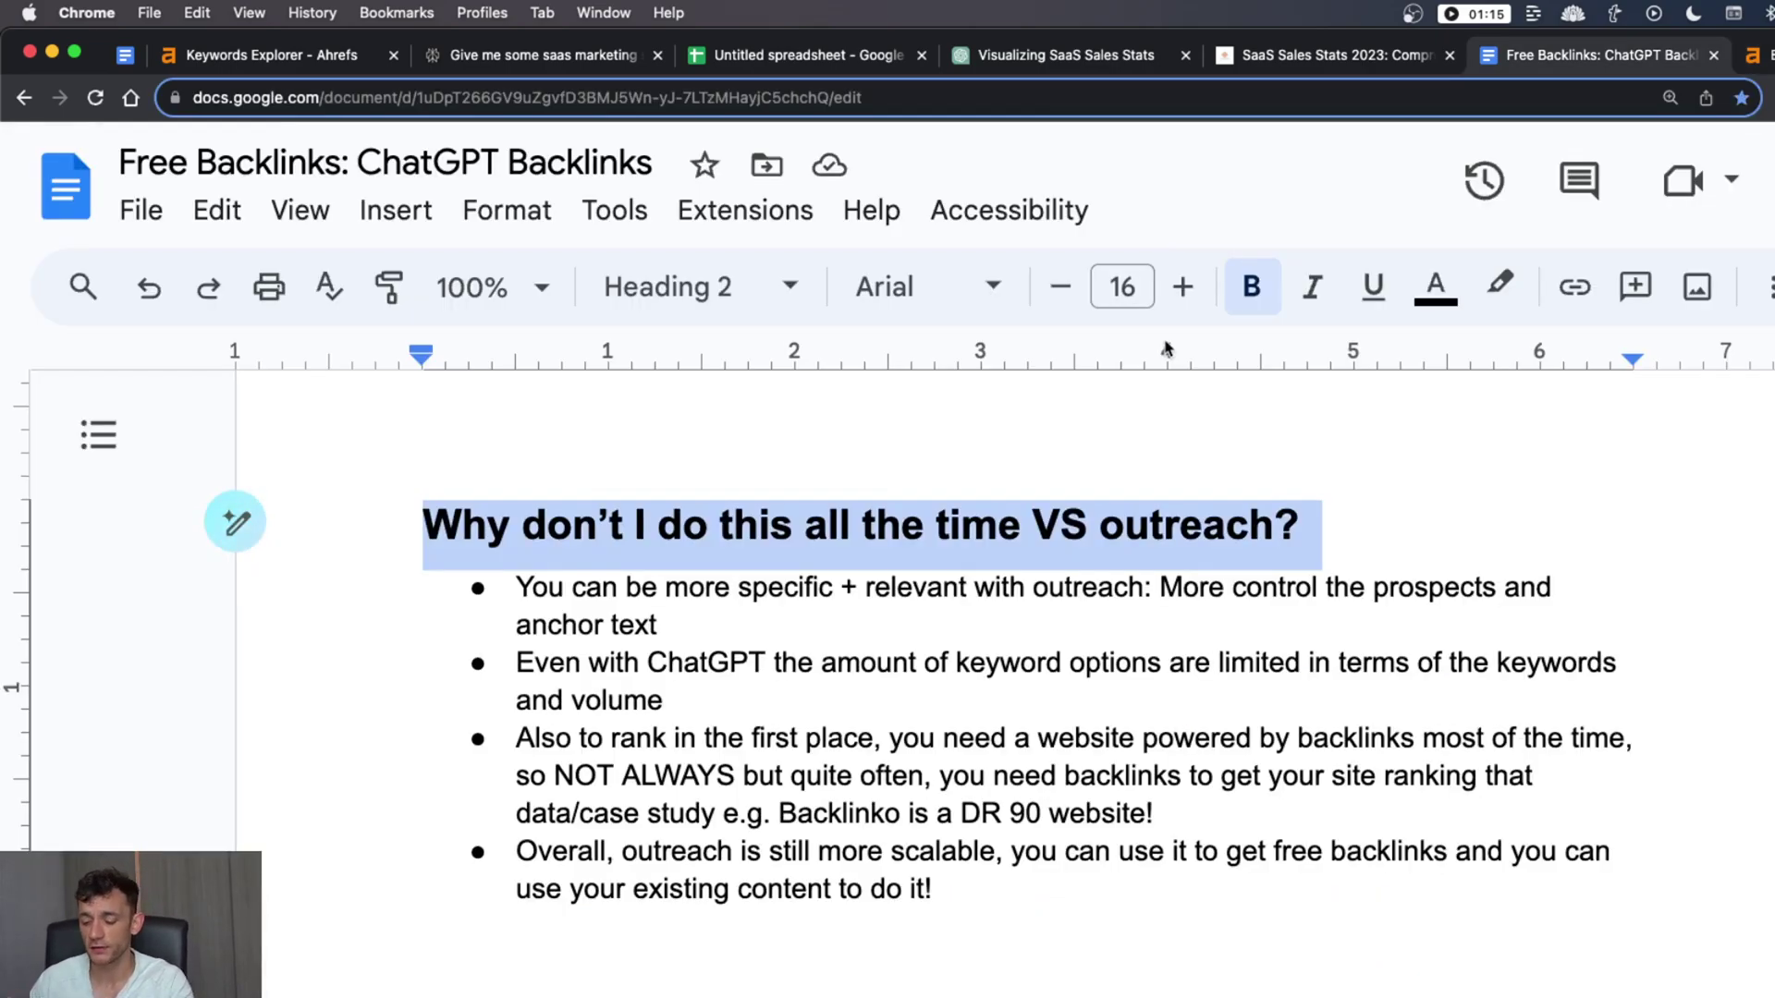
Select the first outreach bullet, then the second bullet's text, in the Free Backlinks document
key(Down)
key(shift+Down)
key(shift+Down)
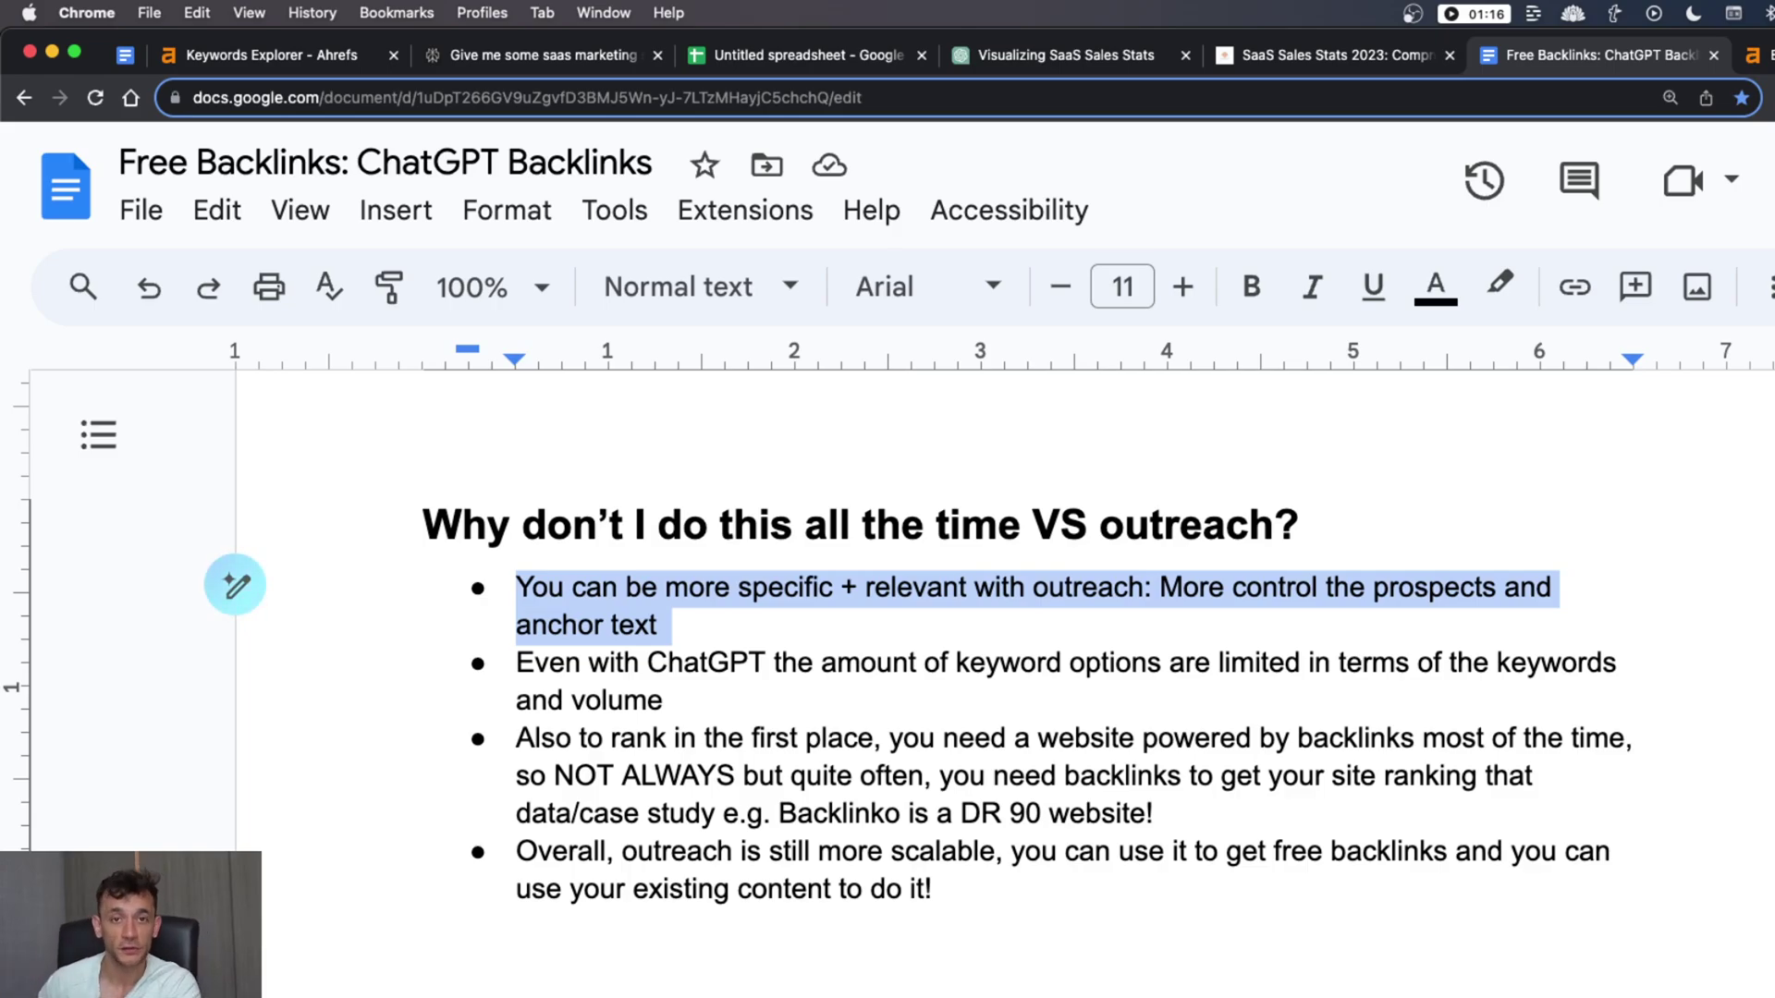
key(Down)
key(Down)
key(shift+Down)
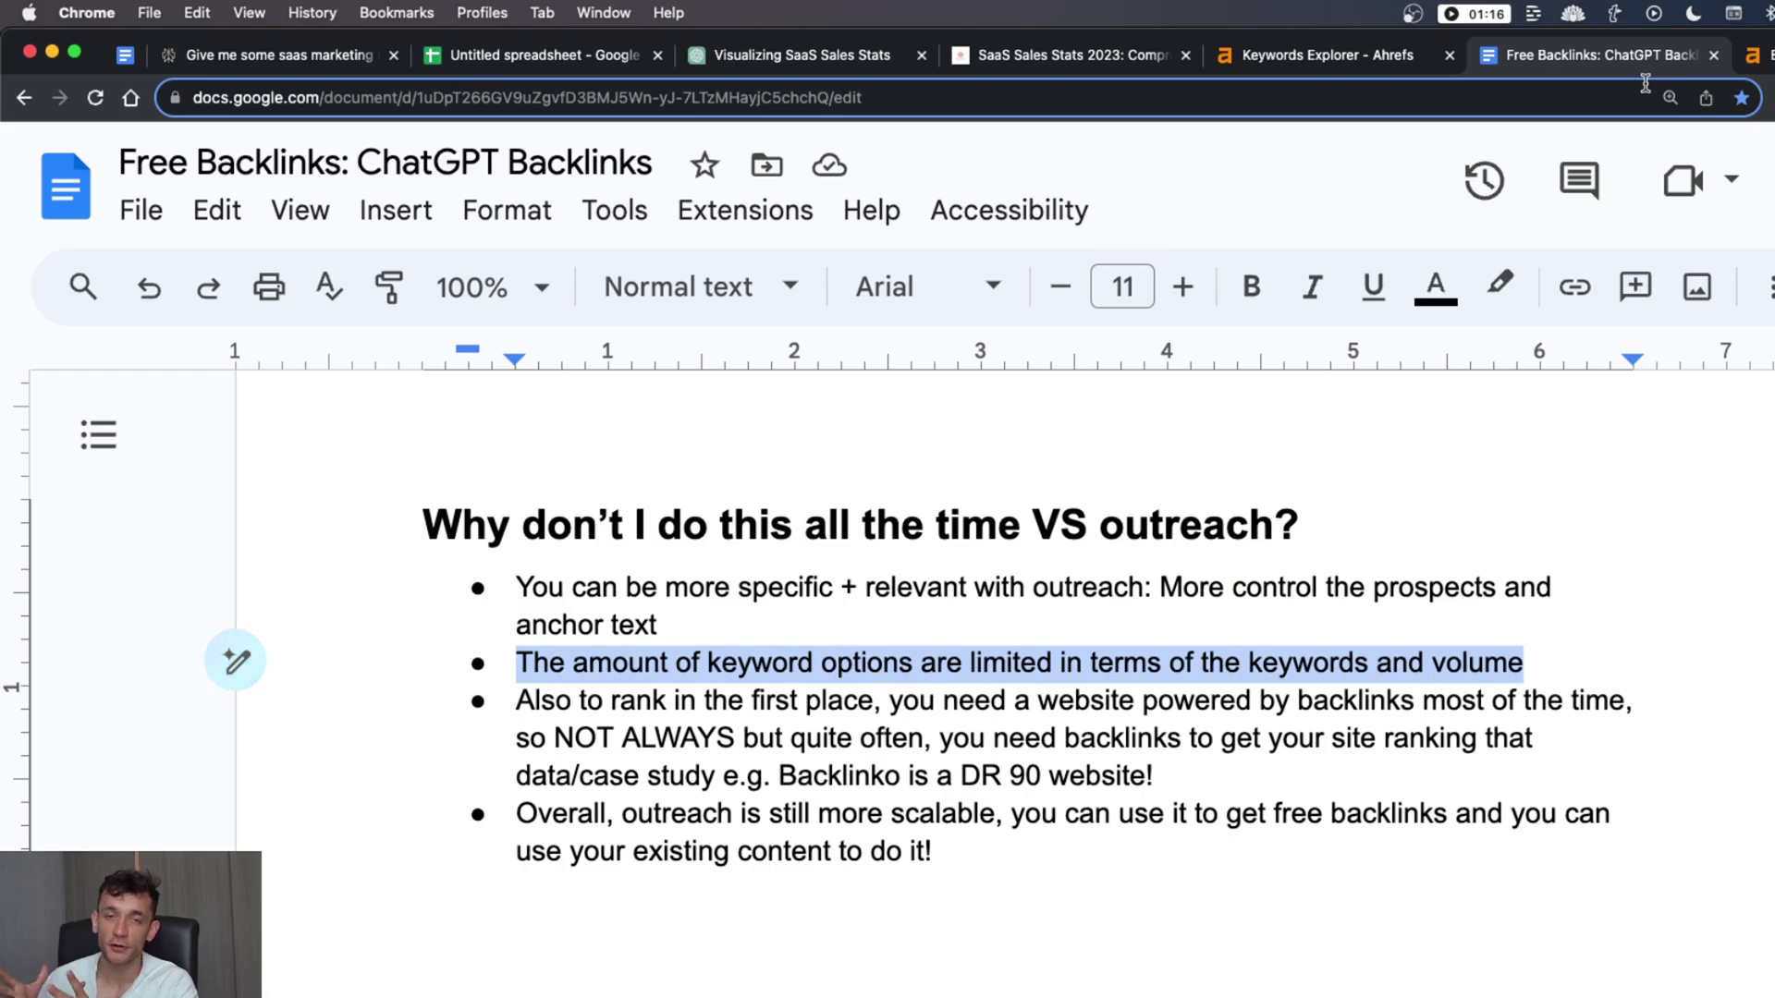
Glance over the Ahrefs keyword overview, then return to the Free Backlinks document
key(ctrl+shift+Tab)
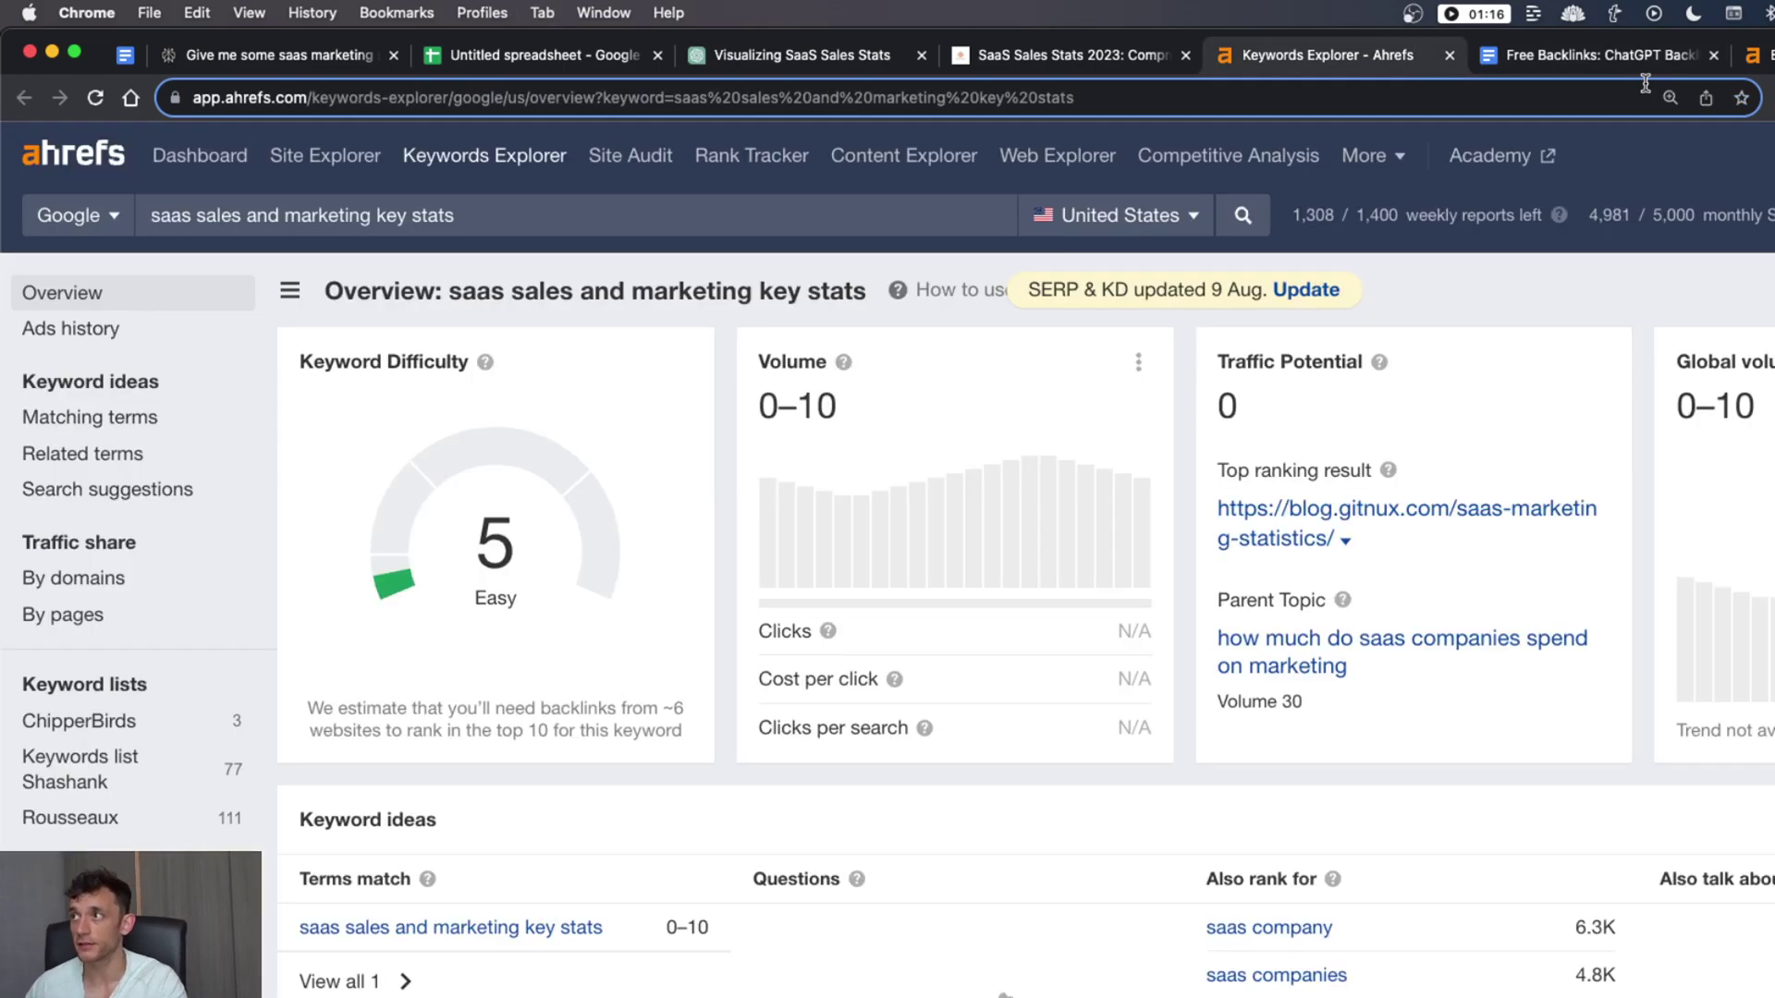
scroll(607, 712, down, 5)
scroll(608, 712, up, 4)
scroll(607, 712, up, 2)
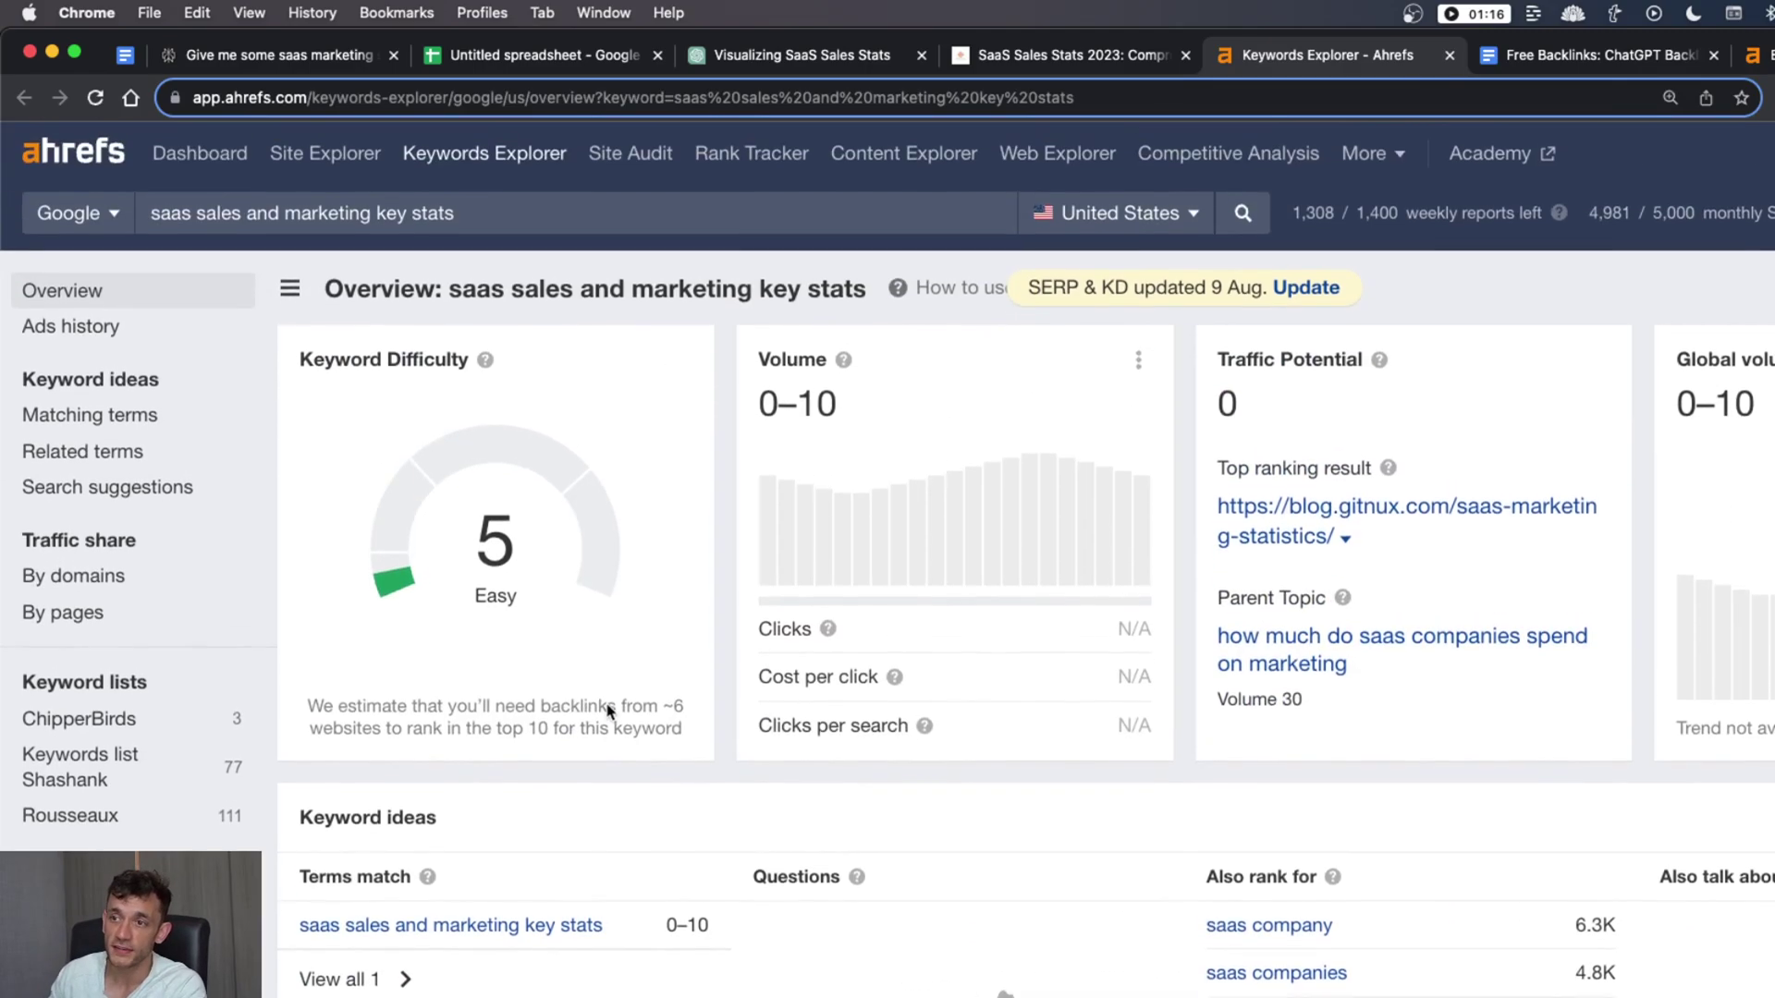
click(1539, 55)
Select the third bullet about ranking, then the last bullet about outreach
triple_click(1133, 795)
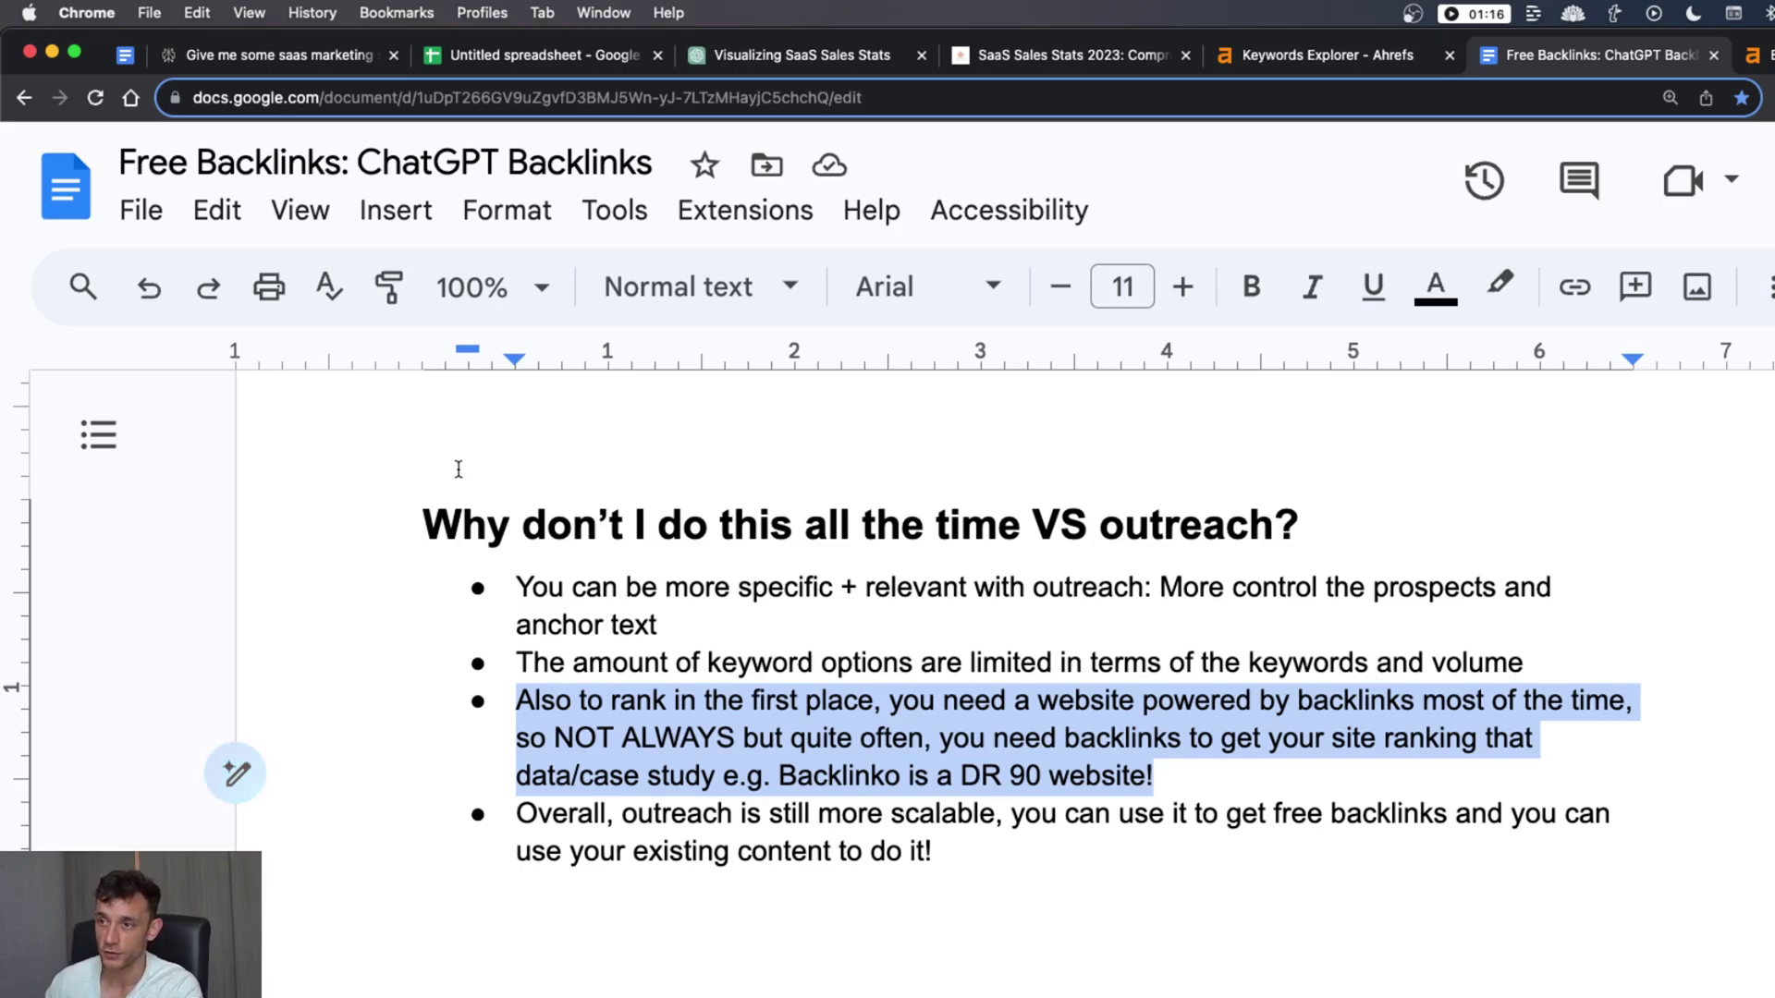
click(935, 850)
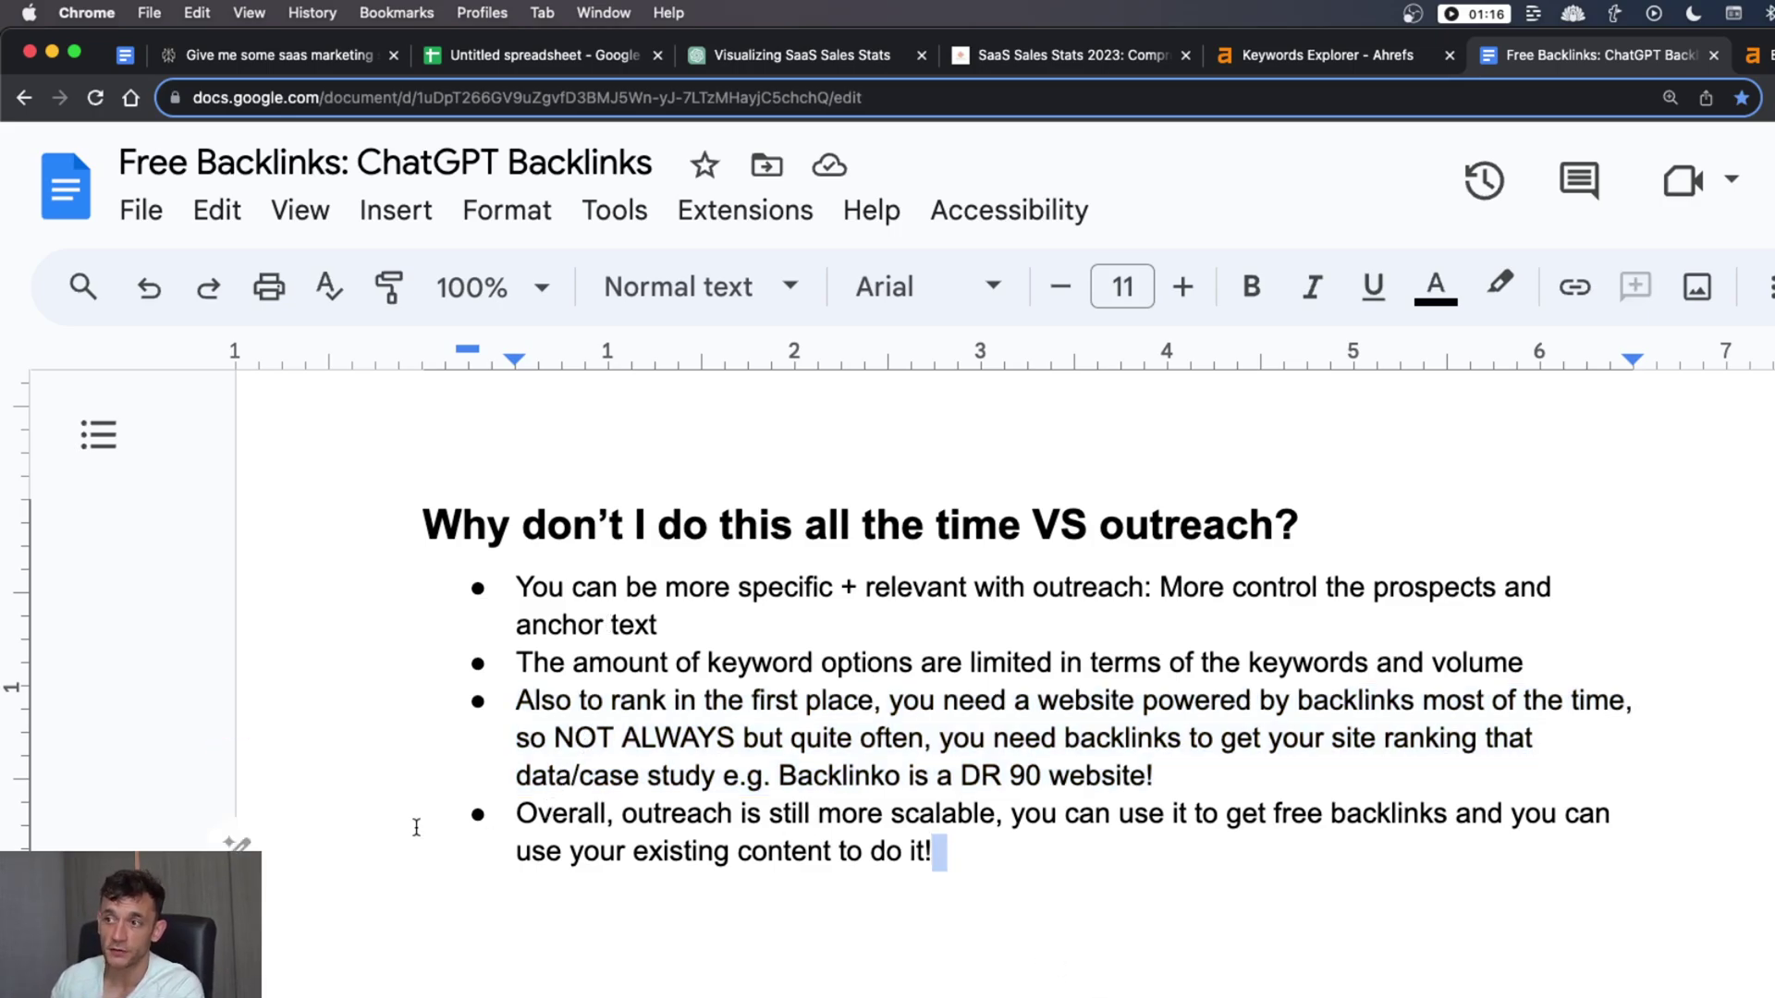
drag(416, 818, 1254, 873)
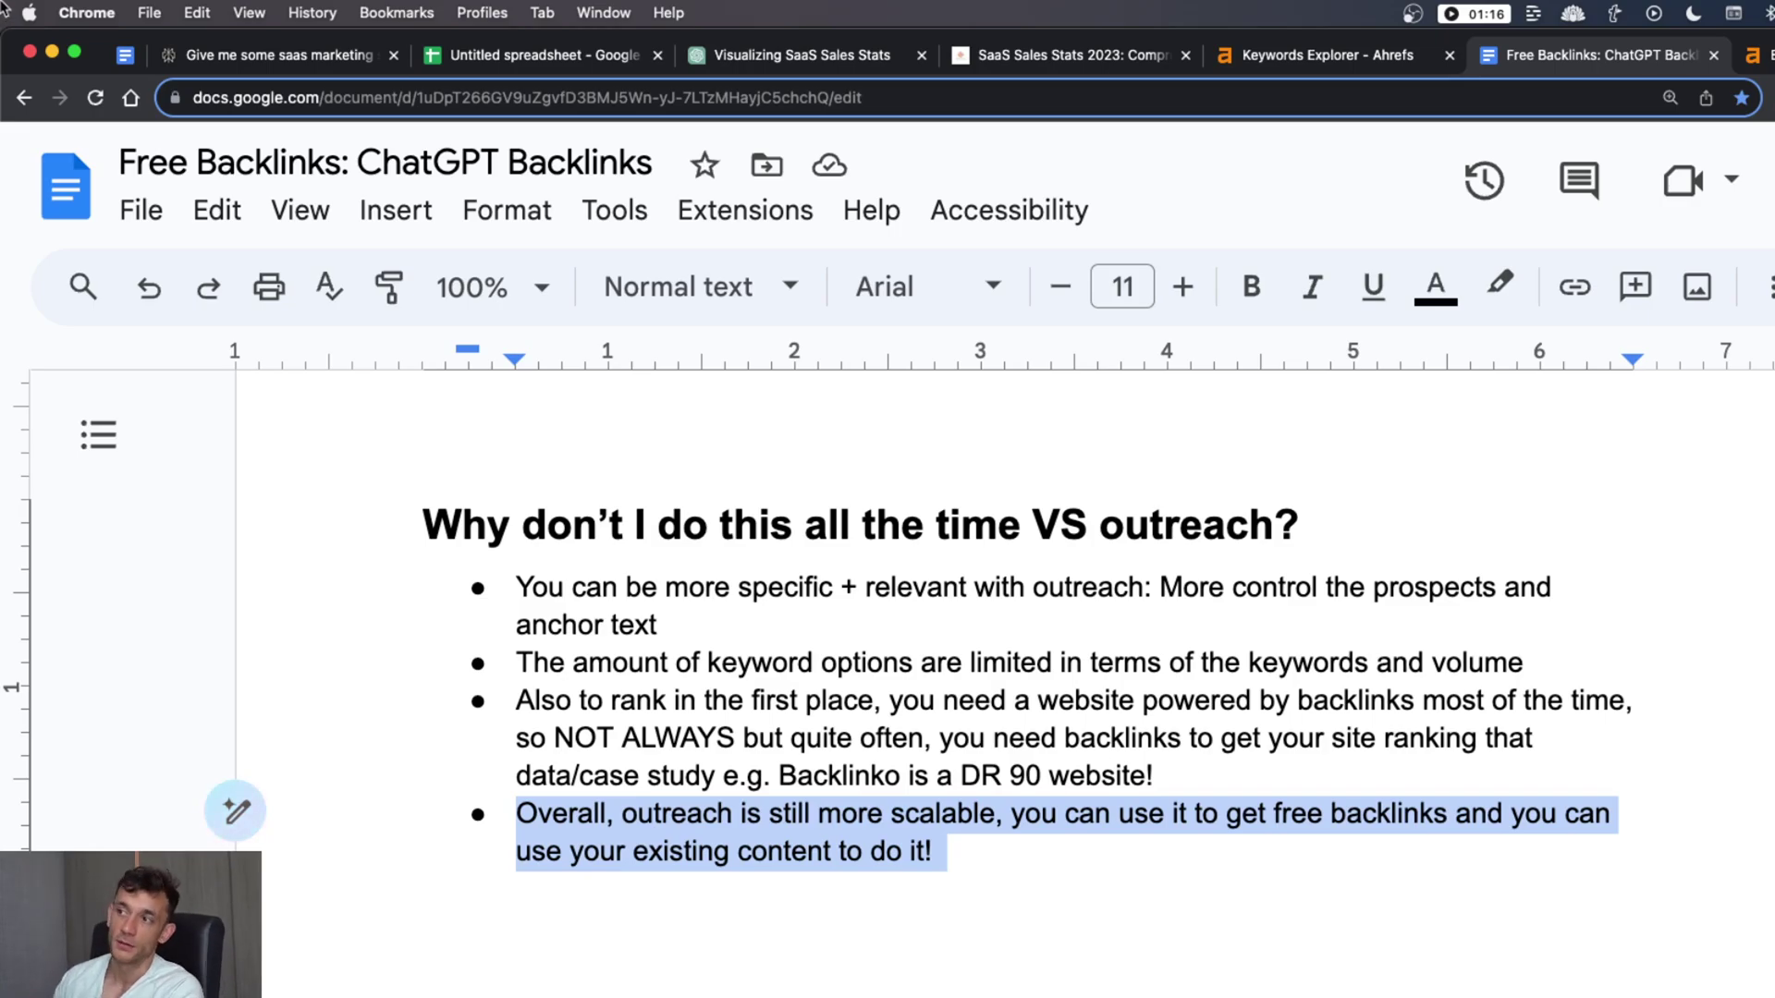
click(1341, 52)
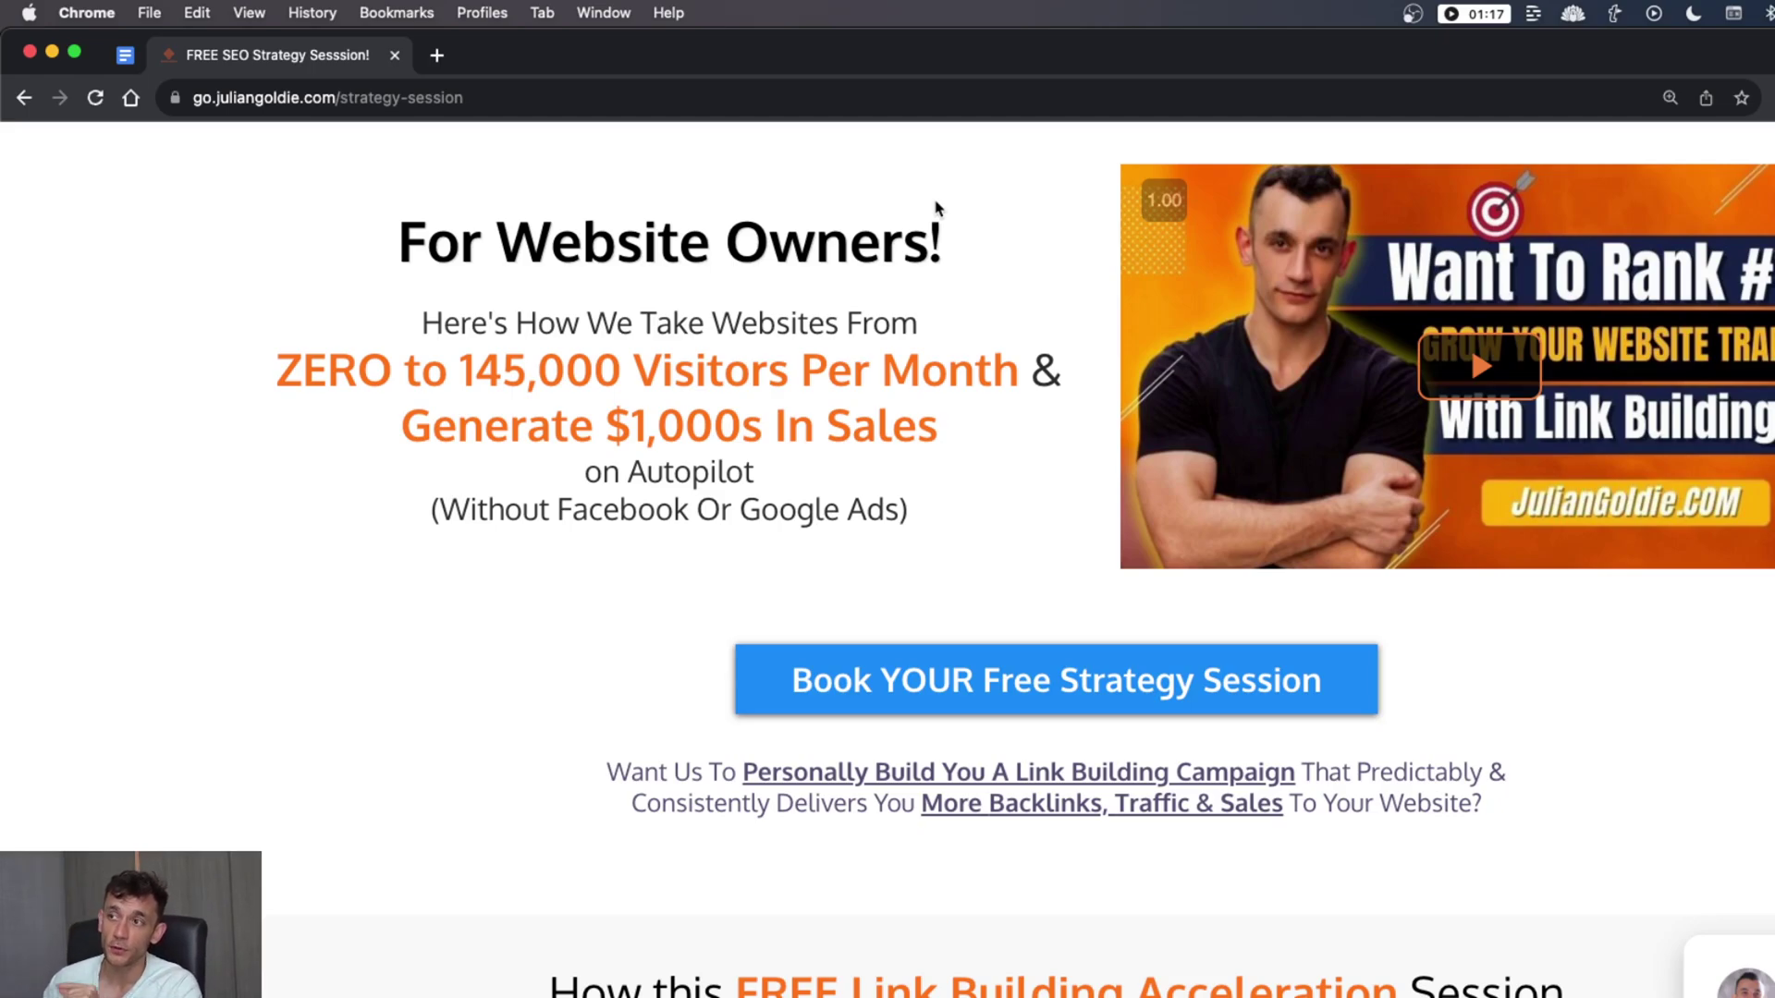
Scroll to the session benefit cards and select each of the first three benefit headings in turn
scroll(441, 346, down, 10)
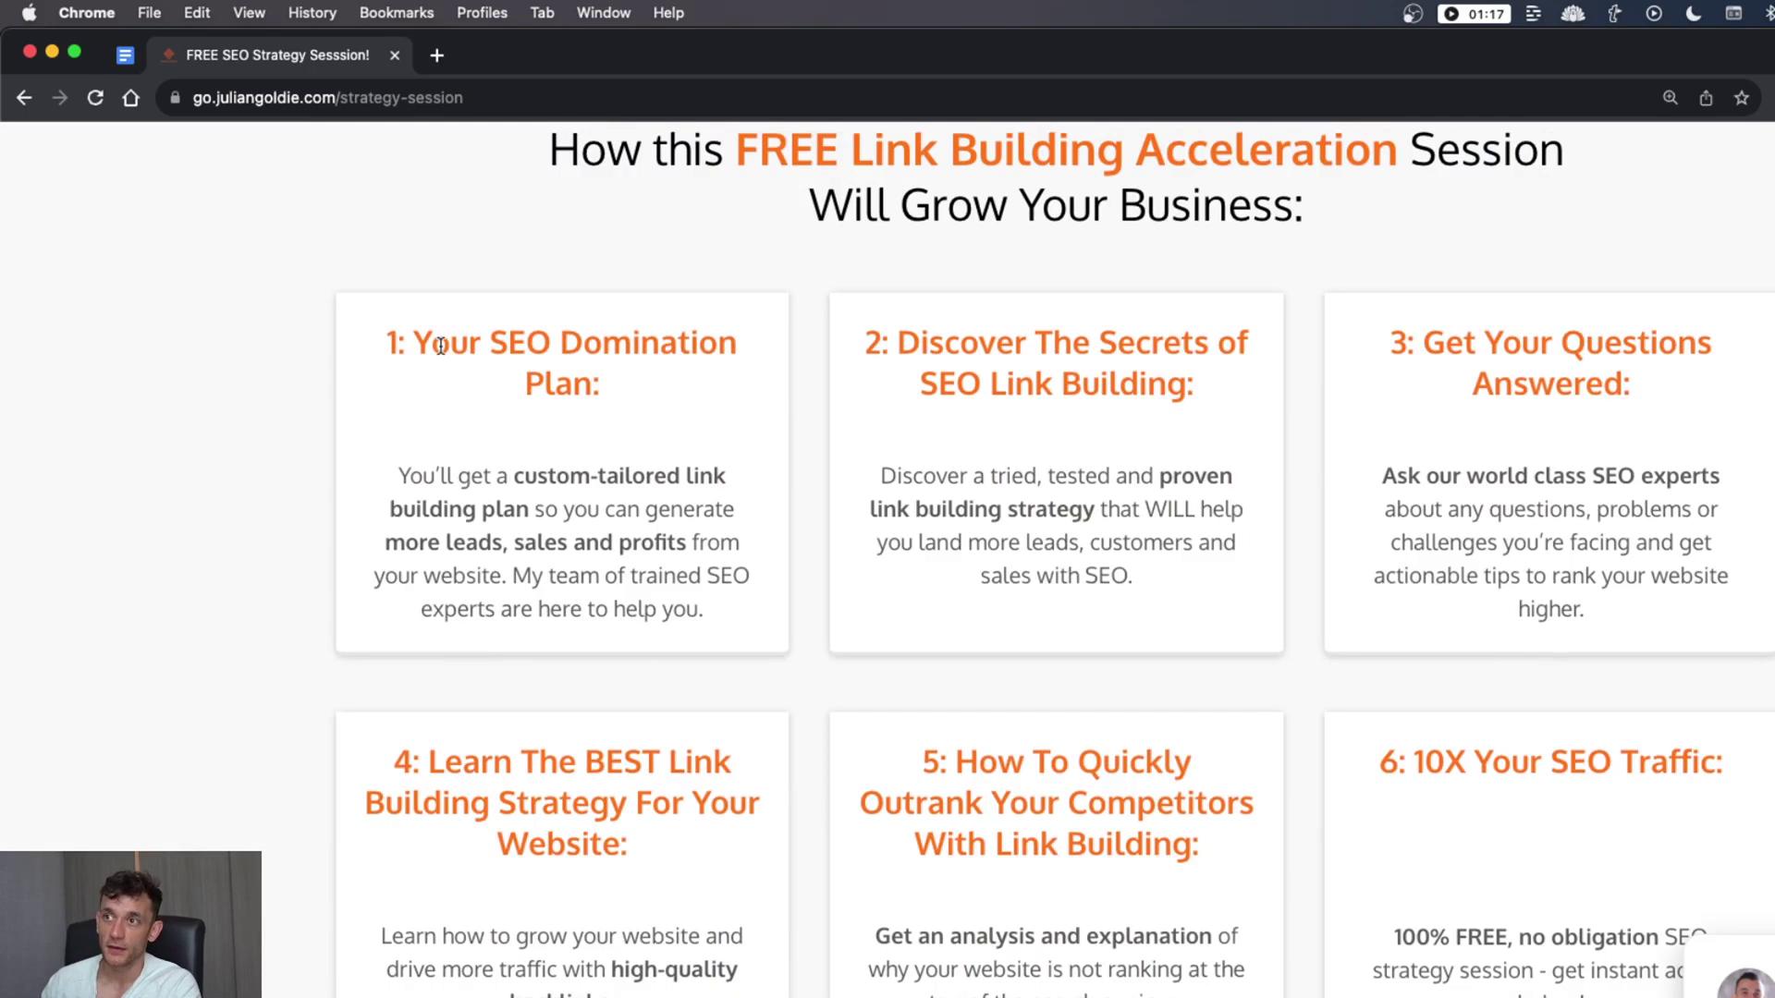
drag(384, 339, 606, 384)
drag(846, 345, 1218, 399)
click(1218, 400)
drag(1387, 346, 1756, 374)
click(1756, 373)
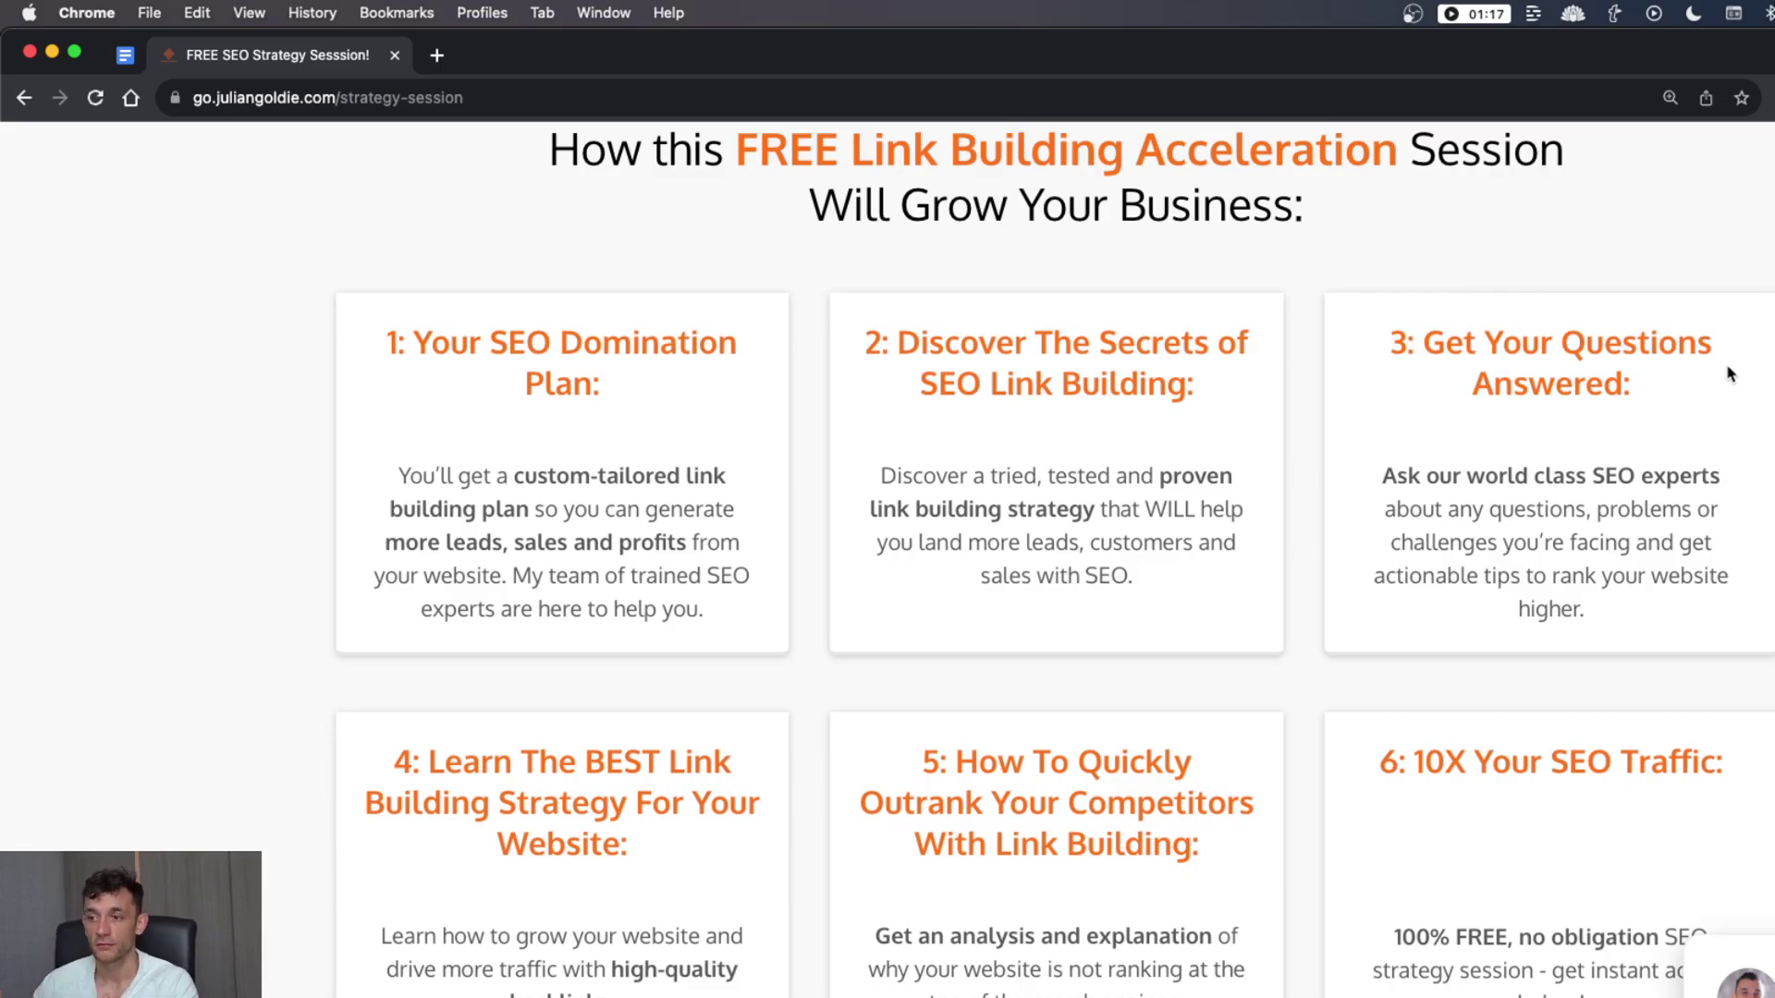